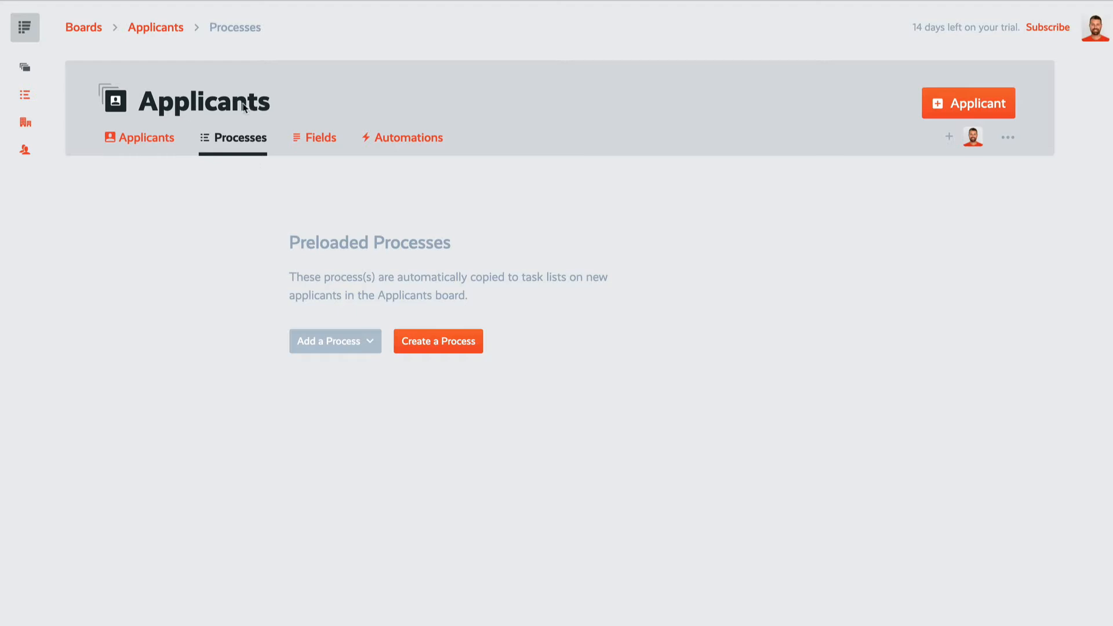
Look over the Applicants board's stages and preloaded fields, and return to its preloaded processes
left_click(138, 150)
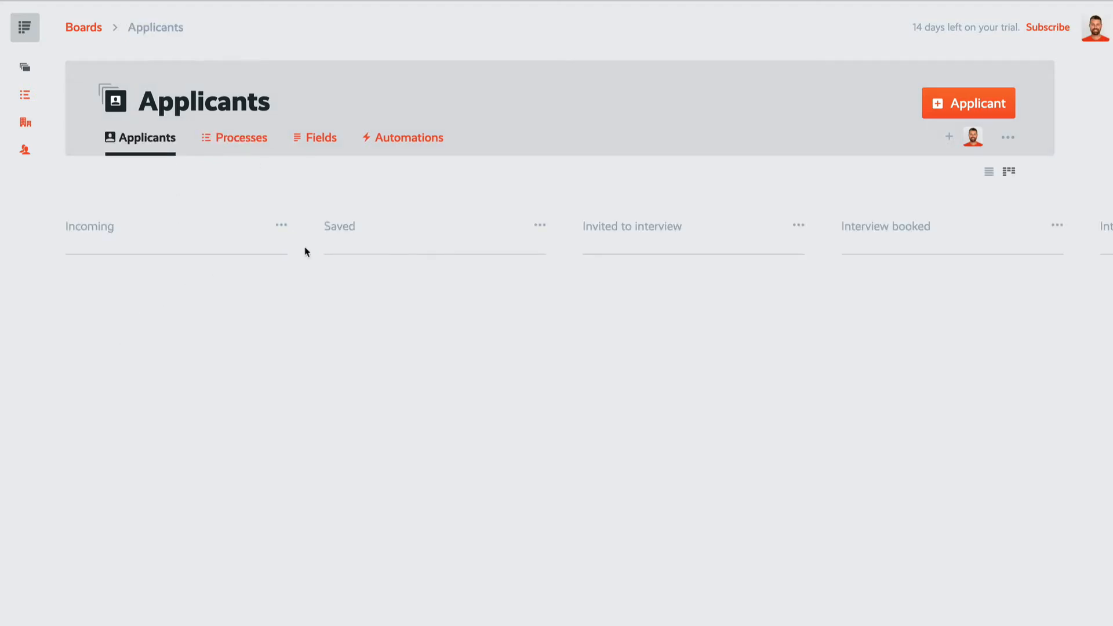
left_click(321, 141)
scroll(554, 392, "down", 1)
scroll(554, 391, "down", 1)
scroll(554, 390, "up", 2)
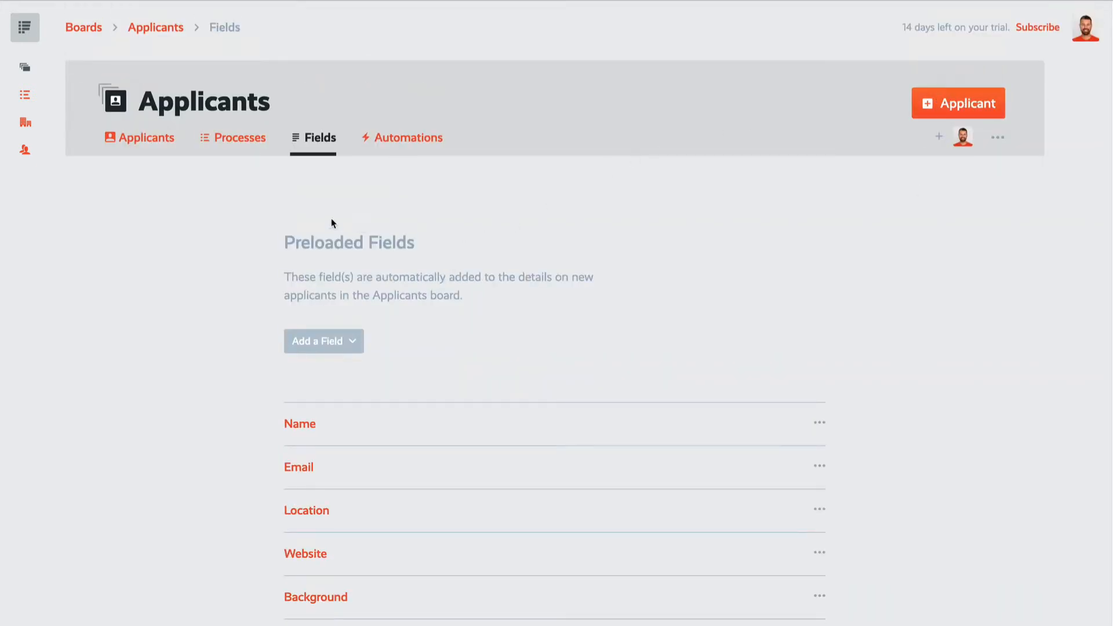
left_click(256, 140)
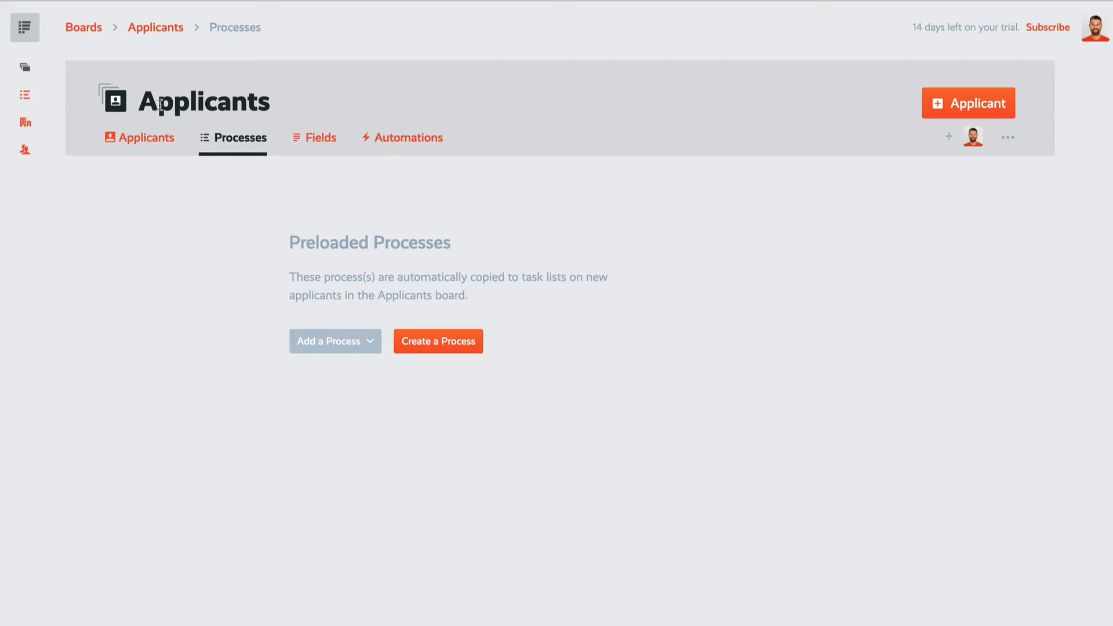
Create a new process titled "Hiring Process" from the Applicants board
left_click(450, 350)
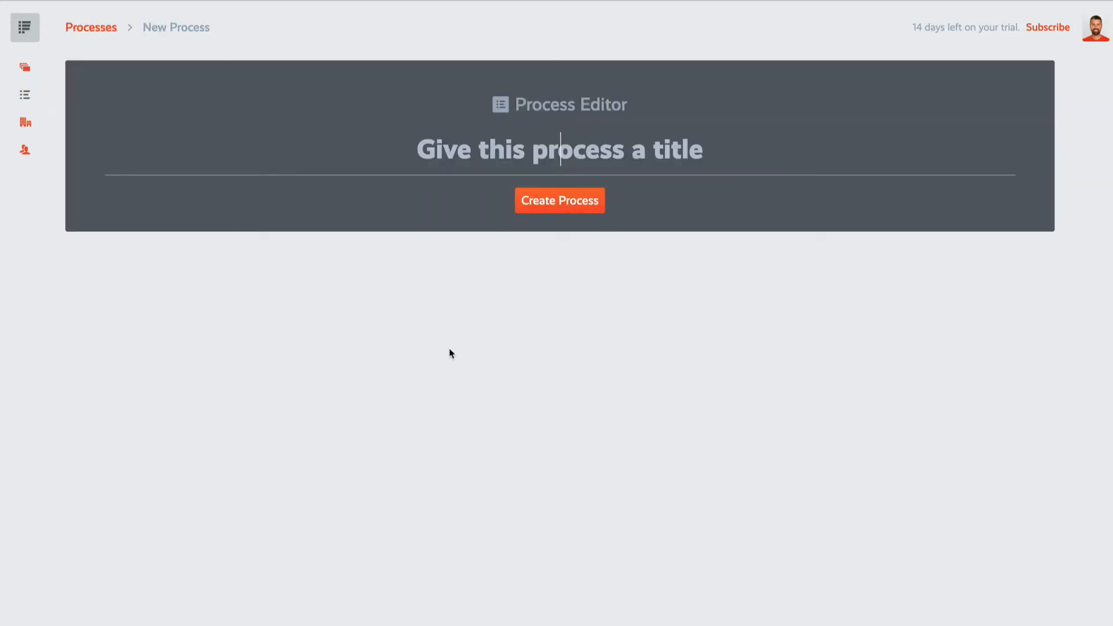
type("Hiring Process")
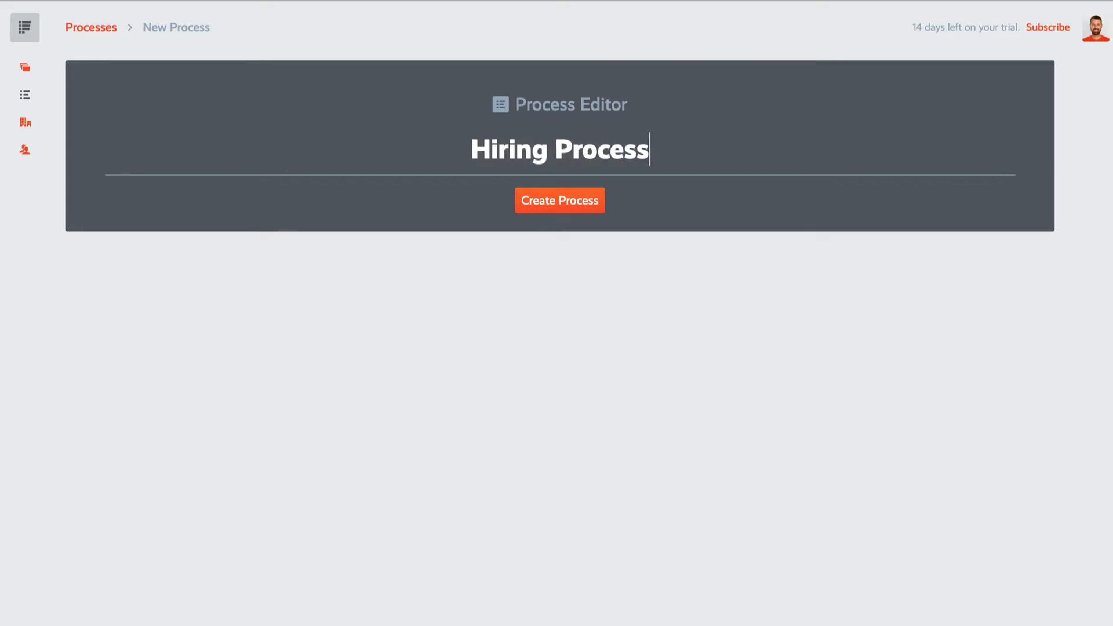
left_click(578, 213)
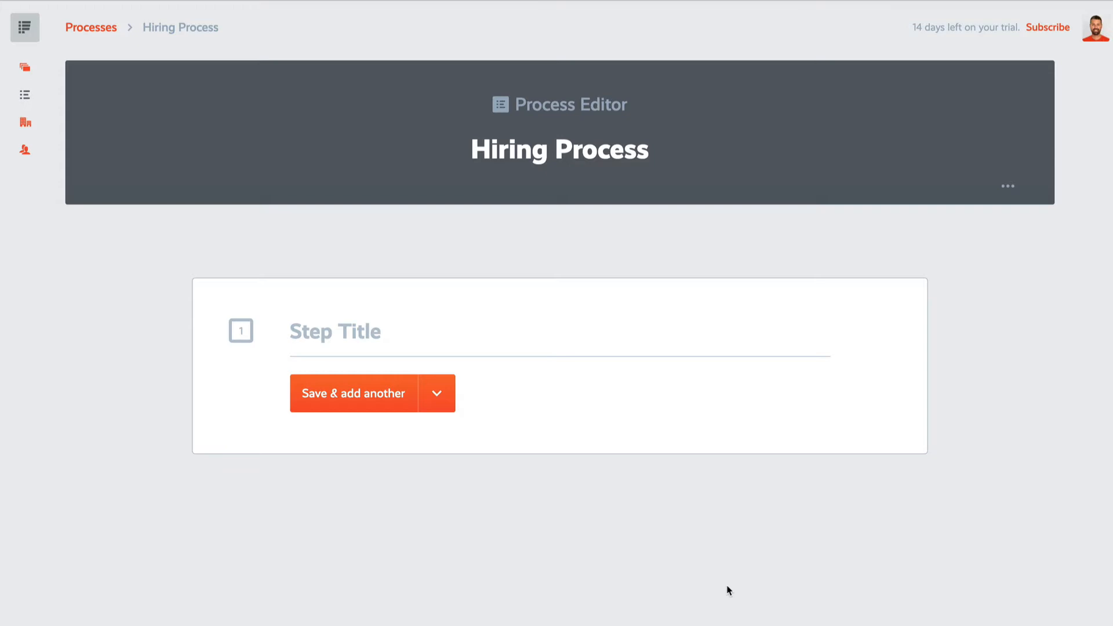
Add "Review their application" as the first step of the Hiring Process
left_click(393, 340)
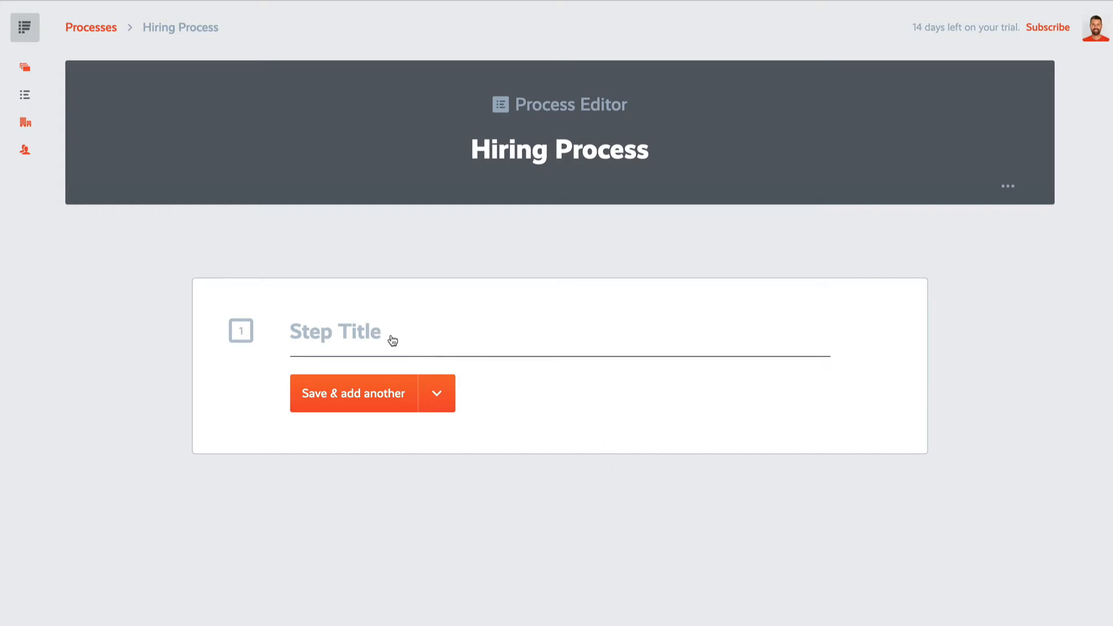
type("Review their apo")
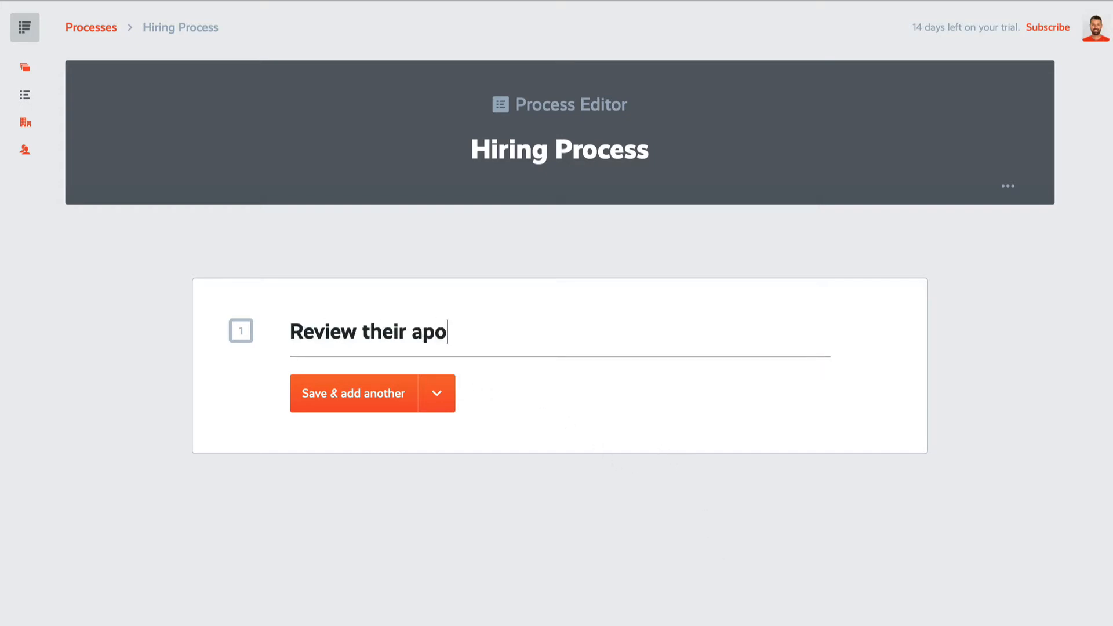
key("BackSpace")
type("plication")
left_click(377, 396)
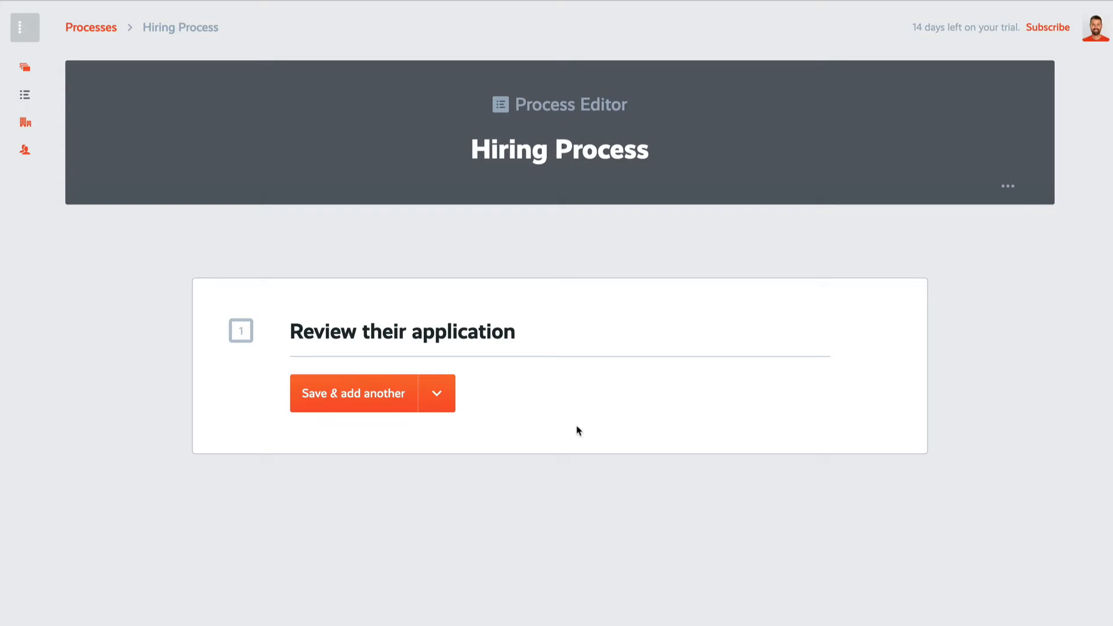
Add "Invite to interview?" as the second step of the process
type("In")
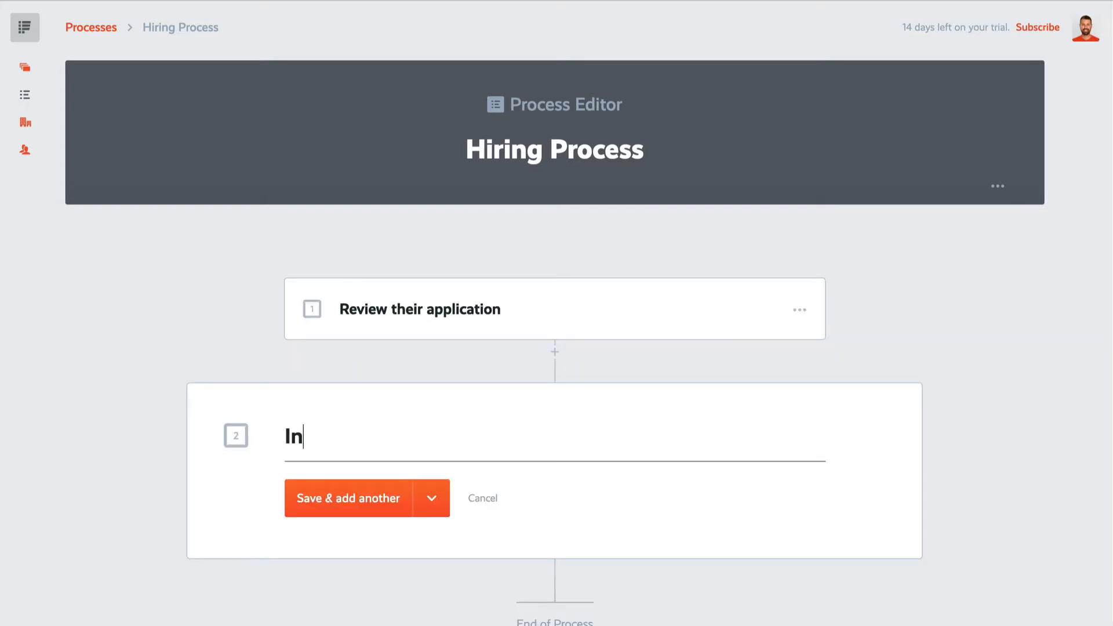
type("vite to interview")
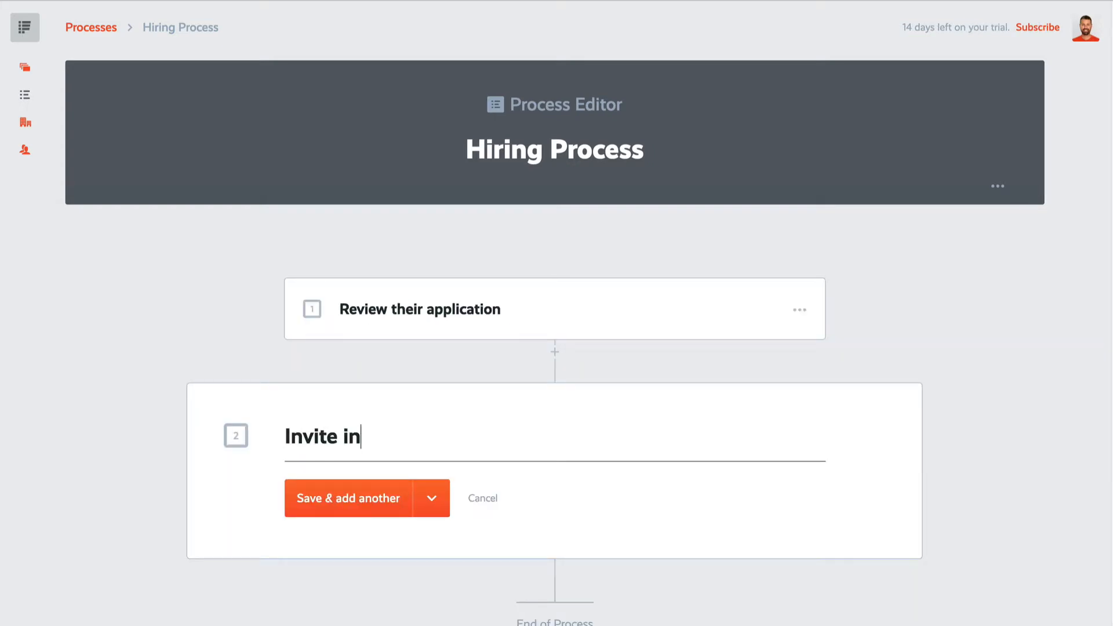
type("?")
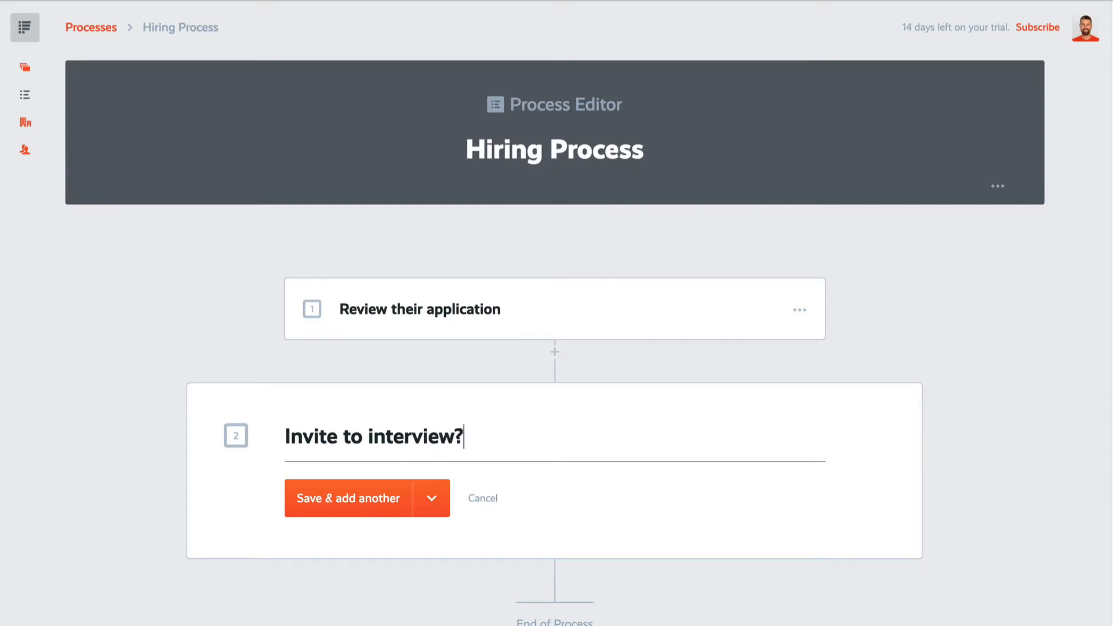
key("Return")
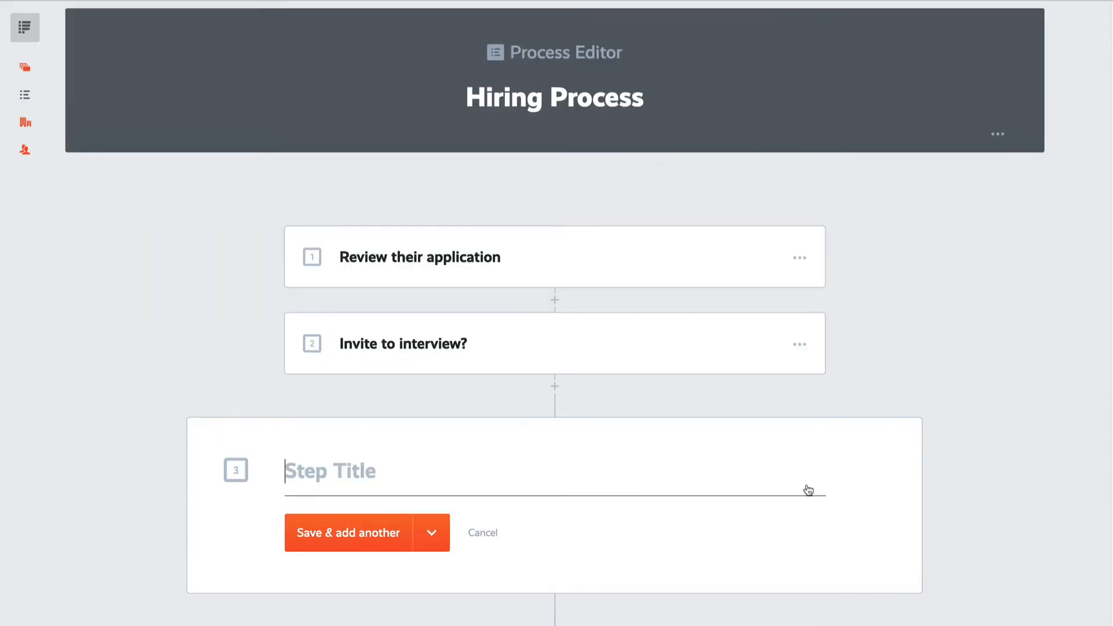
Add "Send the interview invitation" and "Interview booked" as the third and fourth steps of the process
type("Send the interview invitation")
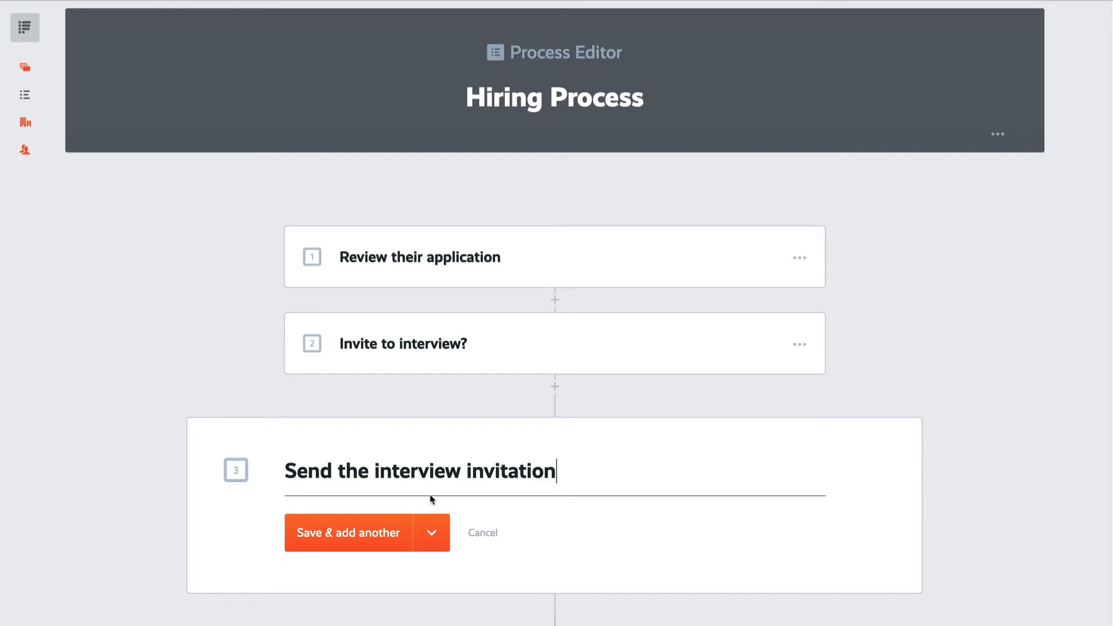
left_click(400, 532)
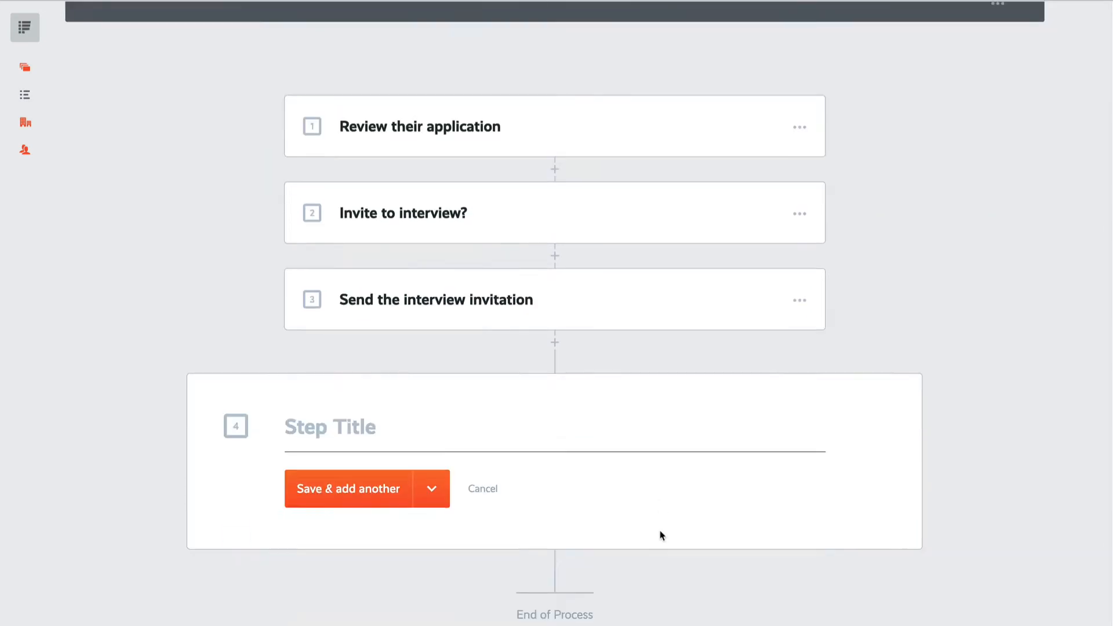
type("Inter")
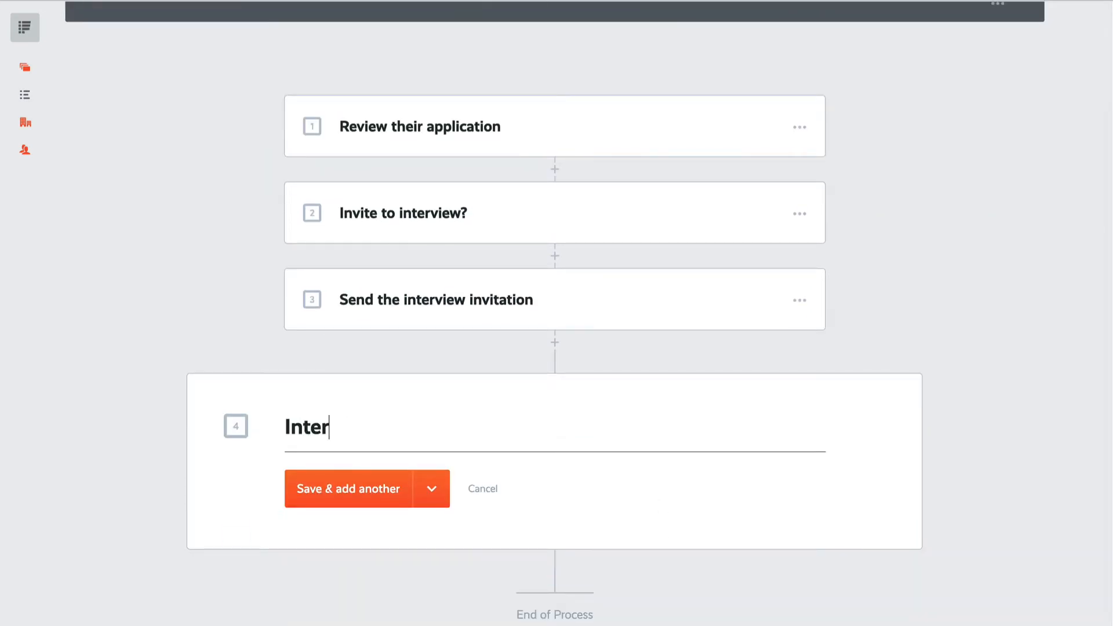
type("view booked")
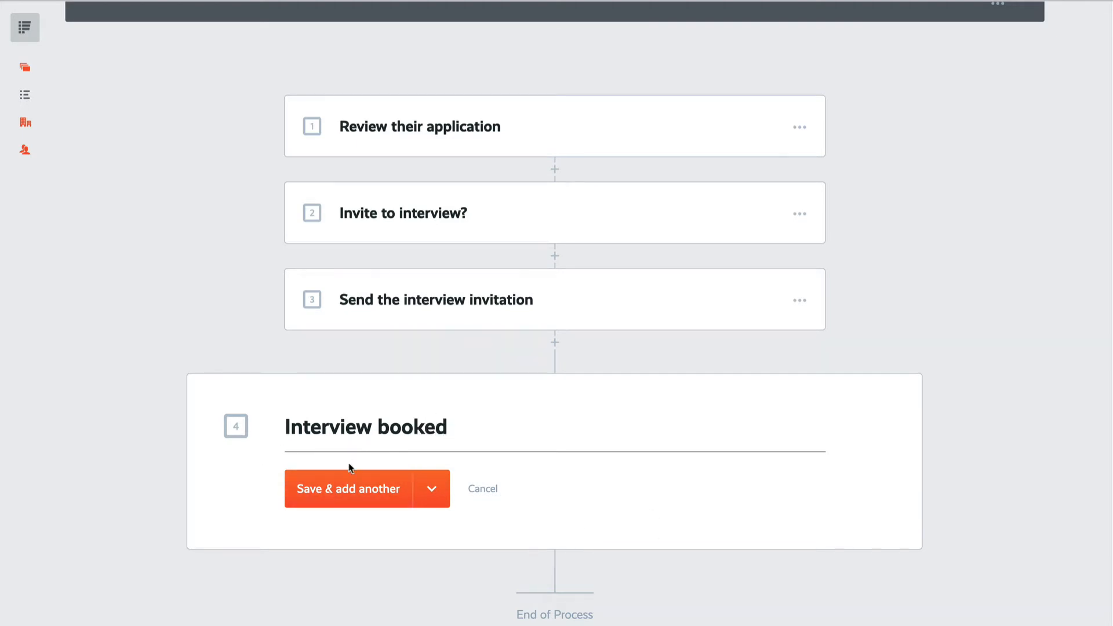
left_click(363, 501)
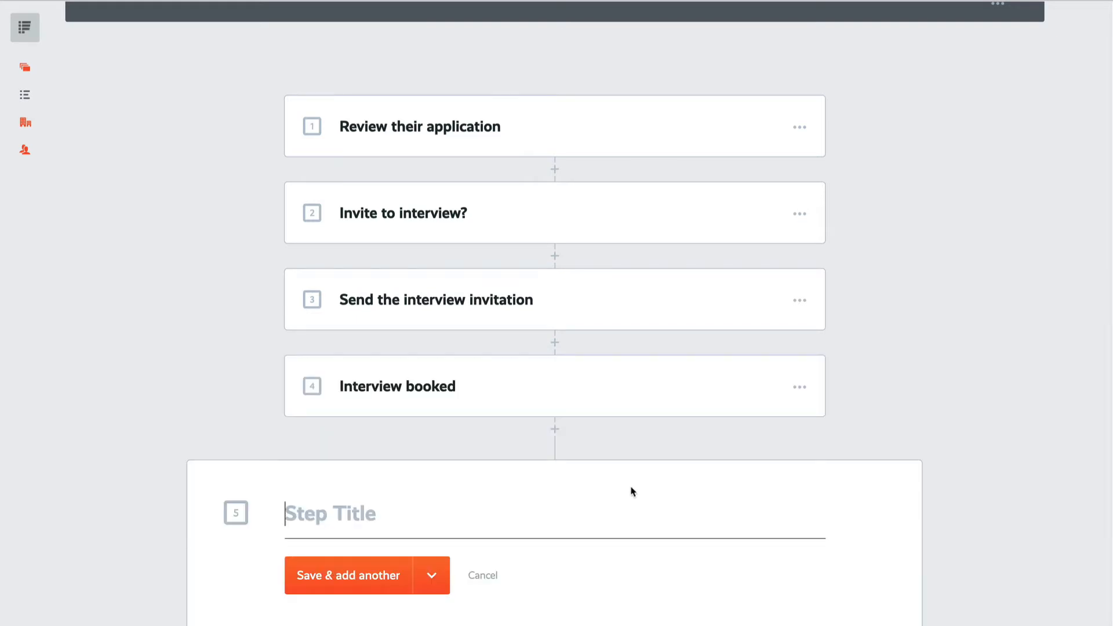
Add "Interview + notes" and "Send the job offer" as the fifth and sixth steps of the process
type("Inter")
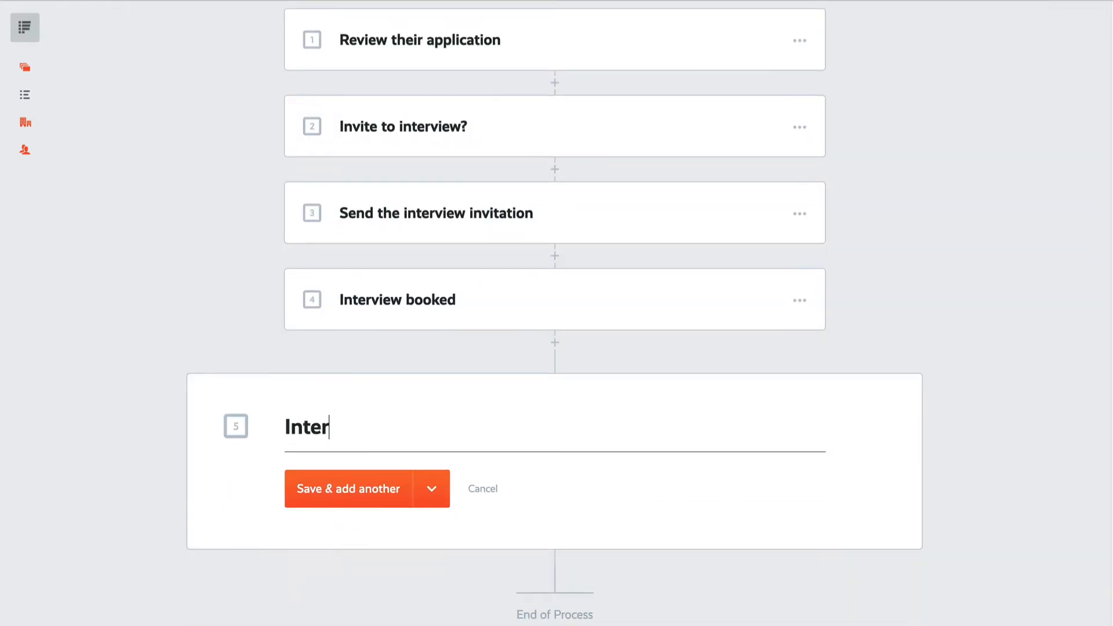
type("view + notes")
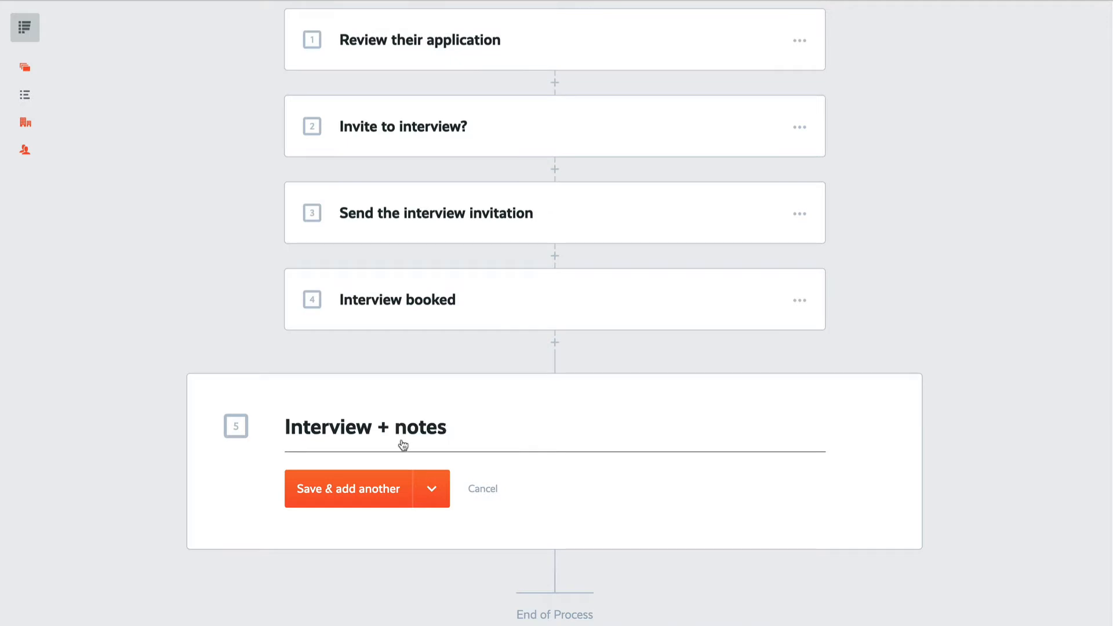
left_click(401, 488)
type("Send the job offer")
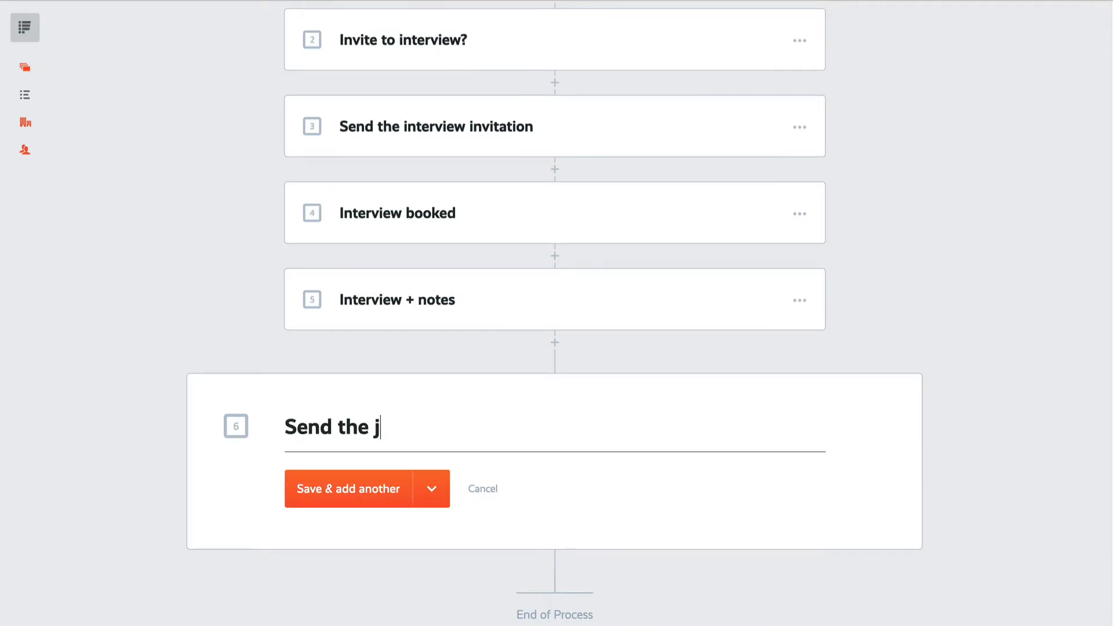
key("Return")
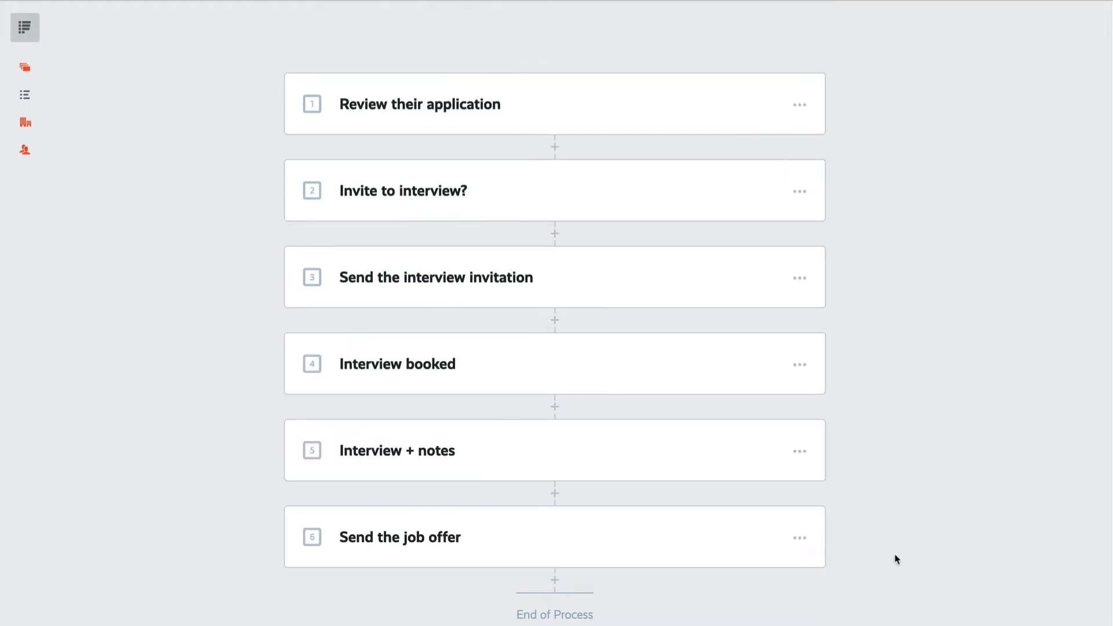
Give the first step the description "Review the applicant's information below, then select whether or not we will add them to the shortlist."
scroll(895, 556, "up", 3)
scroll(896, 557, "up", 5)
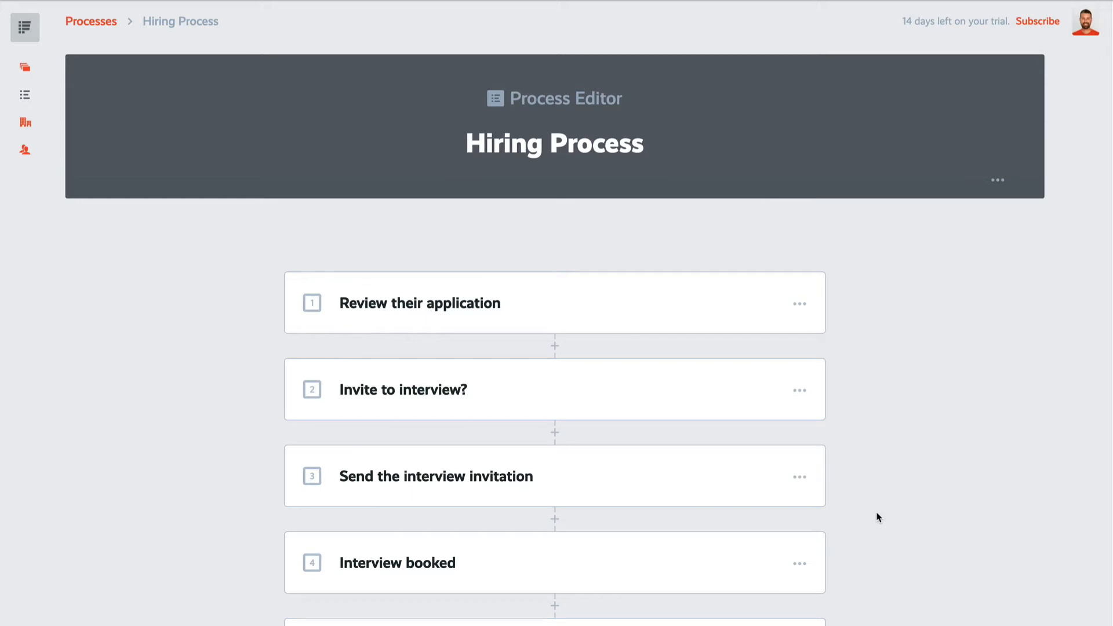
scroll(878, 517, "up", 1)
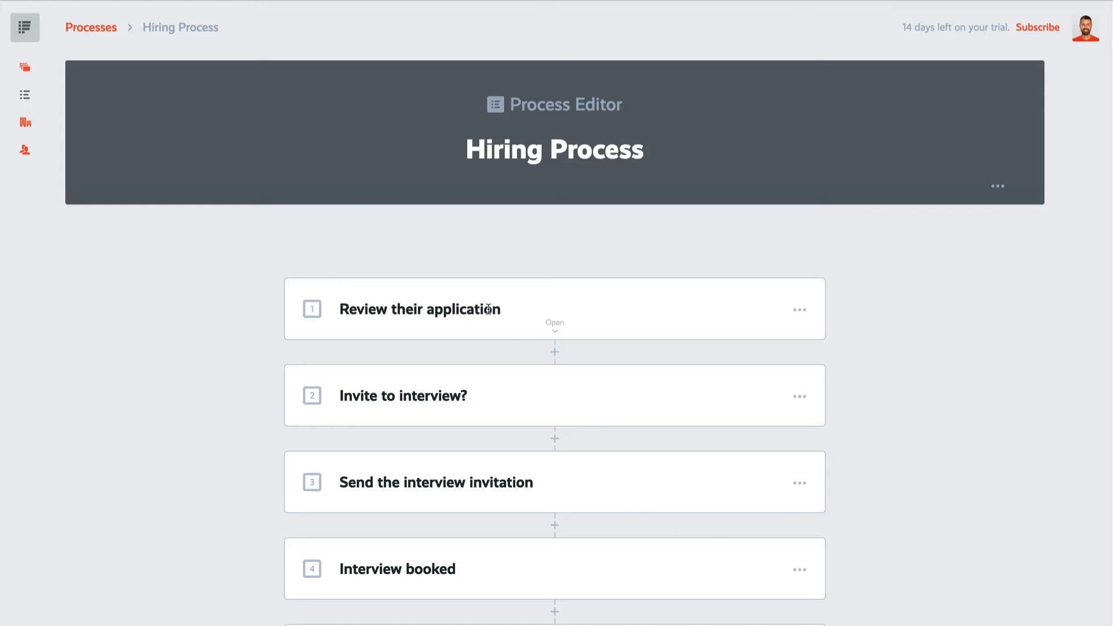
left_click(544, 329)
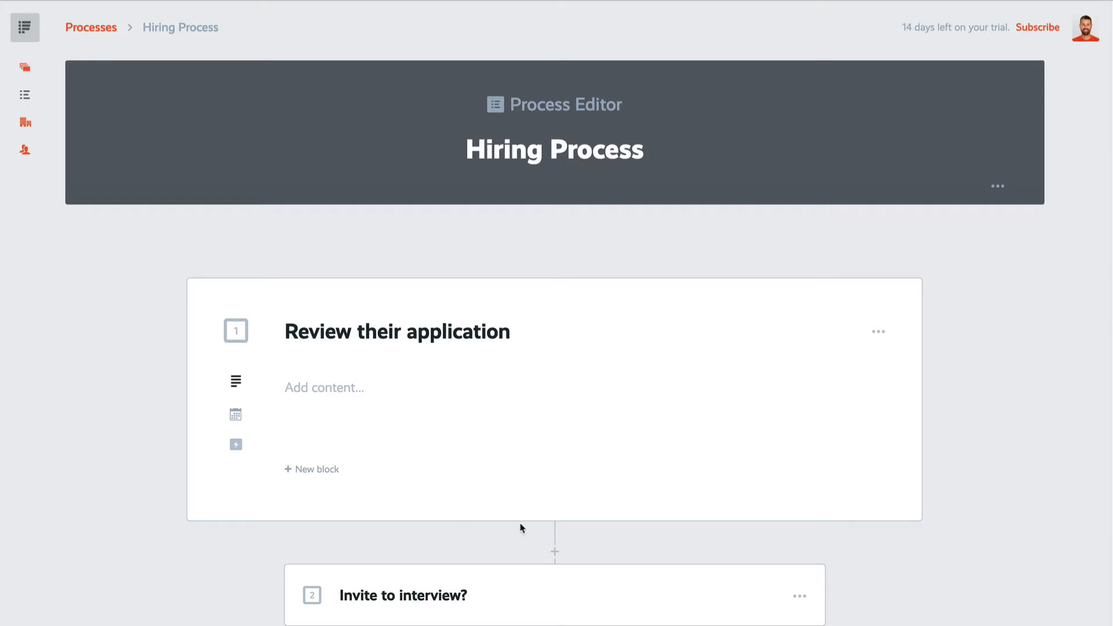
left_click(338, 392)
type("Review the applicant's information below, then select whether or not we will add them to the shortlist.")
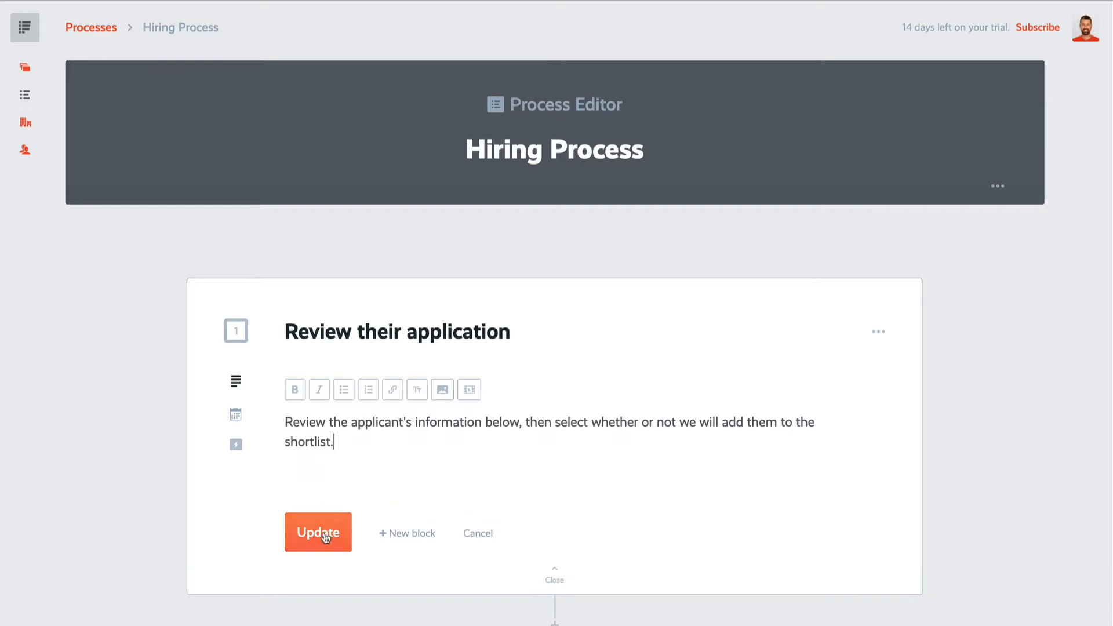
left_click(325, 536)
Add a separator block below the description in the "Review their application" step, keeping its default label
left_click(322, 491)
scroll(434, 498, "down", 8)
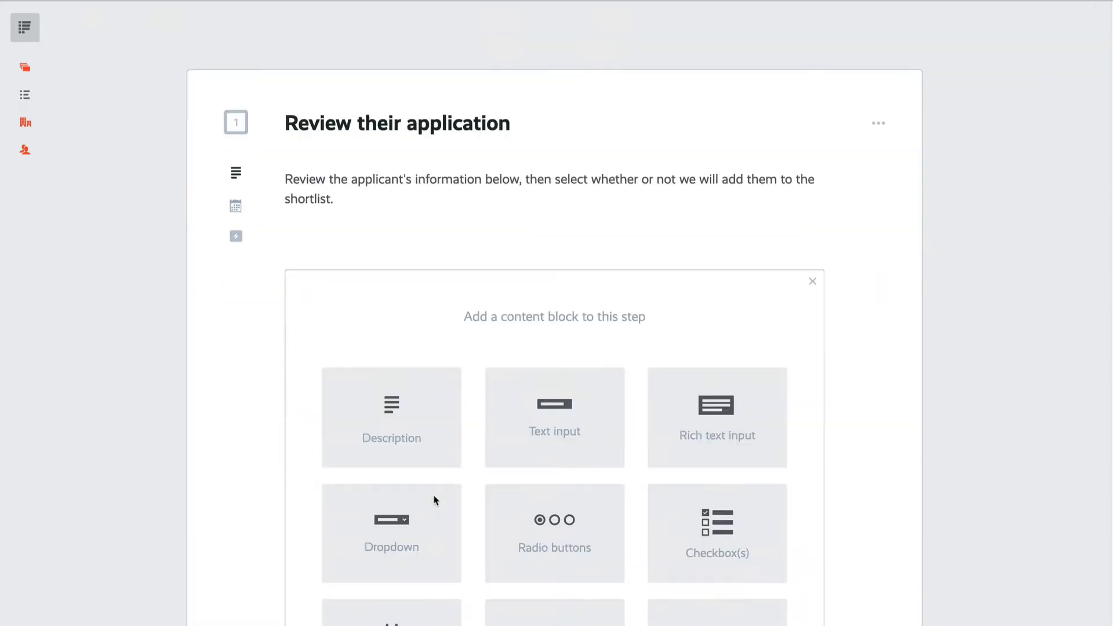
left_click(431, 513)
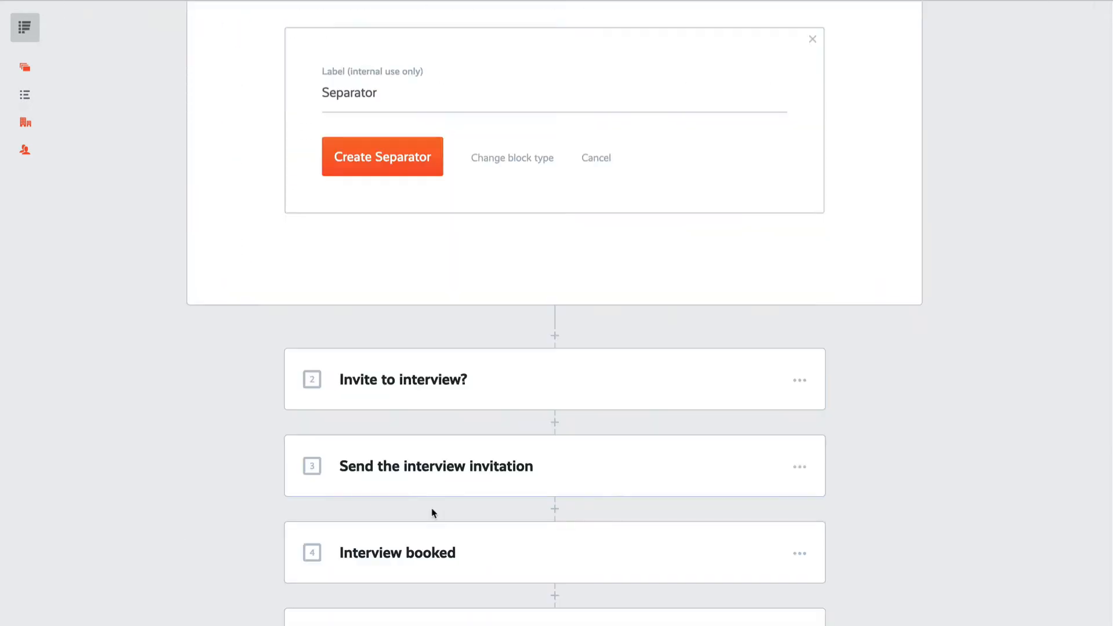
left_click(427, 167)
Start a new text input block below the separator in the "Review their application" step and label it "Name"
scroll(678, 402, "up", 5)
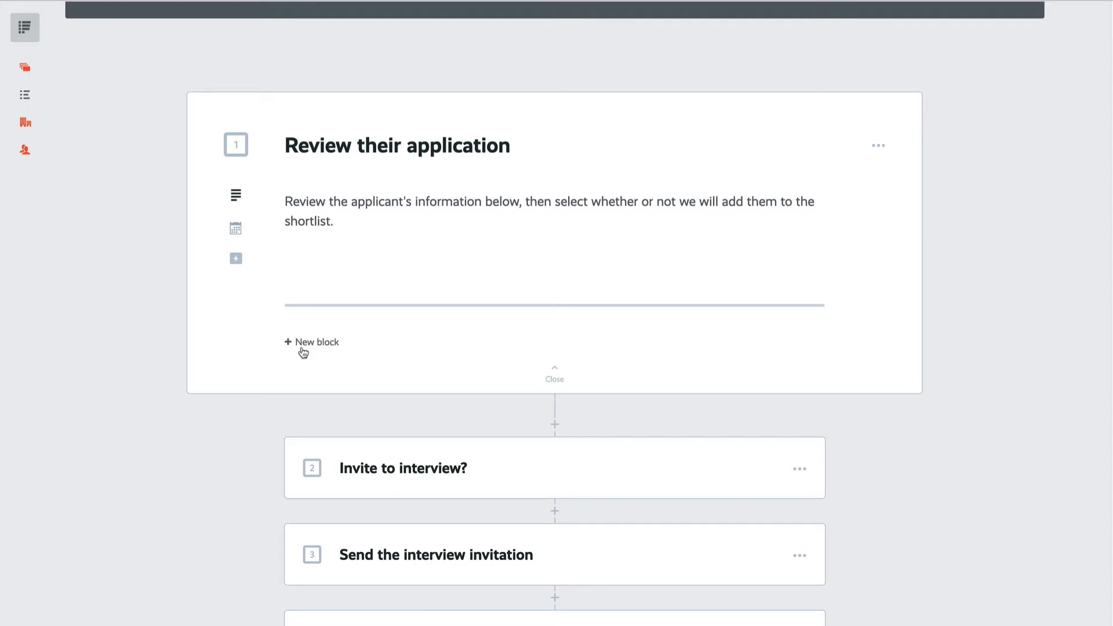
scroll(307, 350, "up", 3)
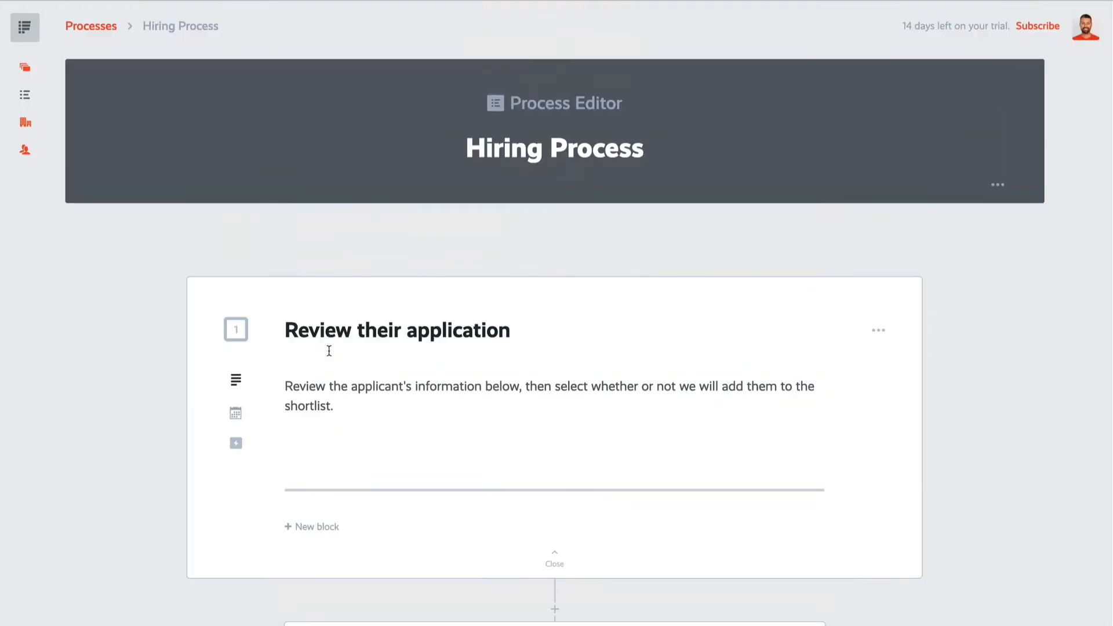
scroll(329, 350, "down", 2)
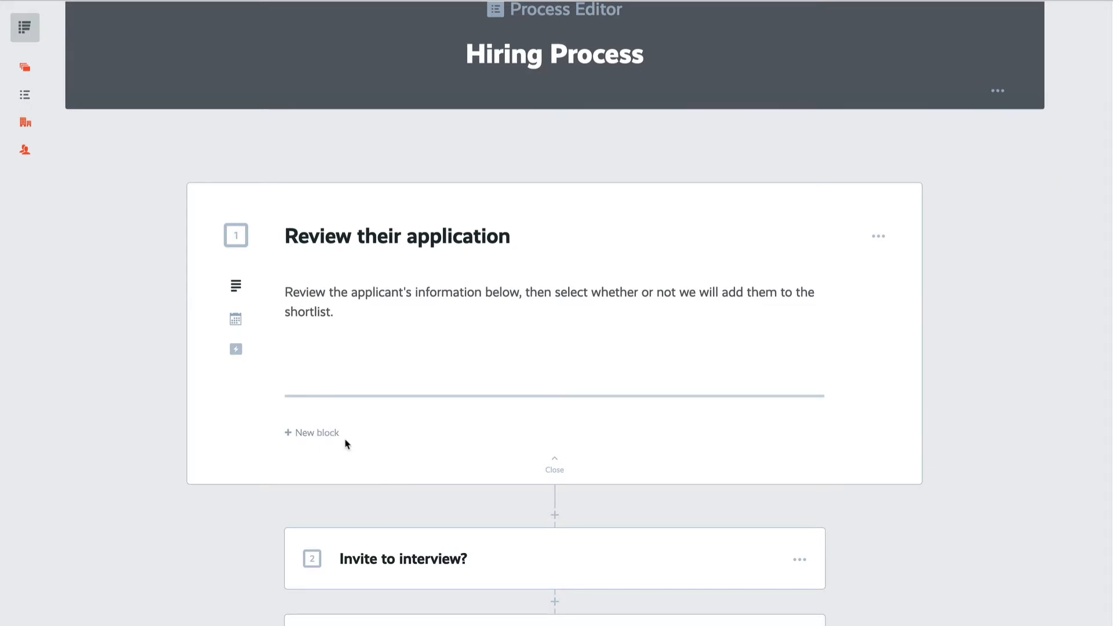
scroll(345, 442, "up", 1)
left_click(323, 479)
scroll(457, 462, "up", 3)
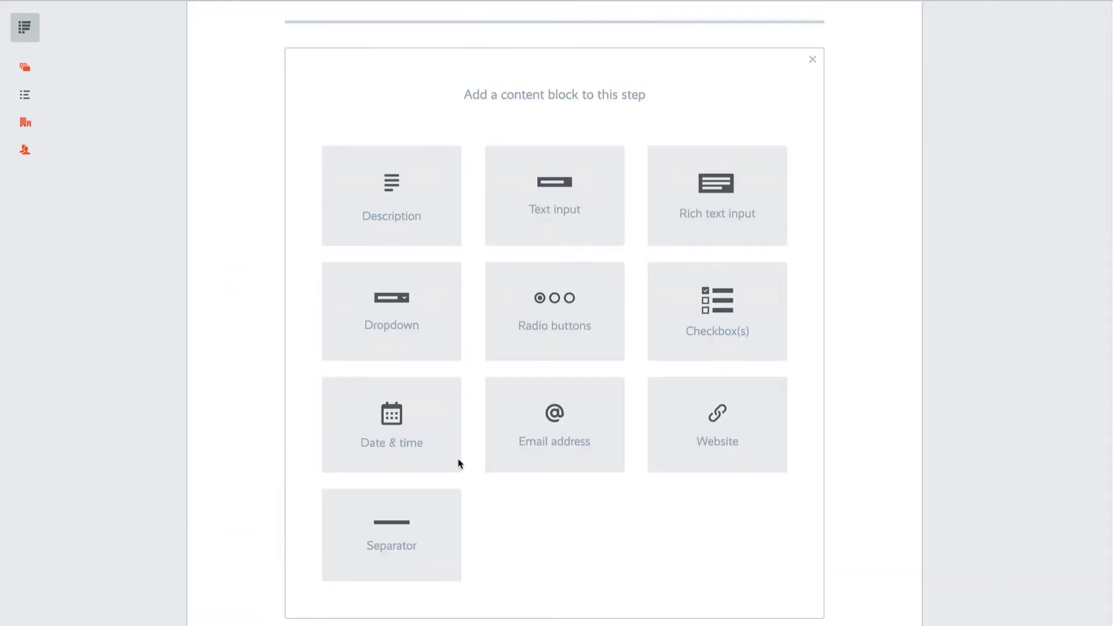
left_click(579, 223)
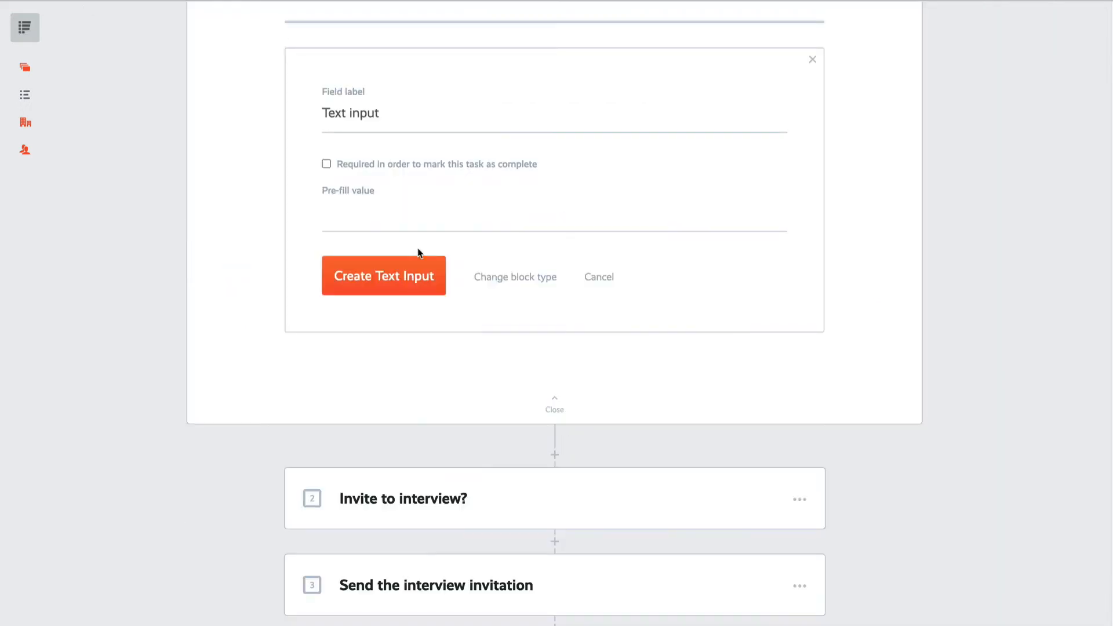
left_click(395, 112)
type("Name")
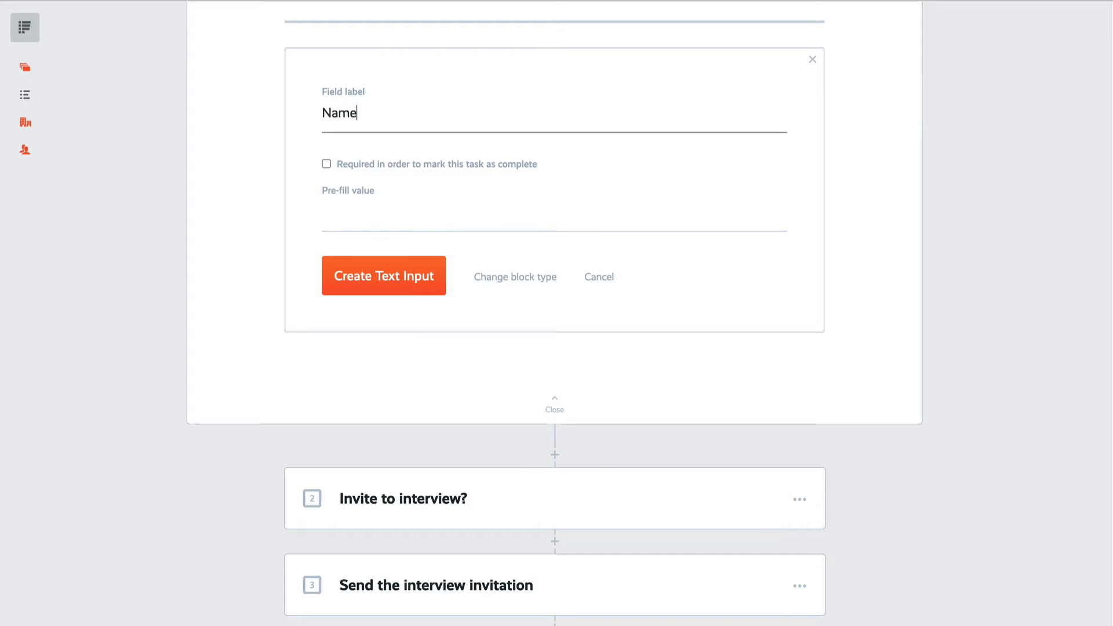
Set the Name block's pre-fill value to "{{ project.name }}" and create the text input
left_click(361, 231)
type("{{")
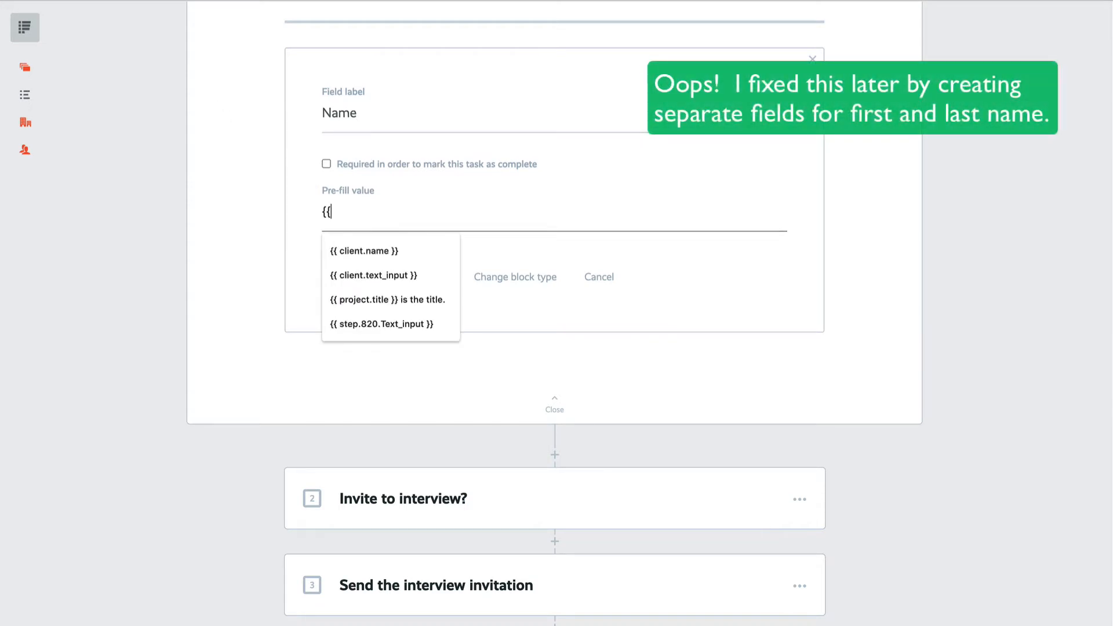
type(" projec")
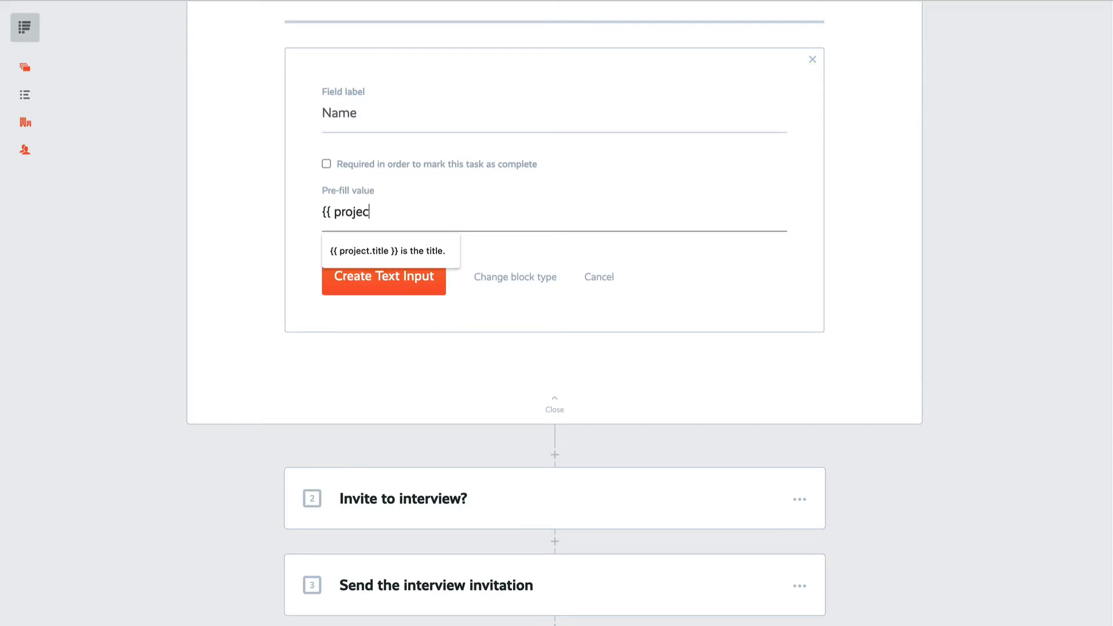
type("t.name")
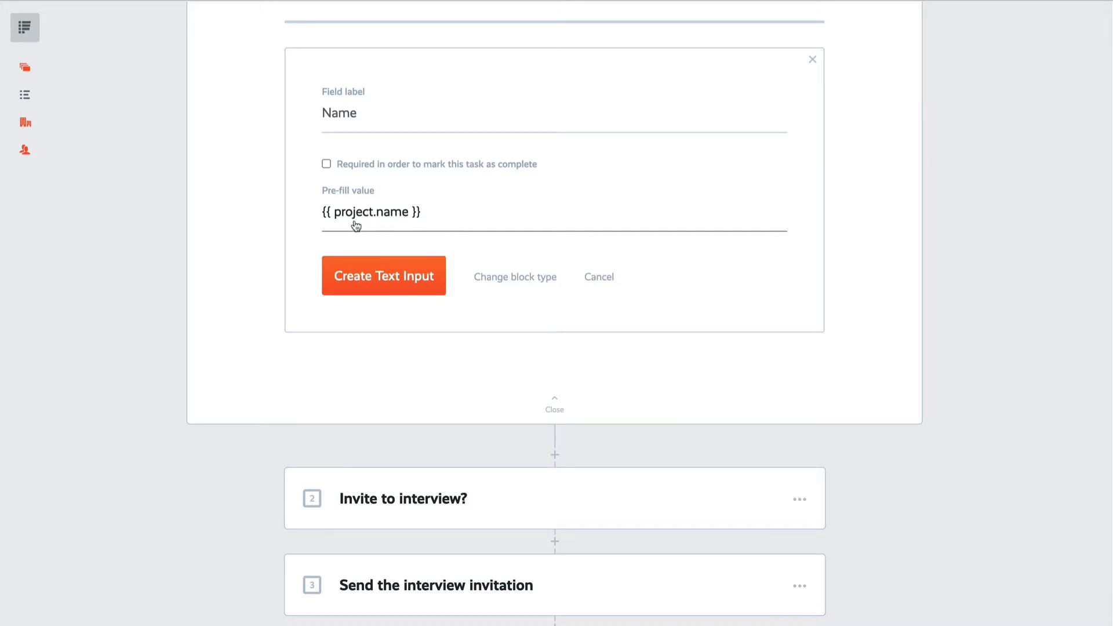
left_click(408, 285)
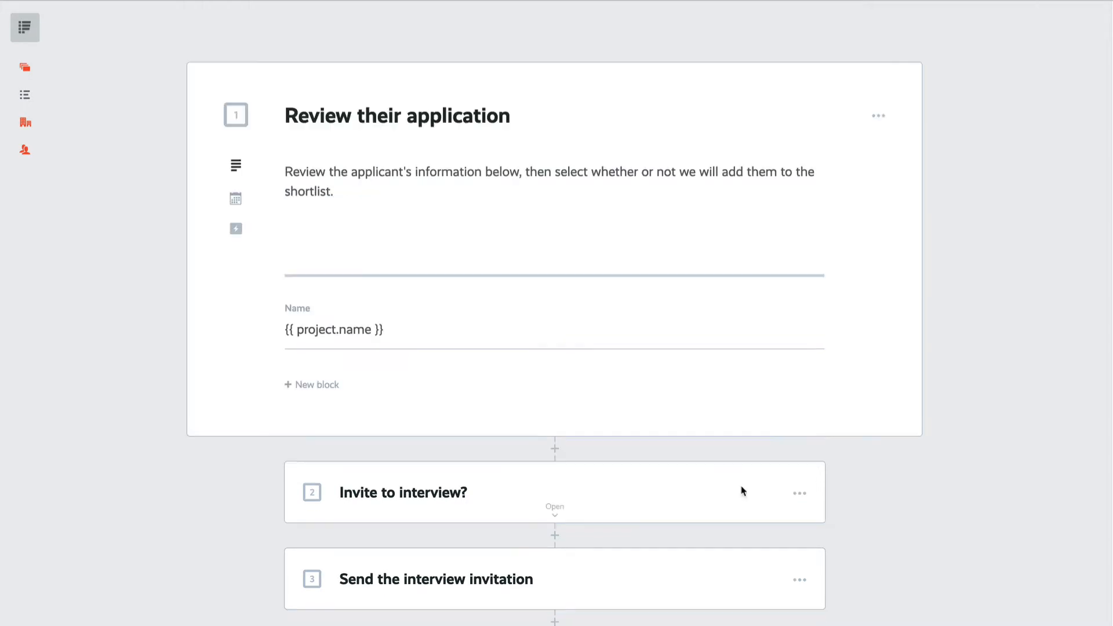
Add an email address block below Name, keeping the label "Email Address", with the pre-fill value "{{ project.email }}"
left_click(317, 386)
scroll(450, 424, "down", 3)
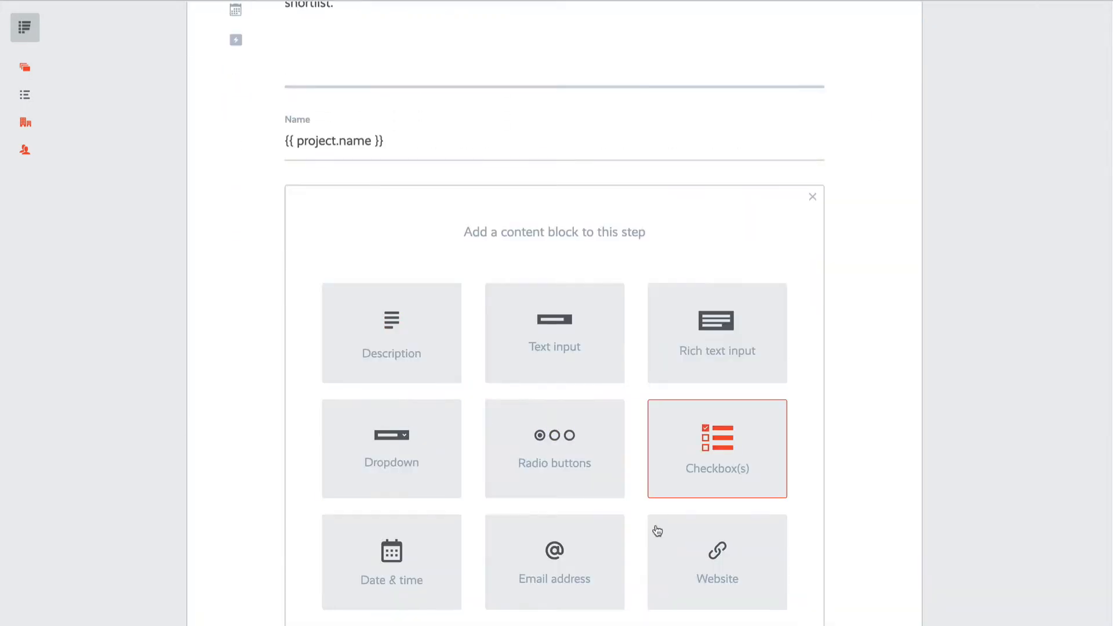
left_click(551, 575)
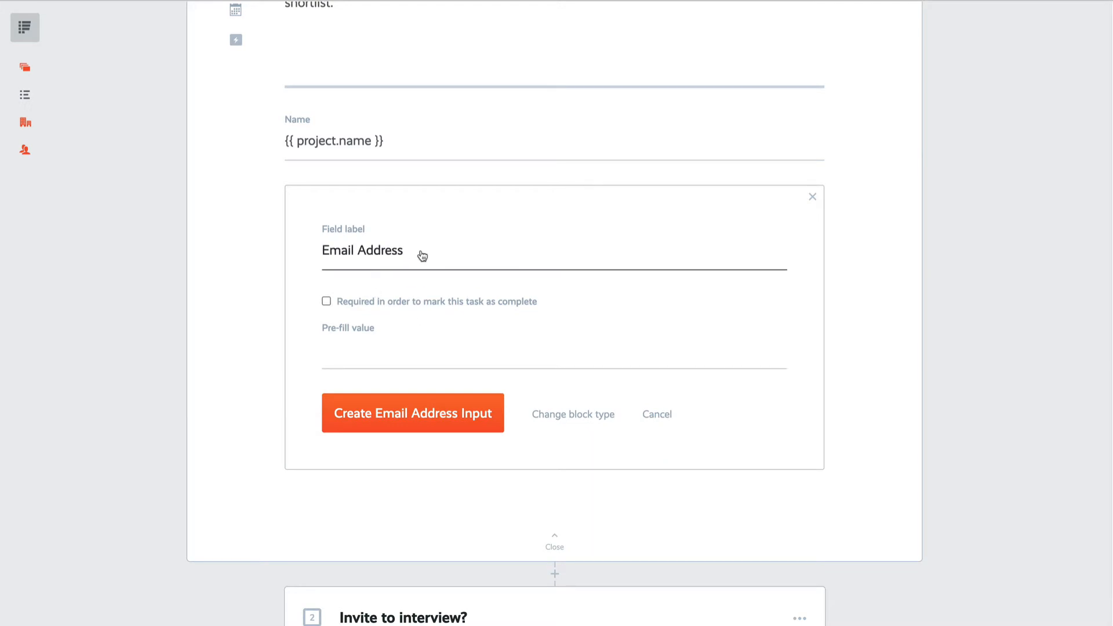
left_click(423, 359)
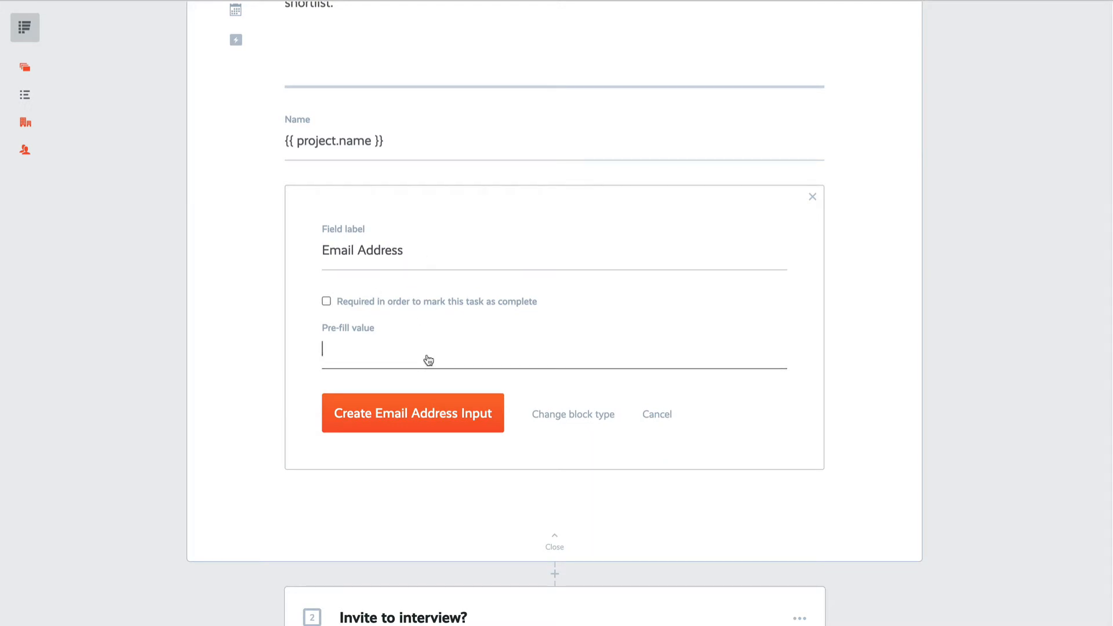
type("{{ project.email }}")
key("Return")
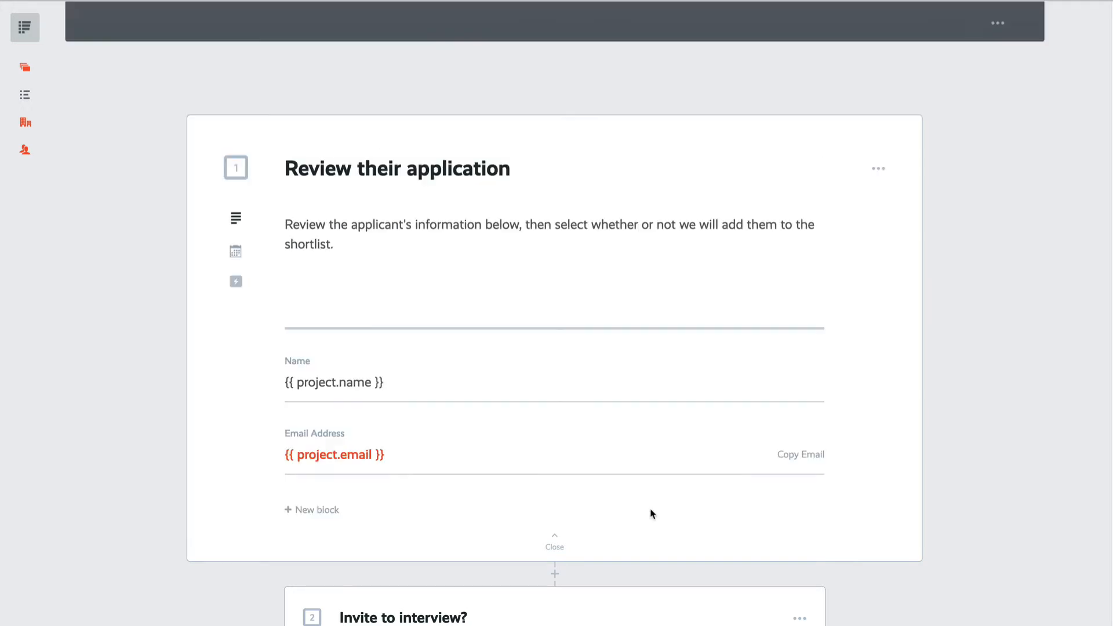
Add a text input block labelled "Location" below Email Address, with the pre-fill value "{{ project.location }}"
left_click(303, 510)
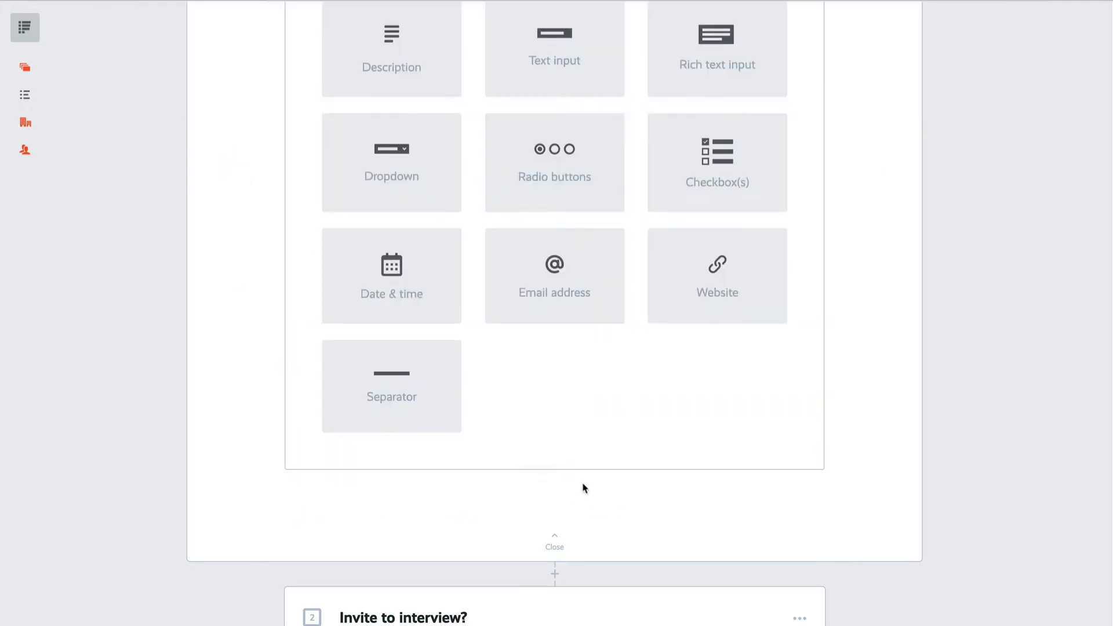
scroll(584, 490, "up", 3)
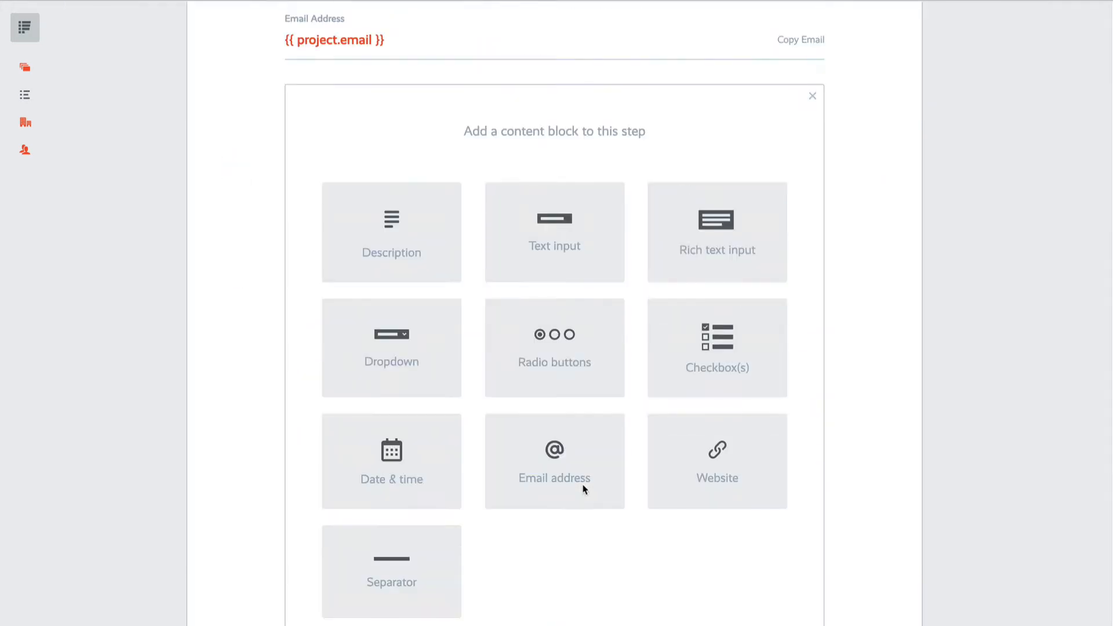
left_click(558, 258)
left_click(393, 153)
left_click_drag(392, 153, 266, 144)
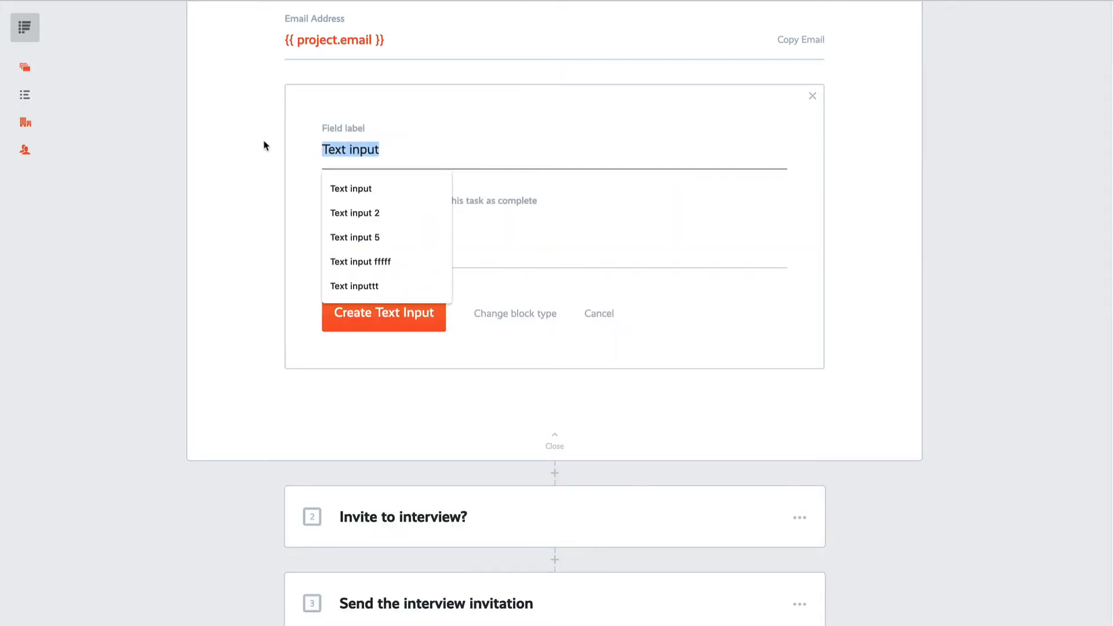
type("Location")
key("Tab")
type("{{ project.")
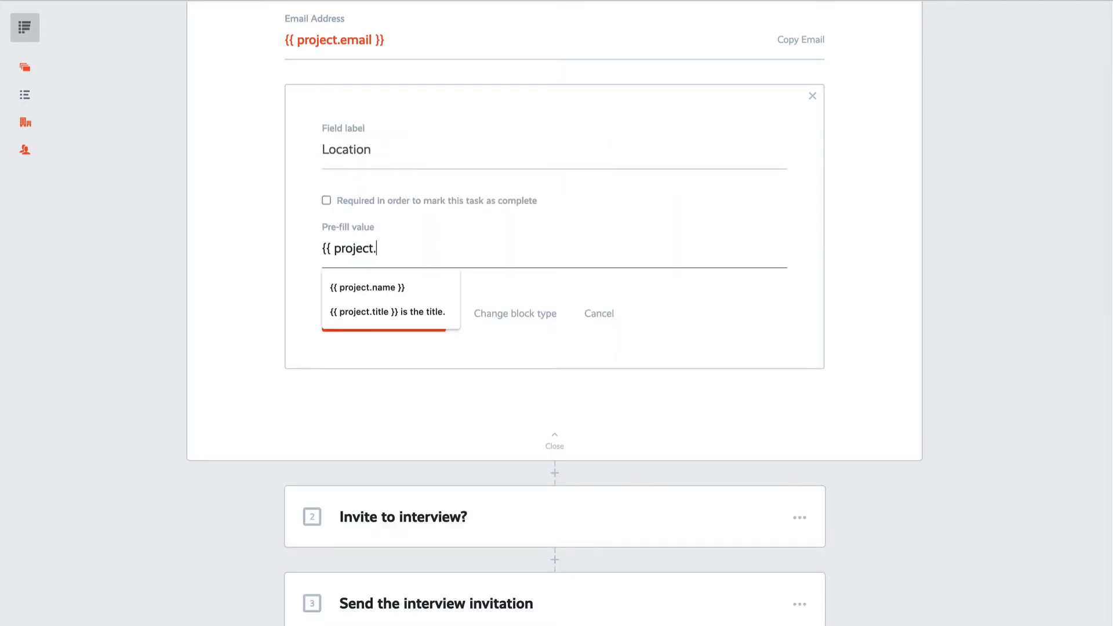
type("location }}")
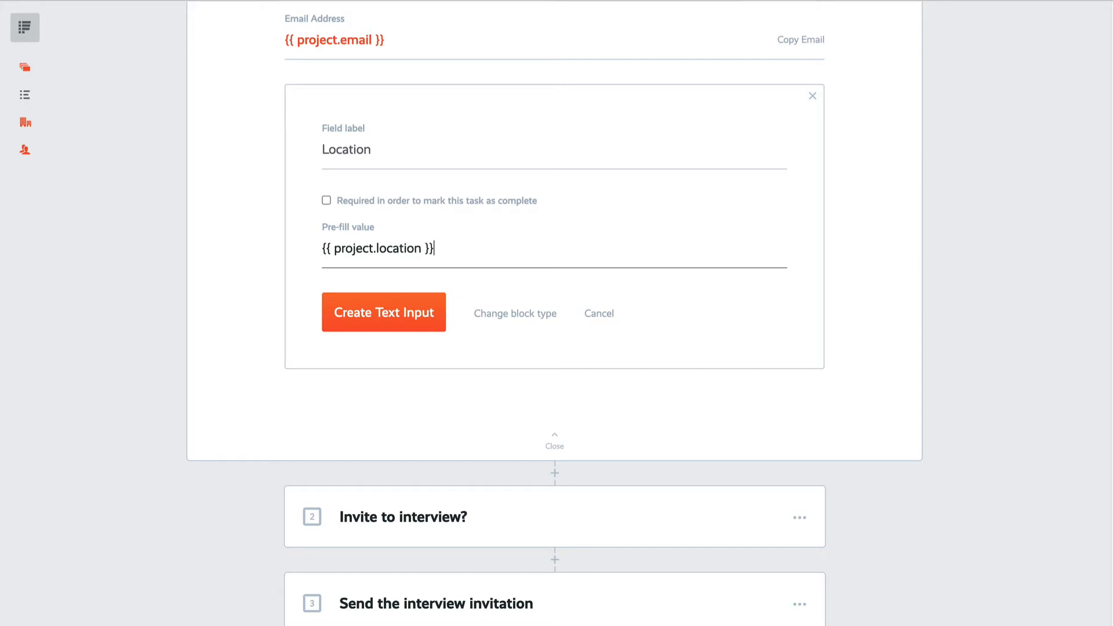
left_click(424, 328)
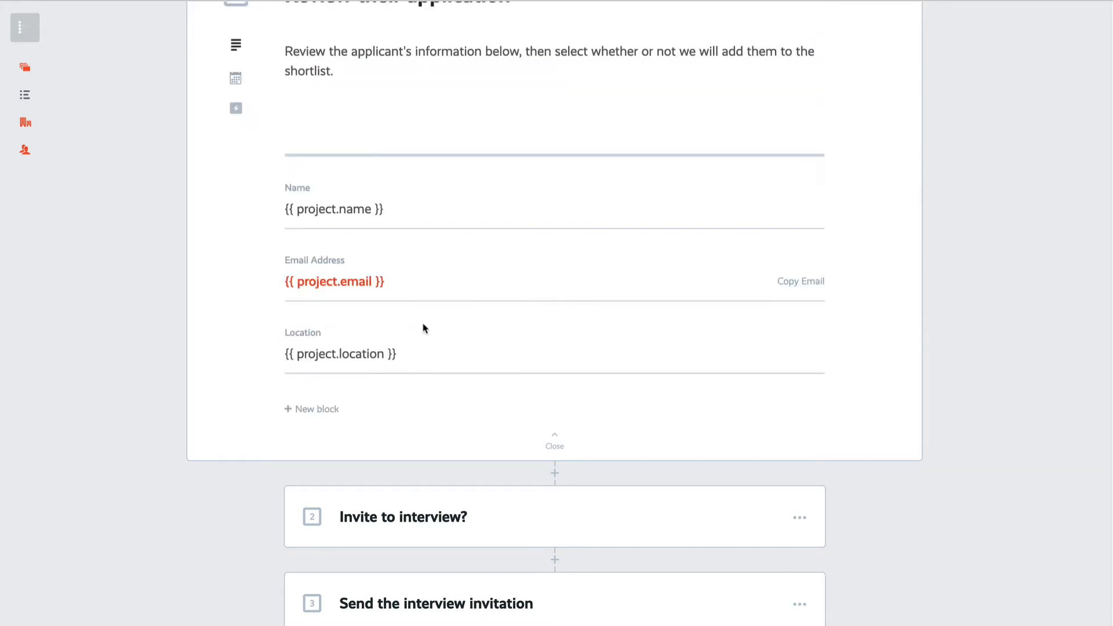
Add a website block below Location, keeping the label "Website URL", with the pre-fill value "{{ project.website }}"
left_click(308, 410)
scroll(354, 415, "up", 3)
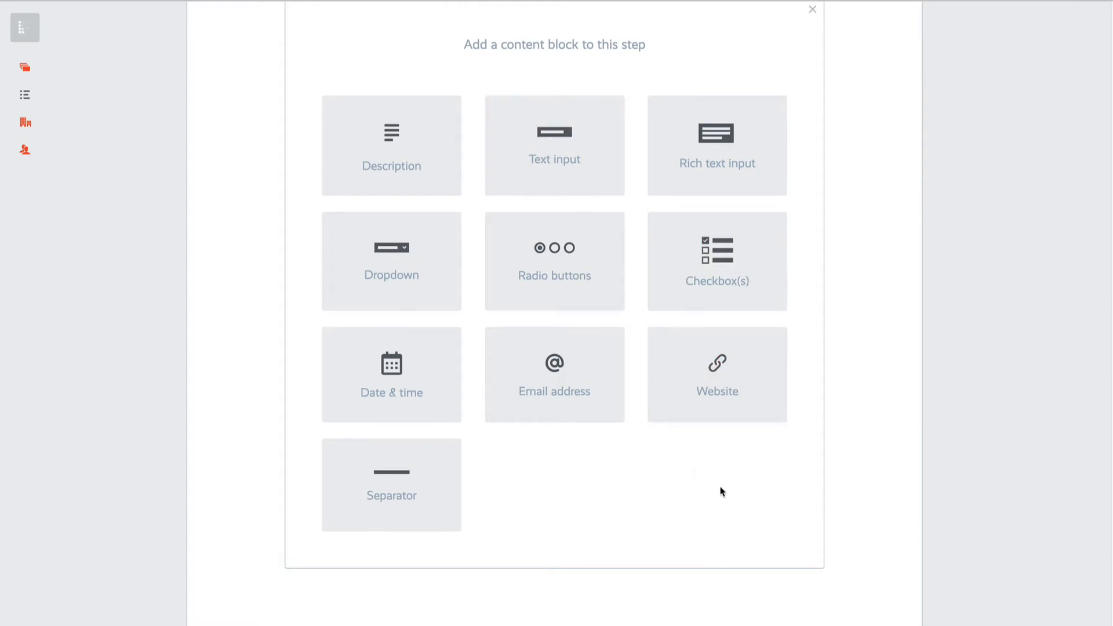
left_click(755, 404)
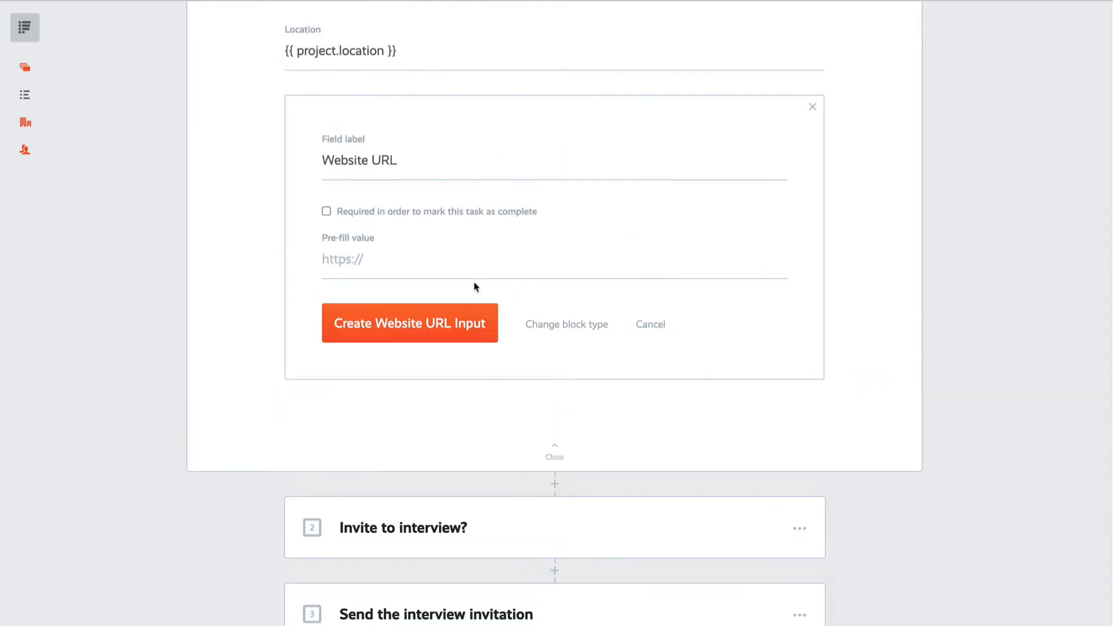
left_click(387, 268)
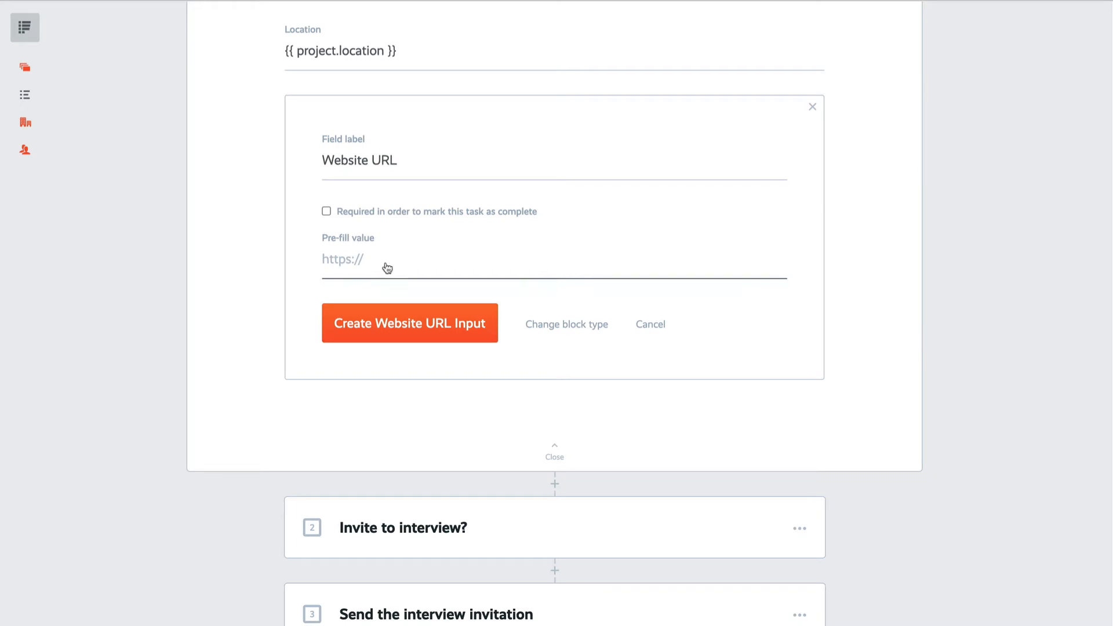
type("{{ project.website")
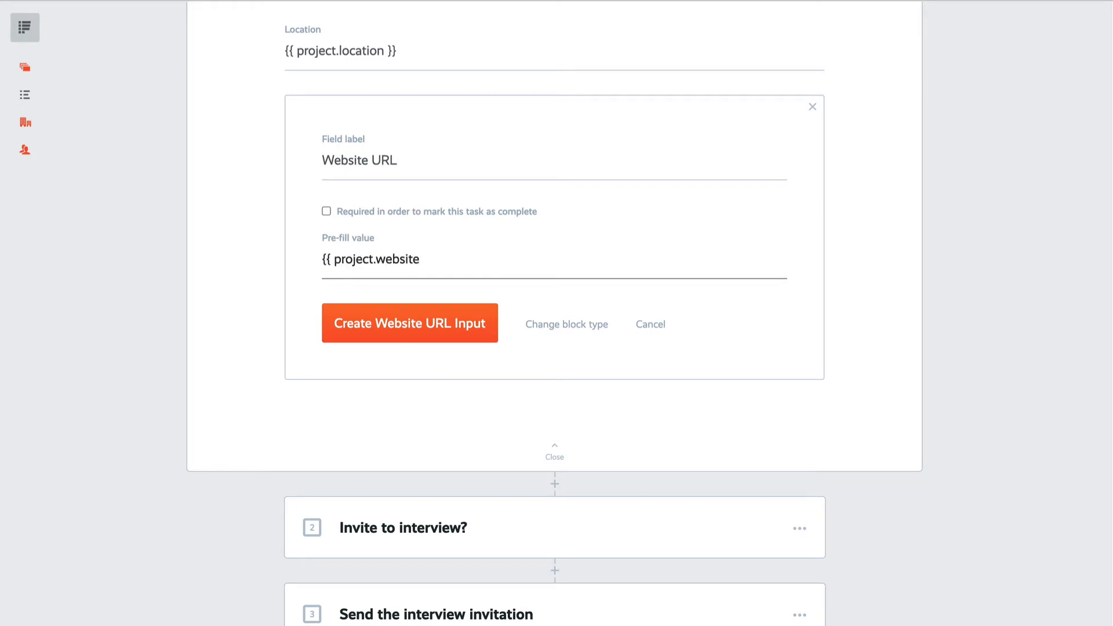
key("Return")
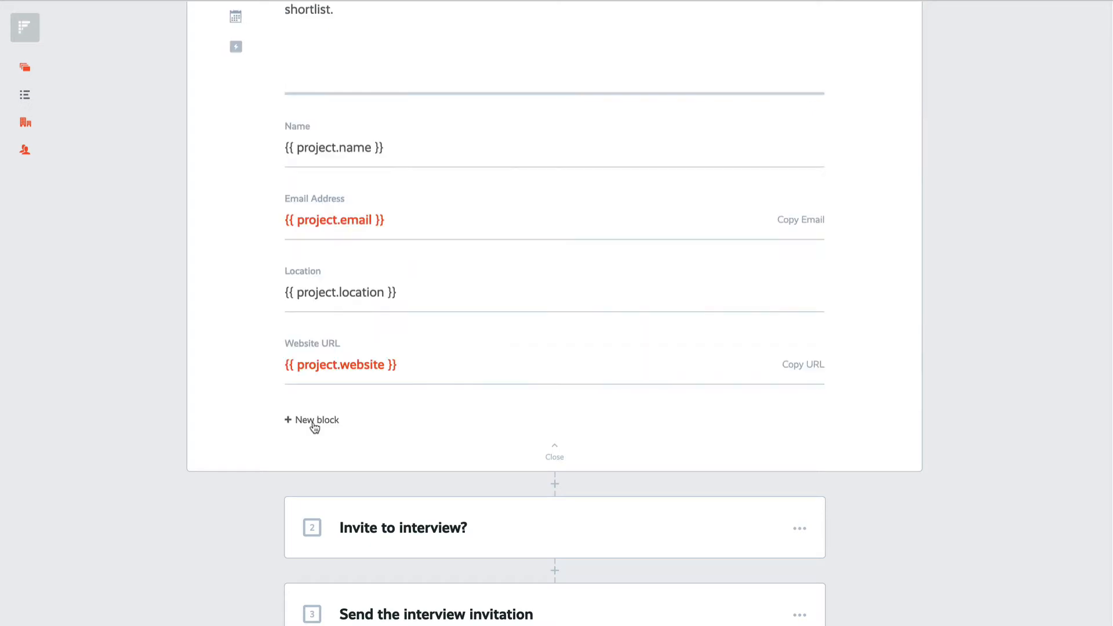
Add a rich text input block labelled "Background" below Website URL, with the pre-fill value "{{ project.background }}"
left_click(315, 428)
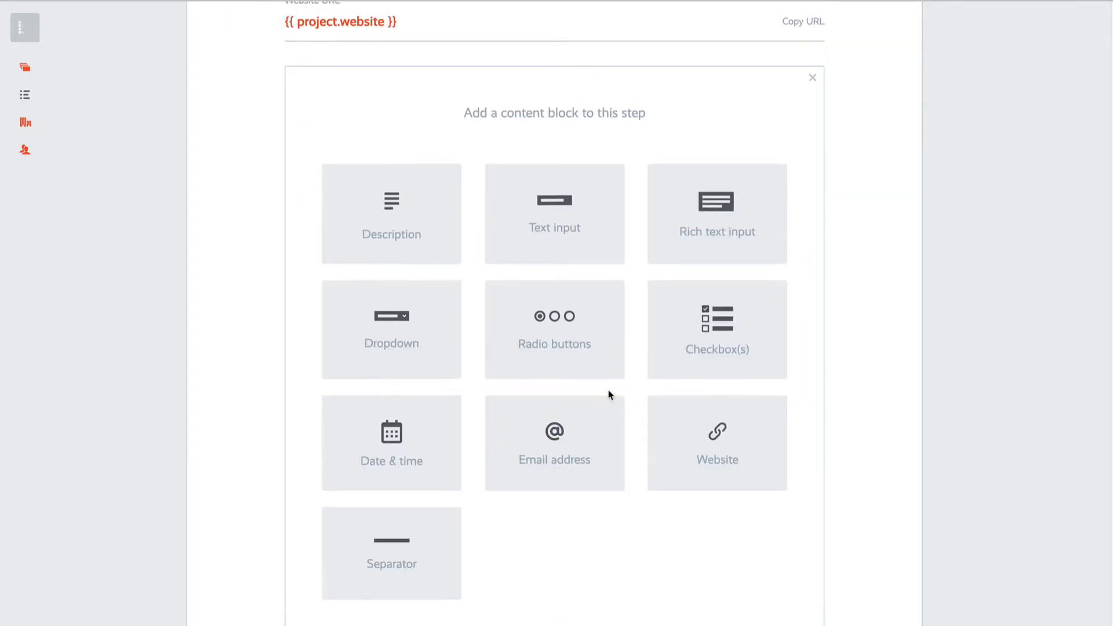
left_click(729, 249)
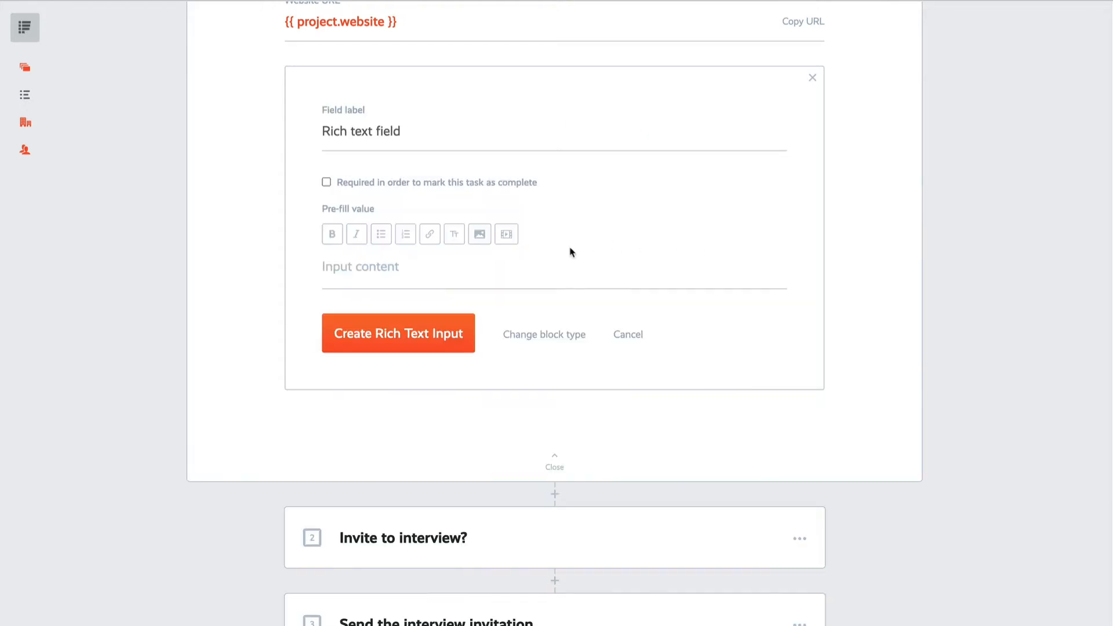
left_click(421, 137)
key("ctrl+a")
type("Backgr")
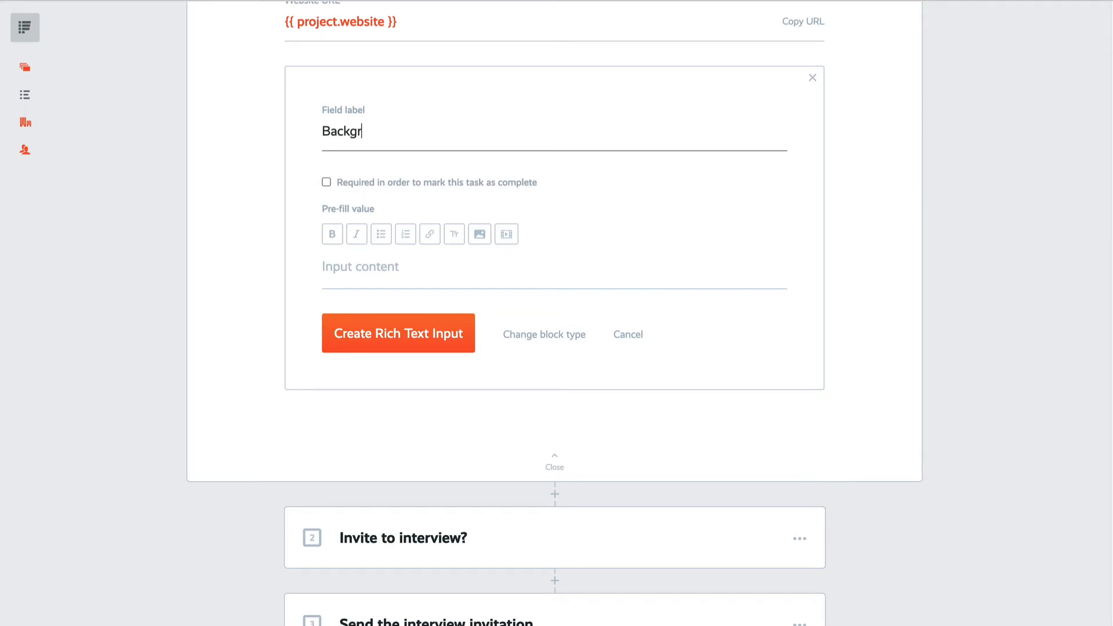
type("ound")
left_click(360, 266)
type("{{ proje")
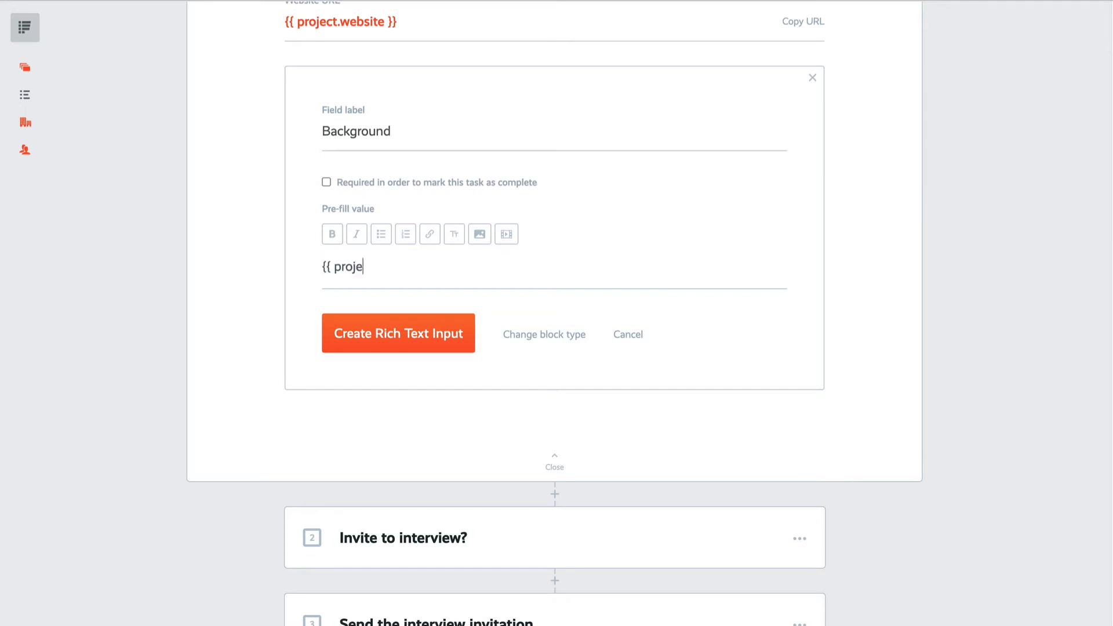
type("ct.background")
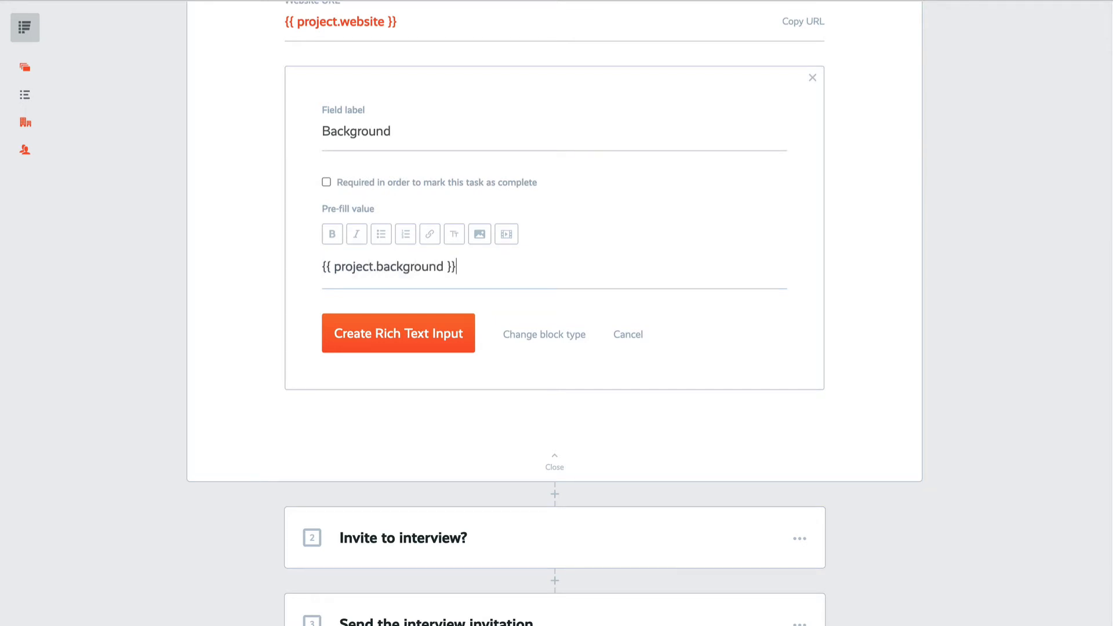
left_click(400, 333)
Add a website block labelled "Resume link" below Background, with the pre-fill value "{{ project.resume_link }}"
left_click(316, 432)
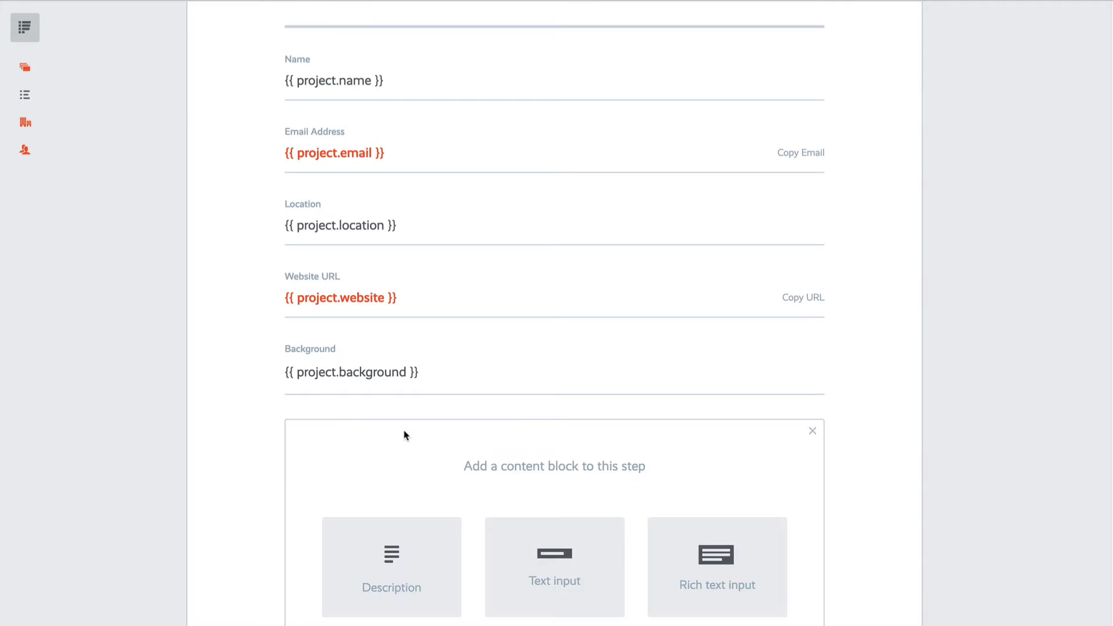
scroll(404, 434, "down", 2)
scroll(394, 432, "down", 3)
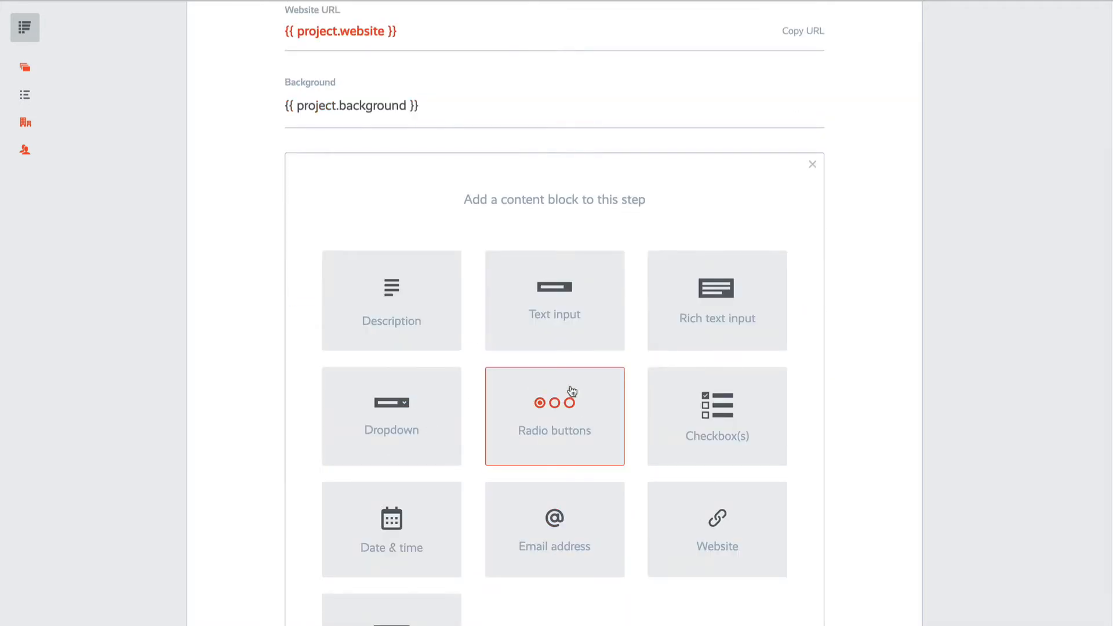
scroll(597, 406, "down", 1)
scroll(619, 417, "down", 1)
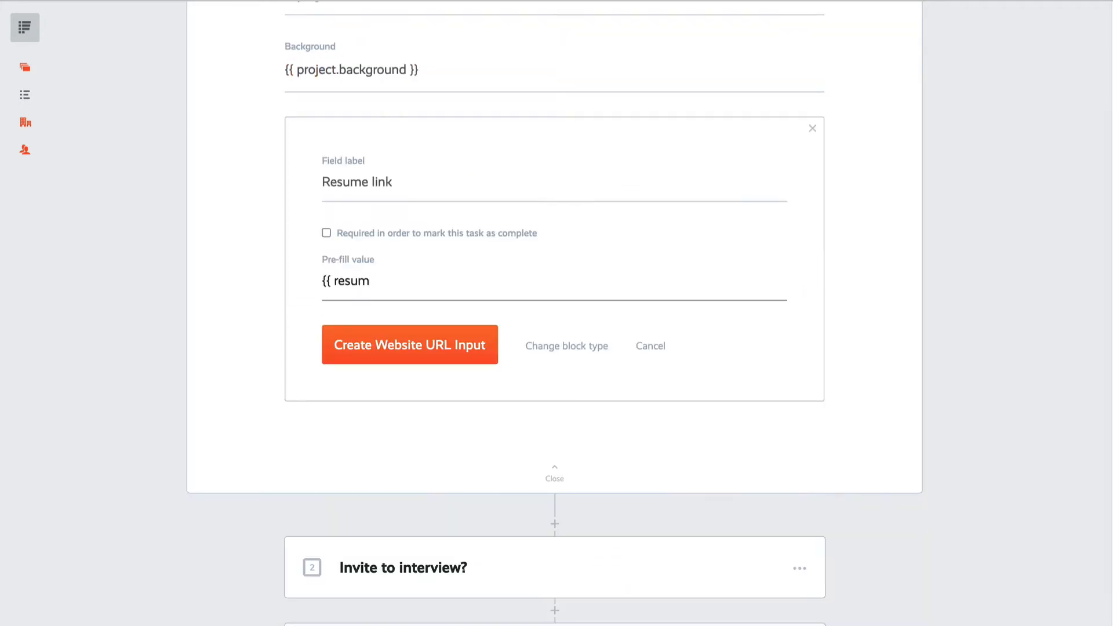
type("project.resume_link")
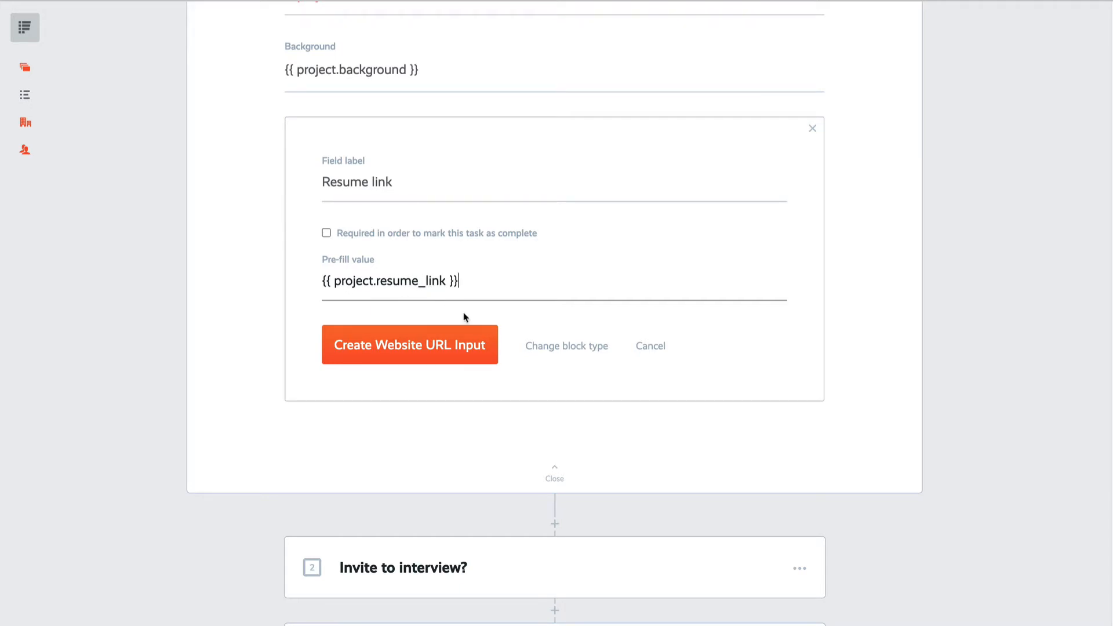
left_click(466, 345)
scroll(409, 467, "down", 3)
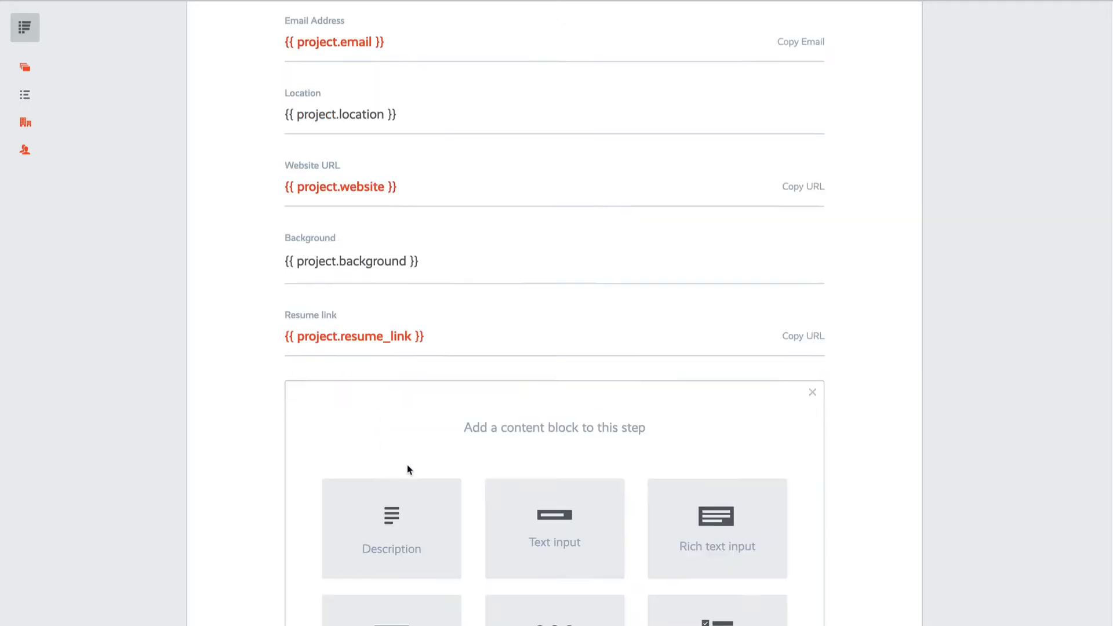
Add a text input block labelled "Source" below Resume link, with the pre-fill value "{{ project.source }}"
left_click(598, 408)
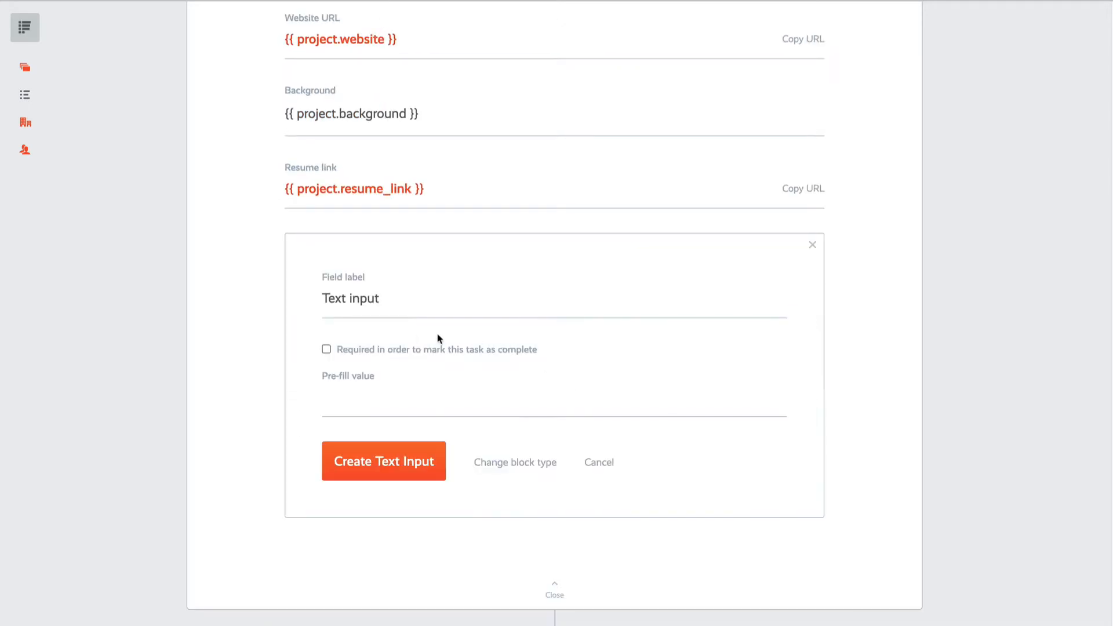
left_click(405, 315)
type("So")
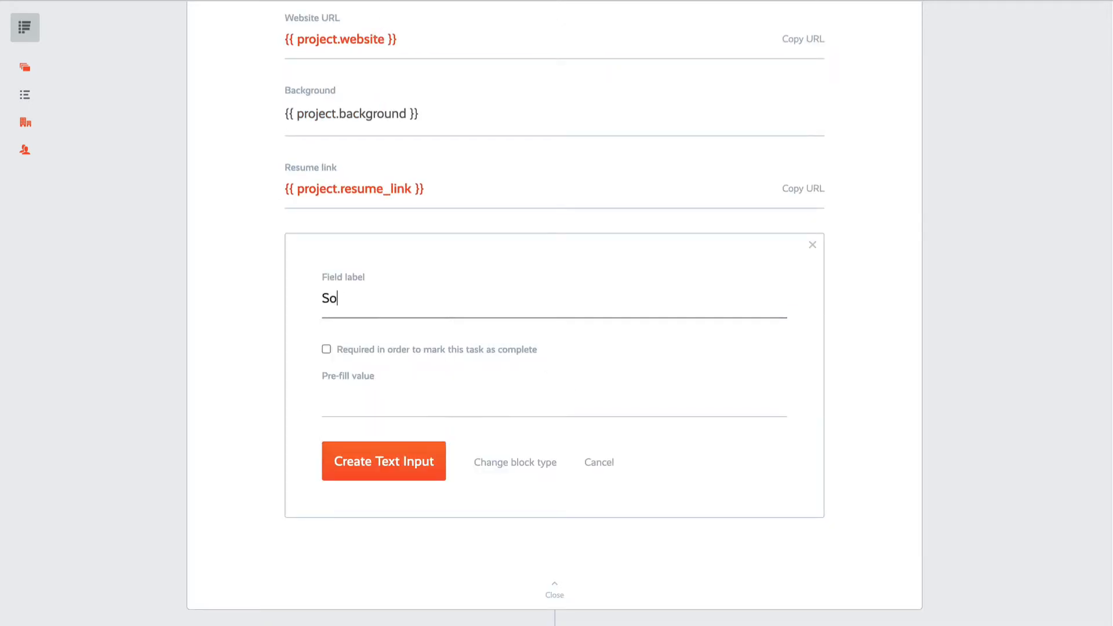
type("e")
key("Tab")
key("Tab")
type("{{ project.so")
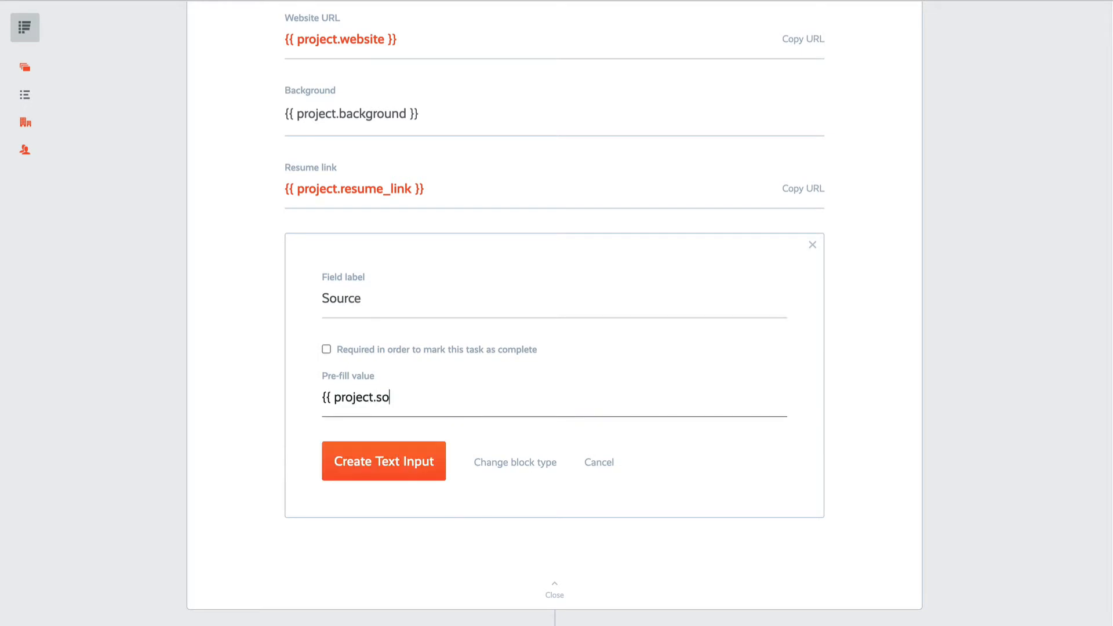
type("urce ")
type("}}")
left_click(337, 461)
Look over the pre-filled applicant blocks and add a separator block below Source
scroll(301, 537, "up", 4)
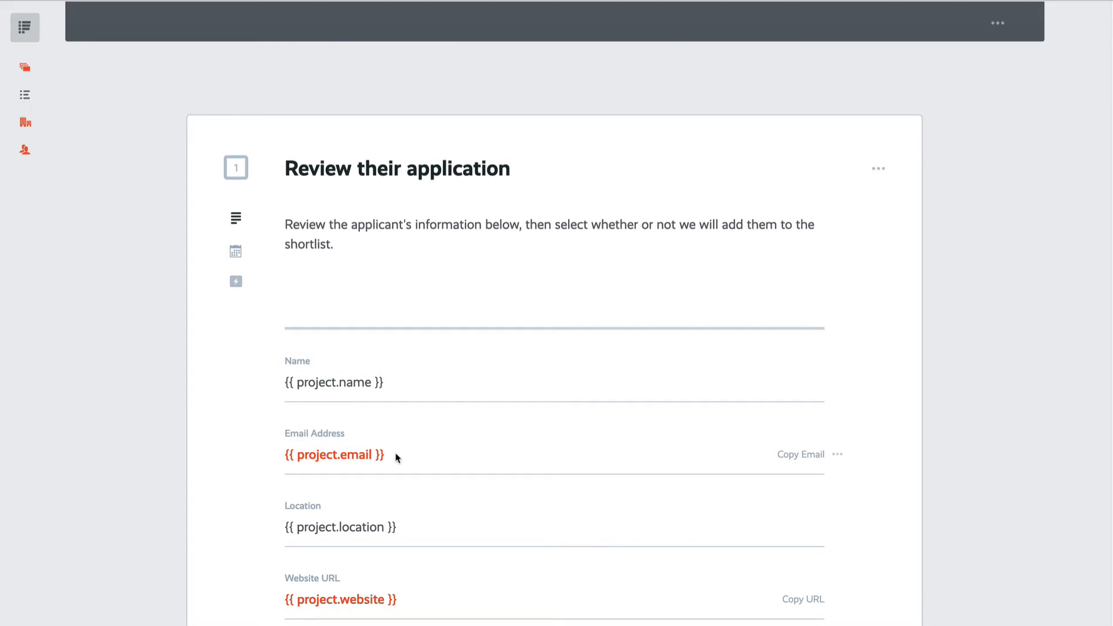
scroll(397, 458, "down", 3)
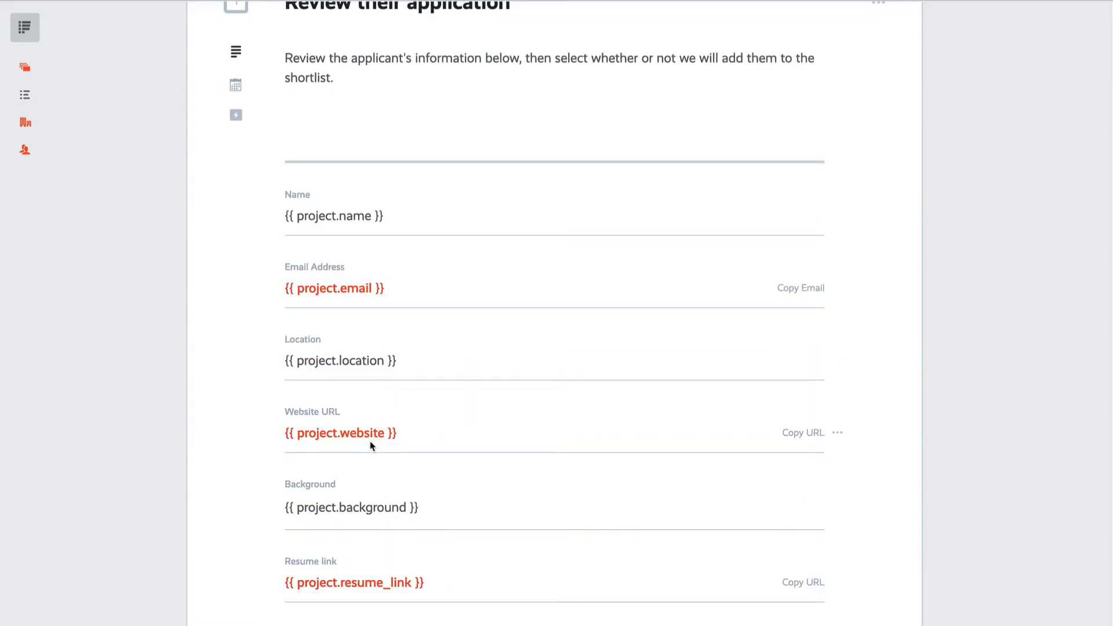
scroll(467, 463, "down", 2)
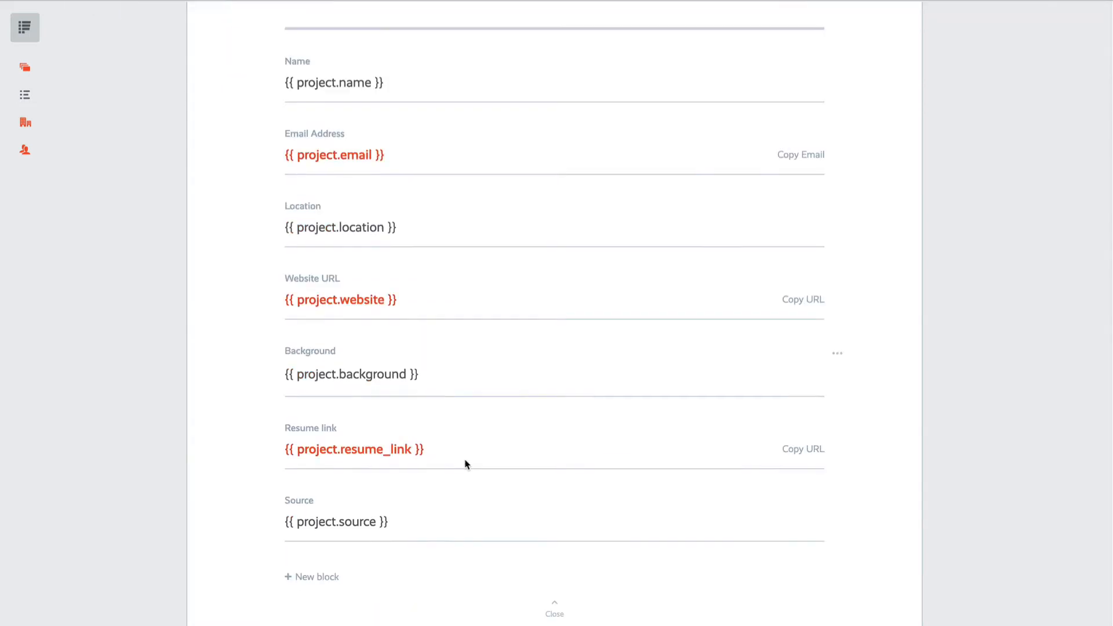
scroll(449, 411, "up", 4)
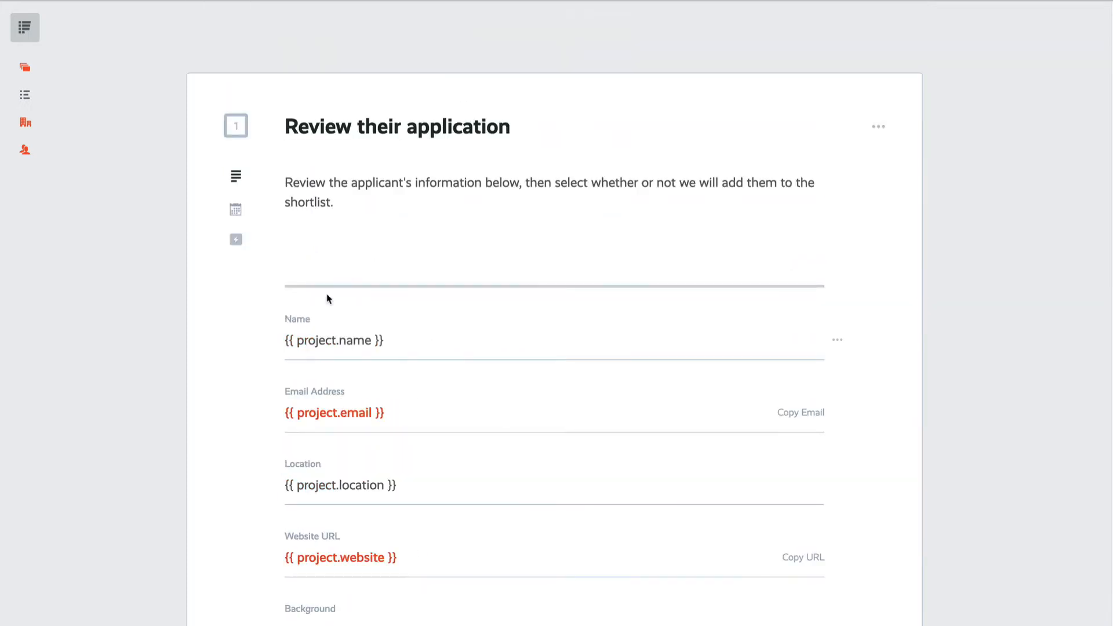
scroll(514, 352, "down", 5)
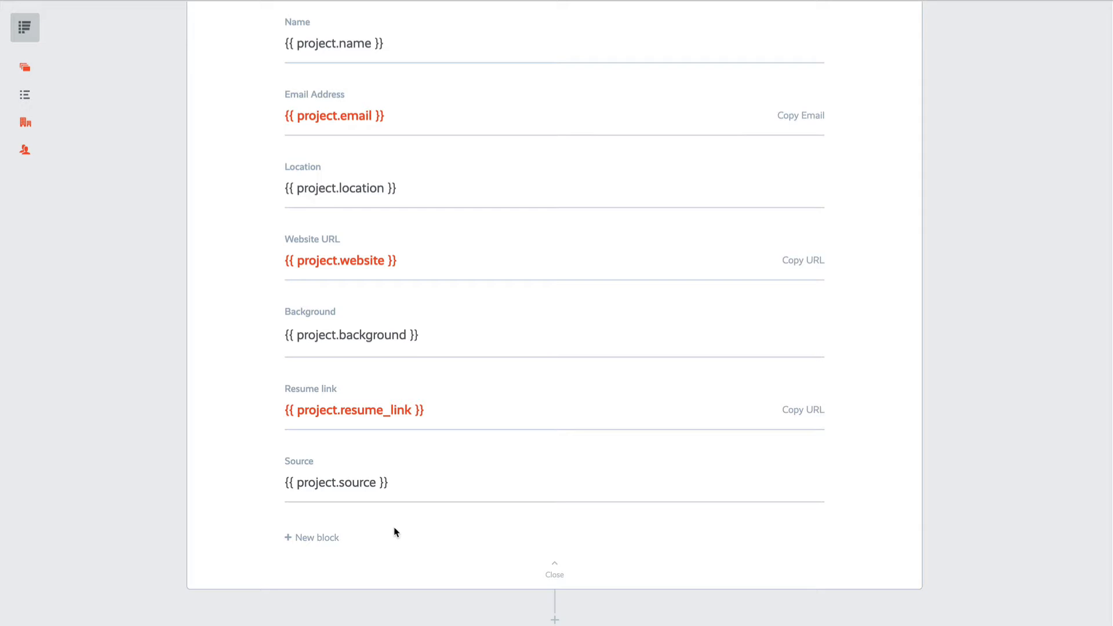
left_click(316, 542)
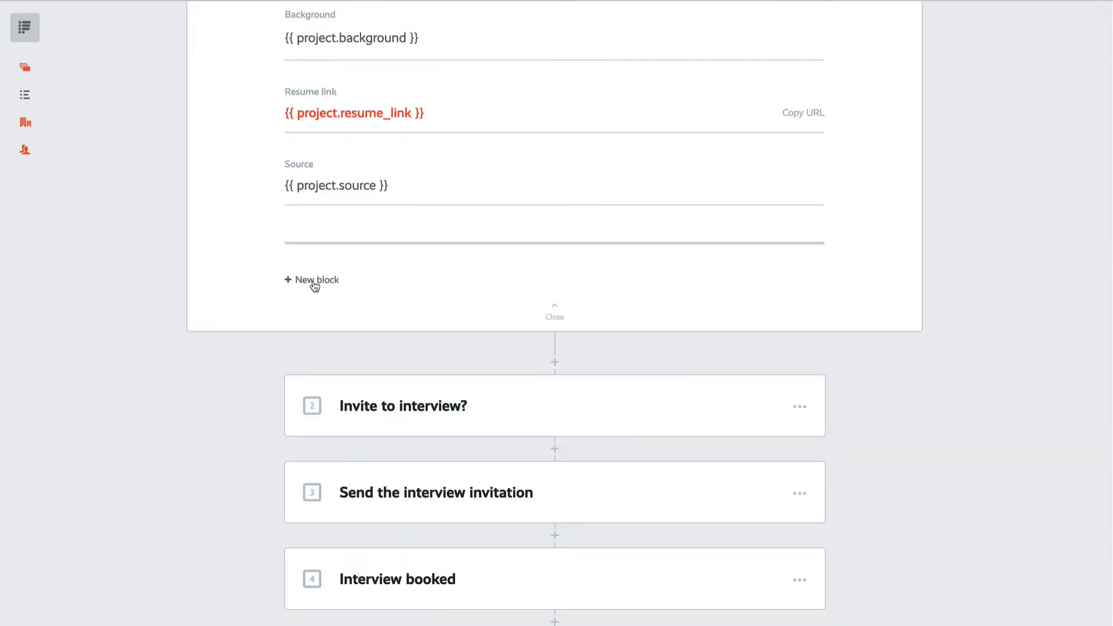
Start a radio buttons block below the separator, labelled "Save this applicant?" and required for completing the task
left_click(314, 281)
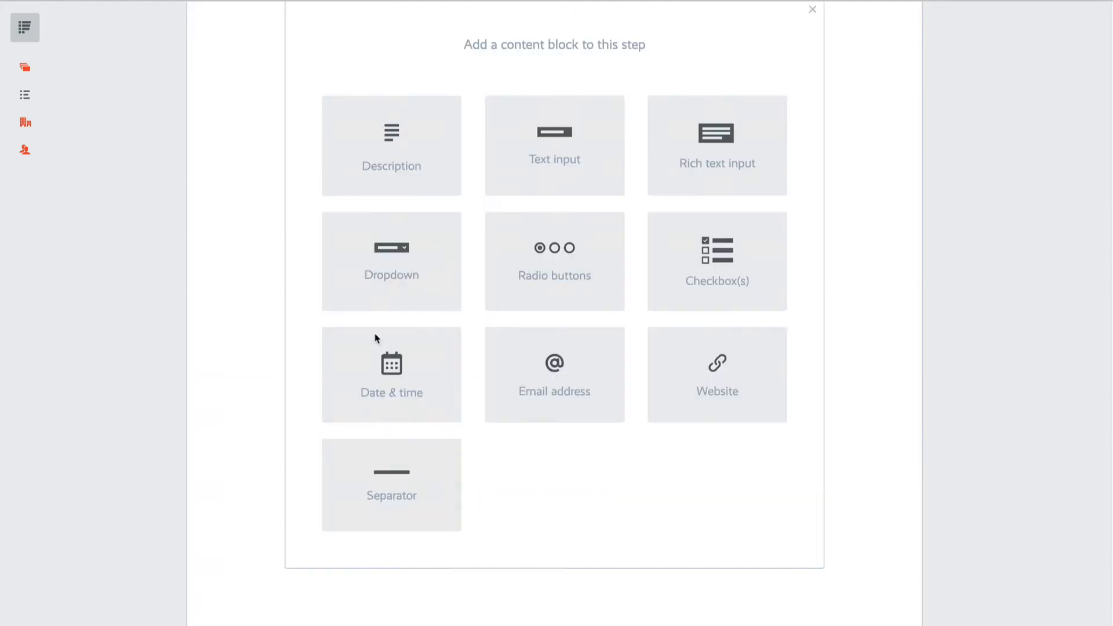
left_click(558, 283)
type("Save this ")
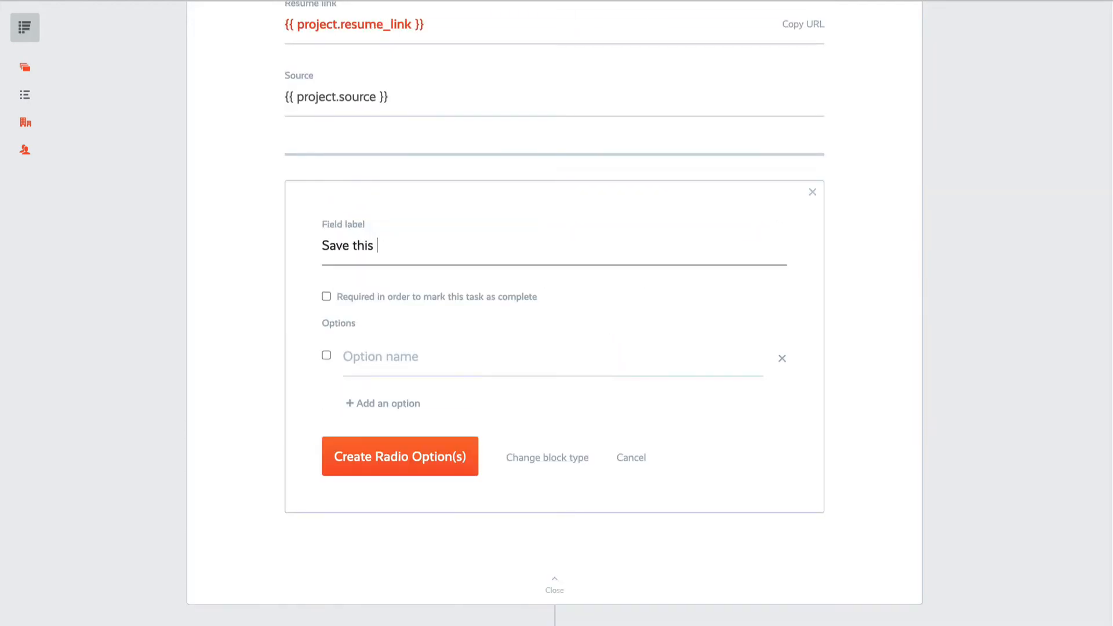
type("applicant?")
left_click(327, 298)
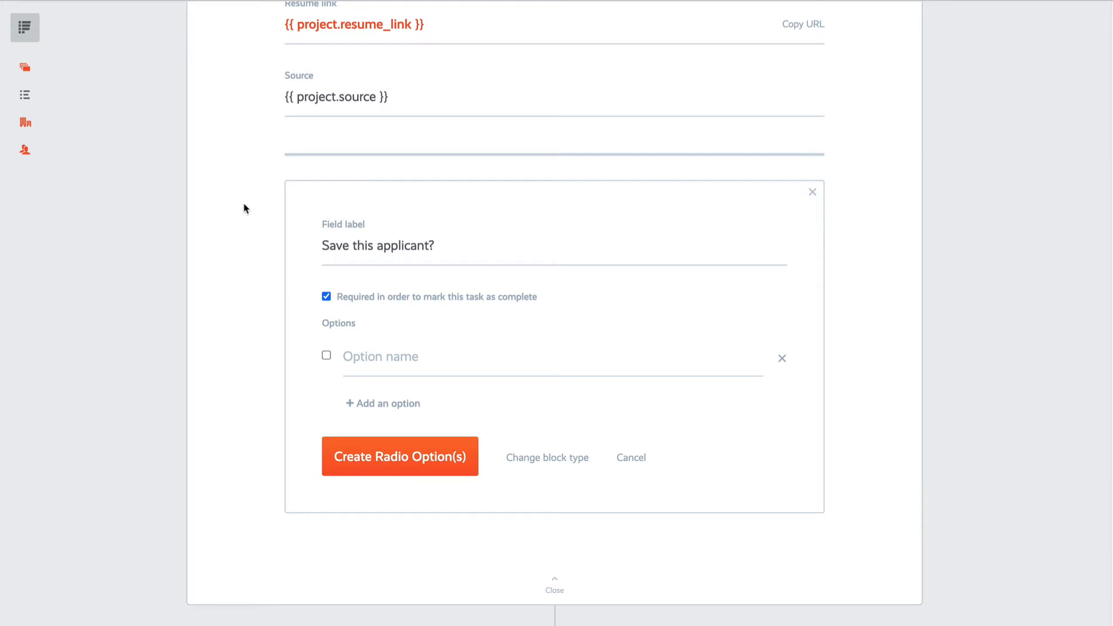
Give the radio buttons block the options "Save applicant" and "Archive" and create it
left_click(399, 365)
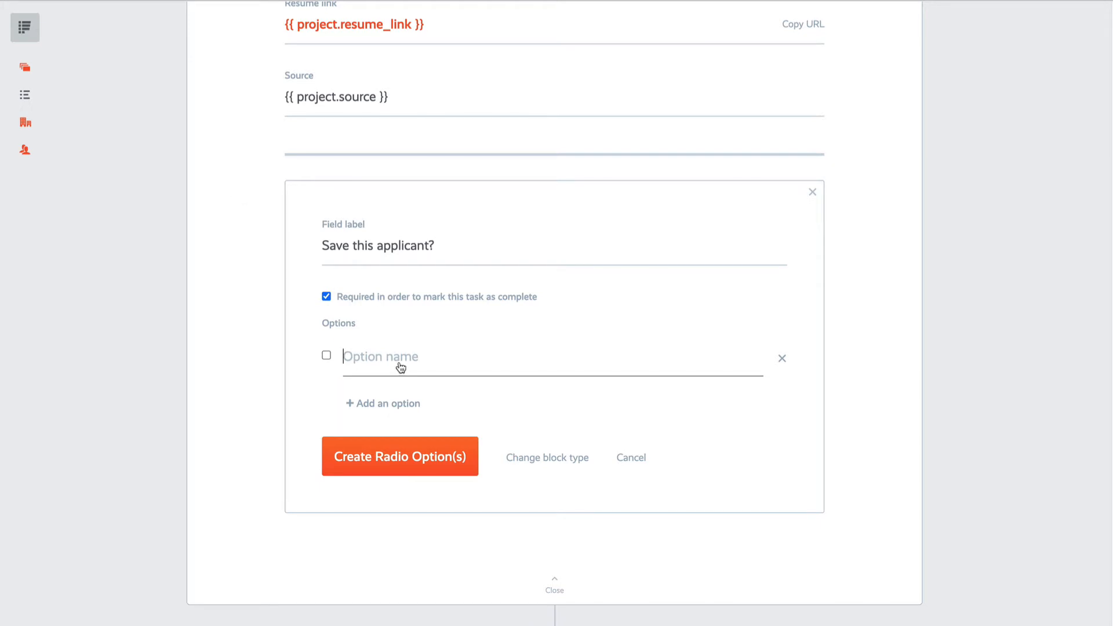
type("Save app")
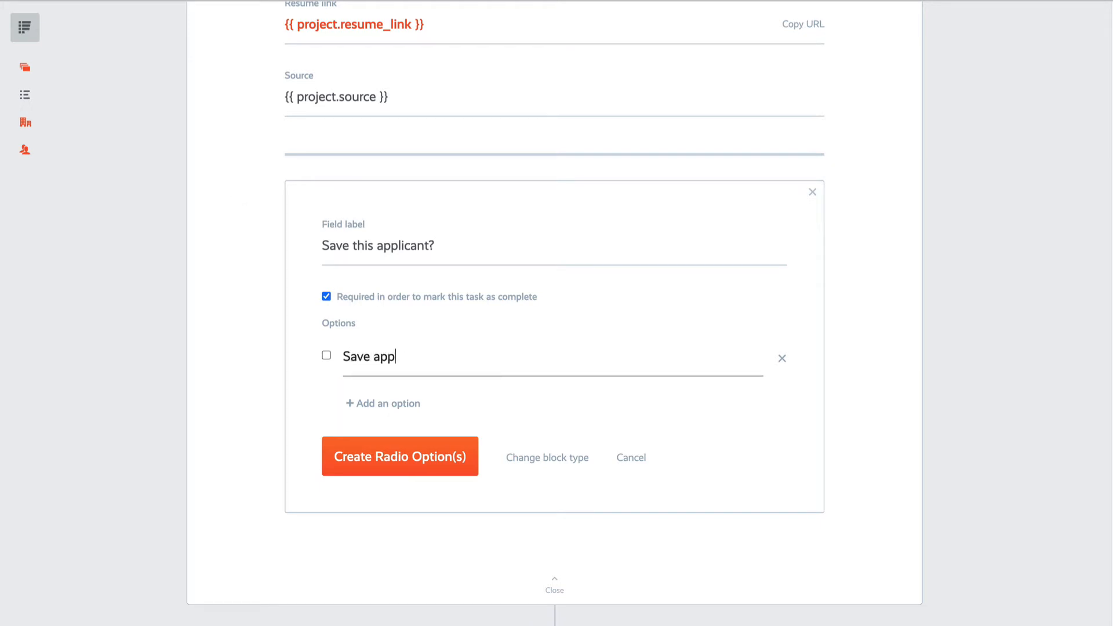
type("licant")
scroll(403, 360, "down", 1)
left_click(387, 387)
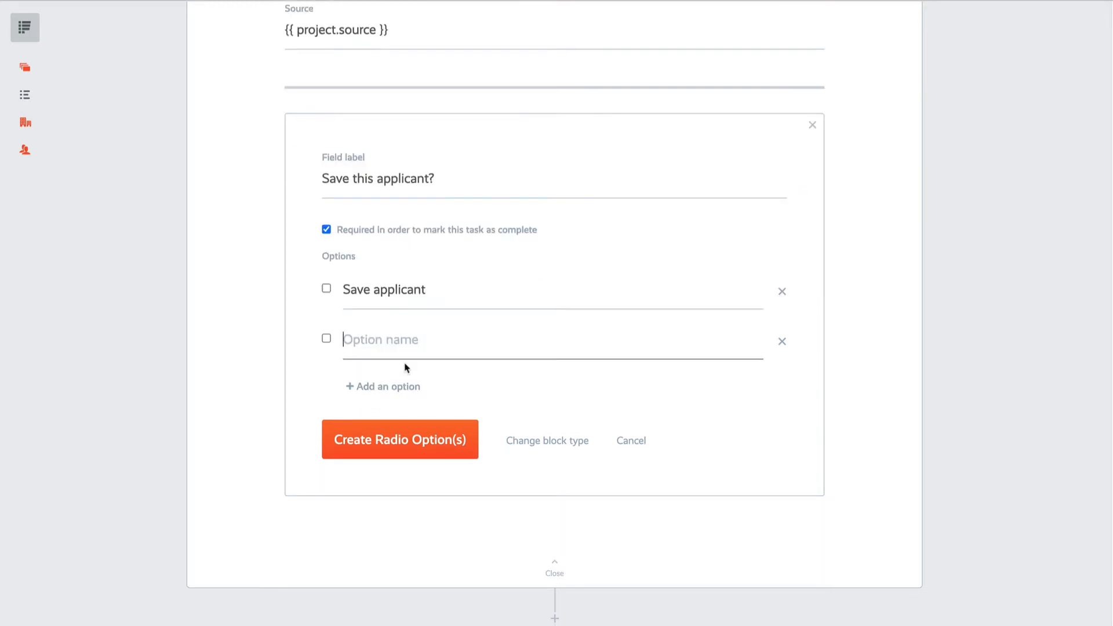
type("Archive")
left_click(414, 454)
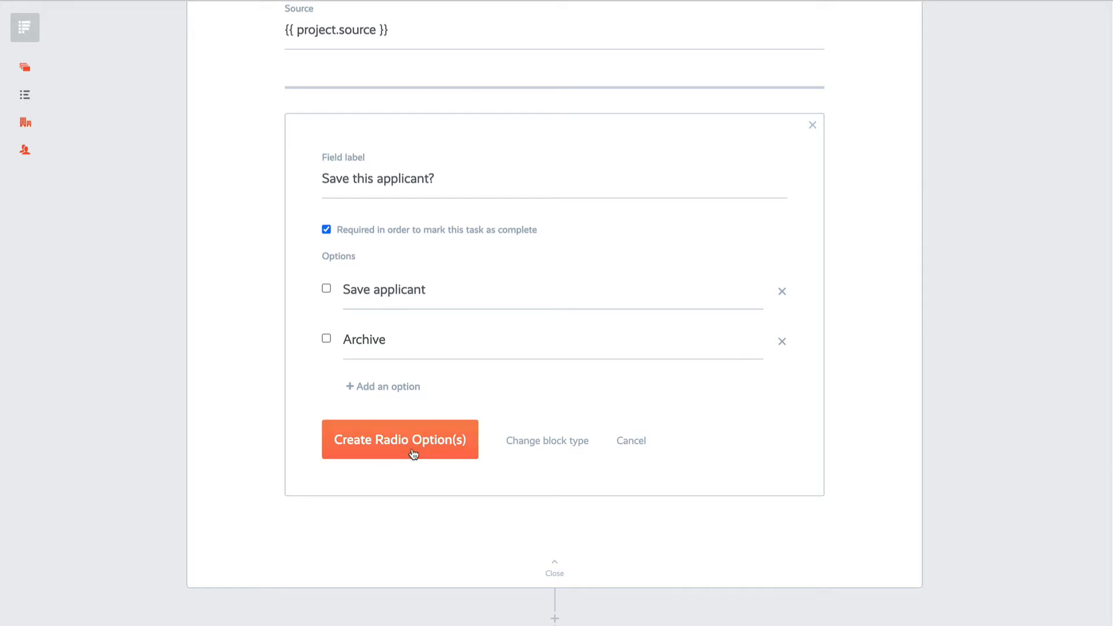
Examine the completion dependencies of the "Review their application" step and the radio options they refer to
scroll(303, 427, "up", 6)
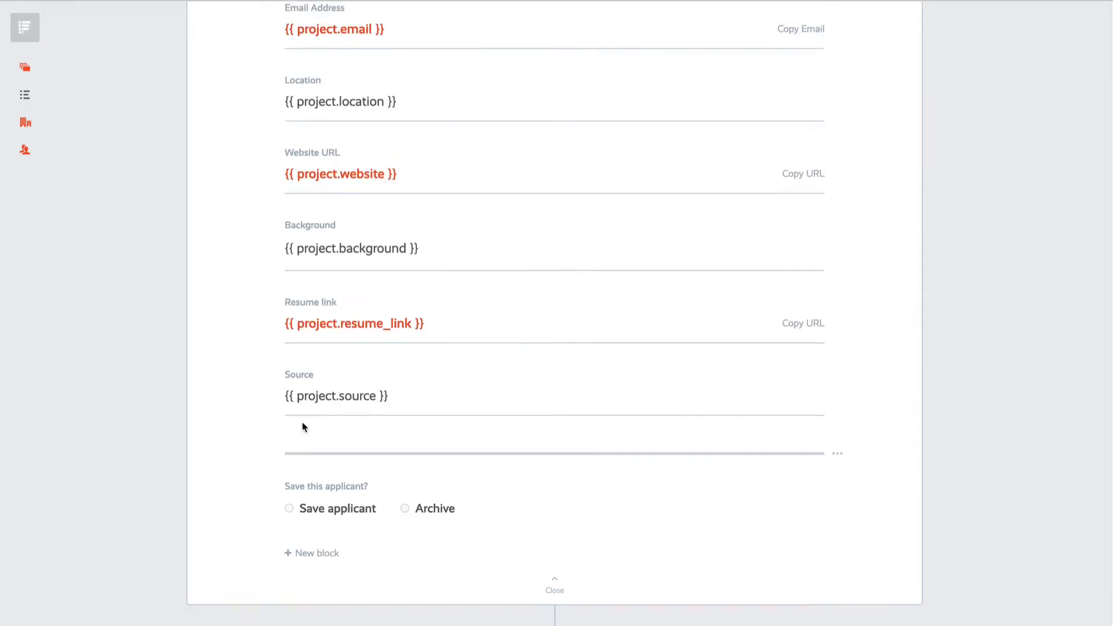
scroll(302, 427, "up", 2)
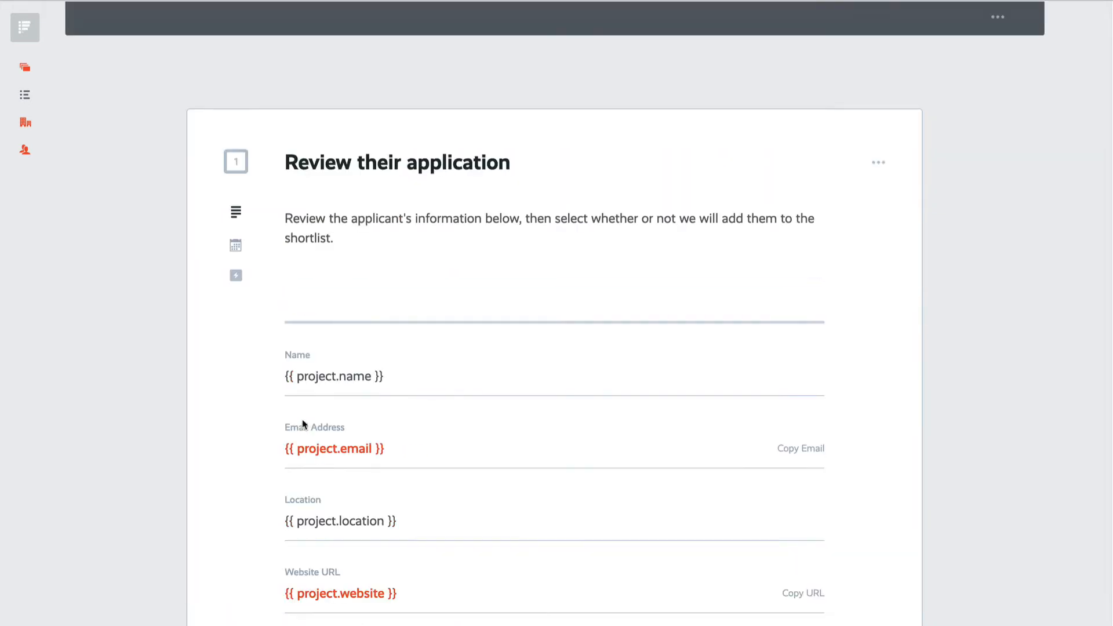
left_click(236, 277)
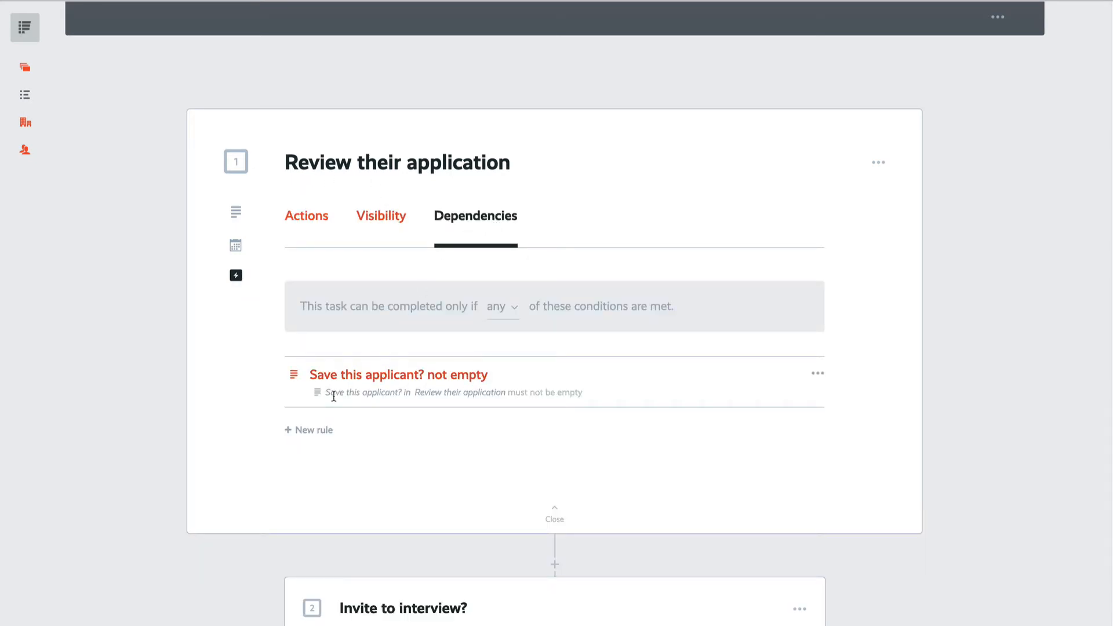
left_click(236, 211)
scroll(433, 328, "down", 7)
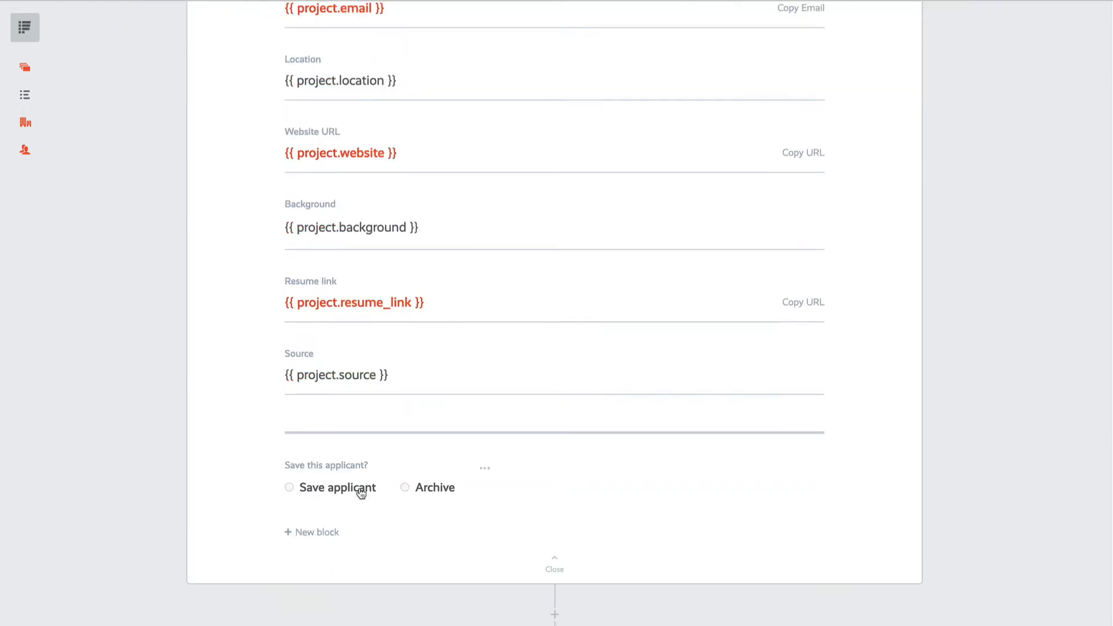
scroll(394, 496, "up", 3)
scroll(359, 504, "down", 4)
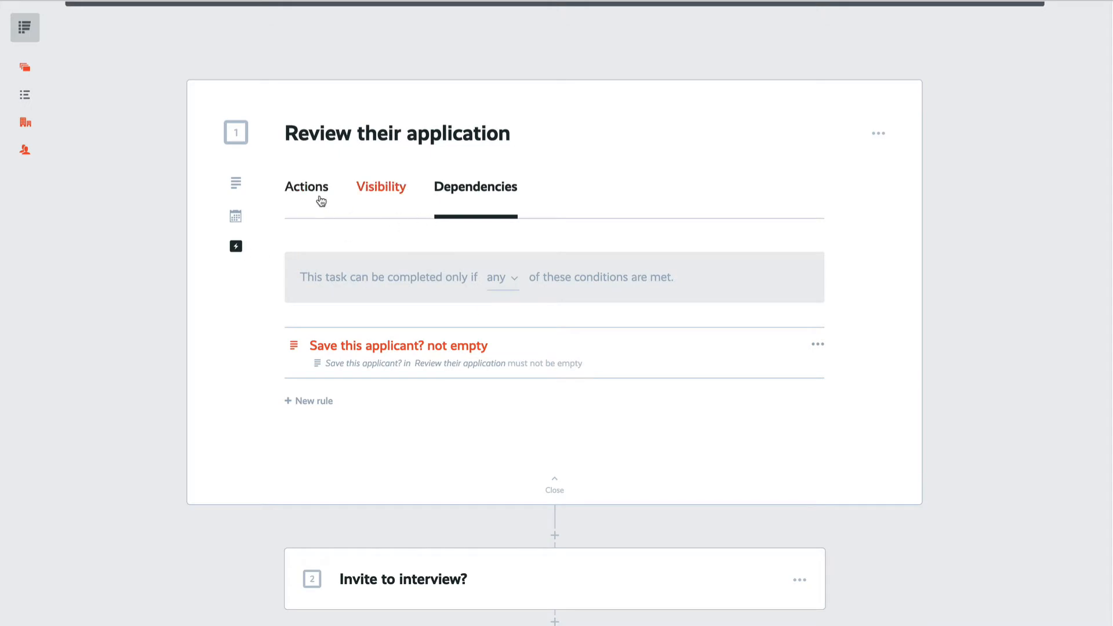
Add a "Move to kanban list" action to the "Review their application" step, targeting the list "Applicants | Saved"
left_click(302, 191)
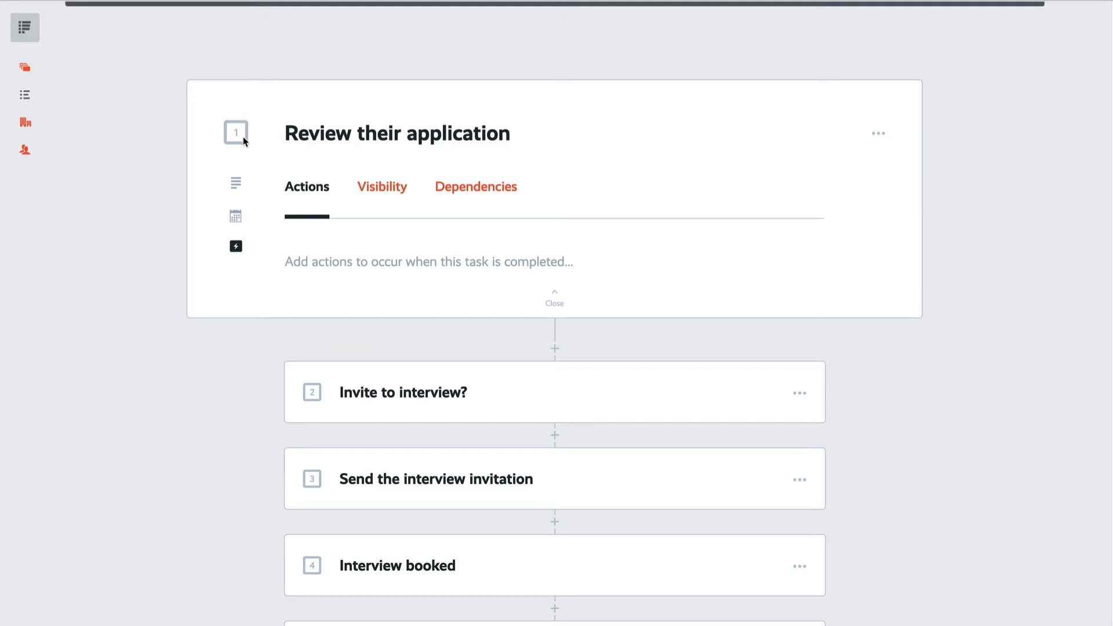
left_click(401, 267)
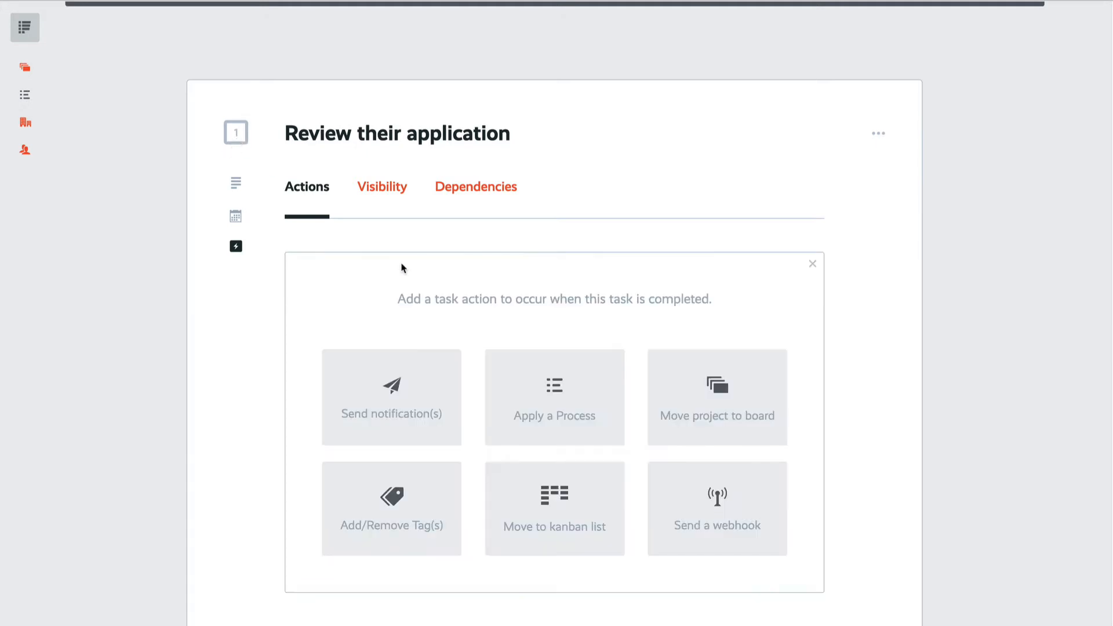
left_click(589, 539)
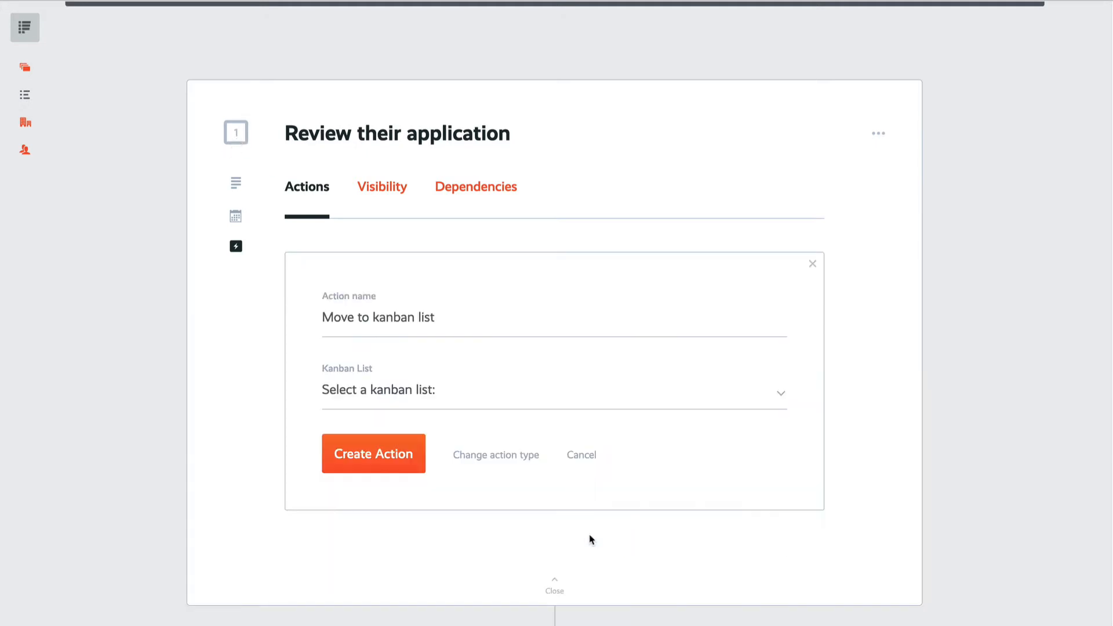
left_click(429, 396)
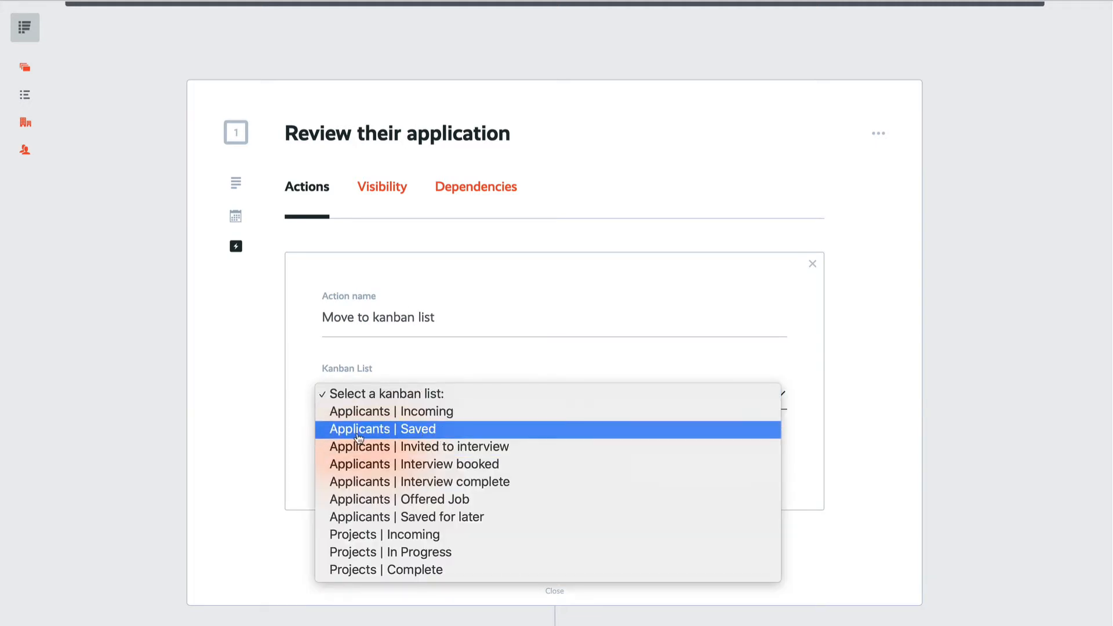
left_click(437, 435)
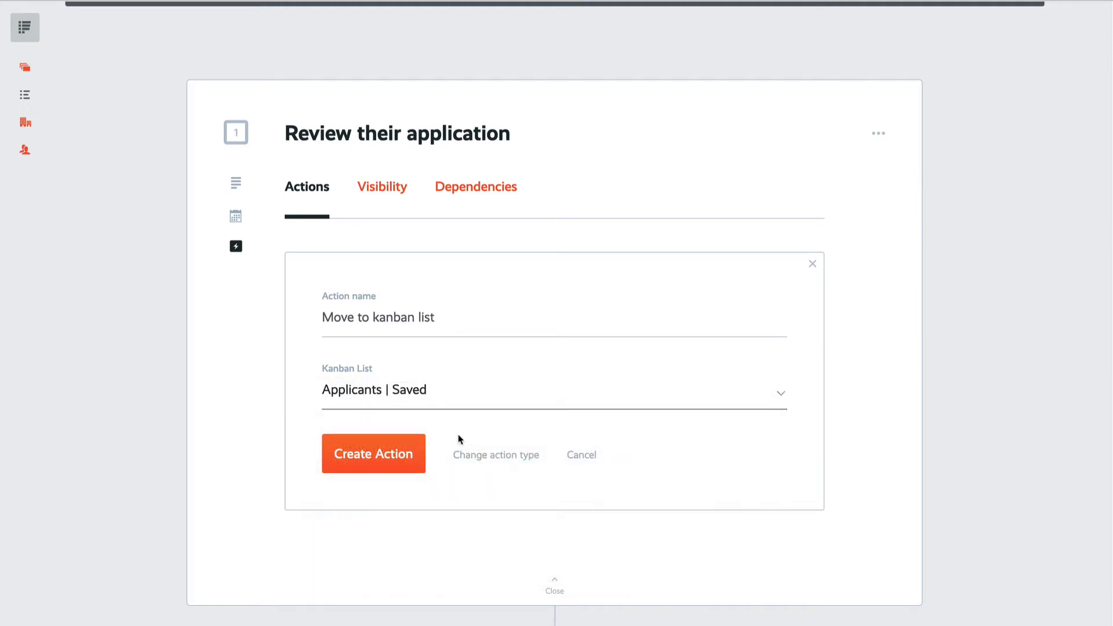
left_click(387, 461)
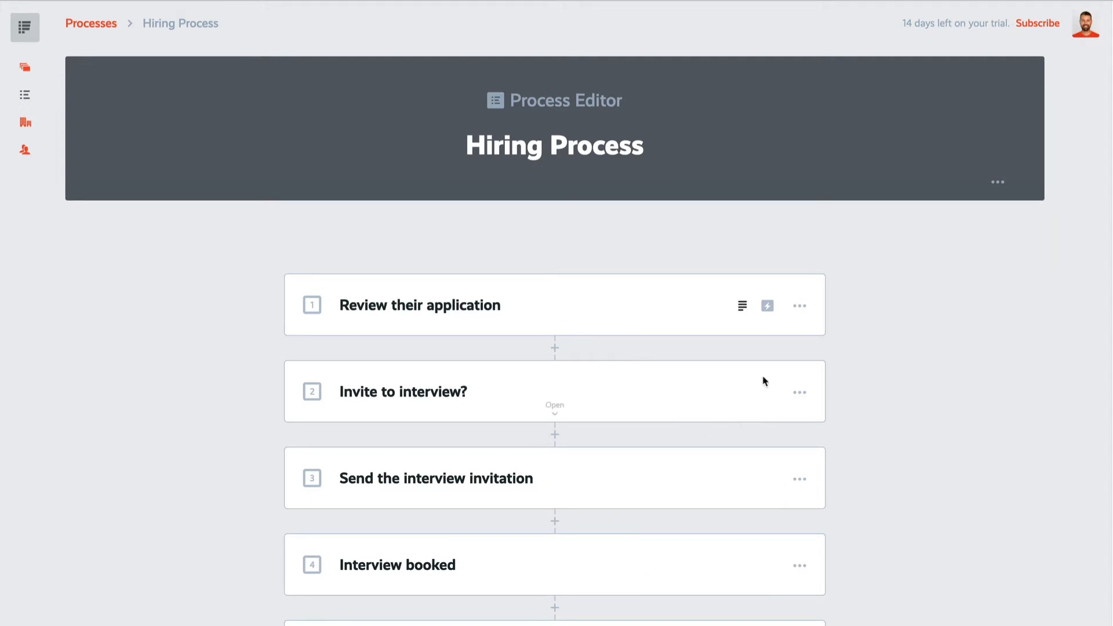
Examine the team member and role assignment options of the "Review their application" step without assigning anyone
left_click(800, 308)
left_click(775, 343)
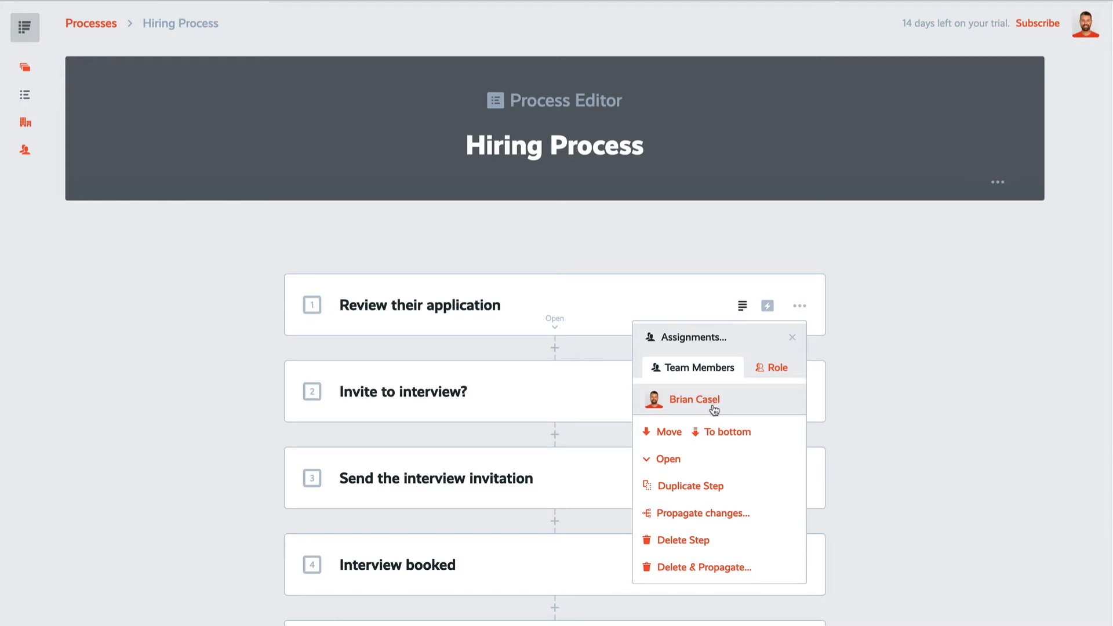
left_click(778, 371)
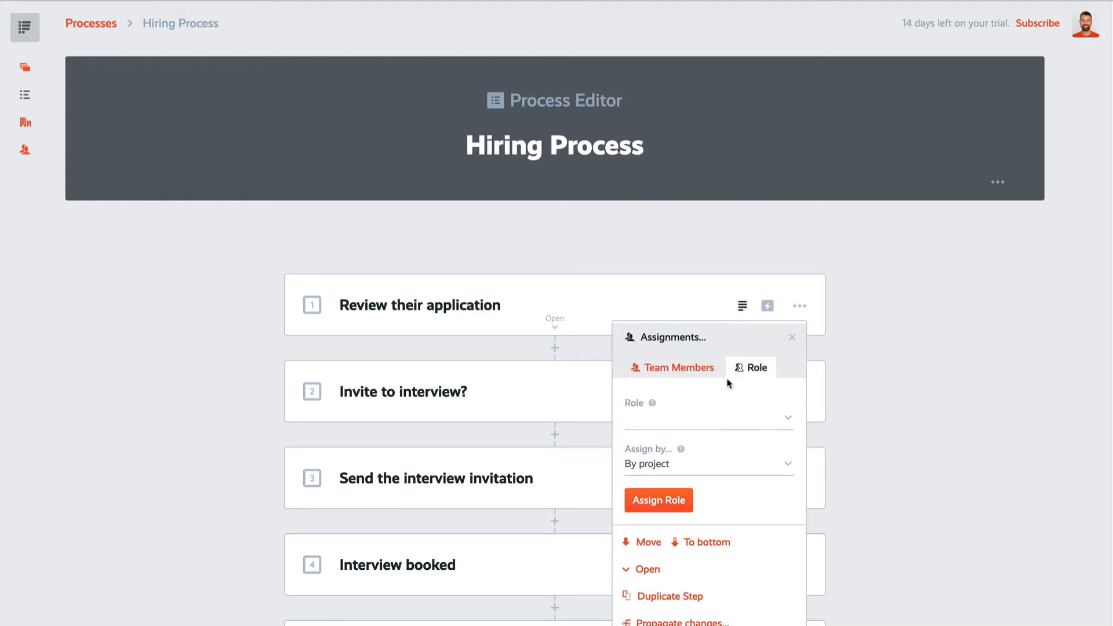
left_click(691, 371)
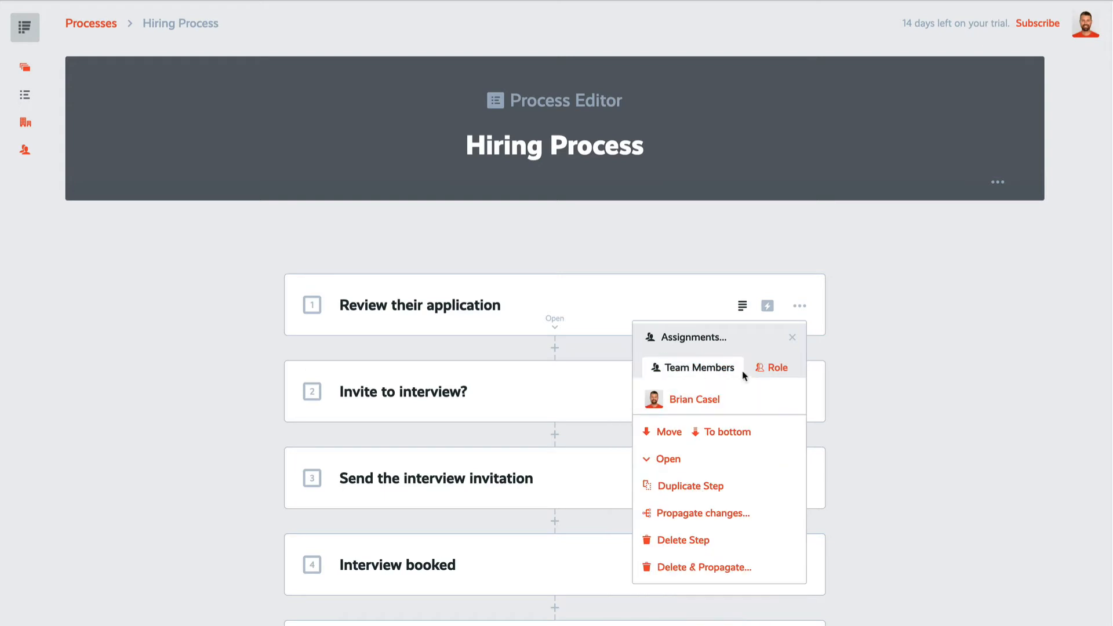
left_click(793, 339)
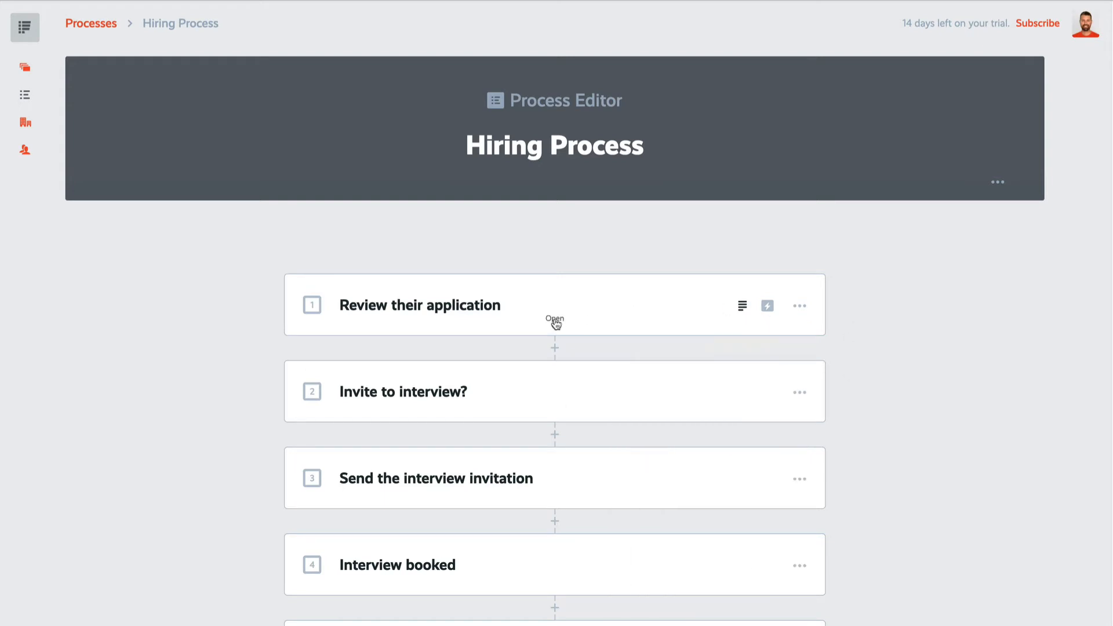
Examine the start and due date rule options of the "Review their application" step, without adding a rule, and collapse the step
left_click(555, 323)
left_click(236, 412)
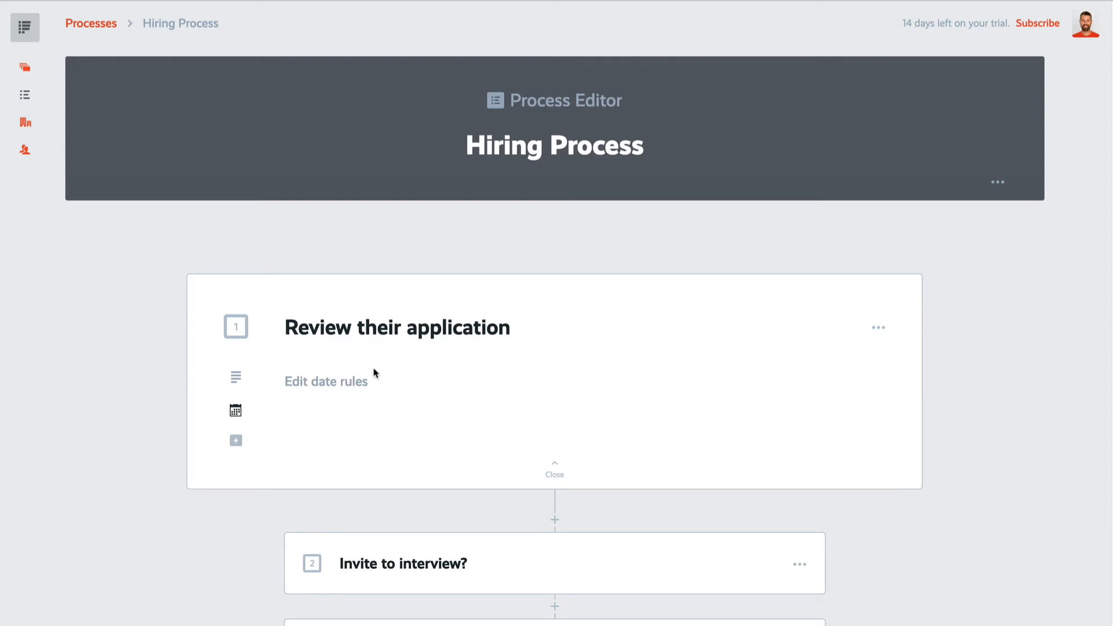
left_click(321, 385)
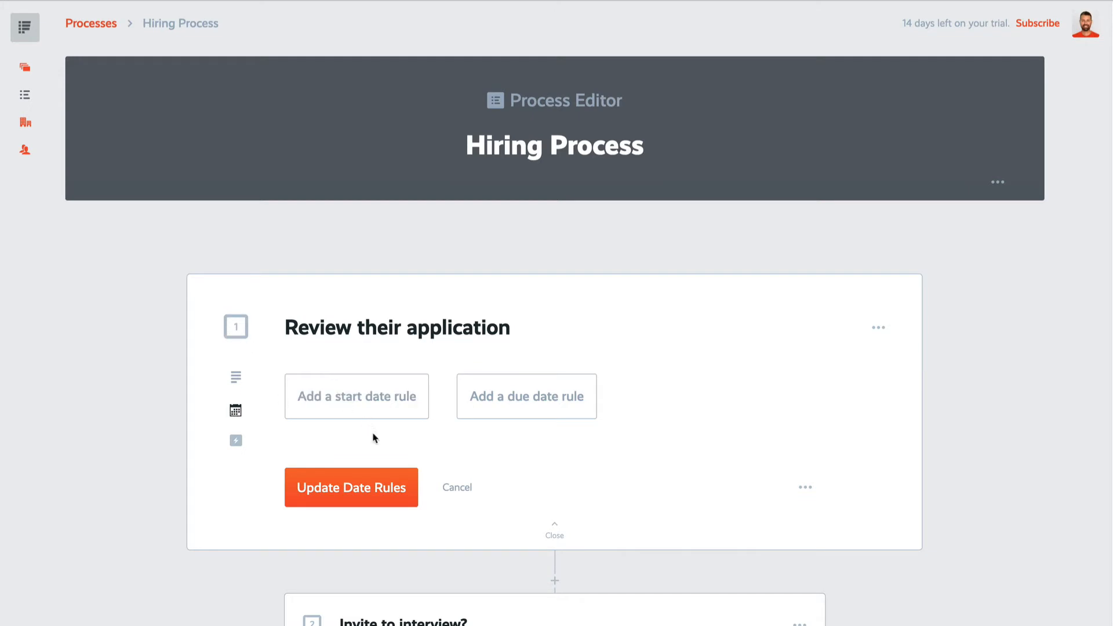
left_click(462, 491)
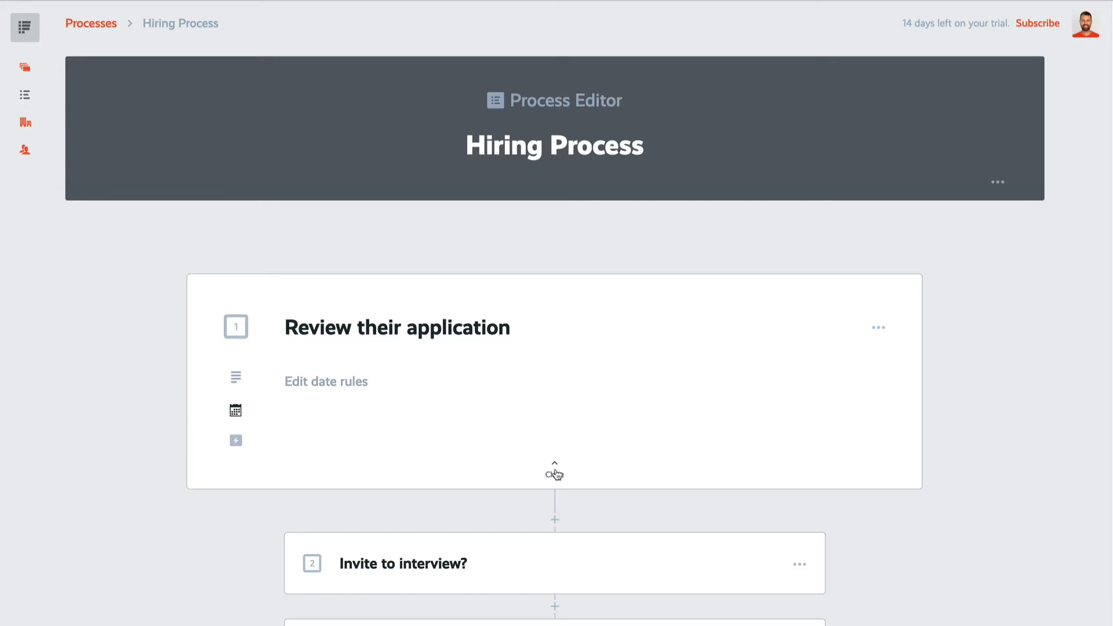
left_click(557, 474)
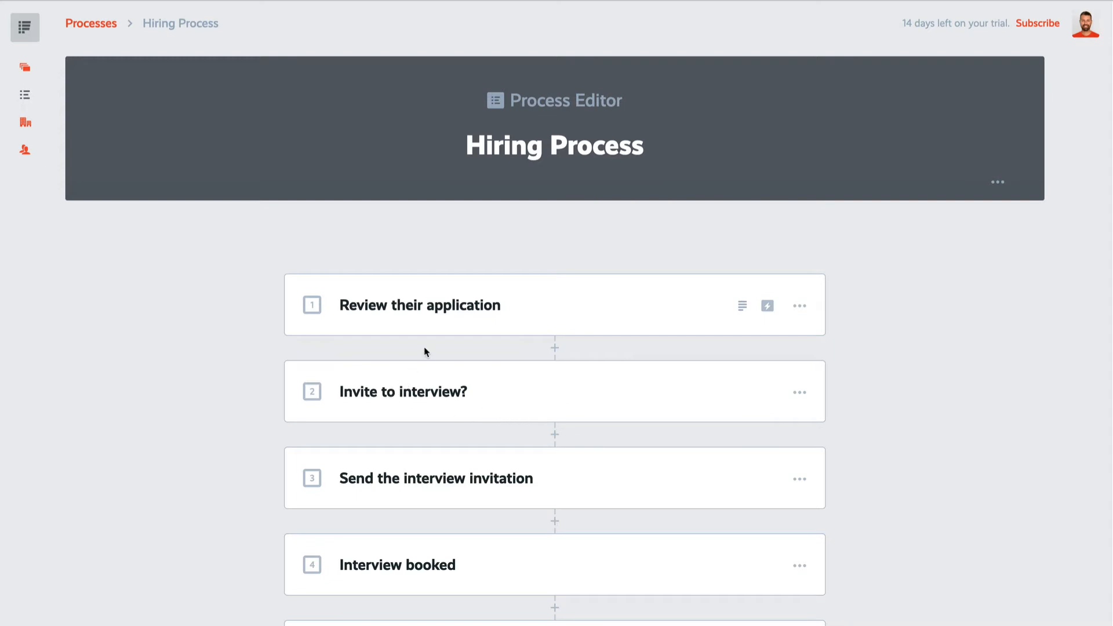
Examine the content blocks of the "Review their application" step, from the instructions to the save-or-archive choice, and collapse the step
left_click(742, 306)
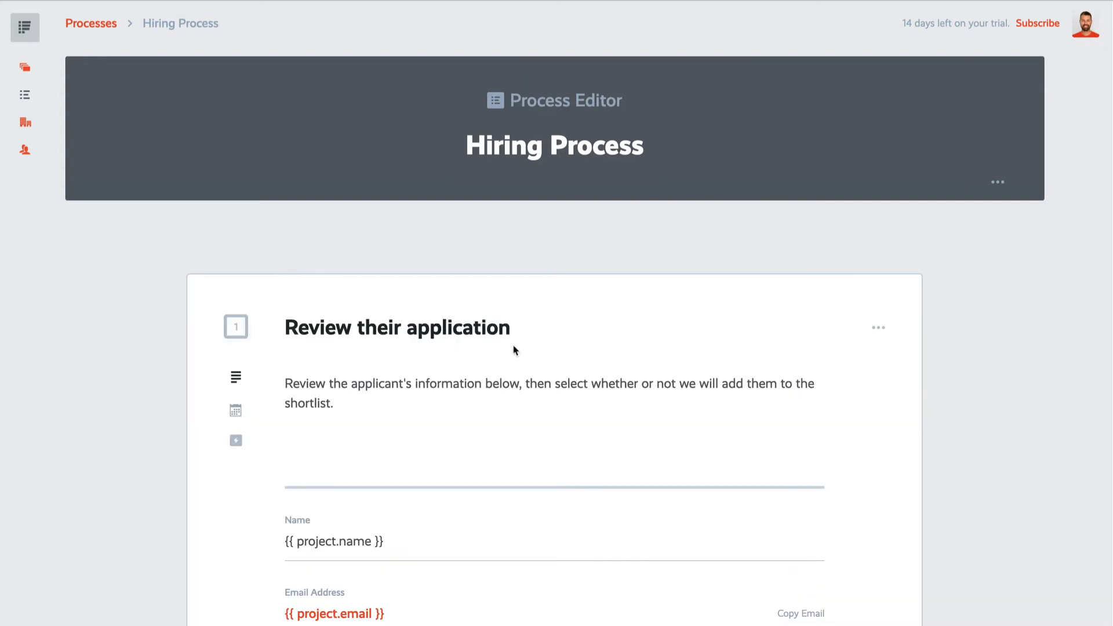
scroll(373, 325, "down", 6)
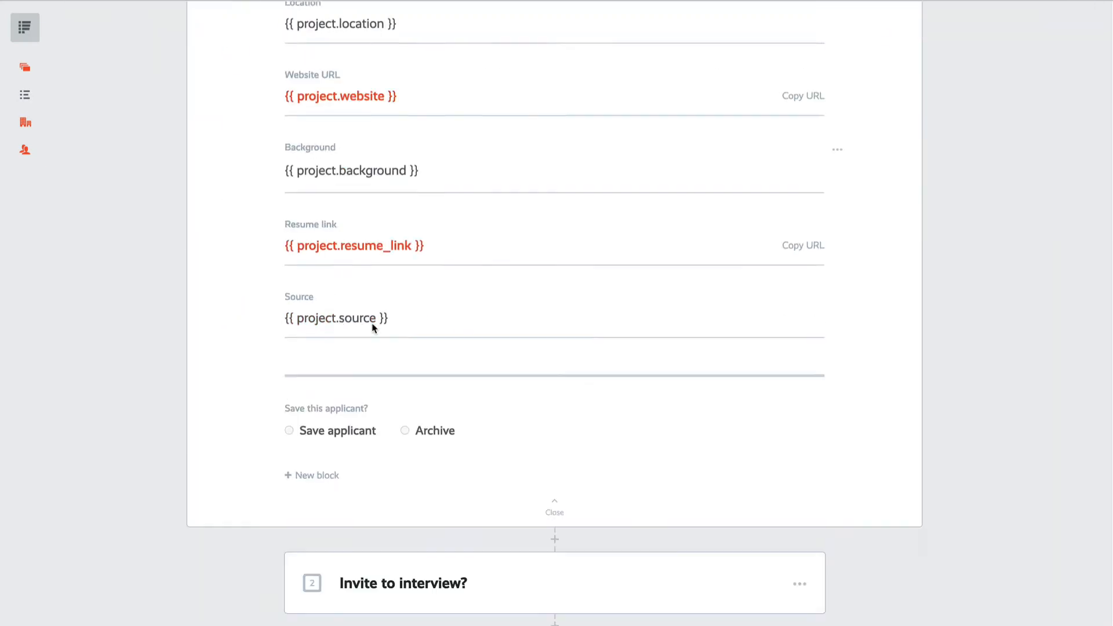
scroll(378, 223, "up", 3)
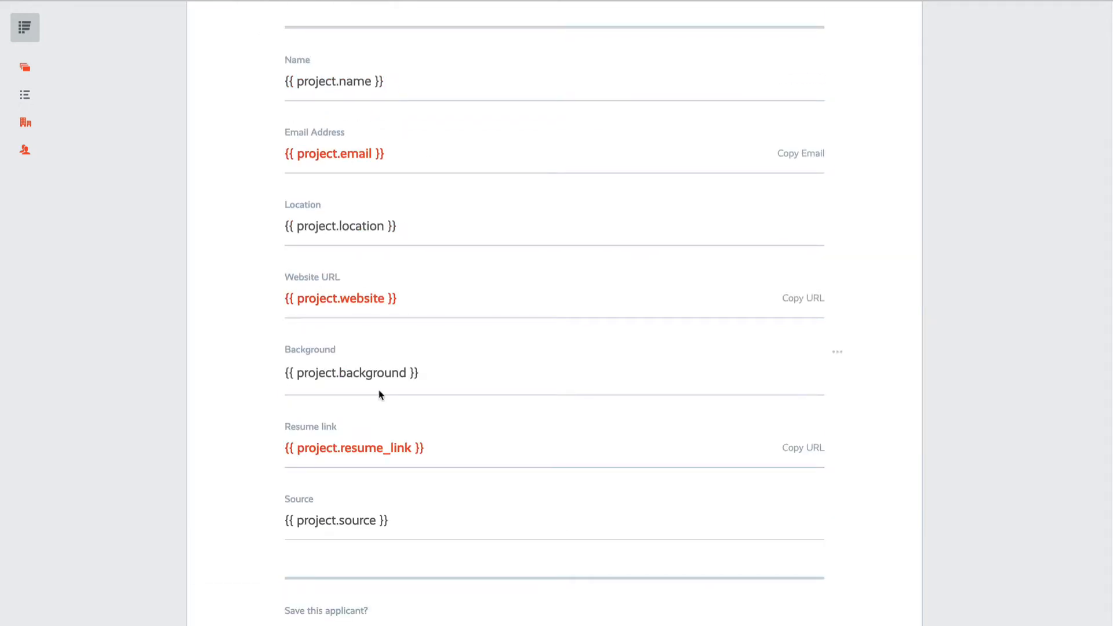
scroll(482, 459, "up", 4)
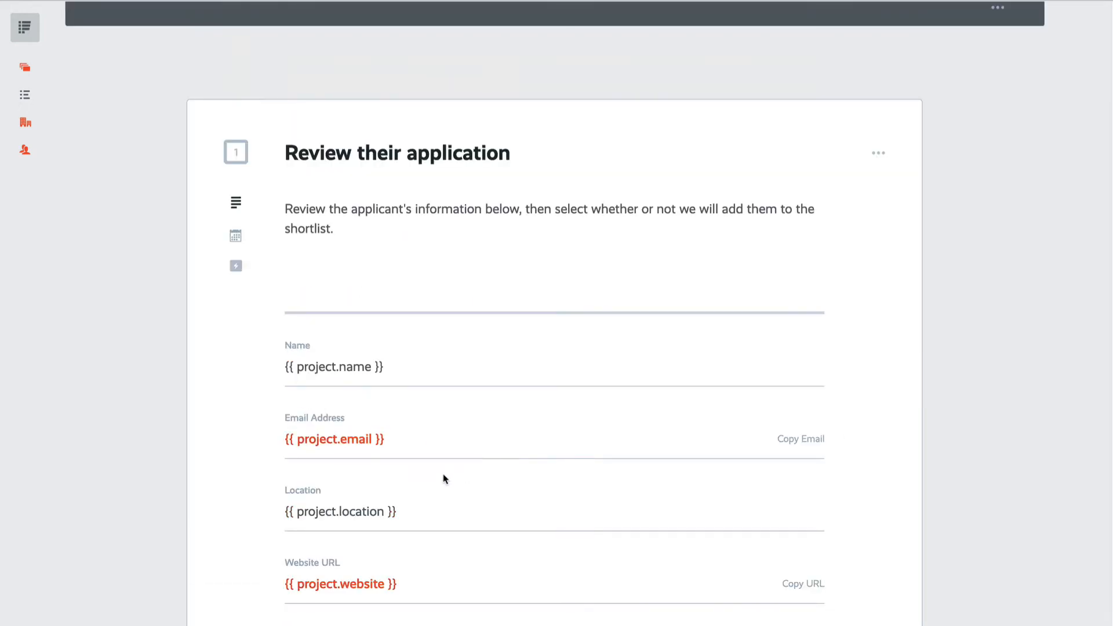
scroll(438, 547, "down", 6)
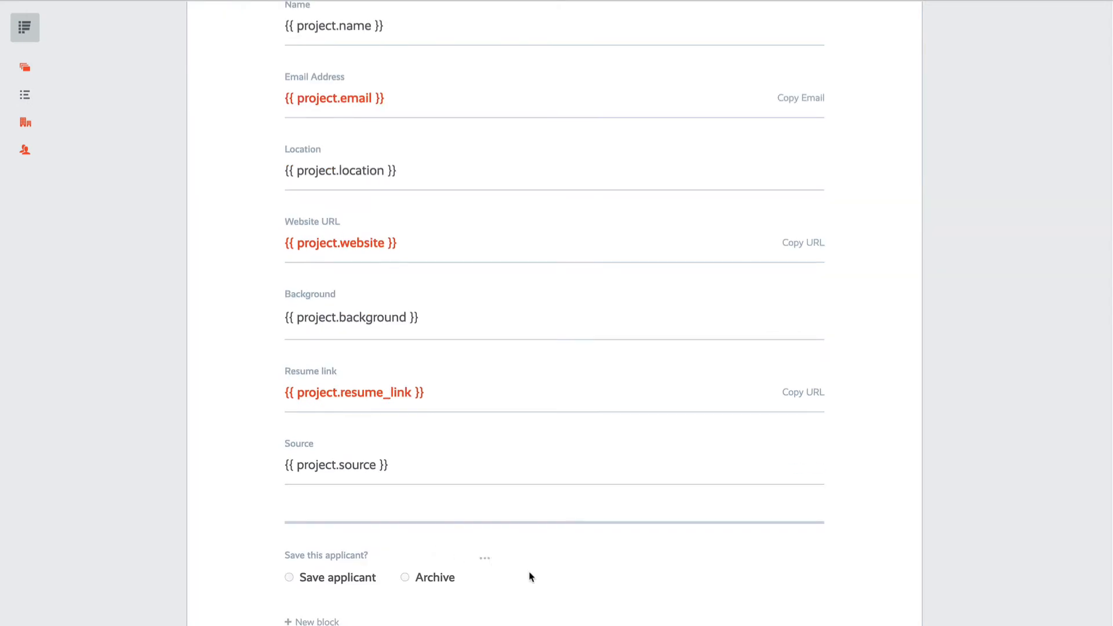
scroll(731, 387, "up", 2)
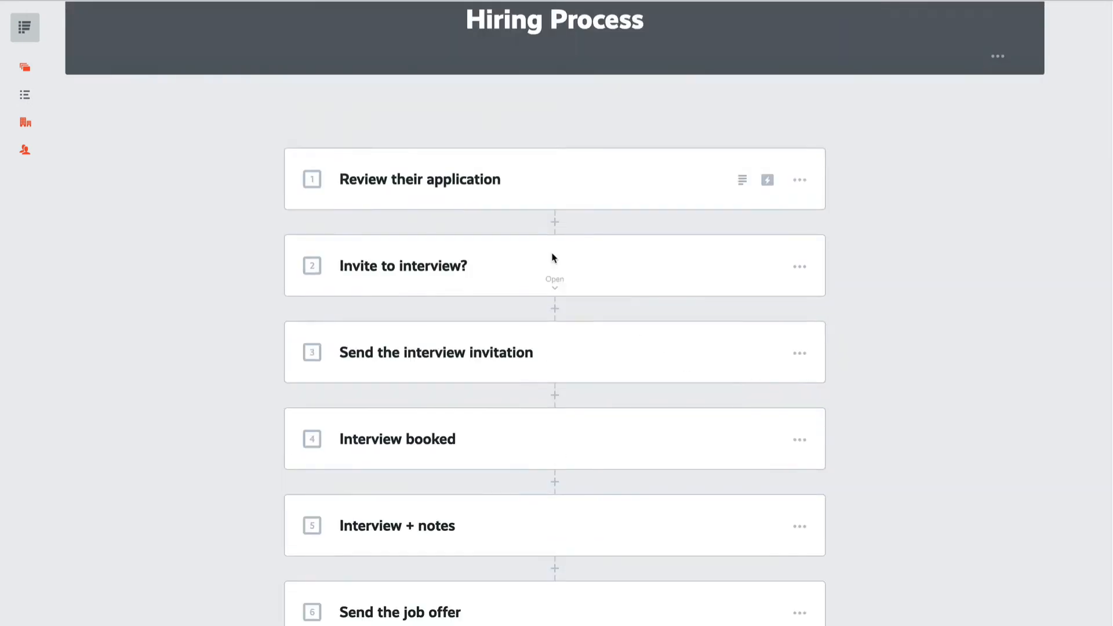
Delete the empty "Invite to interview?" step from the Hiring Process
left_click(801, 268)
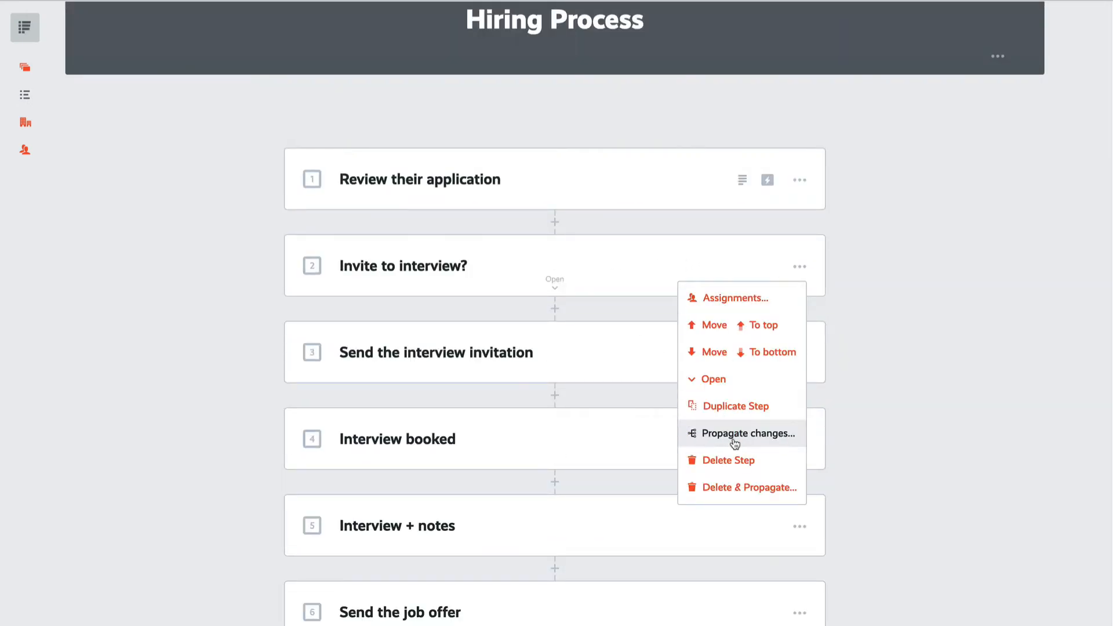
left_click(726, 464)
left_click(734, 463)
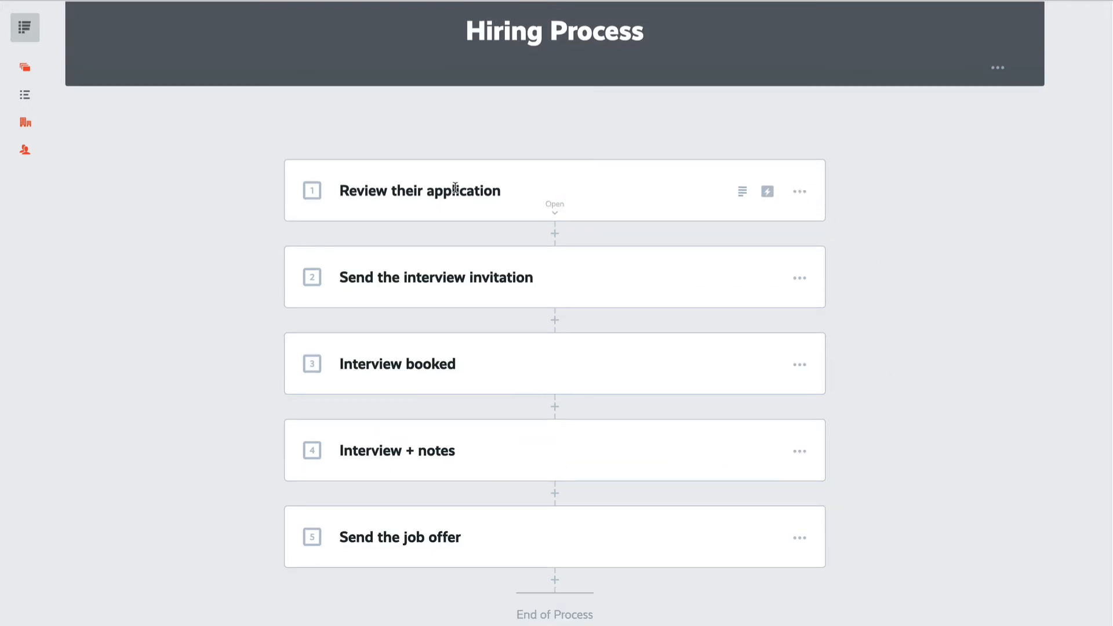
Duplicate the "Review their application" step and retitle the copy "Invite to interview?"
left_click(799, 193)
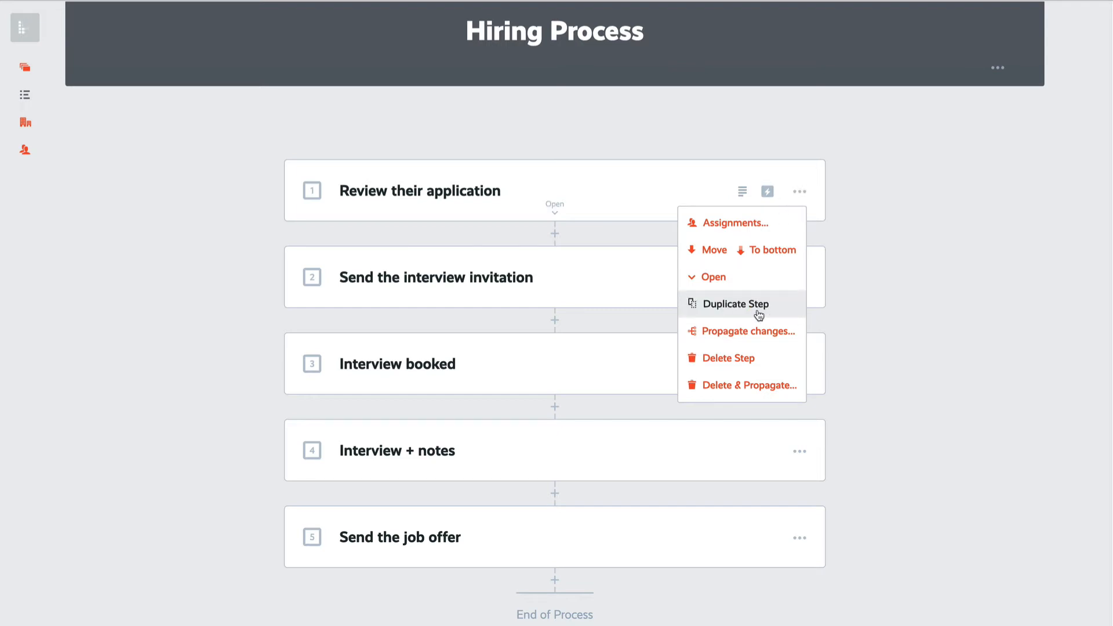
left_click(799, 303)
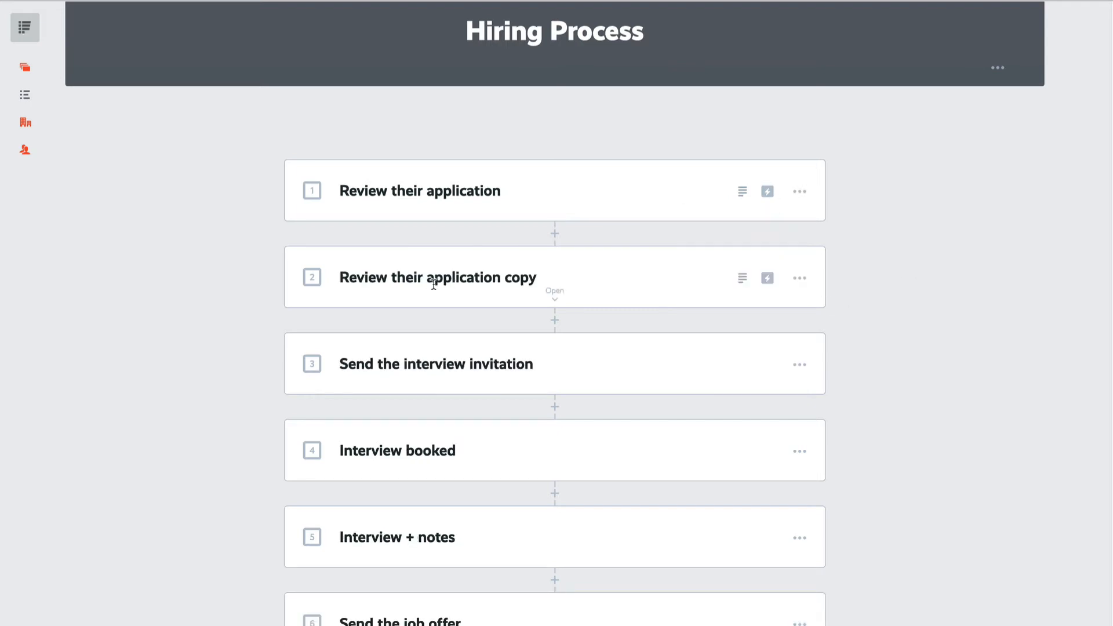
left_click(500, 280)
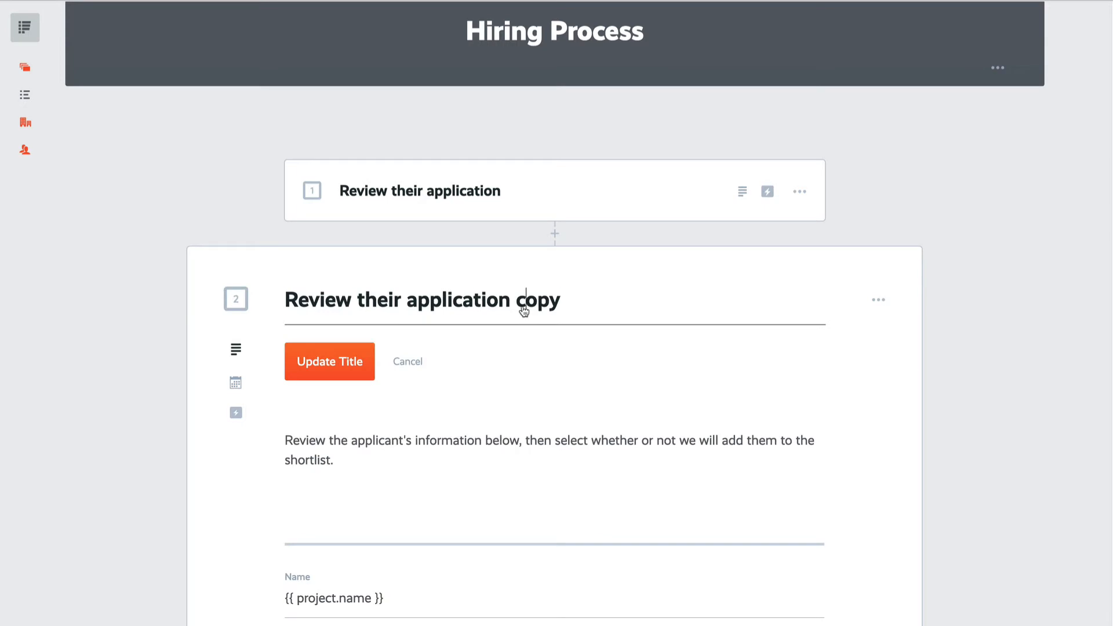
triple_click(524, 310)
type("In")
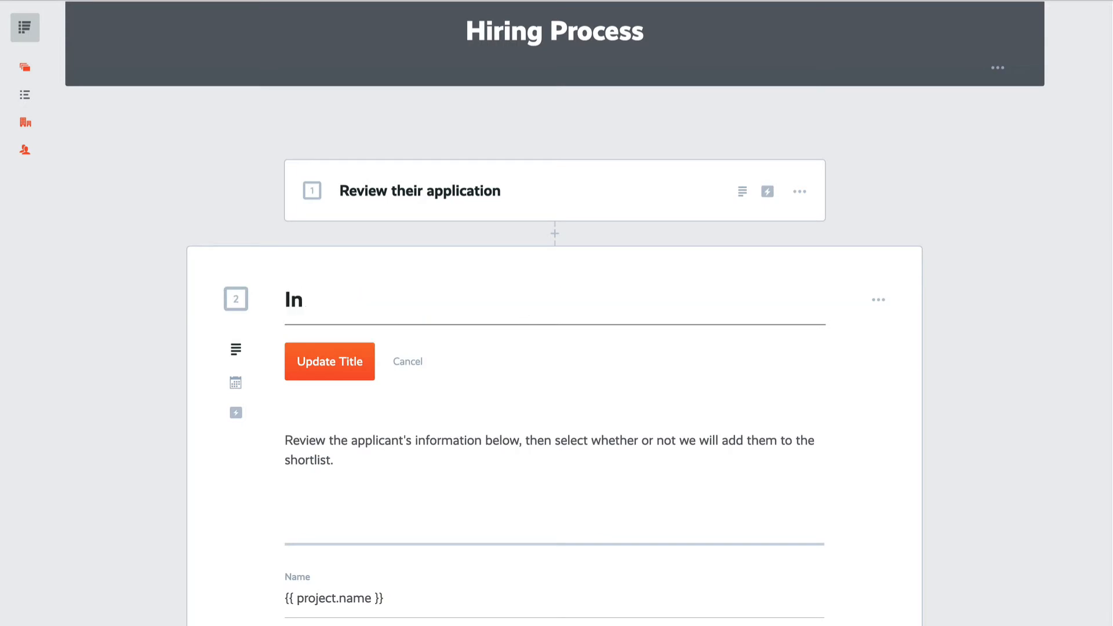
type("vite to interview?")
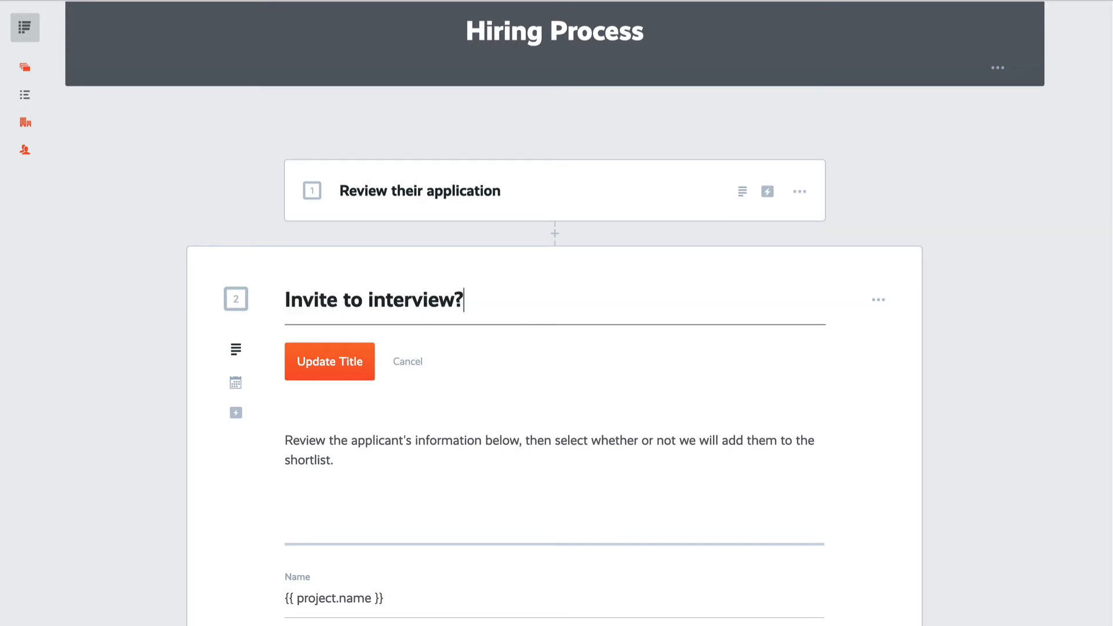
Replace the copied step's instructions with "Review the candidate's information once more, then decide whether or not to invite them to an interview."
left_click(454, 441)
triple_click(457, 399)
type("Review the candidate's information once more, then decide whether or not to invite them to an interview.")
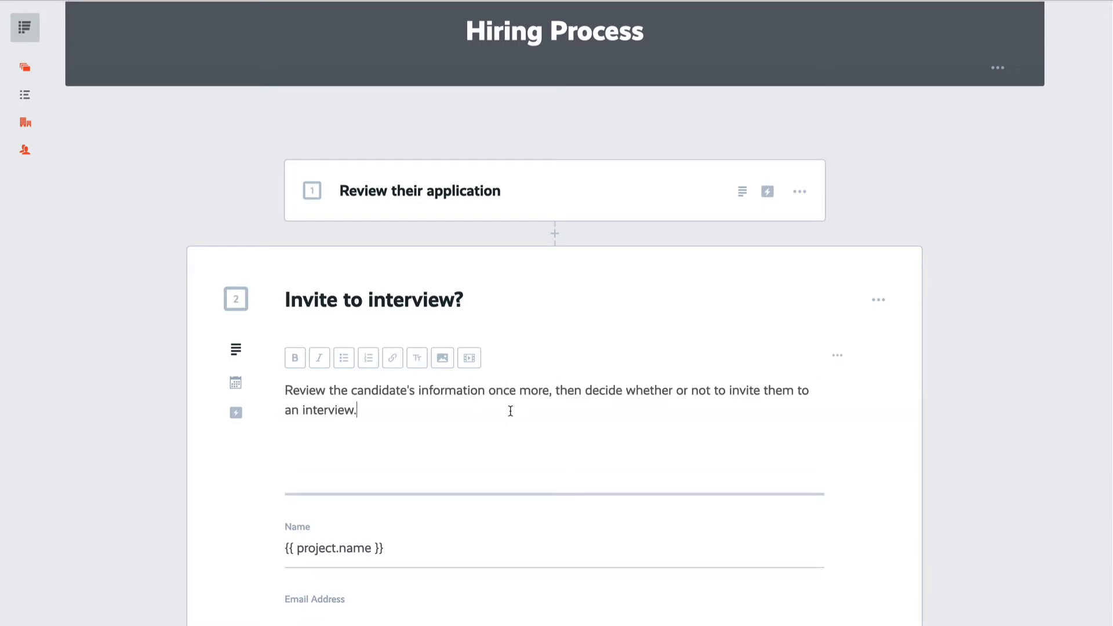
Relabel the radio field in the "Invite to interview?" step as "Invite to interview?" and make it required for task completion
scroll(510, 410, "down", 1)
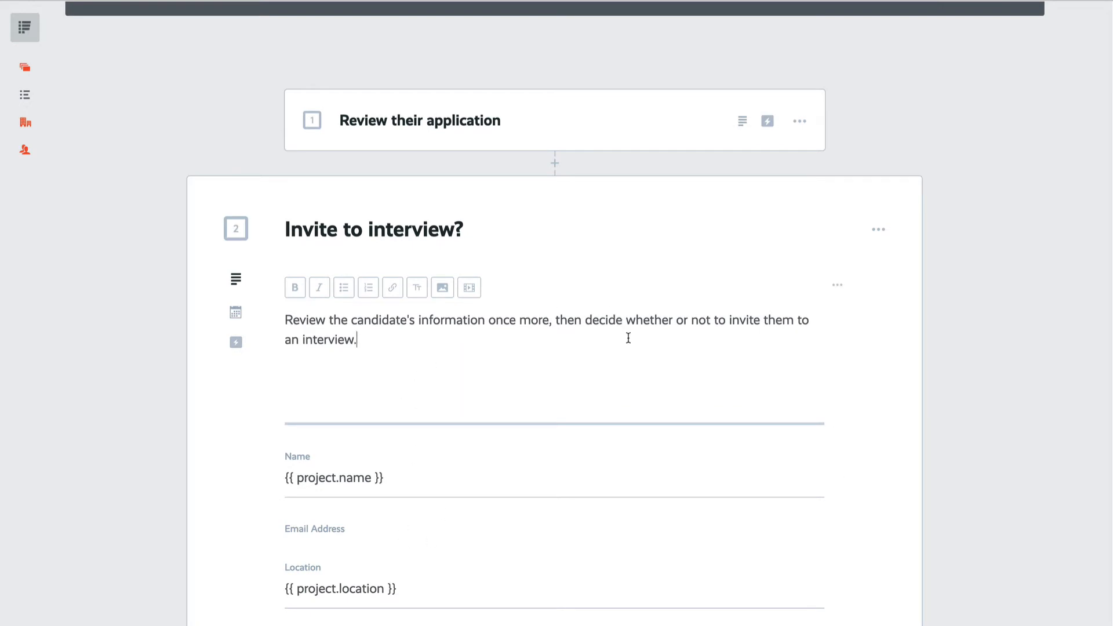
scroll(543, 410, "down", 4)
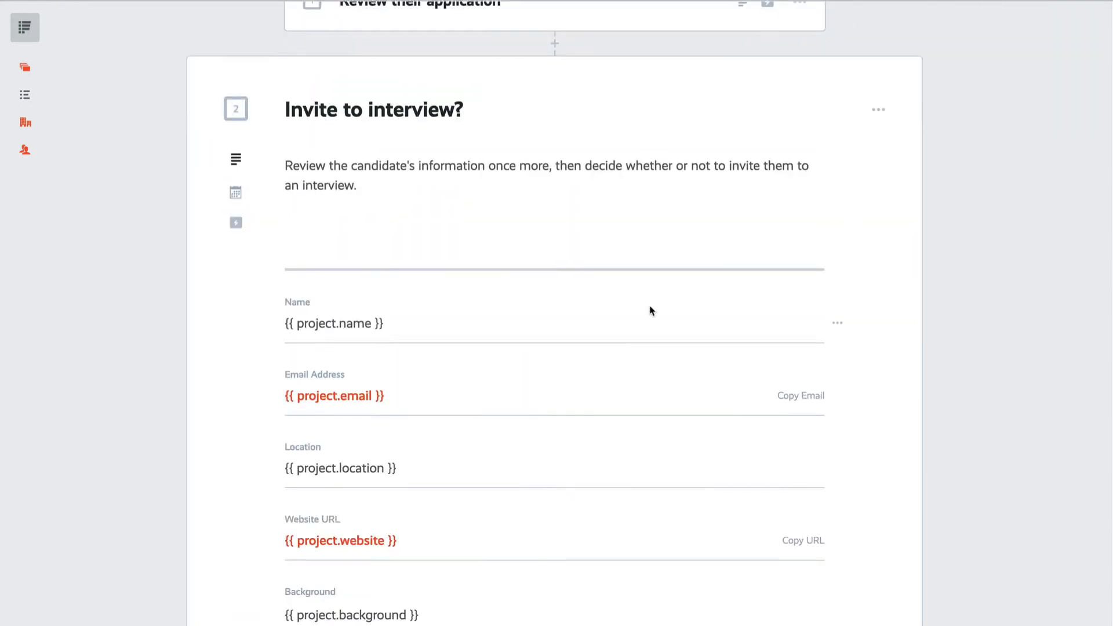
scroll(650, 312, "down", 6)
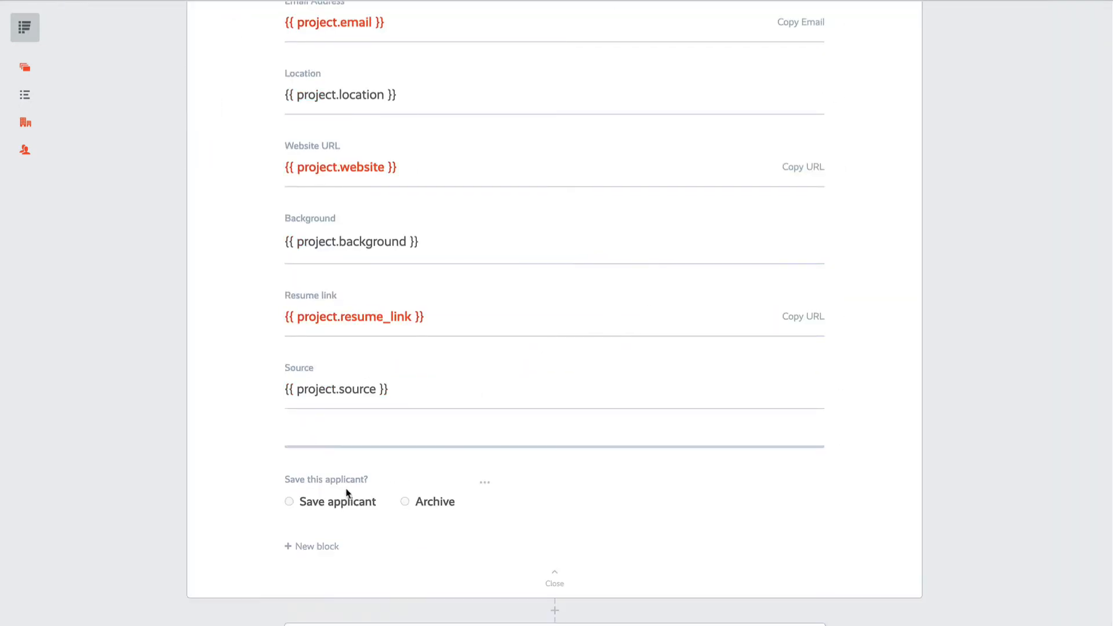
left_click(484, 484)
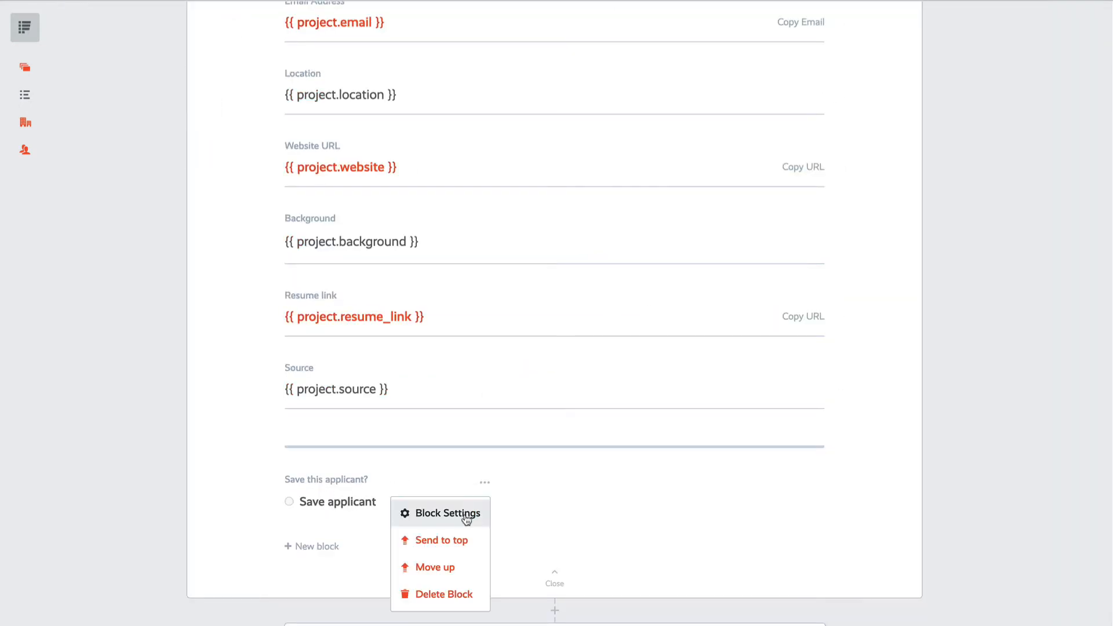
left_click(466, 518)
scroll(557, 421, "down", 1)
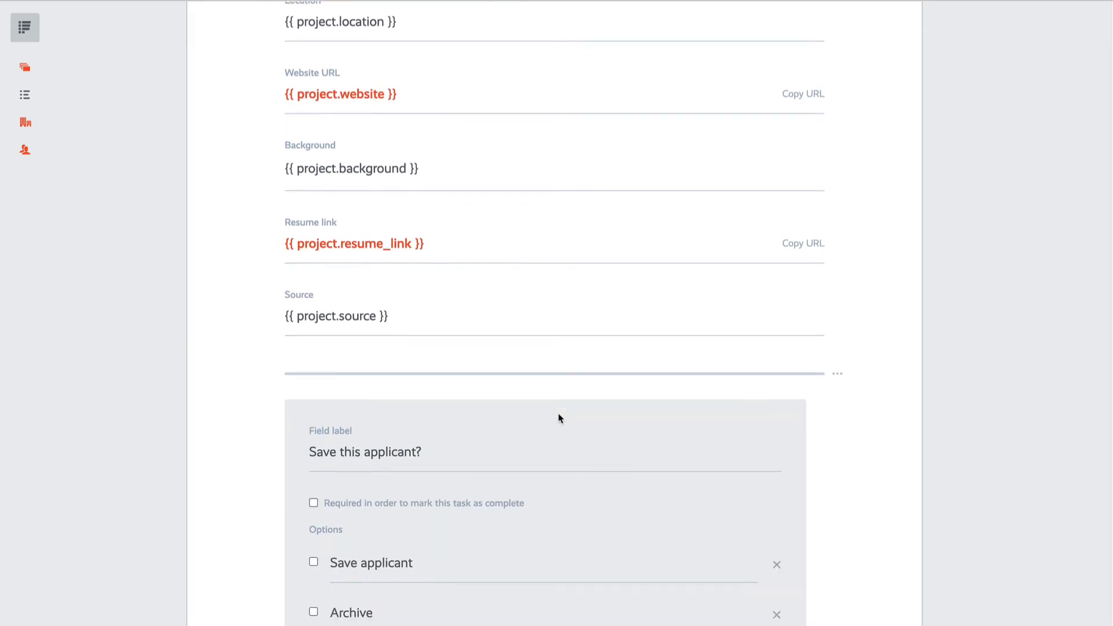
left_click(437, 453)
left_click_drag(437, 452, 309, 450)
type("In")
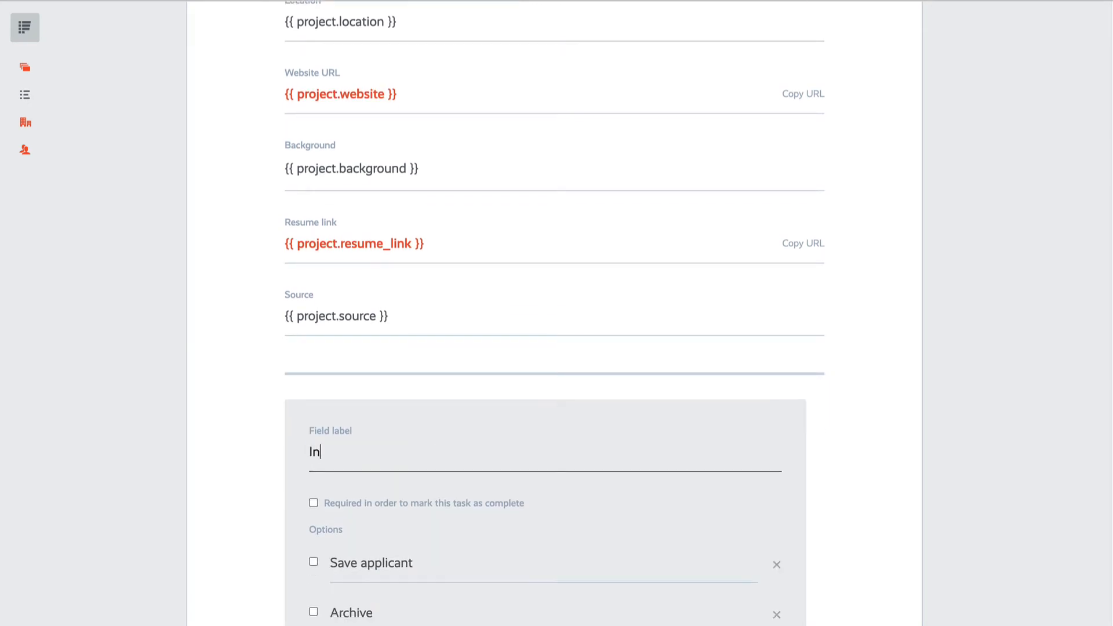
type("vite to interview?")
left_click(314, 503)
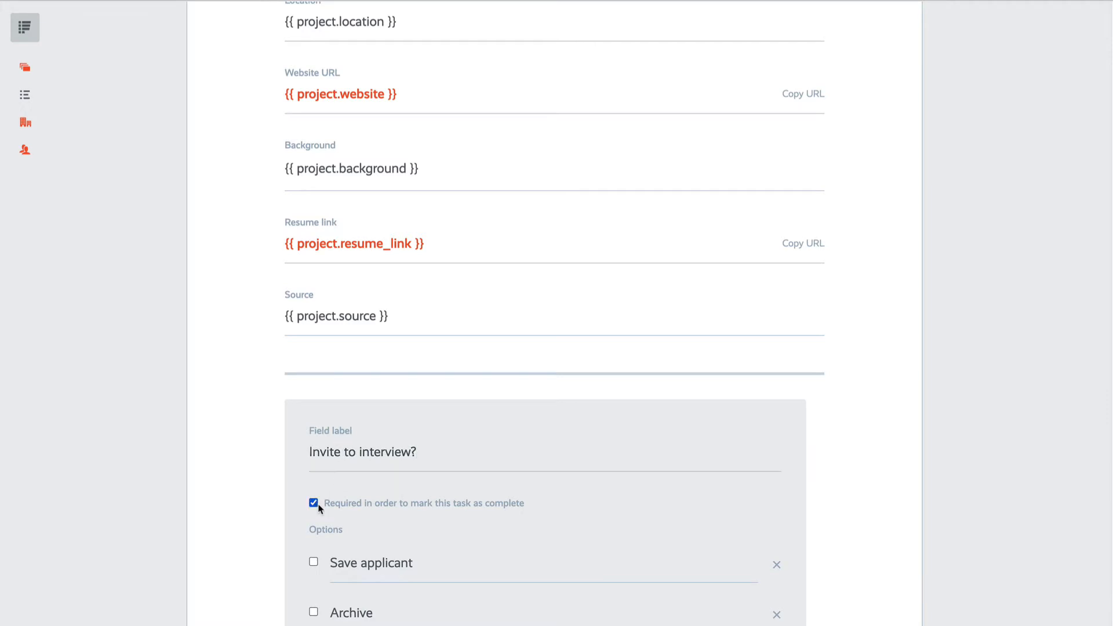
Rename the radio field's two options to "Invite to interview" and "Save for later", and close the block settings
scroll(674, 473, "down", 3)
left_click(438, 422)
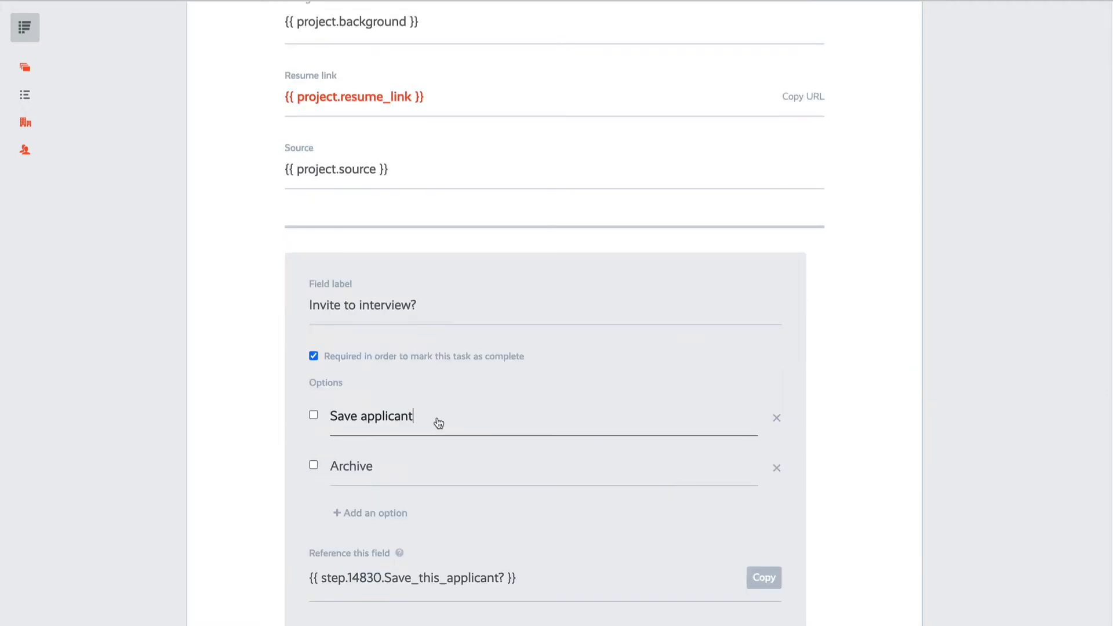
key("ctrl+a")
type("Invite ")
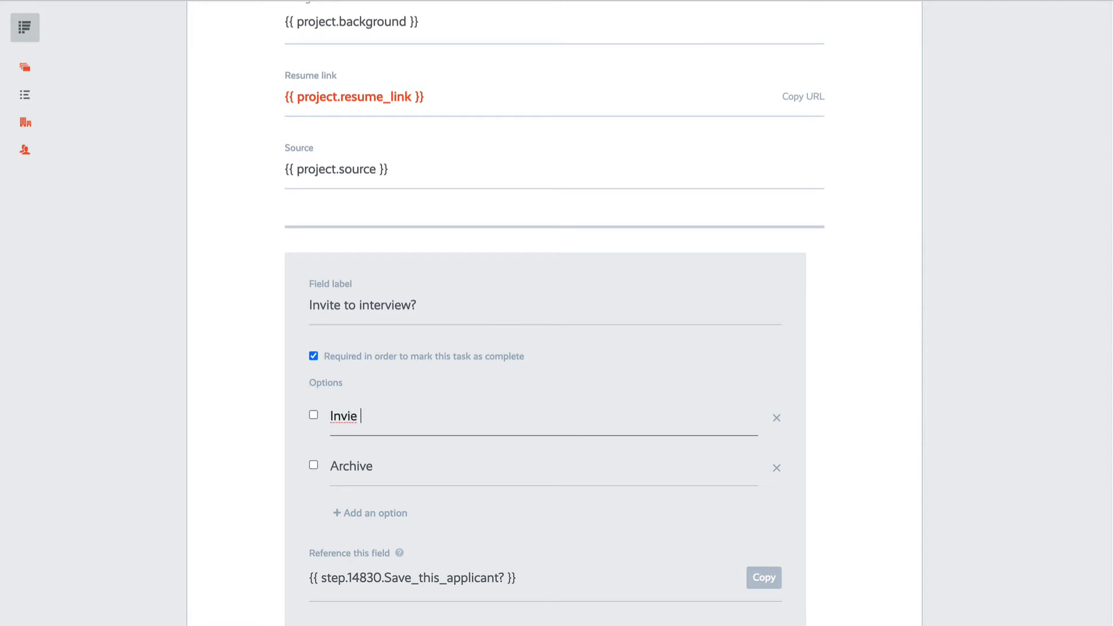
type("to interview")
left_click(412, 464)
key("ctrl+a")
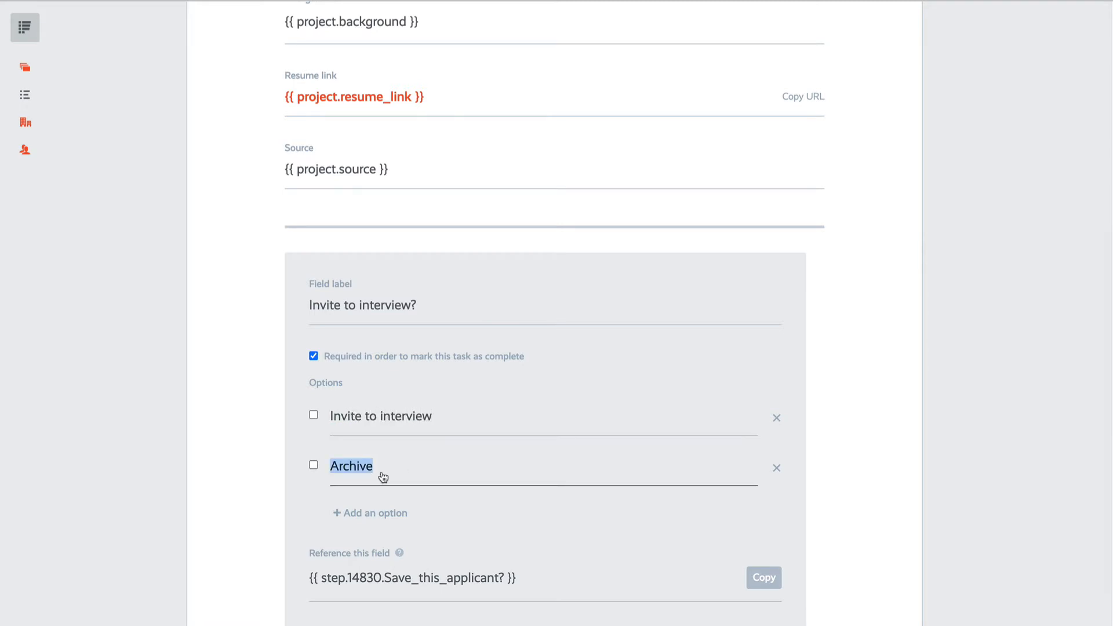
type("Save for later")
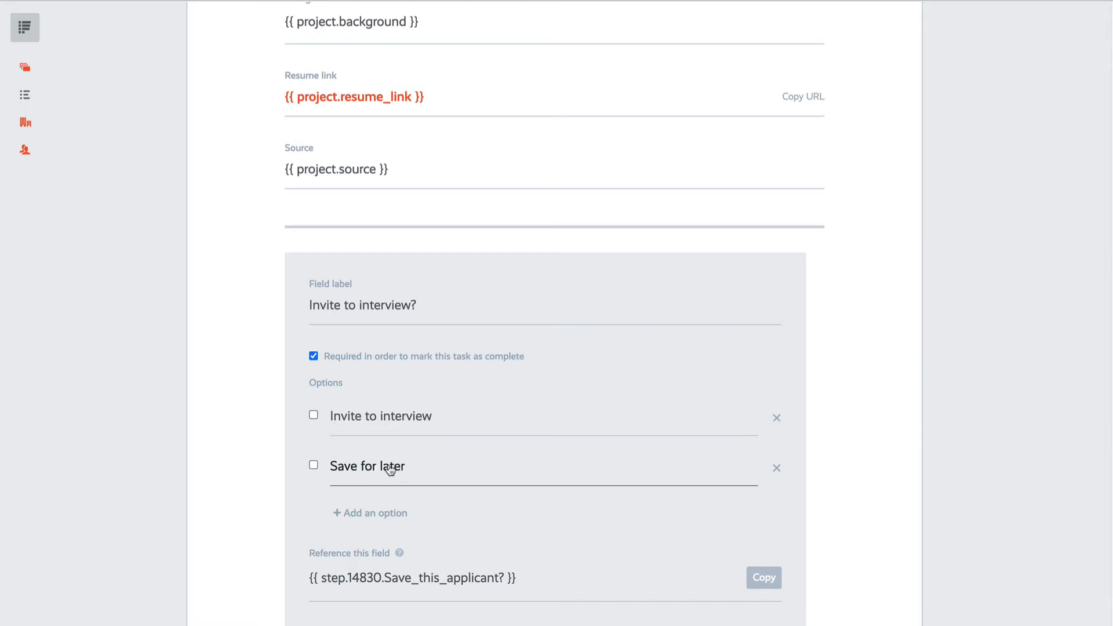
left_click(672, 624)
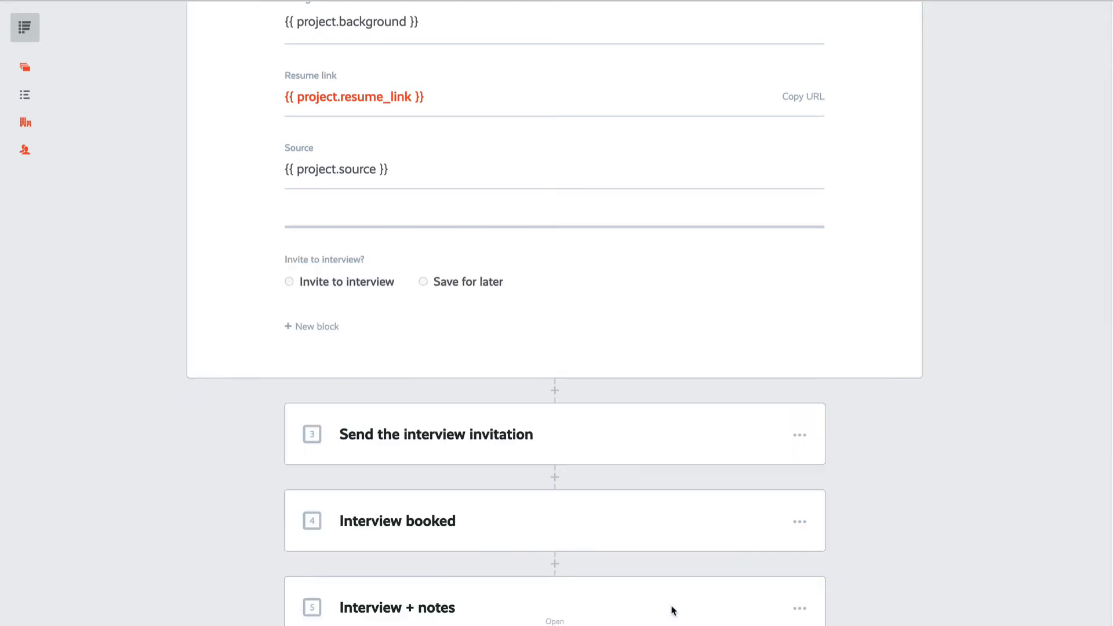
Delete the copied "Move to kanban list" action from the "Invite to interview?" step's automations
scroll(700, 368, "up", 5)
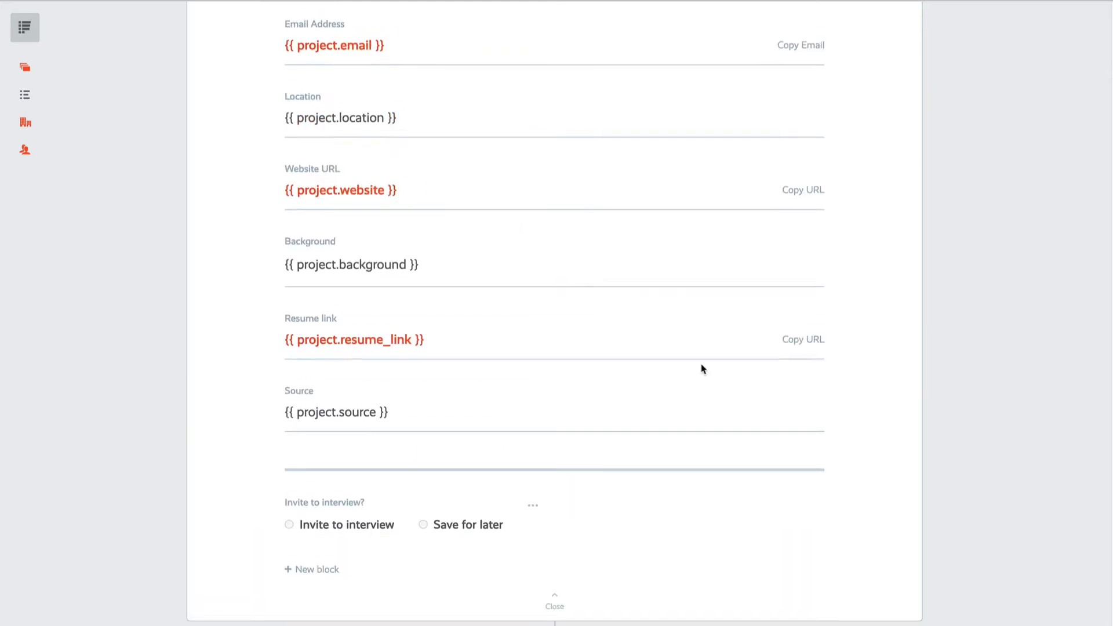
scroll(700, 367, "up", 6)
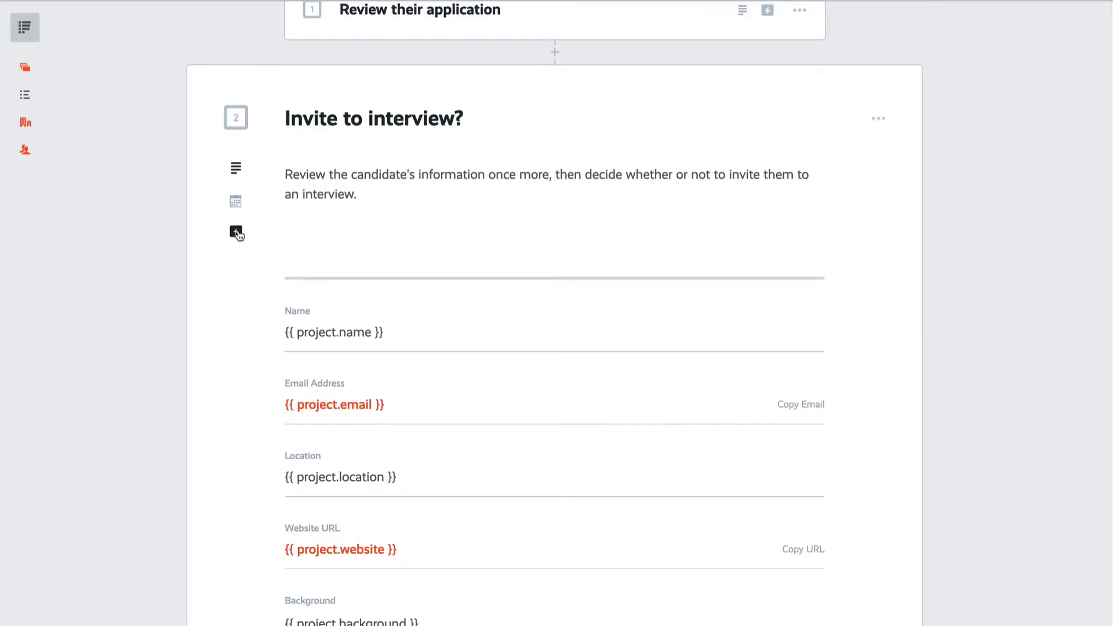
left_click(237, 232)
left_click(320, 174)
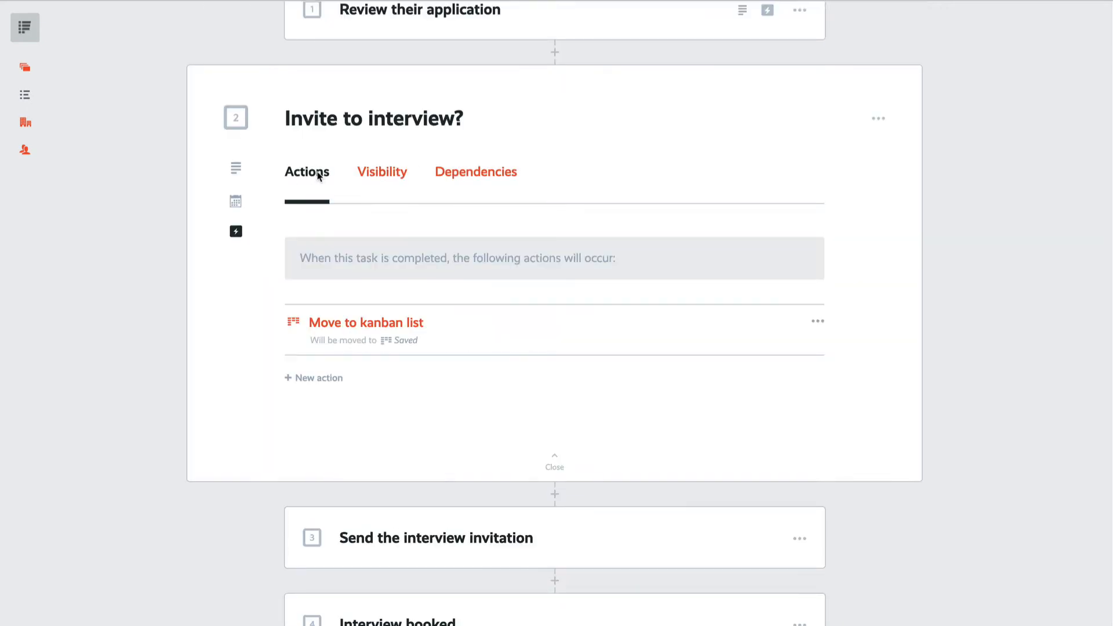
left_click(819, 321)
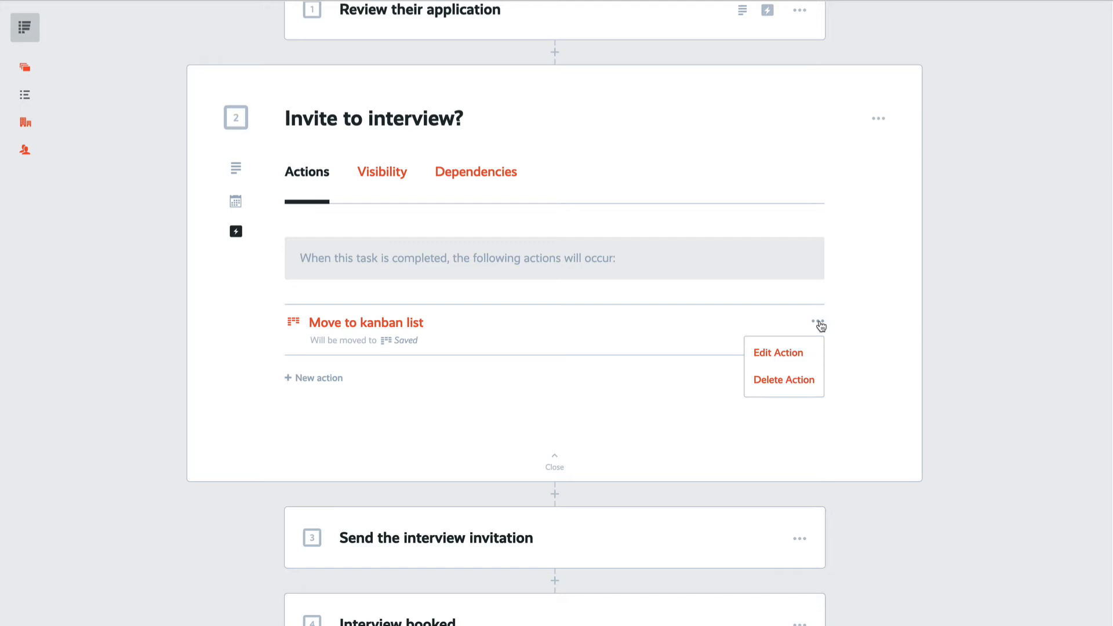
left_click(807, 380)
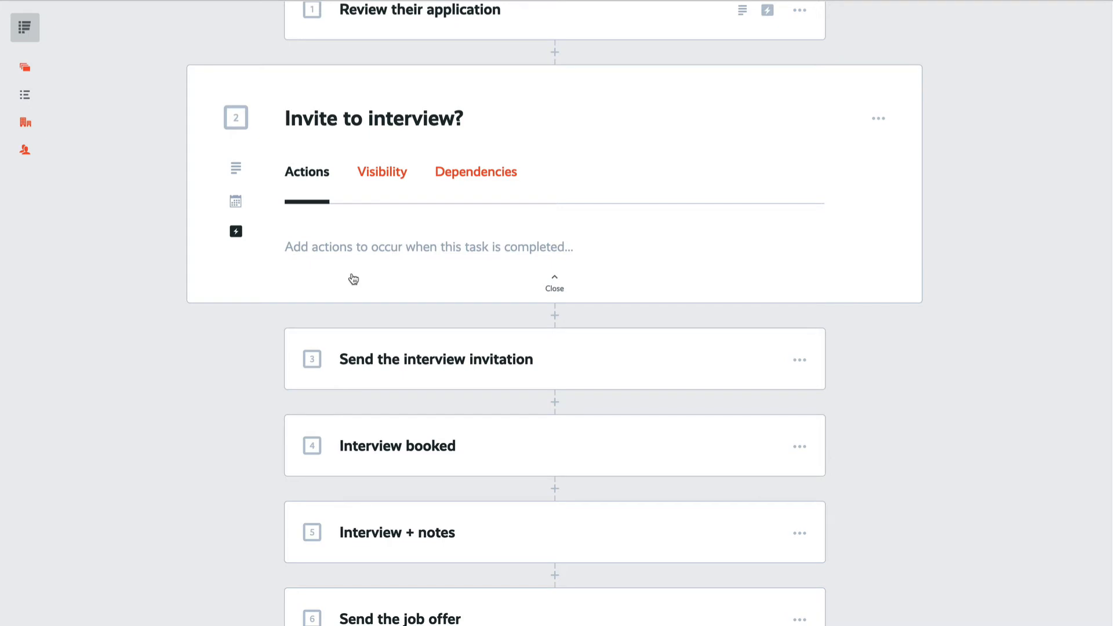
Start a task field value visibility rule for the "Invite to interview?" step, based on the "Review their application" task
left_click(387, 173)
scroll(488, 281, "up", 2)
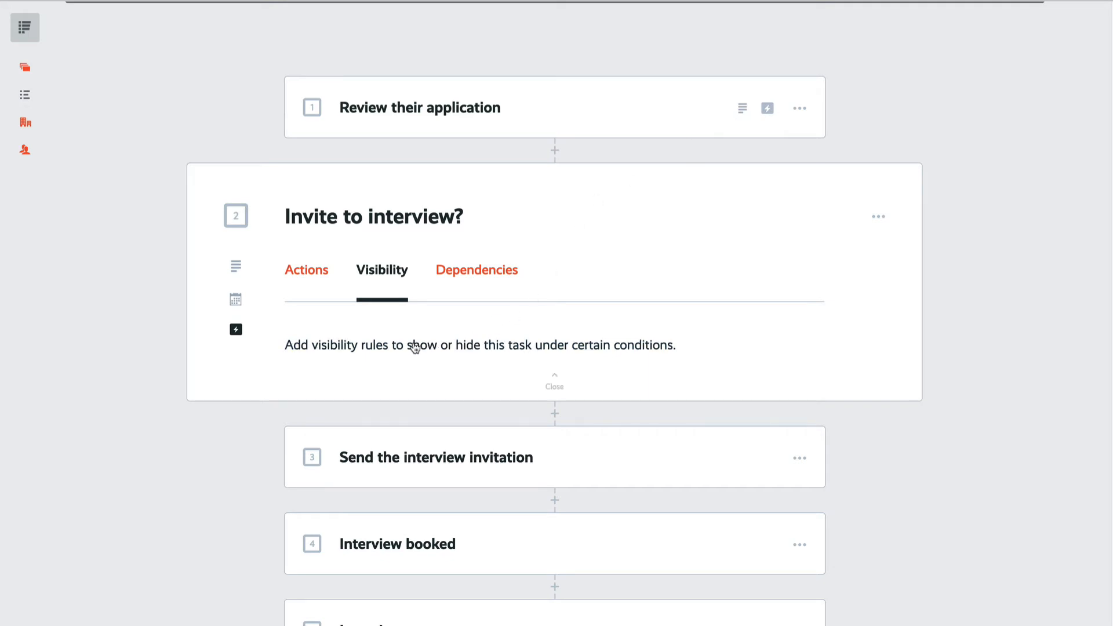
left_click(417, 347)
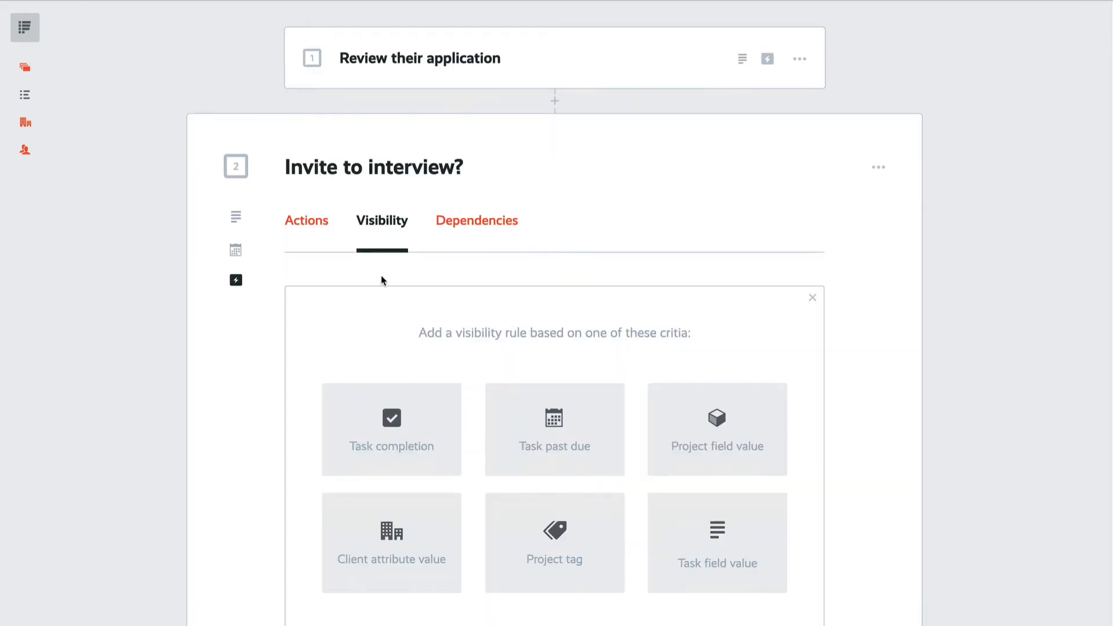
left_click(736, 581)
left_click(455, 441)
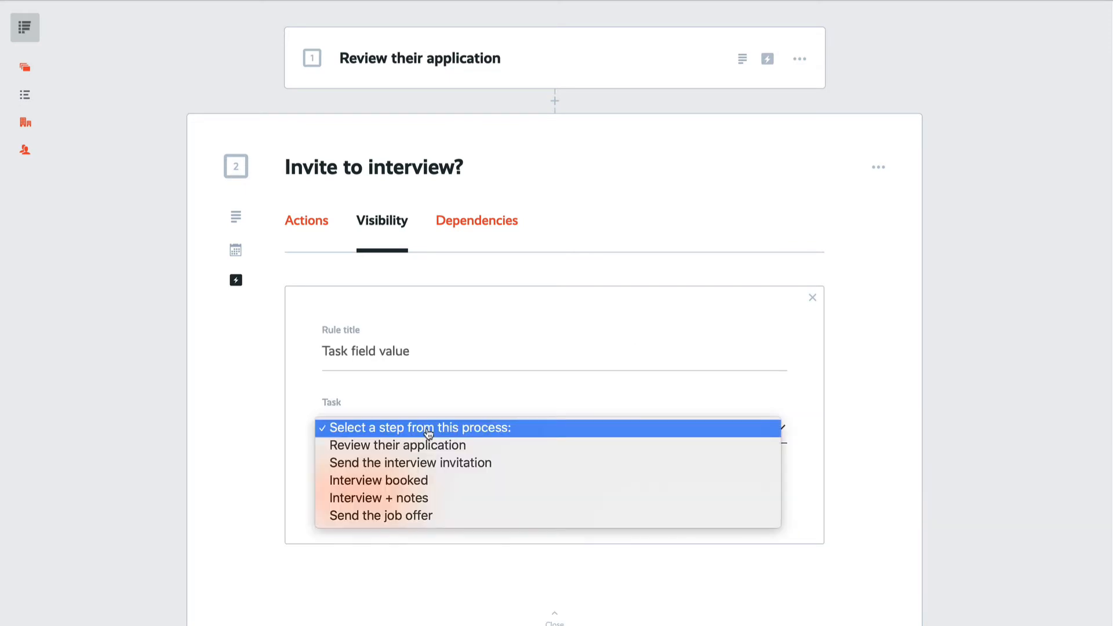
left_click(391, 445)
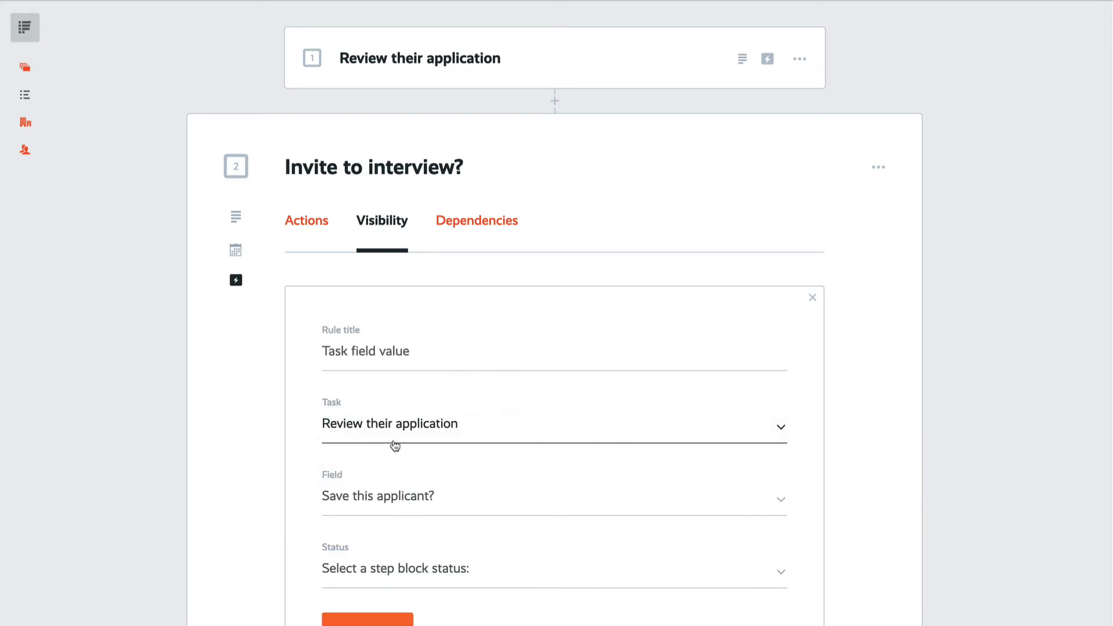
Set the rule's field to "Save this applicant?" and its status to "must contain"
scroll(442, 445, "down", 1)
left_click(373, 461)
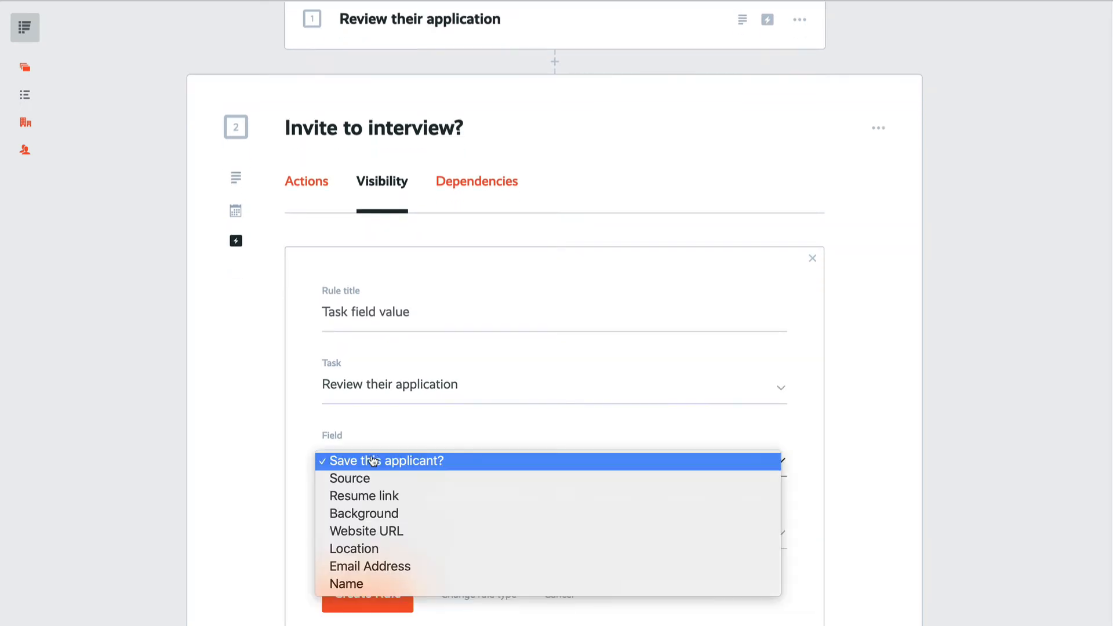
left_click(412, 461)
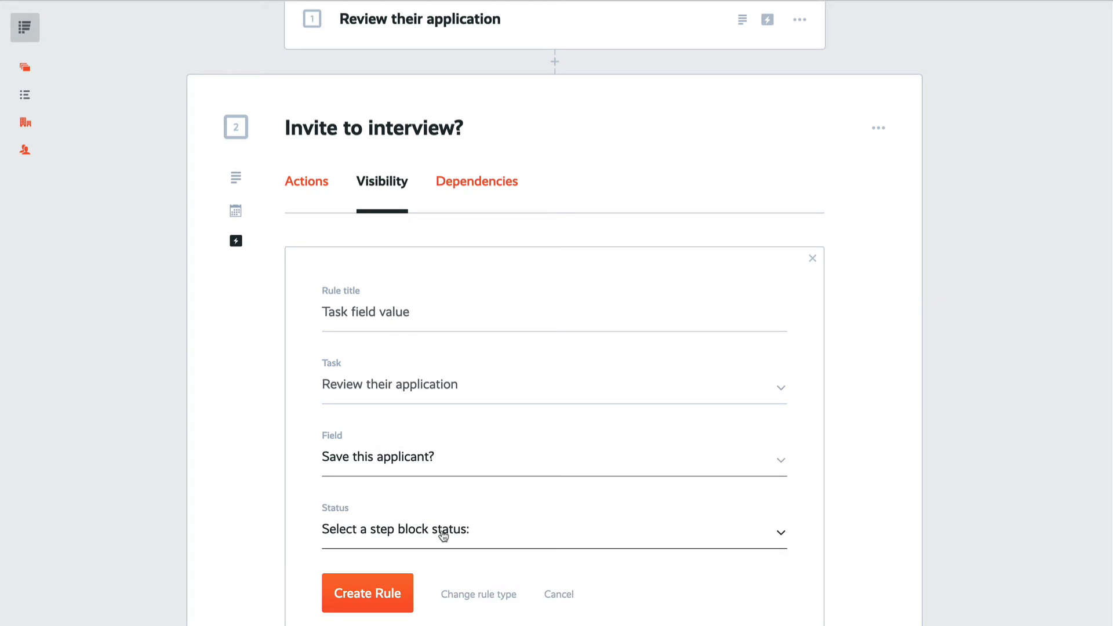
left_click(443, 536)
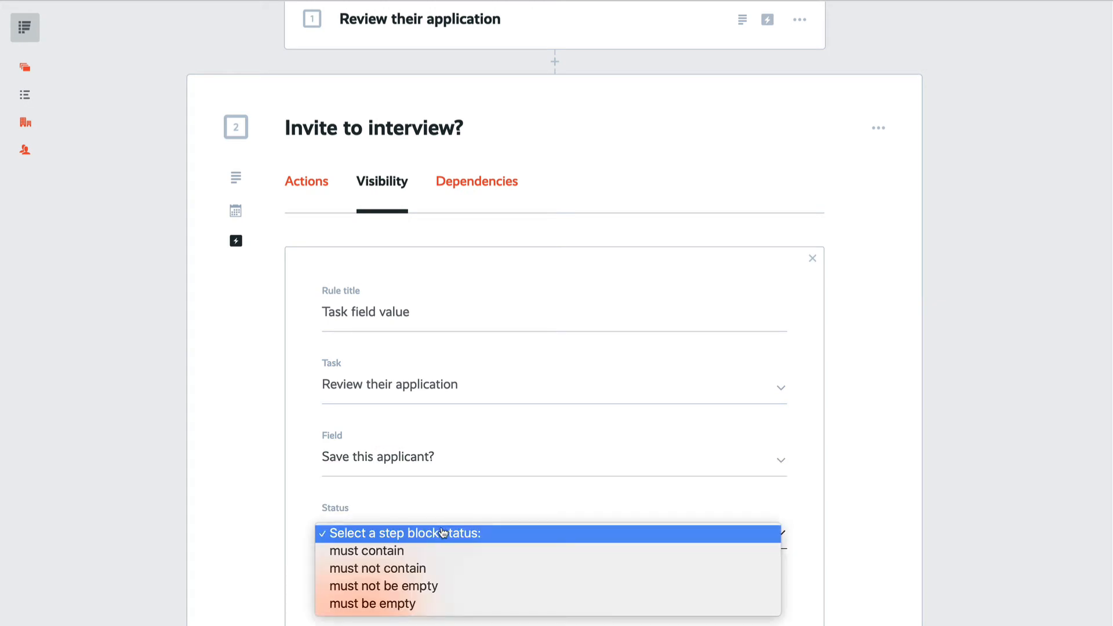
left_click(433, 551)
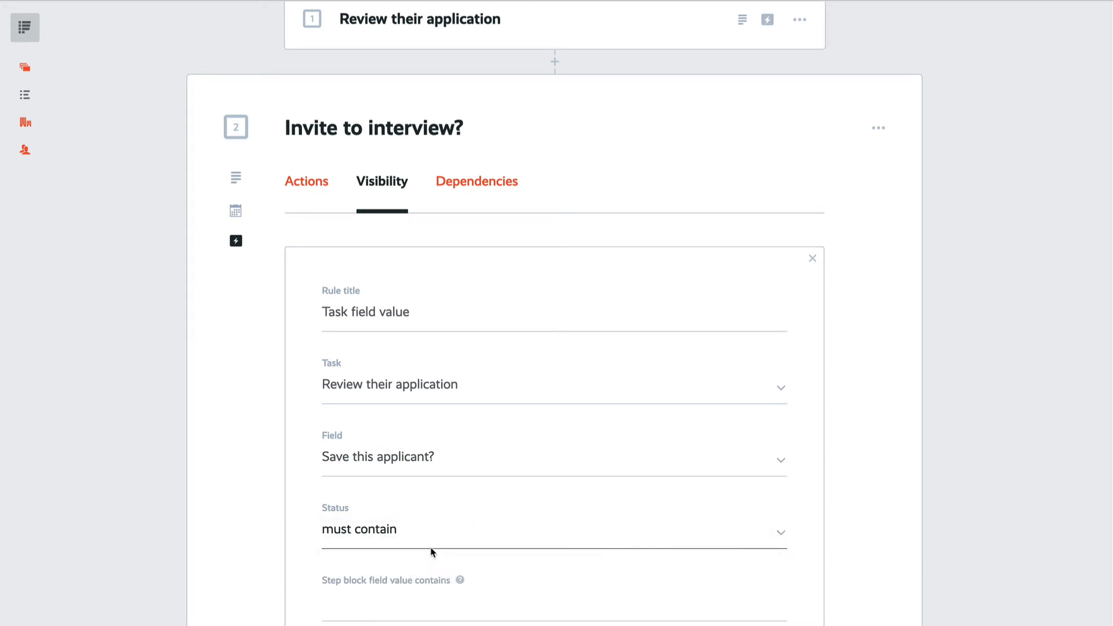
Check the applicant decision options in the "Review their application" step, enter "save" as the rule's required value, and create the rule
left_click(421, 616)
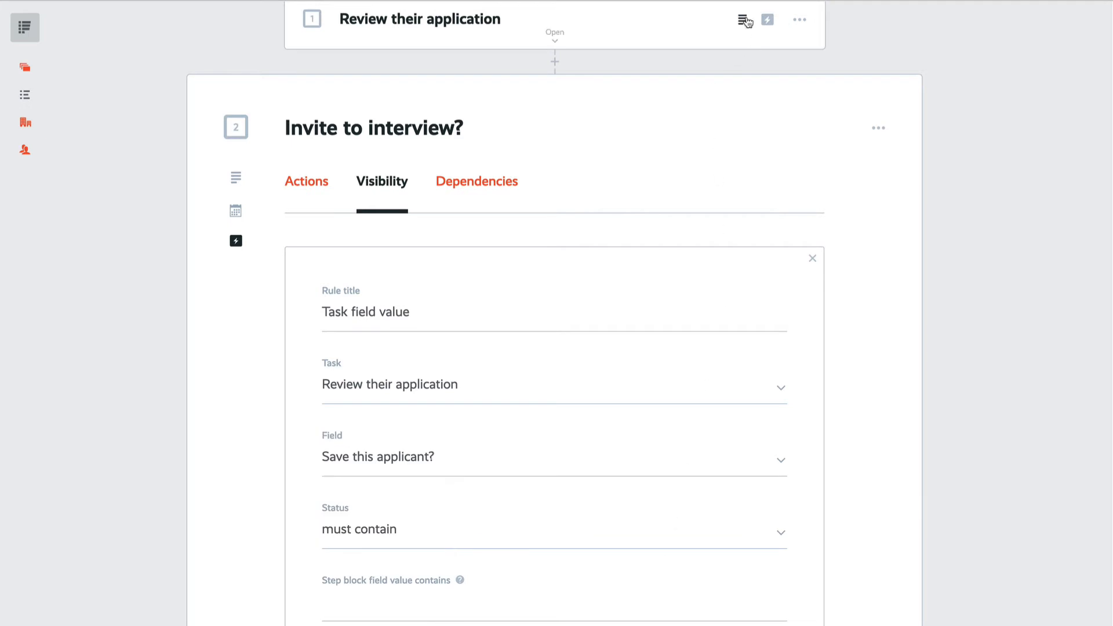
left_click(744, 21)
scroll(579, 232, "down", 5)
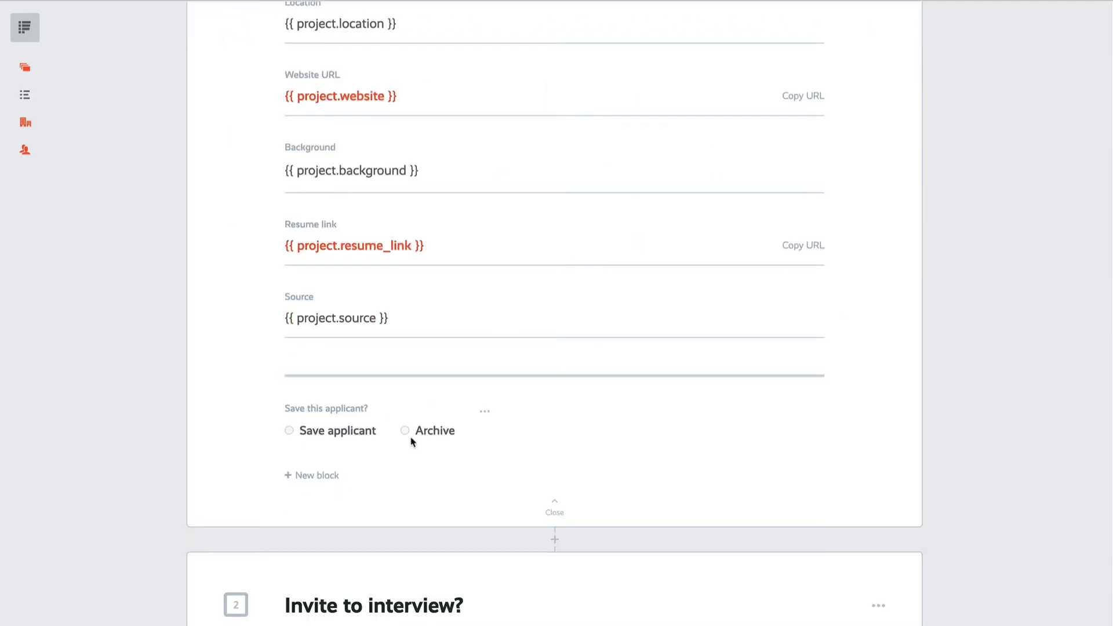
scroll(410, 435, "down", 9)
left_click(389, 562)
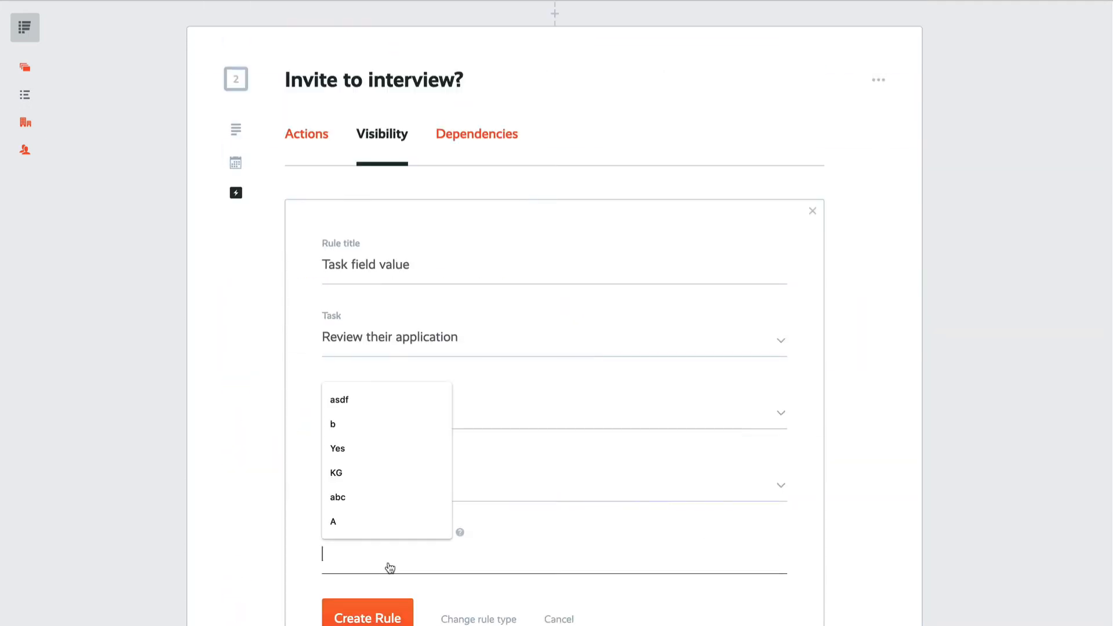
type("save")
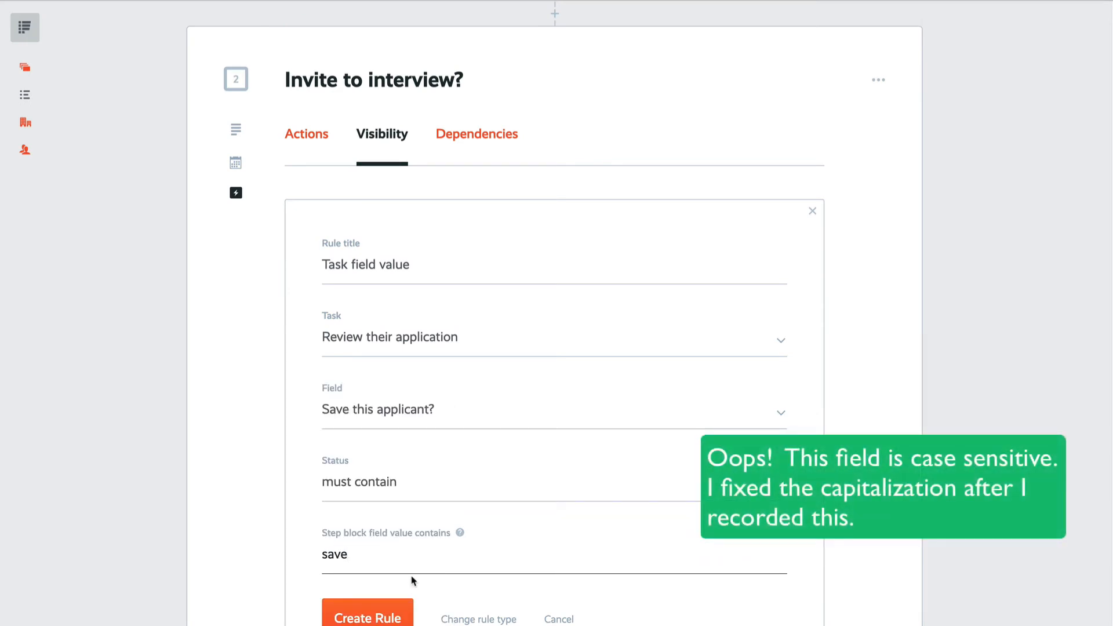
left_click(366, 619)
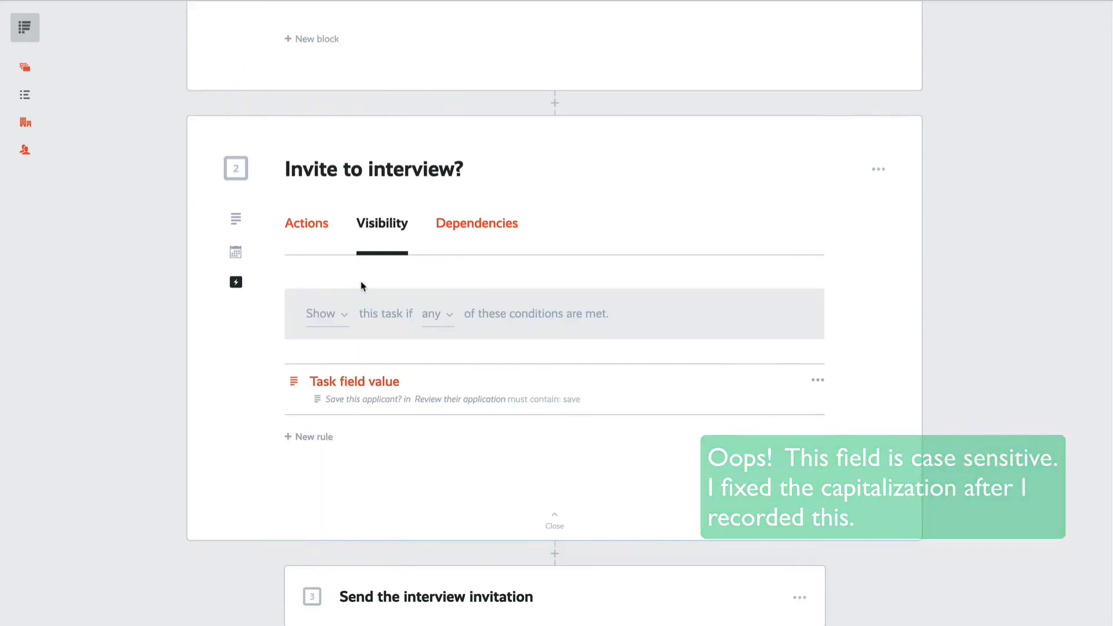
Compare the new rule with the "Save this applicant?" options and collapse both open steps
scroll(280, 423, "up", 4)
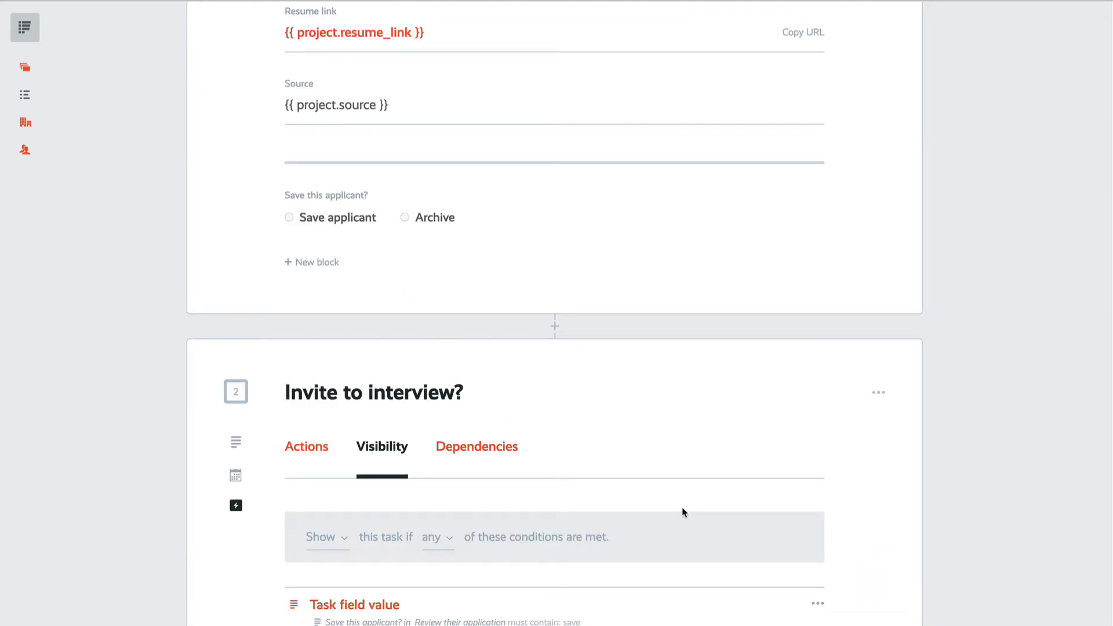
scroll(683, 512, "down", 4)
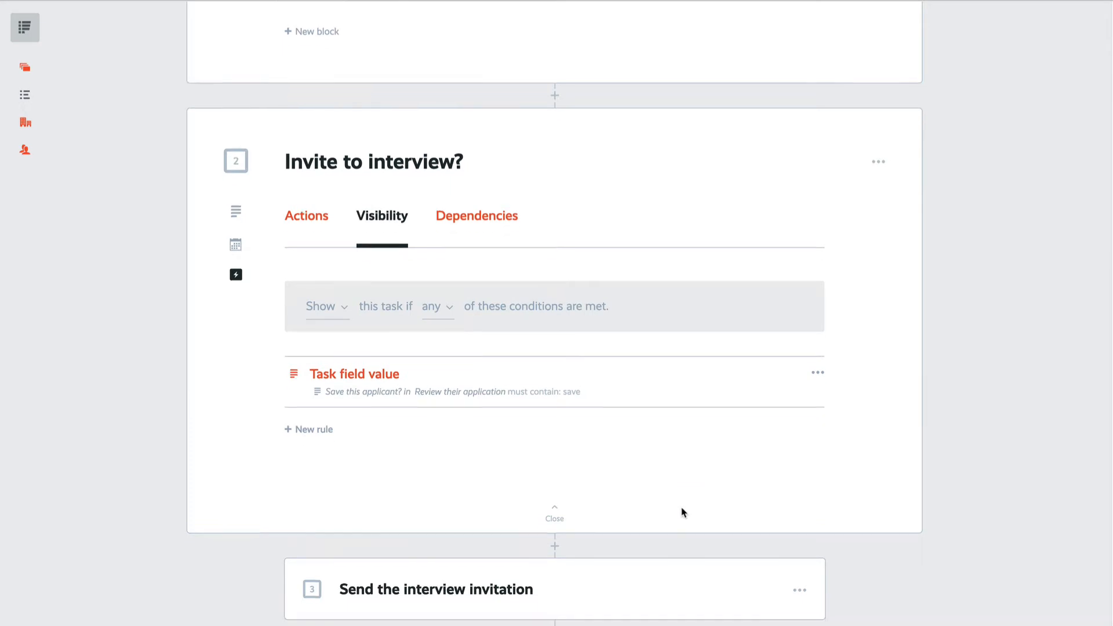
scroll(621, 435, "up", 4)
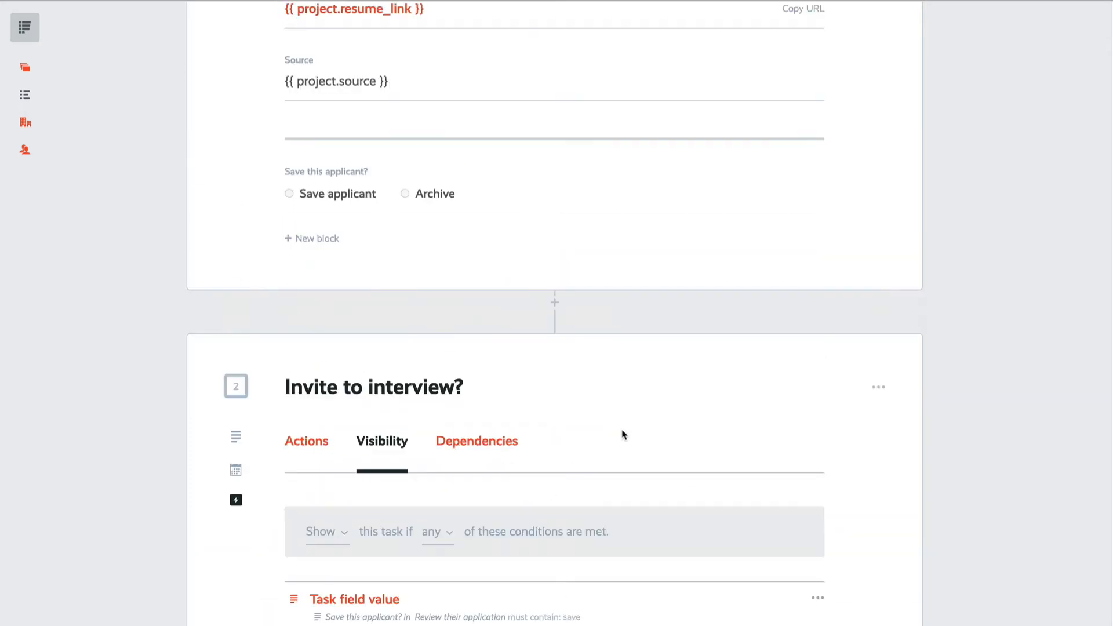
scroll(585, 485, "down", 4)
left_click(558, 490)
scroll(564, 320, "up", 4)
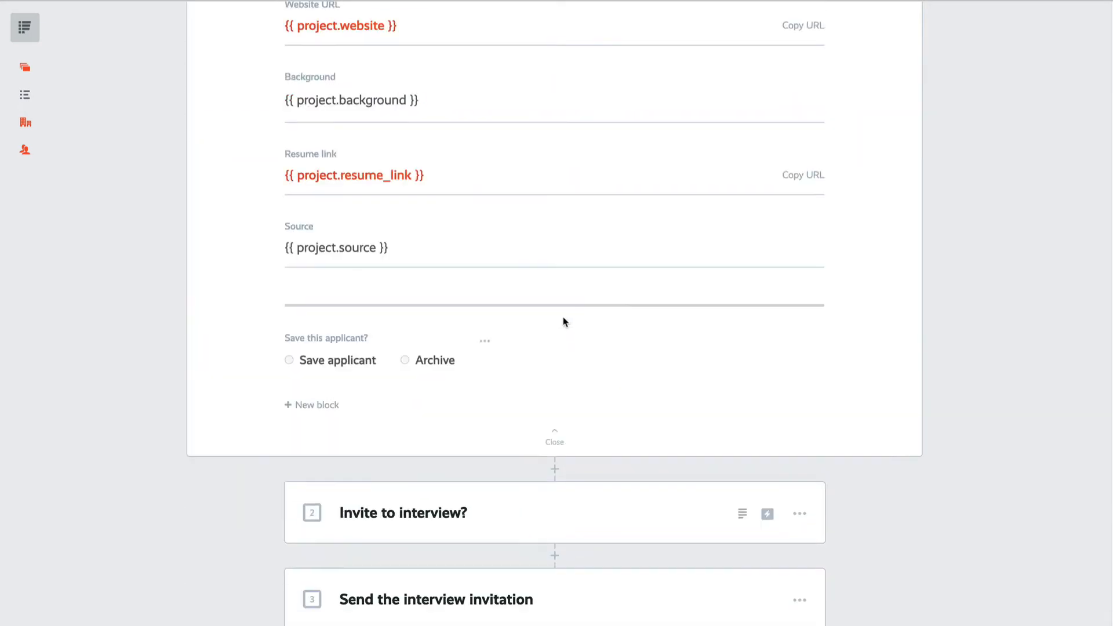
left_click(552, 441)
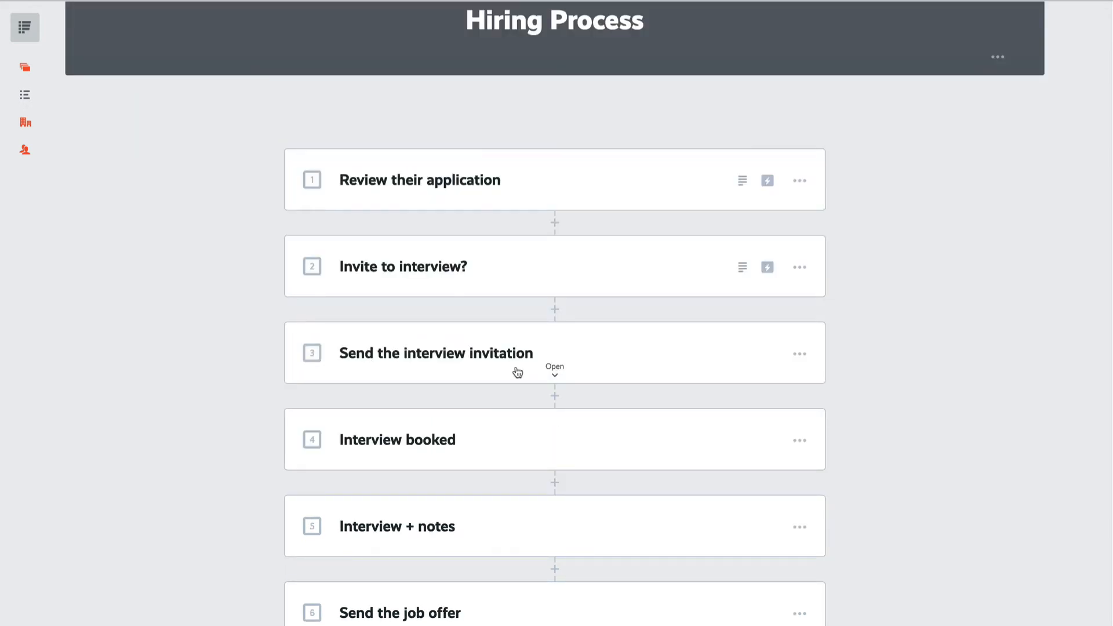
Give "Send the interview invitation" the instructions "Use the following template email to send our applicant an invitation to an interview."
left_click(554, 371)
left_click(341, 454)
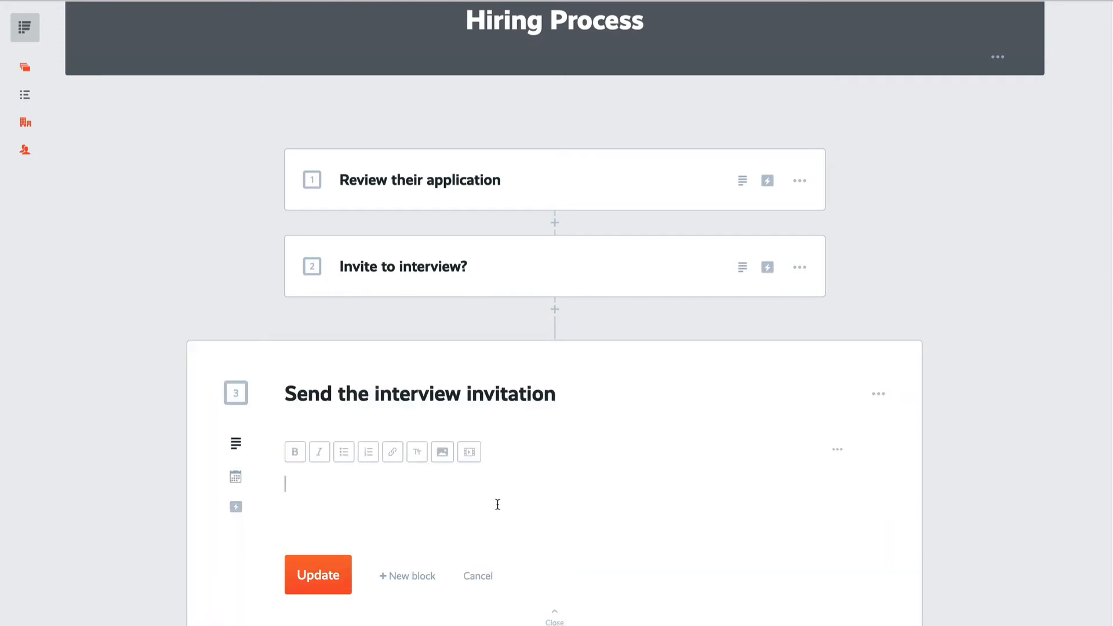
type("Use the following template email to send our applicant an invitation to an interview.")
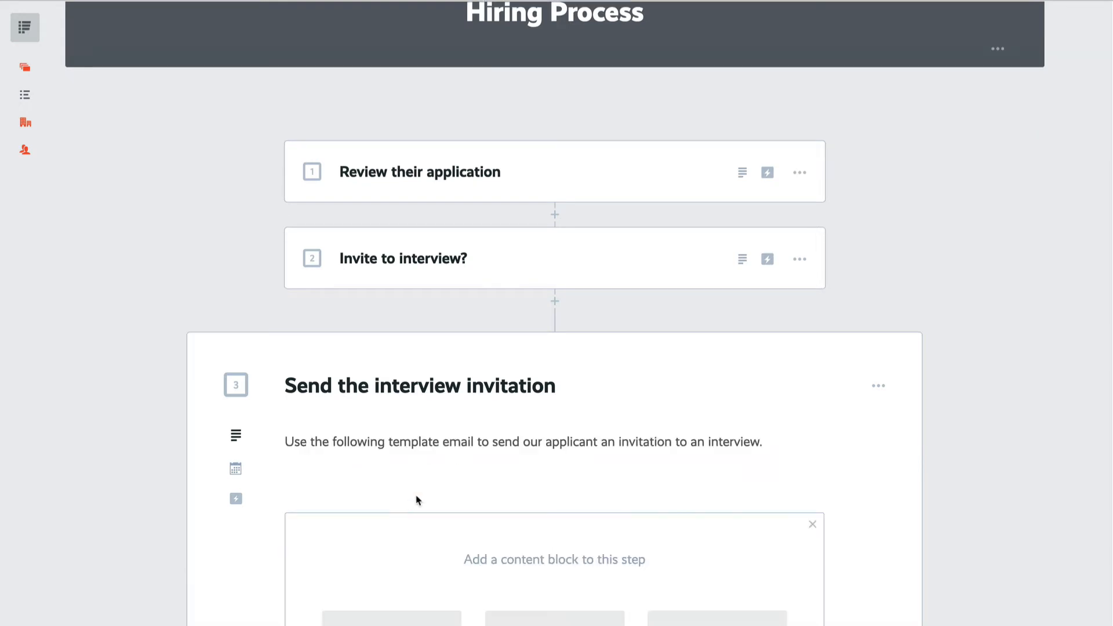
Insert a divider block below the interview invitation instructions
scroll(435, 510, "down", 6)
left_click(423, 603)
left_click(429, 273)
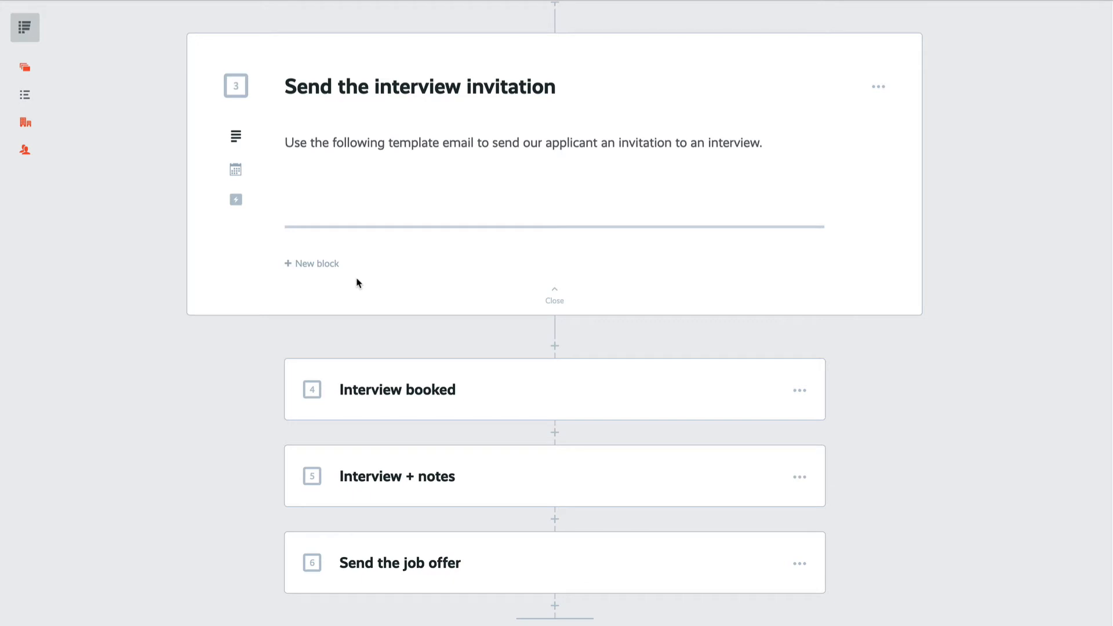
Add a rich text input block below the divider and label it "Invitation email"
scroll(1012, 290, "up", 2)
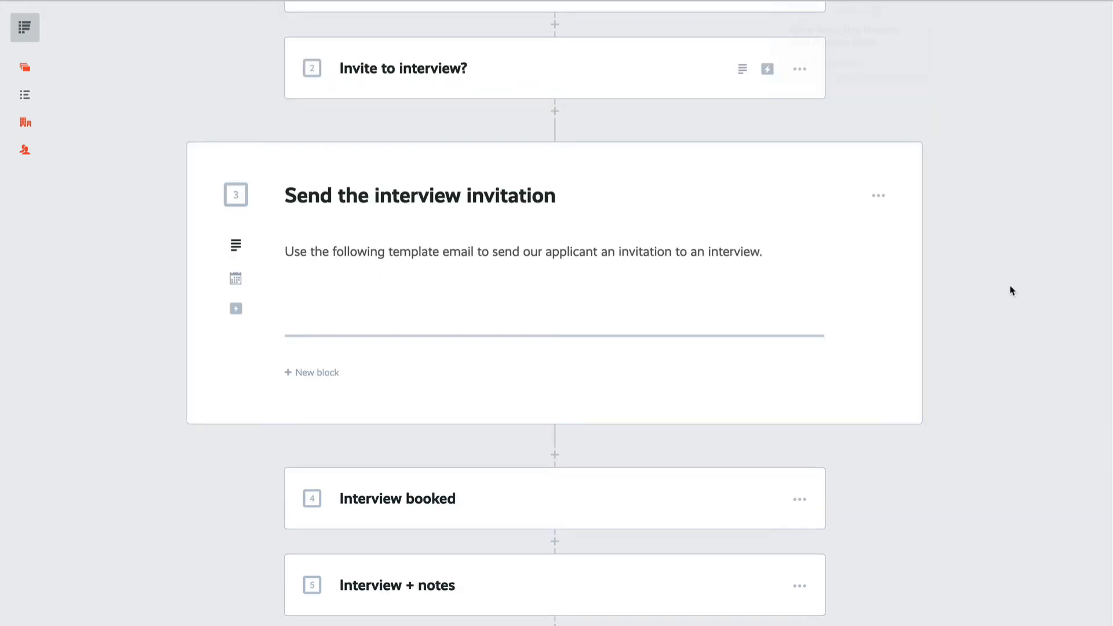
left_click(322, 374)
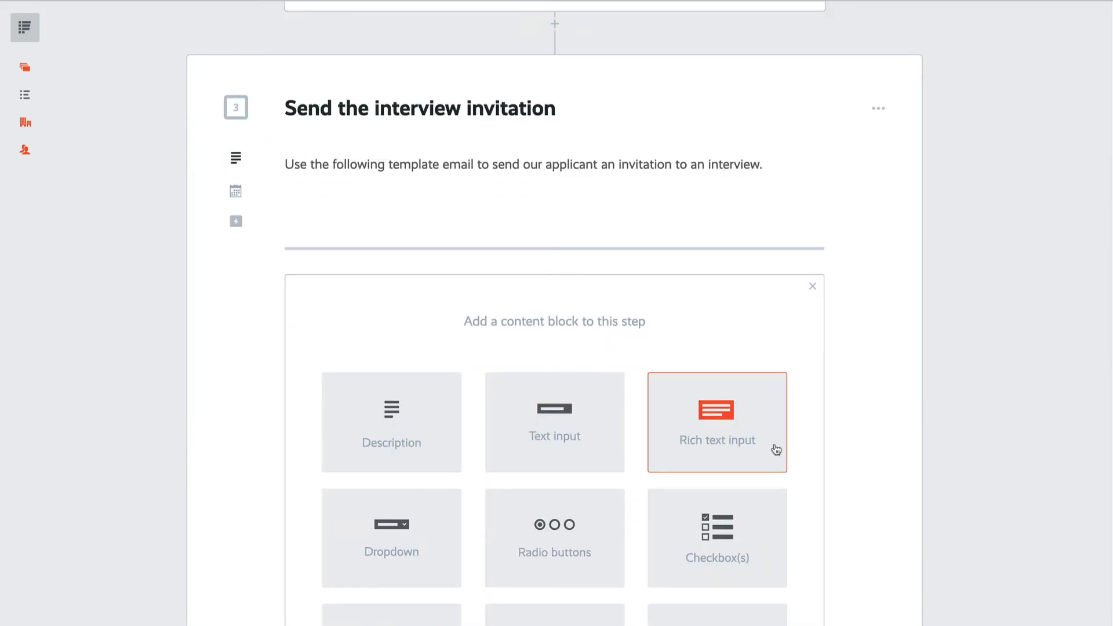
left_click(755, 449)
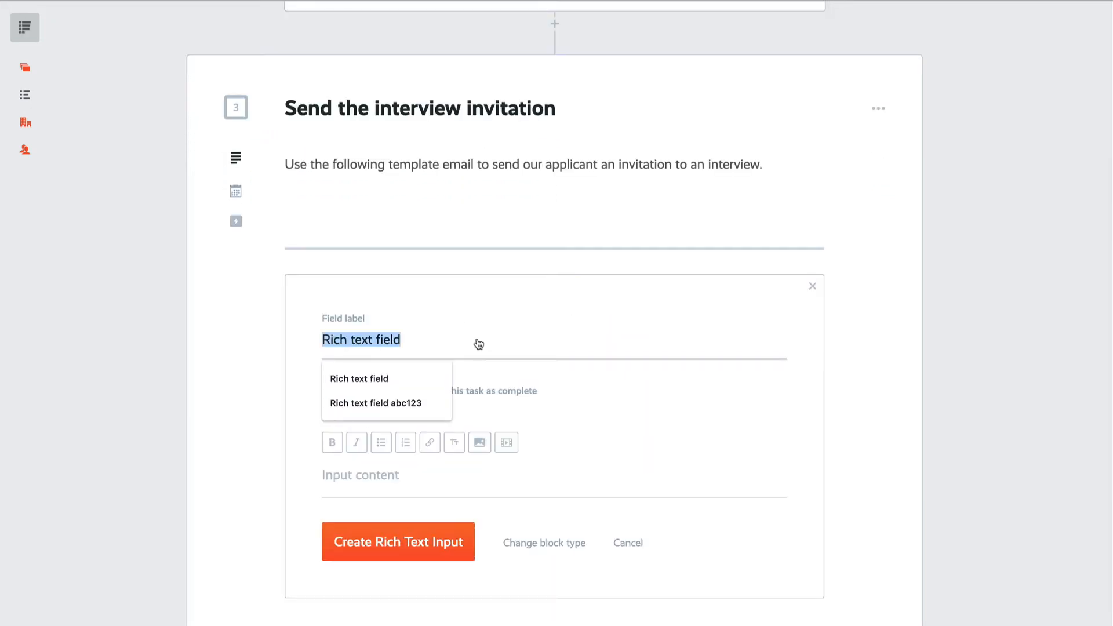
type("Invitation email")
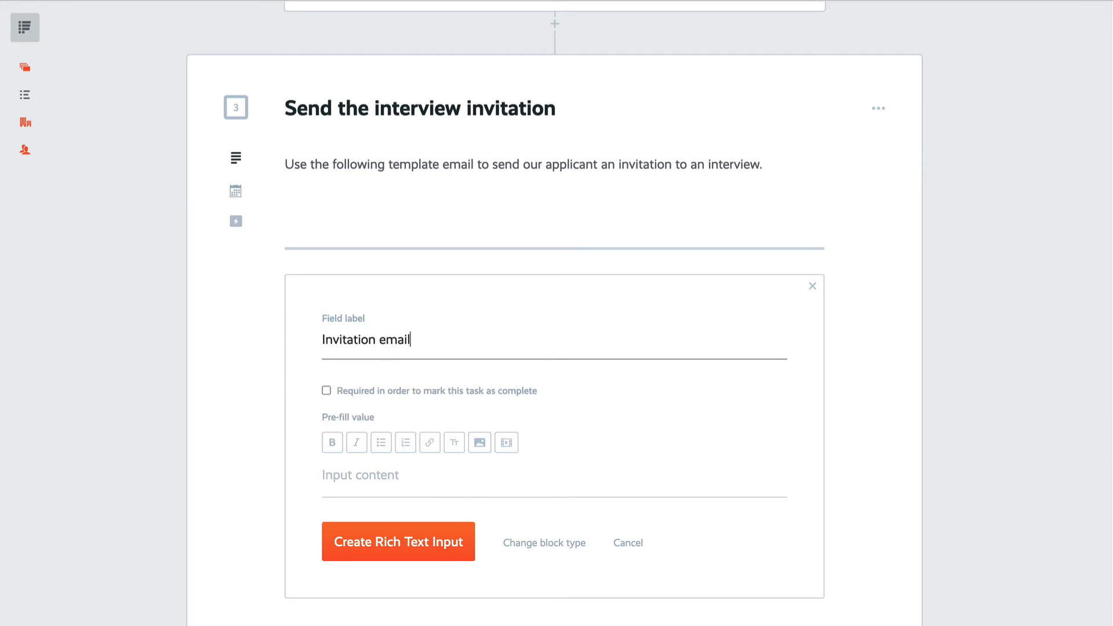
Begin the field's pre-fill value with the greeting "Hi {{ project.first_name }}," followed by a blank line
left_click(342, 475)
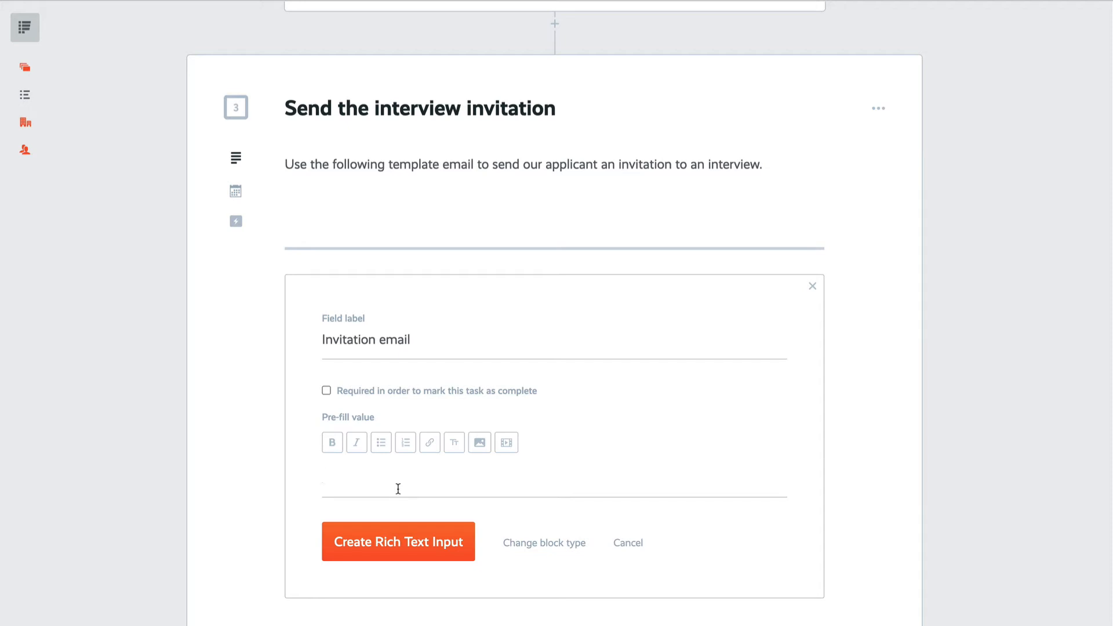
type("Hi")
scroll(559, 248, "down", 3)
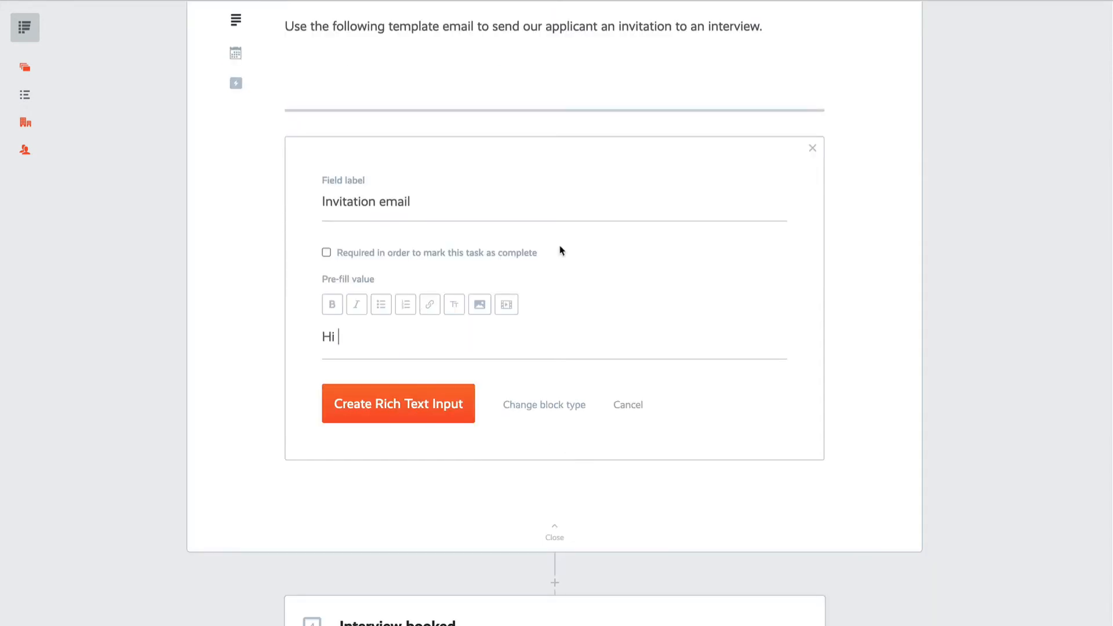
type("i ")
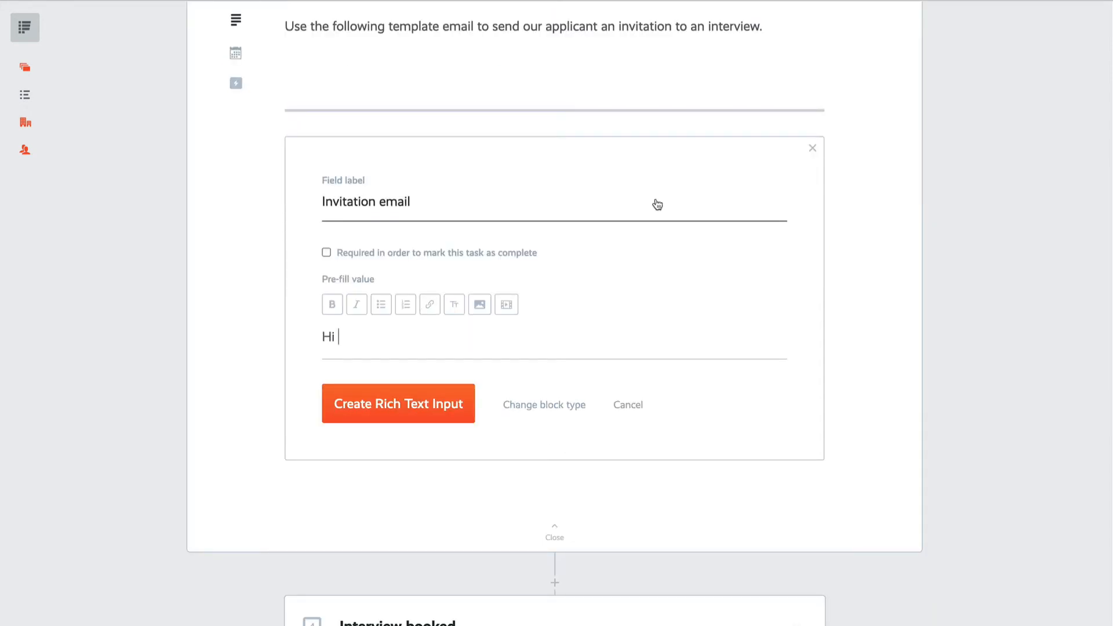
type("{{ project.first_name ")
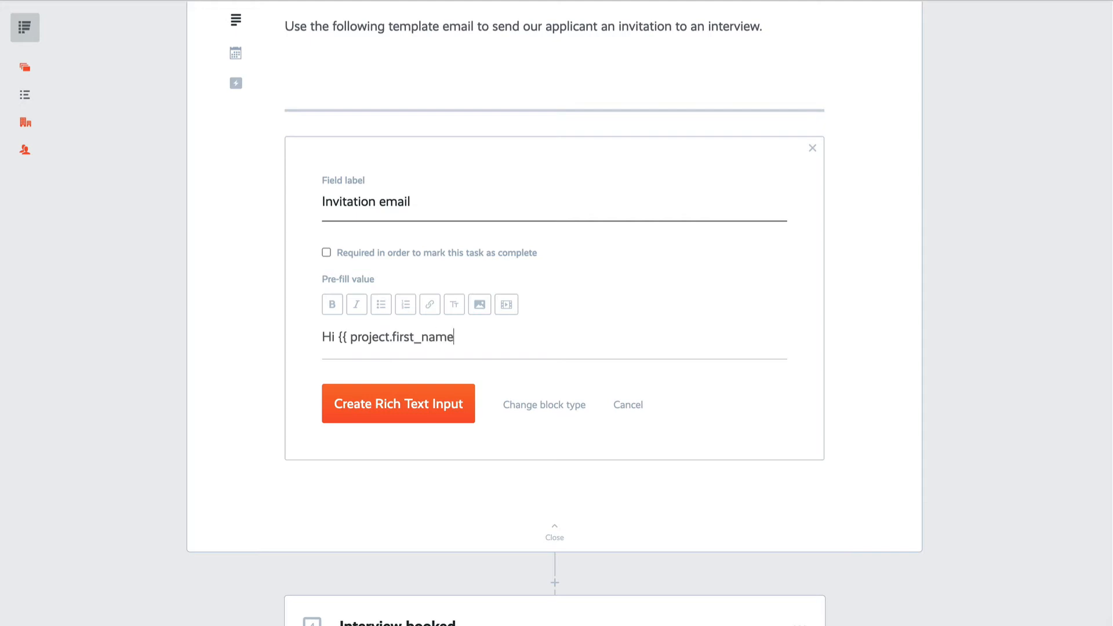
type("}},")
key("Return")
key("Return")
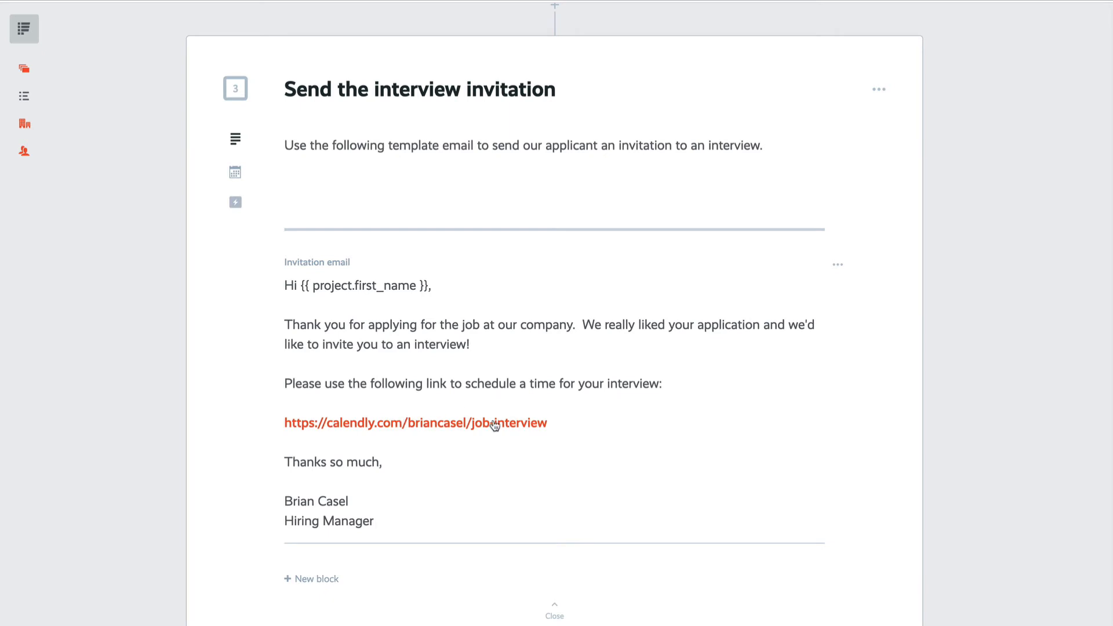
Start a task field value visibility rule for "Send the interview invitation" based on the "Invite to interview?" task
scroll(596, 254, "up", 1)
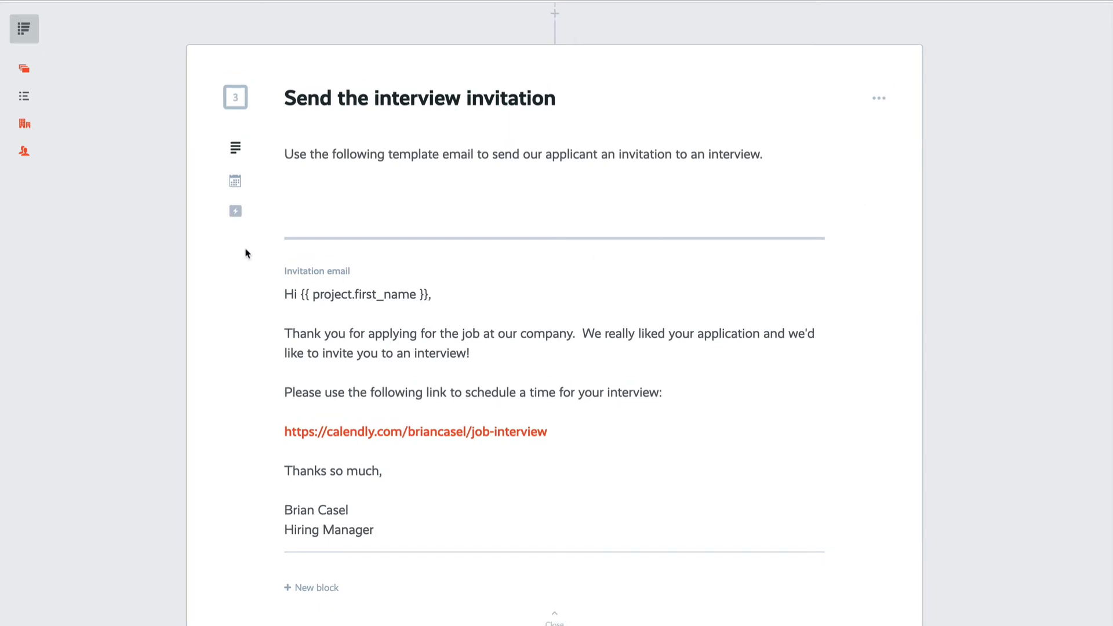
left_click(236, 211)
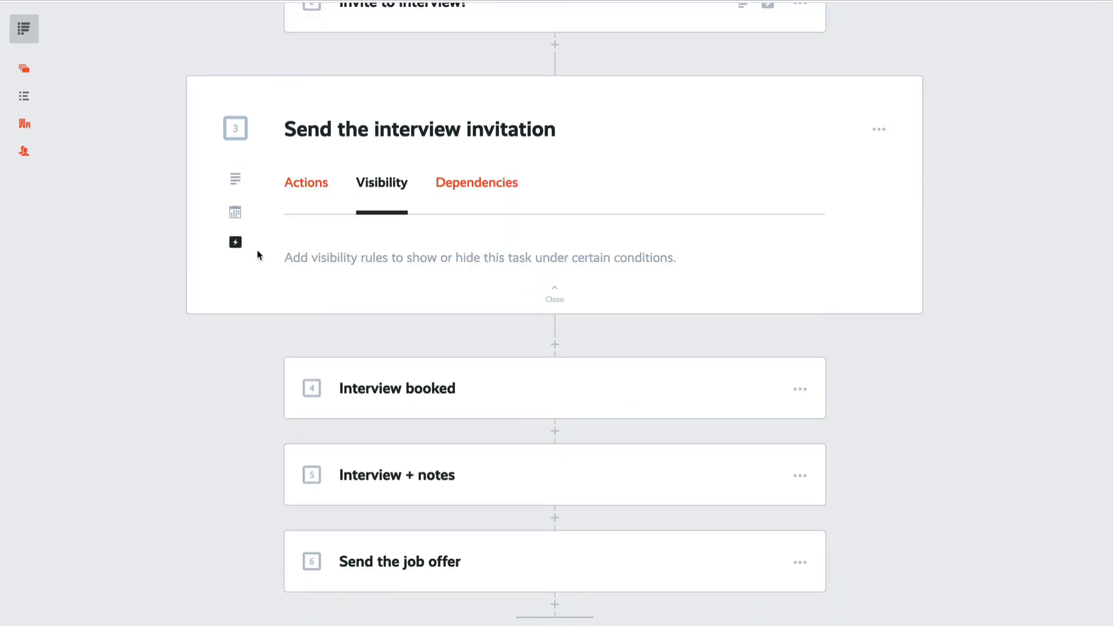
left_click(345, 260)
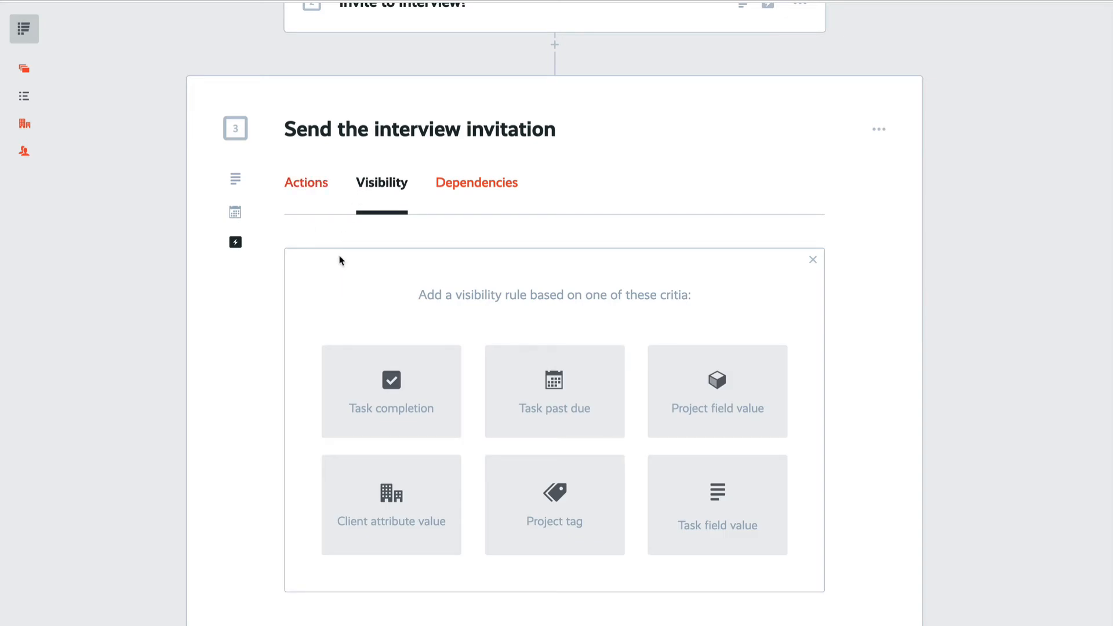
left_click(721, 539)
left_click(731, 394)
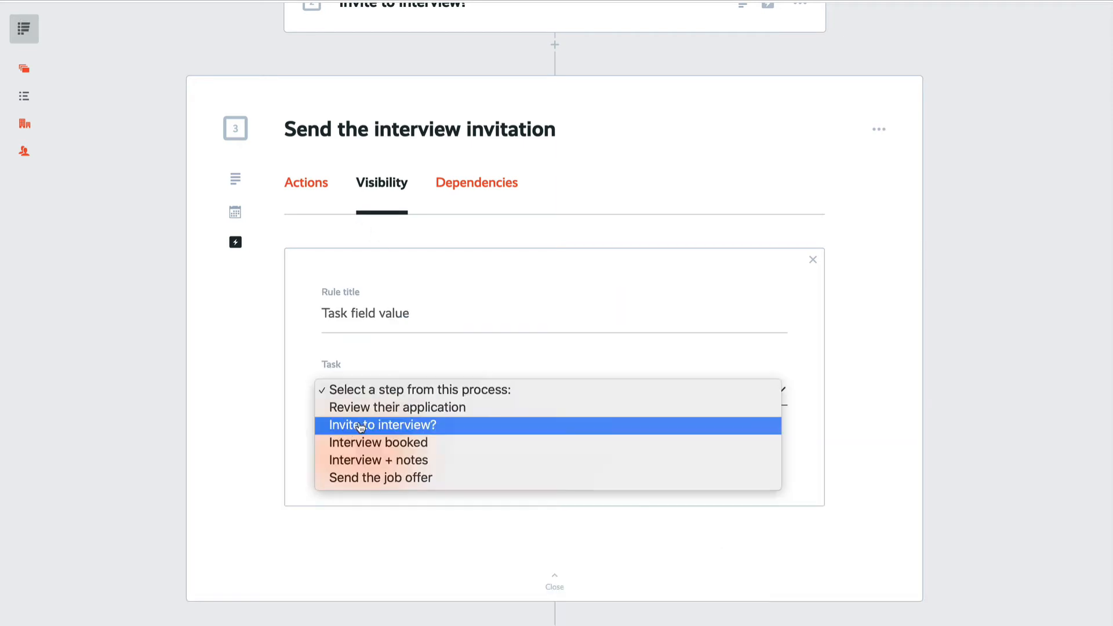
left_click(361, 426)
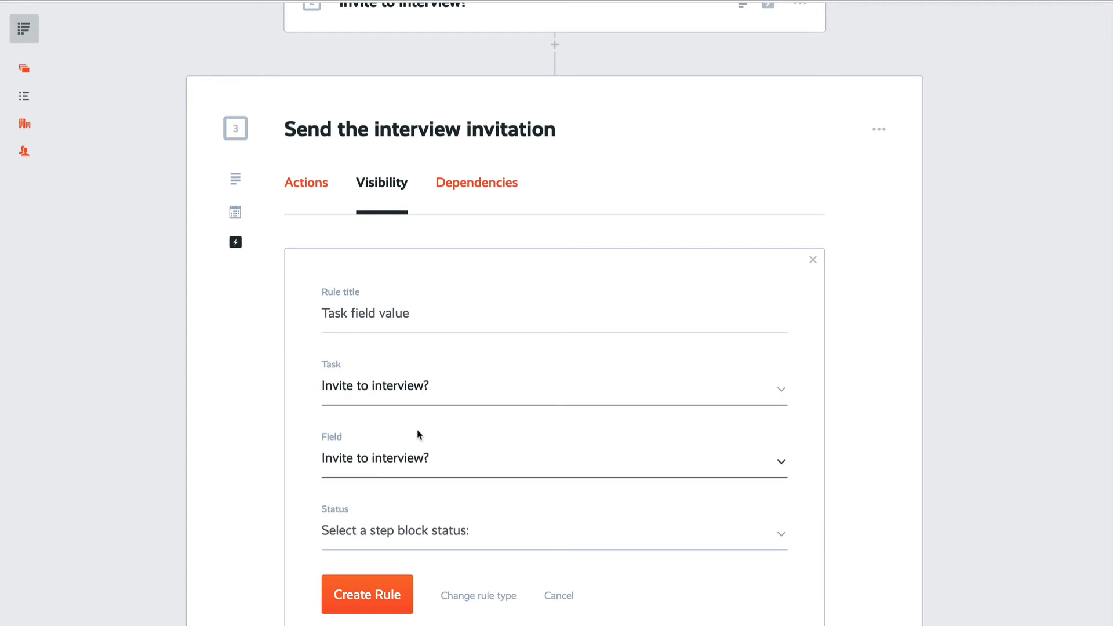
Create the rule so that the "Invite to interview?" field must contain "invite"
left_click(393, 463)
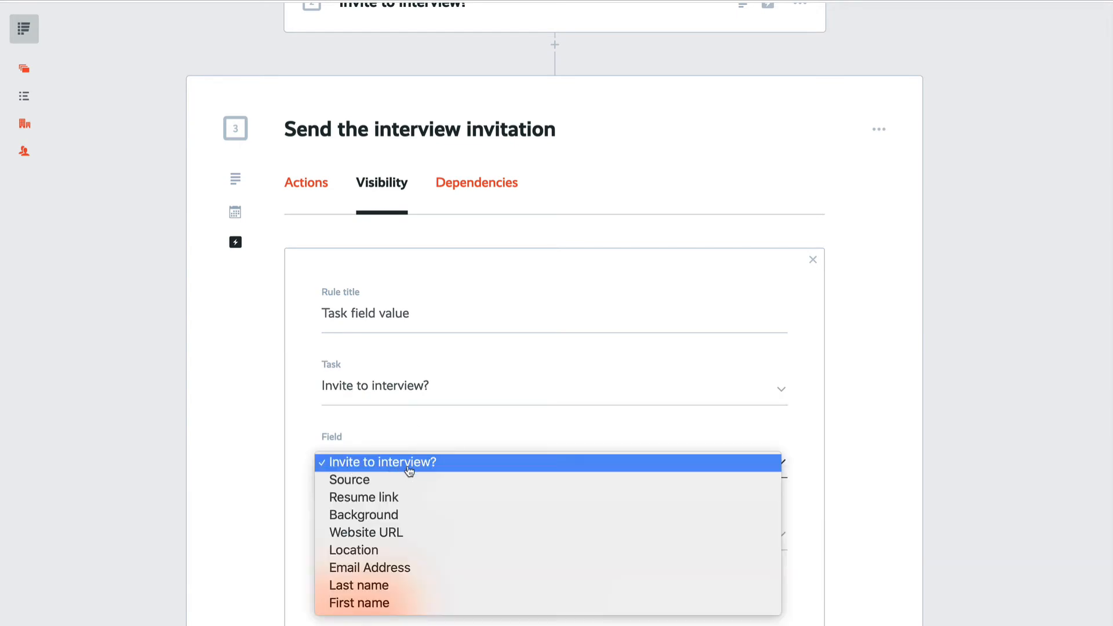
left_click(405, 463)
left_click(423, 537)
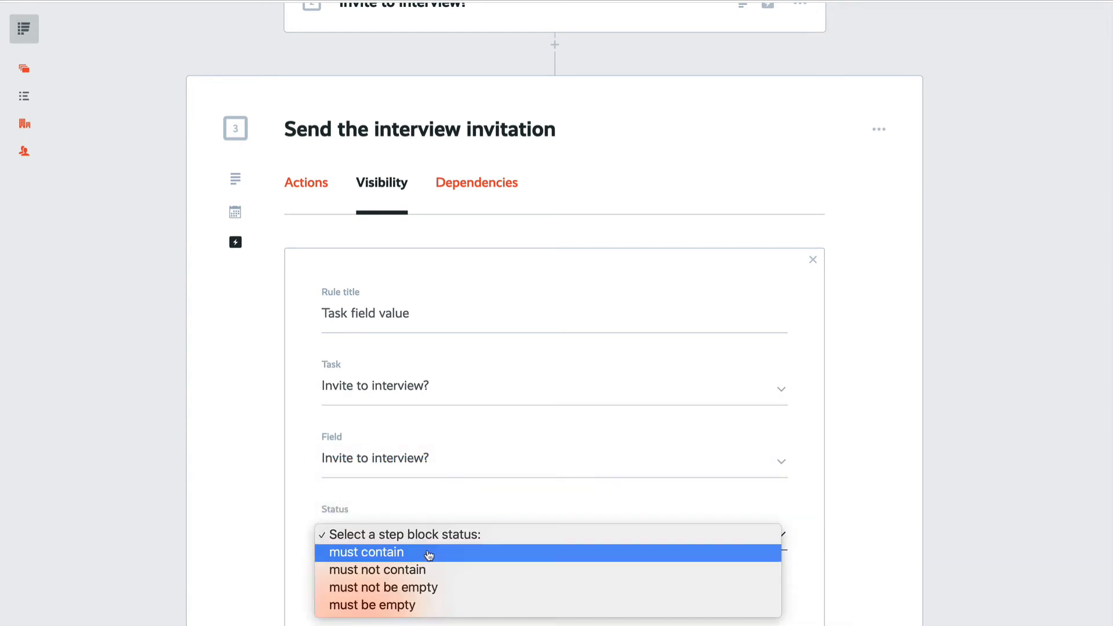
left_click(429, 553)
left_click(417, 614)
type("i")
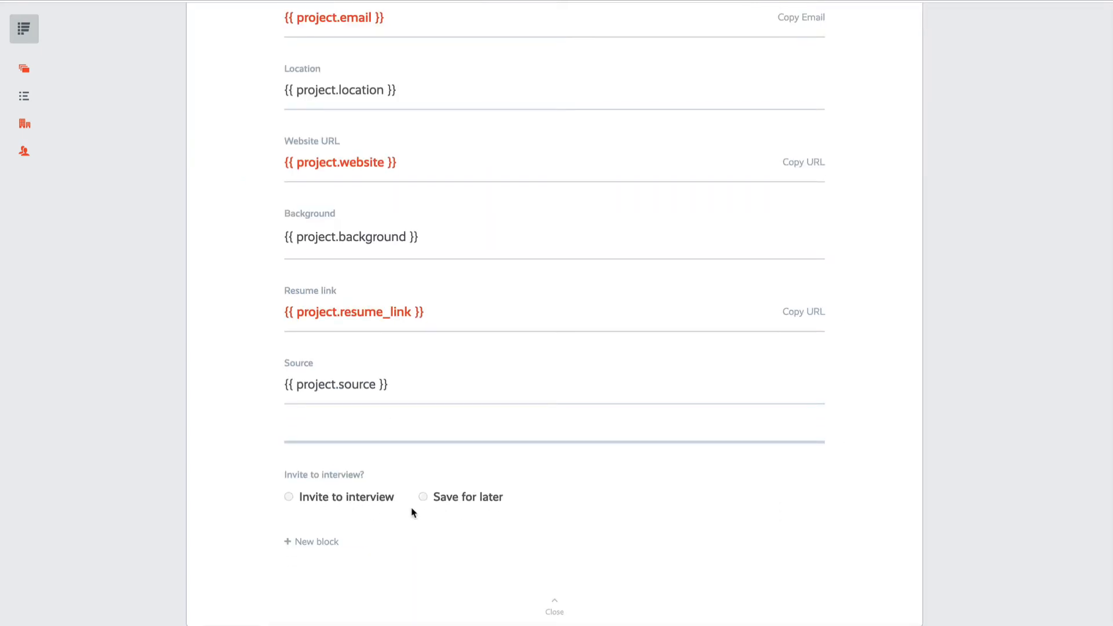
left_click(553, 613)
scroll(658, 446, "up", 6)
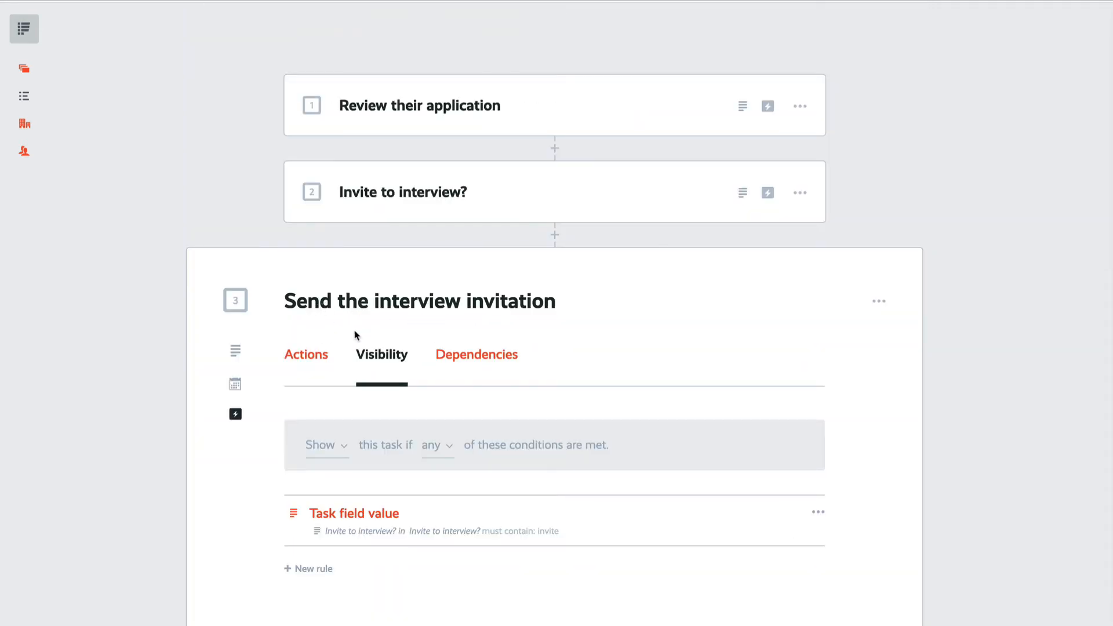
Add a completion action to "Send the interview invitation" that moves the project to the "Applicants | Invited to interview" kanban list
left_click(311, 357)
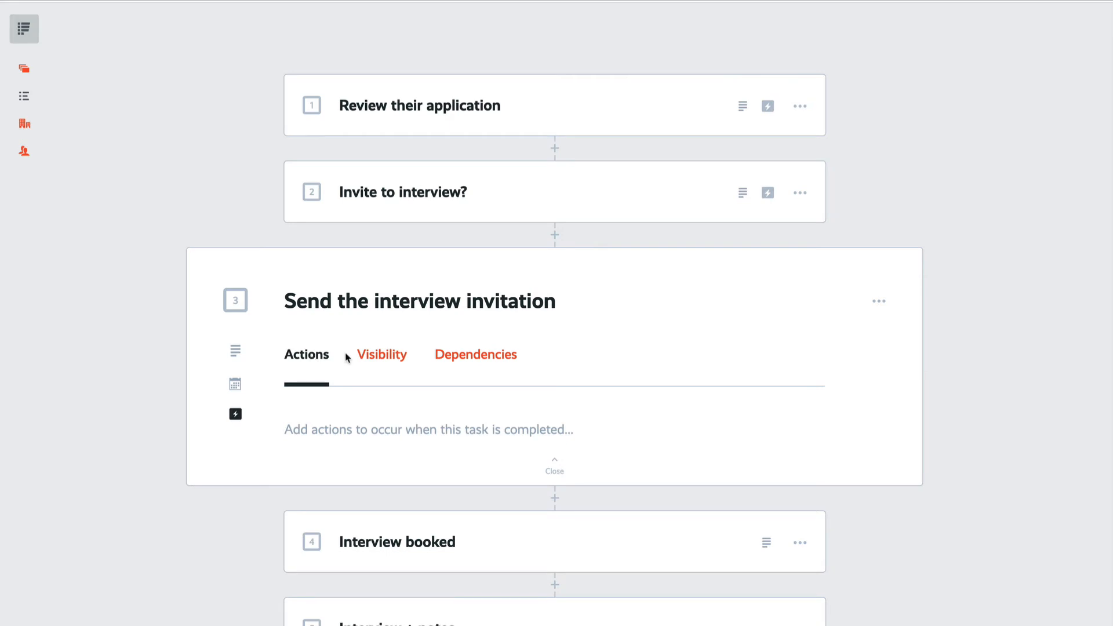
left_click(417, 429)
scroll(515, 393, "down", 4)
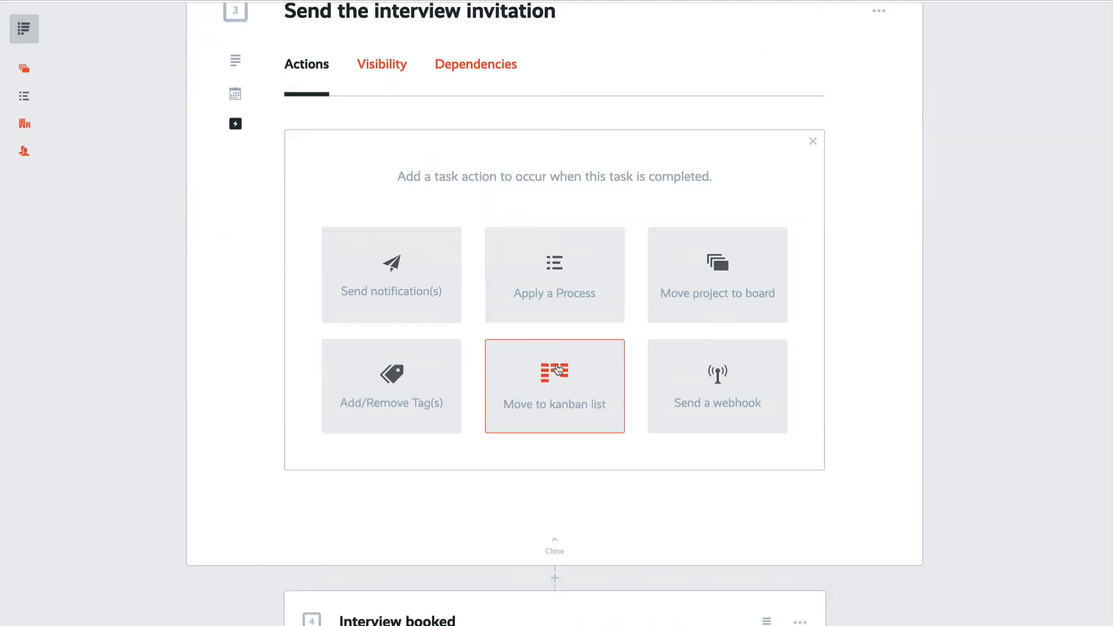
left_click(559, 382)
left_click(415, 274)
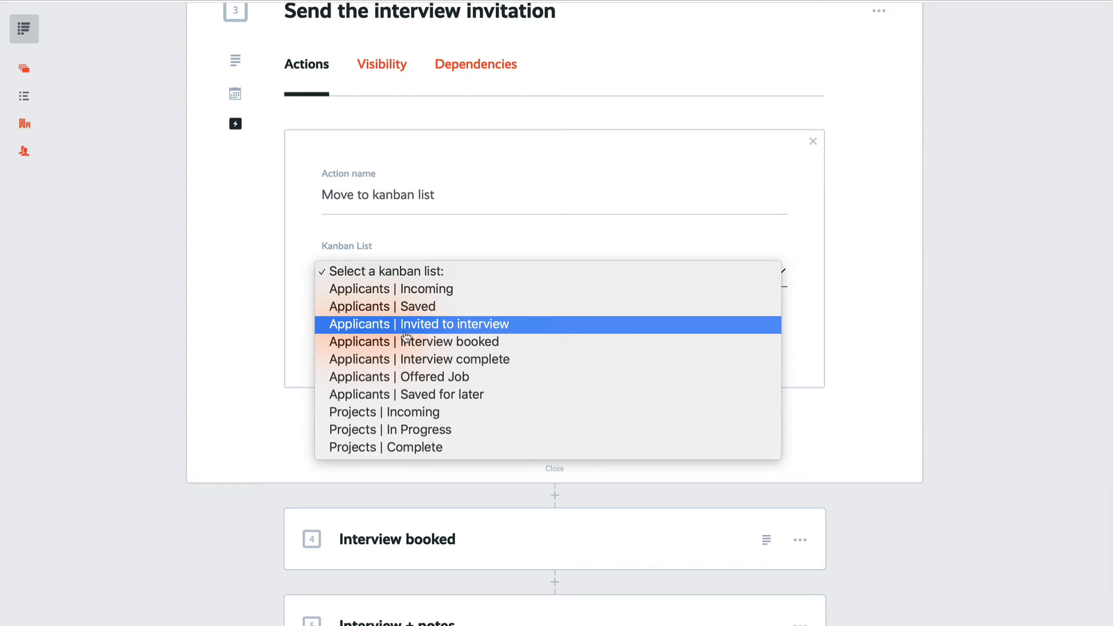
left_click(437, 327)
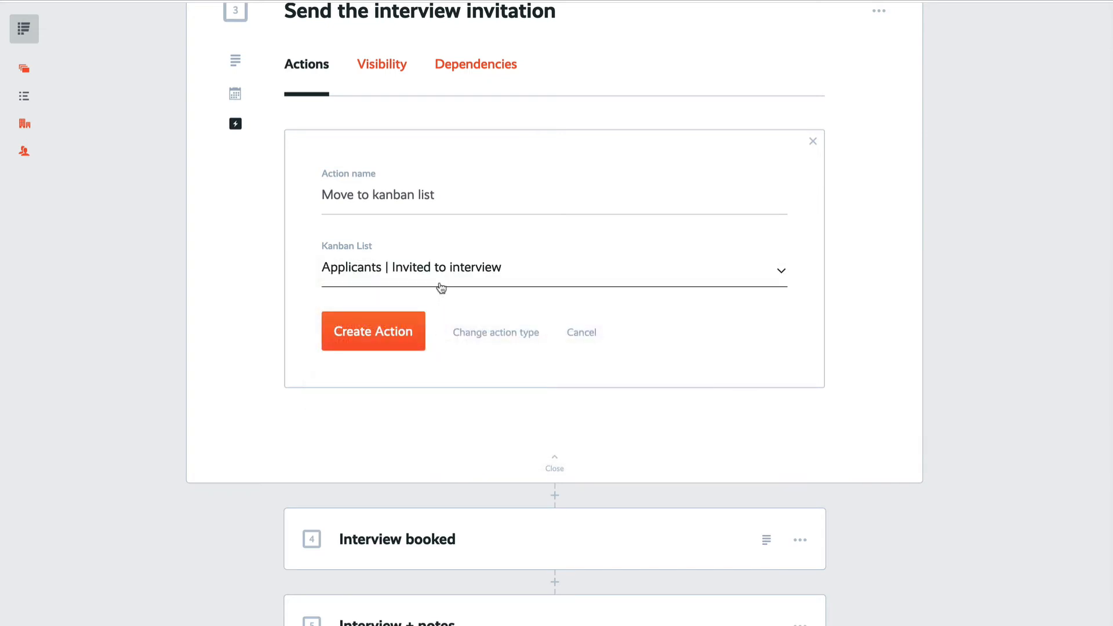
left_click(418, 331)
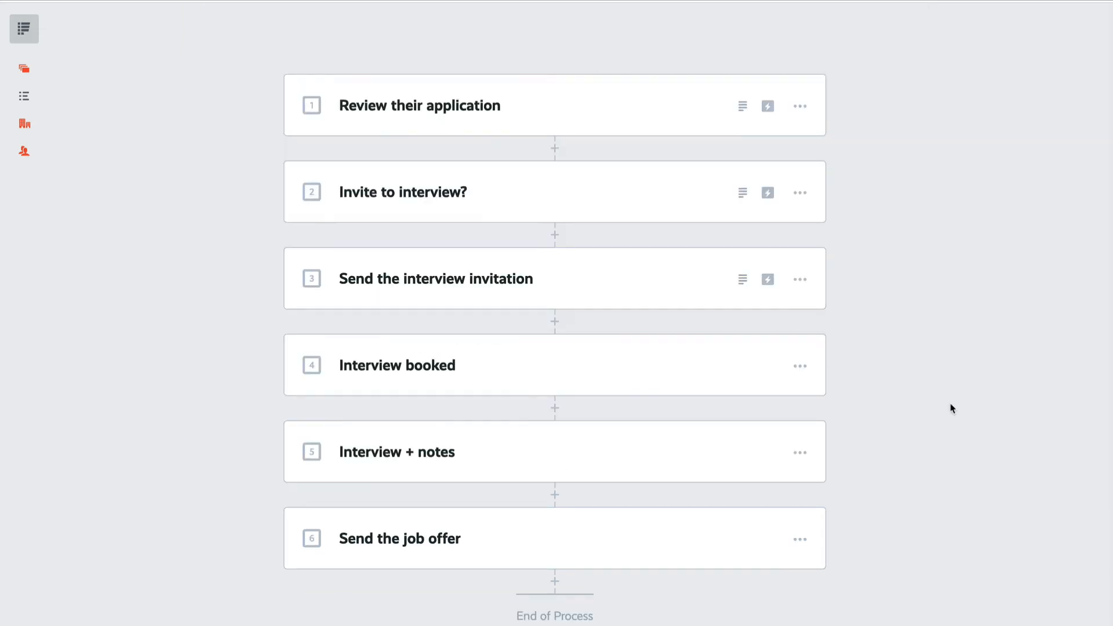
Give "Interview booked" a description saying the task completes automatically when the person books their interview on our calendar, thanks to the Zapier integration
left_click(558, 386)
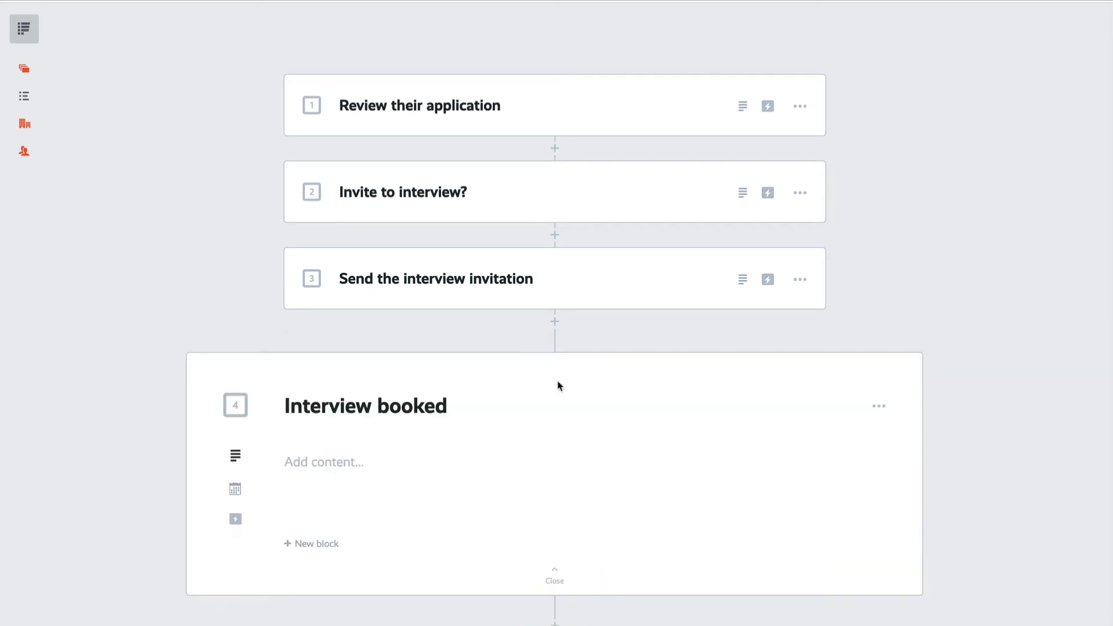
scroll(558, 386, "down", 1)
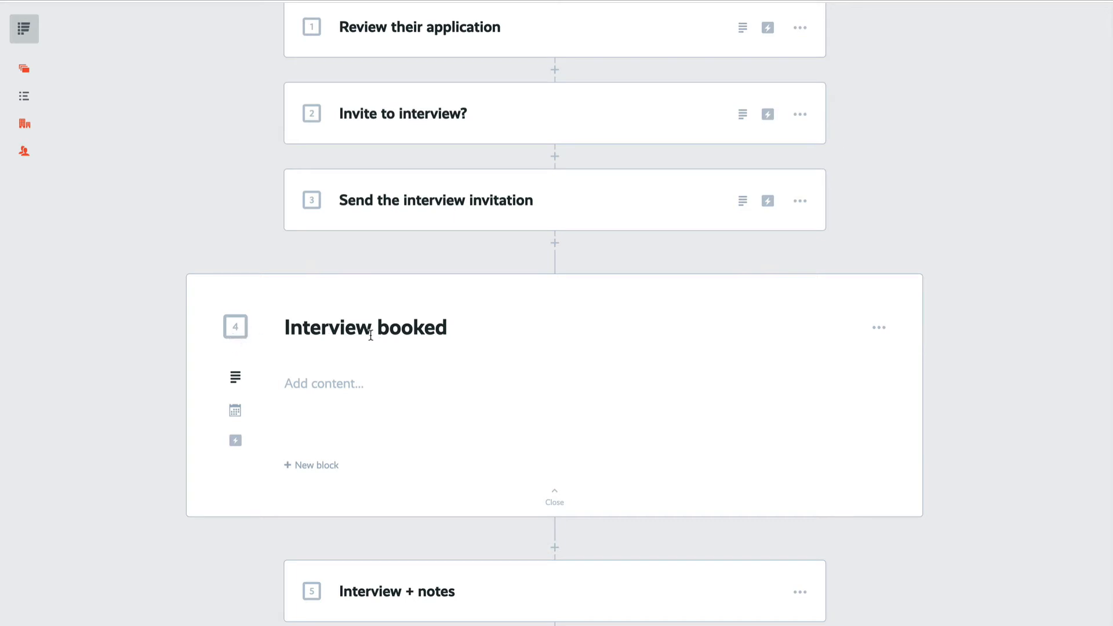
left_click(324, 388)
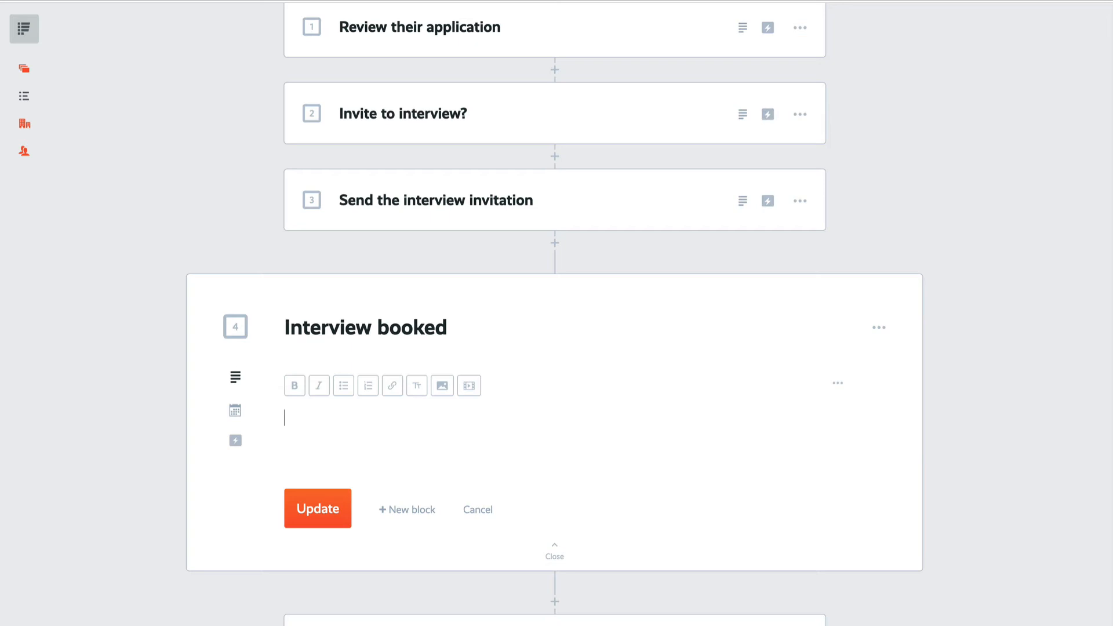
type("This wi")
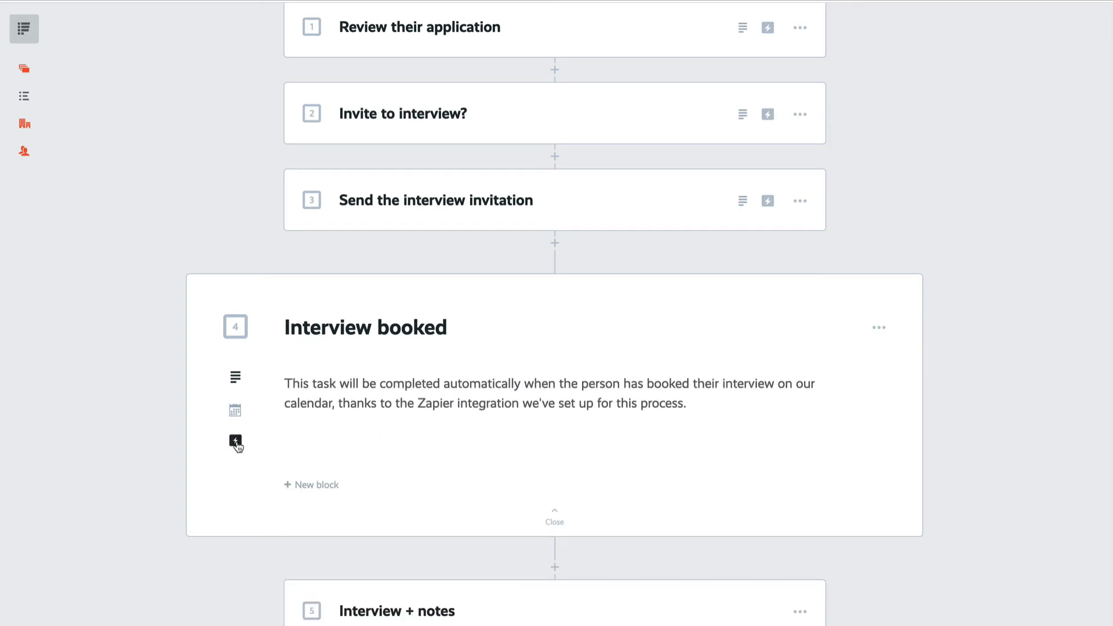
Add a completion action to "Interview booked" that moves the project to the "Applicants | Interview booked" kanban list
left_click(235, 443)
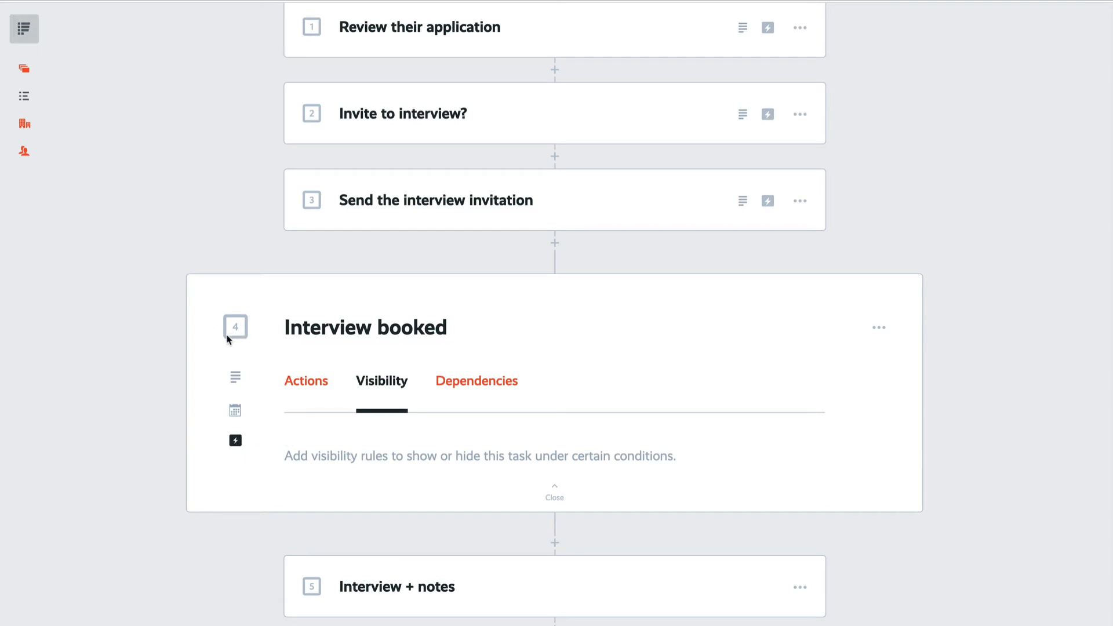
left_click(310, 384)
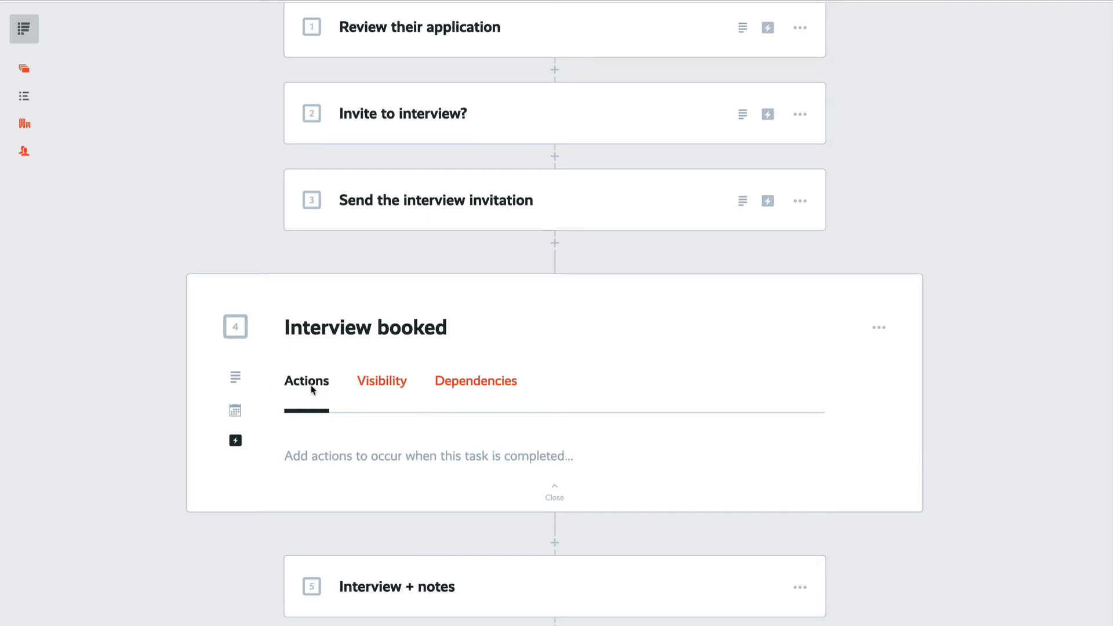
left_click(403, 458)
scroll(402, 461, "down", 3)
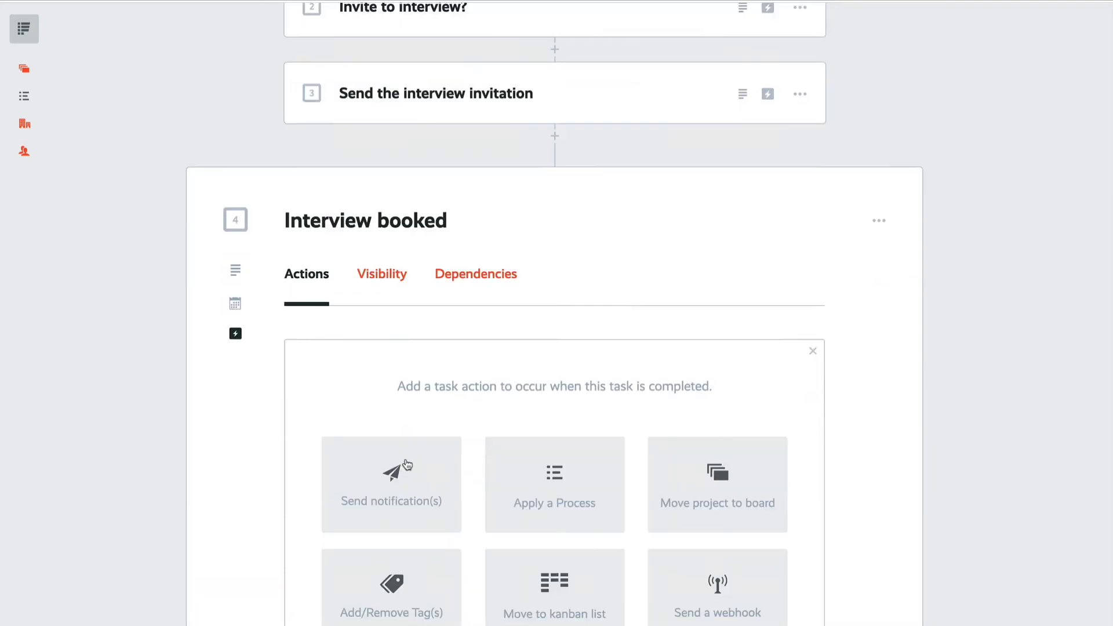
left_click(575, 558)
left_click(418, 413)
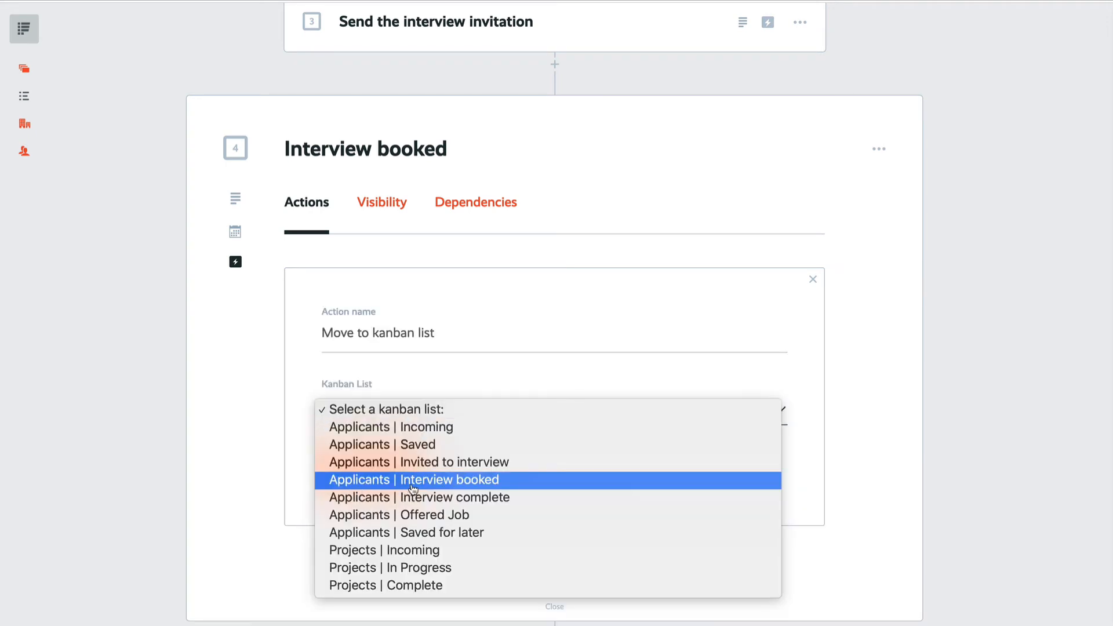
left_click(452, 484)
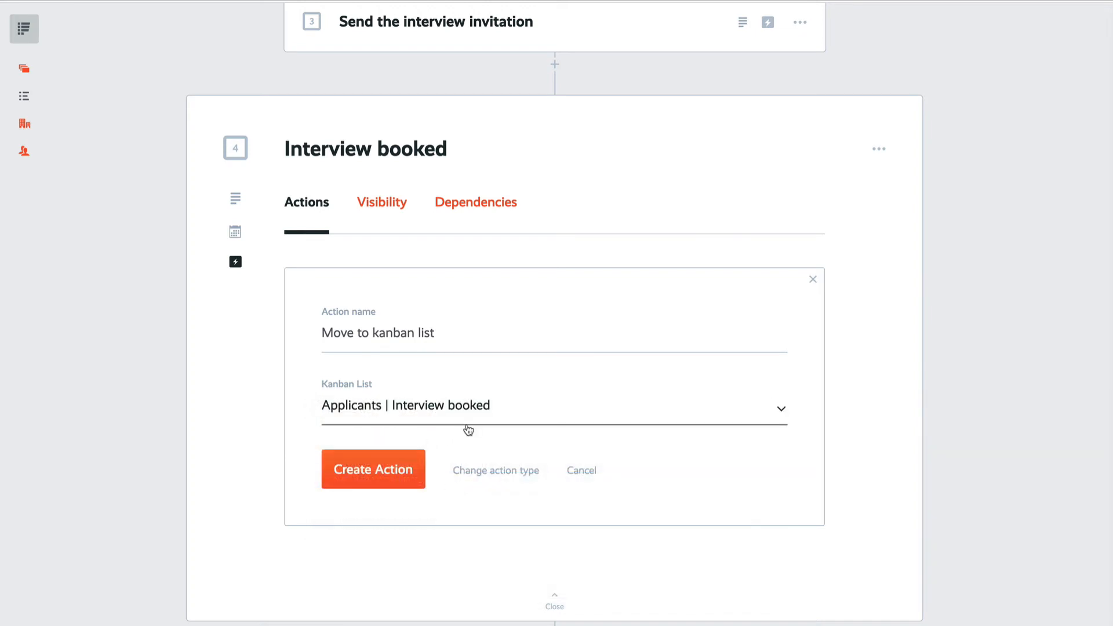
left_click(422, 475)
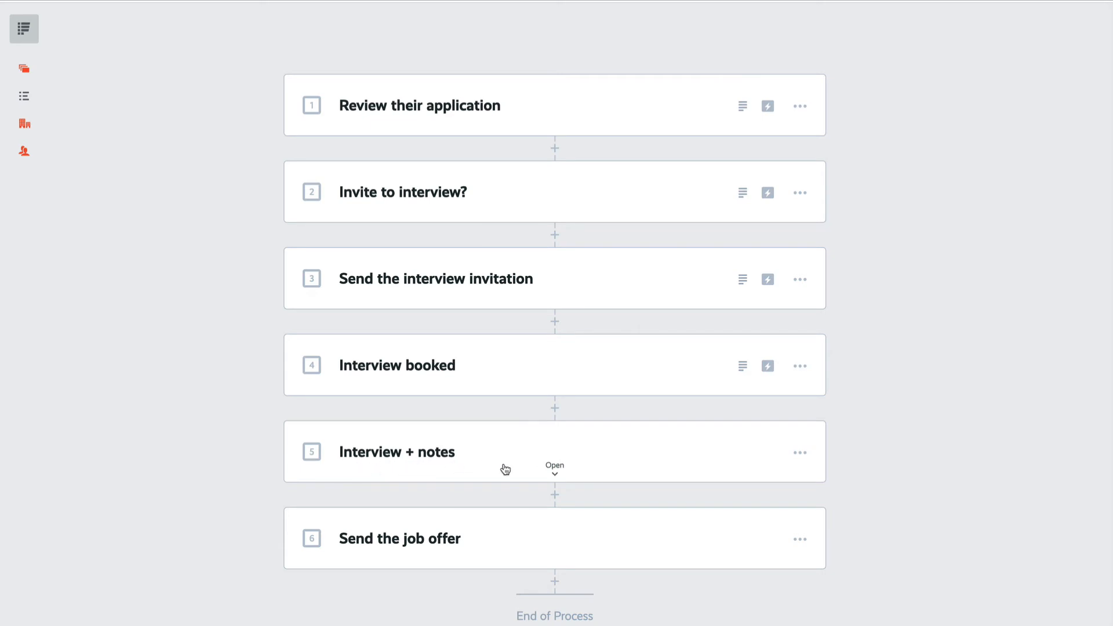
Give "Interview + notes" the instructions "Conduct the interview with our applicant, then write down your notes from the interview below."
left_click(556, 469)
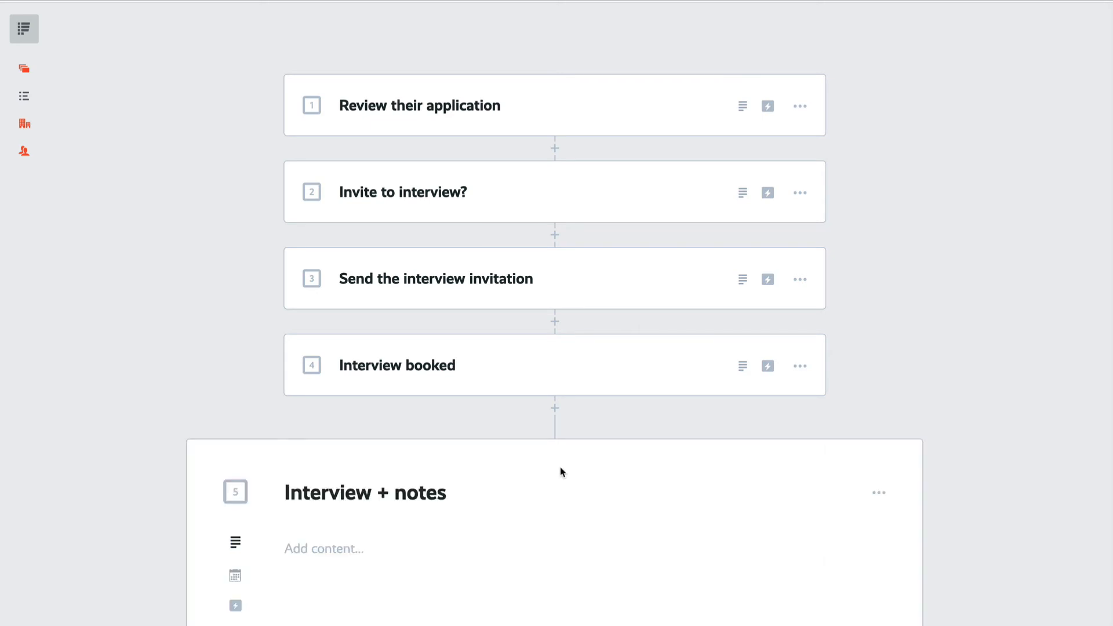
left_click(336, 565)
scroll(350, 557, "down", 2)
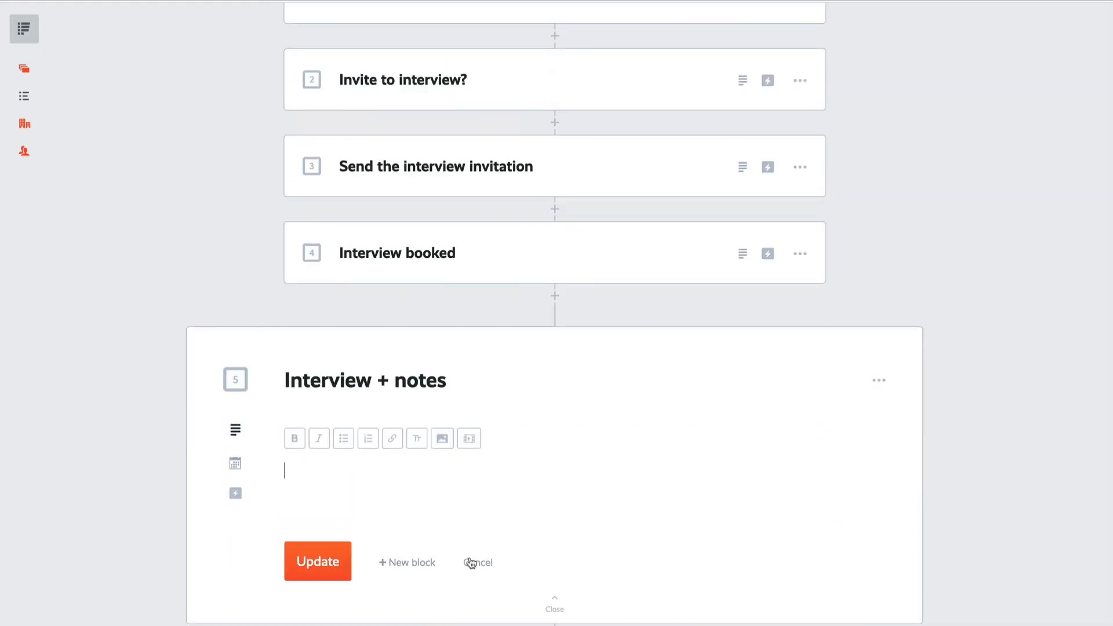
Add a rich text input labelled "Interview notes" below the instructions and make it required for completing the task
scroll(529, 576, "down", 3)
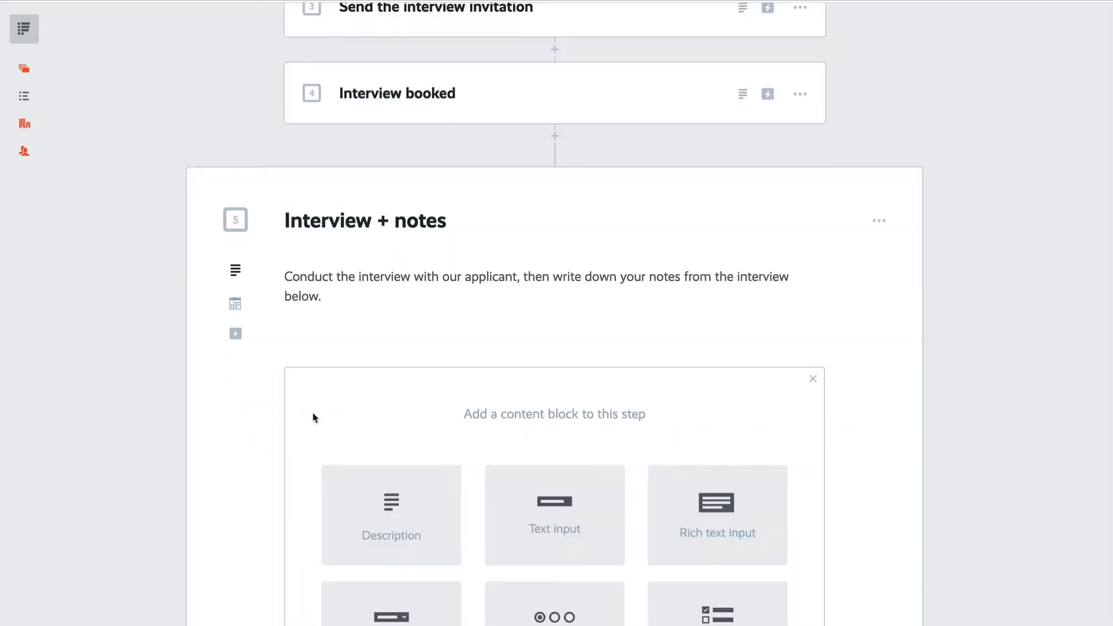
scroll(437, 403, "down", 2)
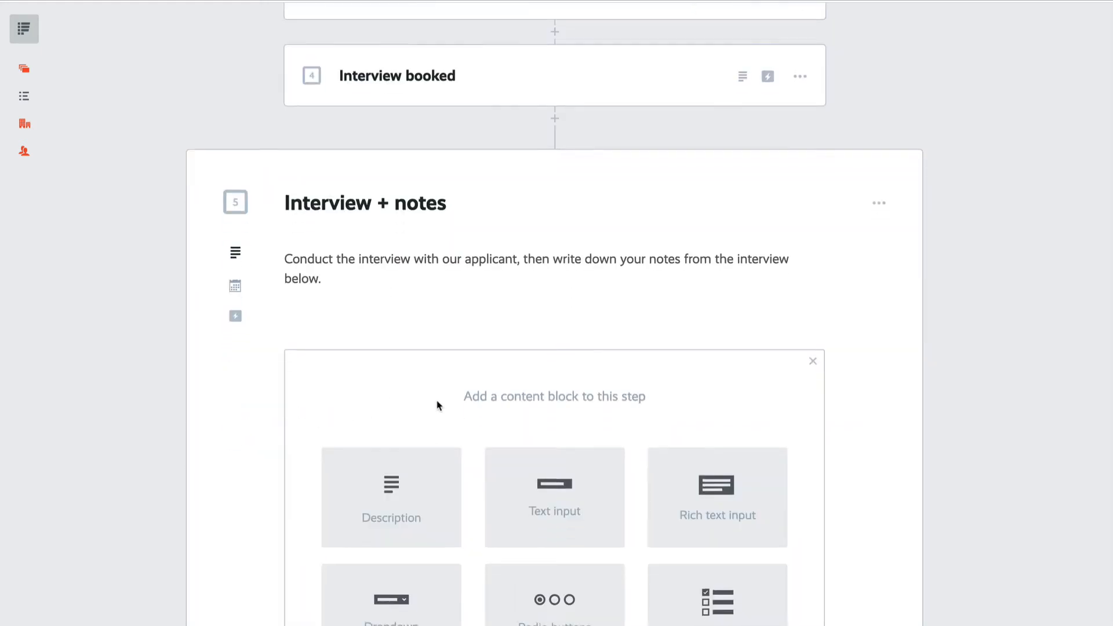
scroll(713, 362, "down", 1)
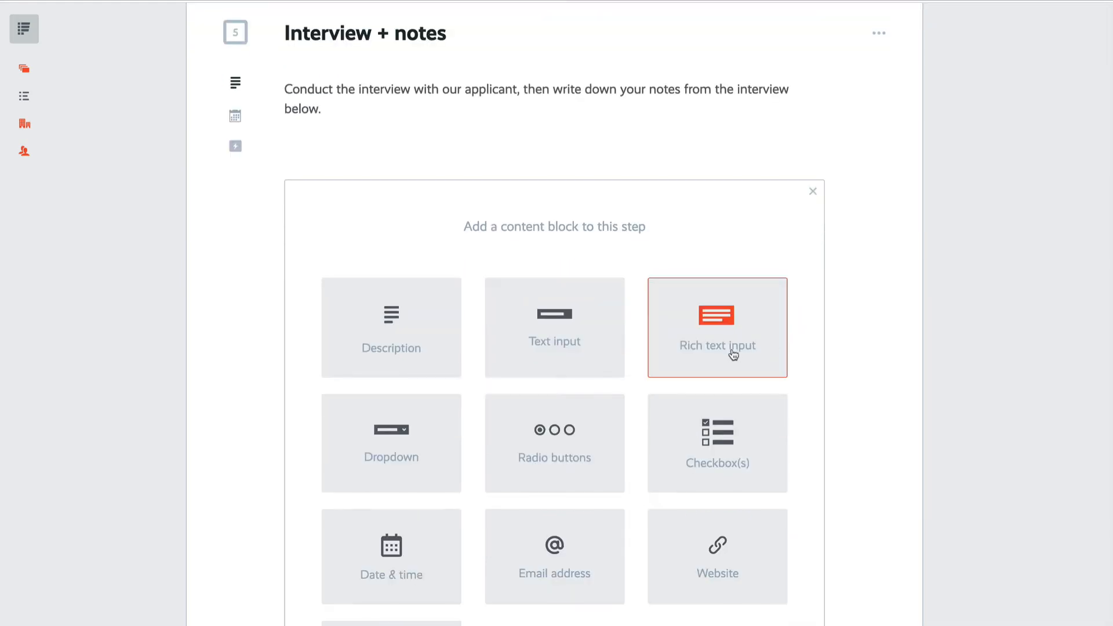
left_click(741, 359)
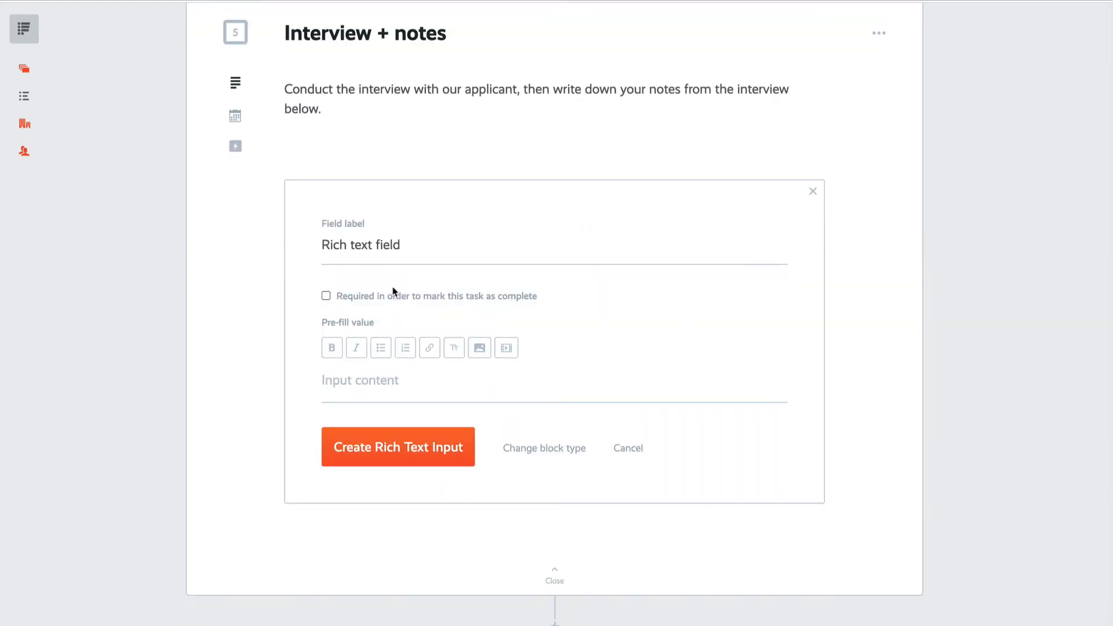
left_click(420, 252)
key("ctrl+a")
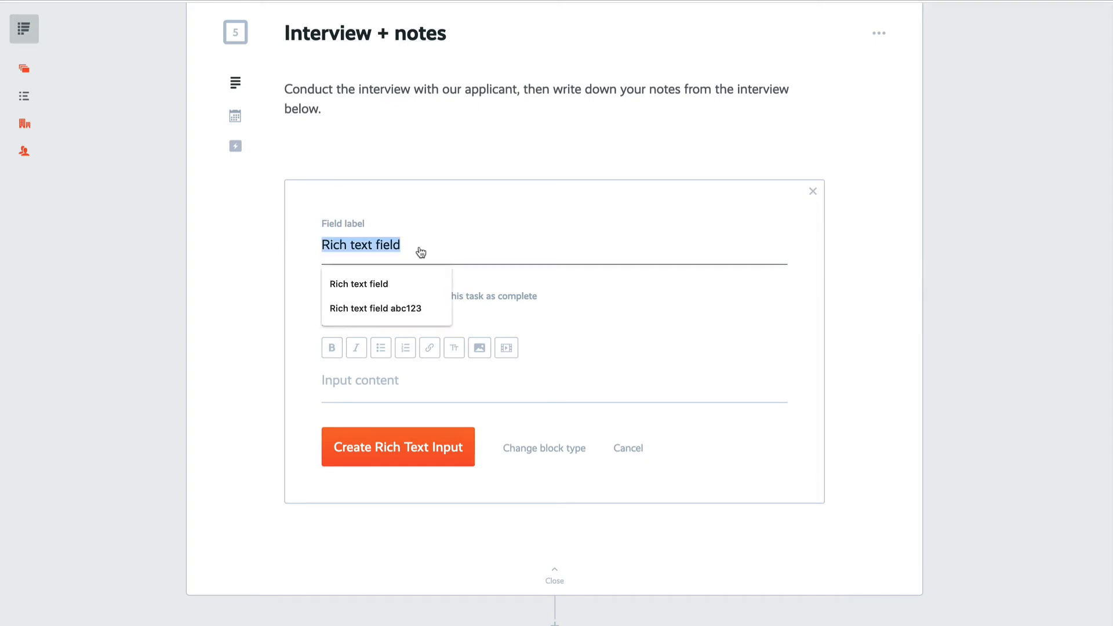
key("BackSpace")
type("Interview notes")
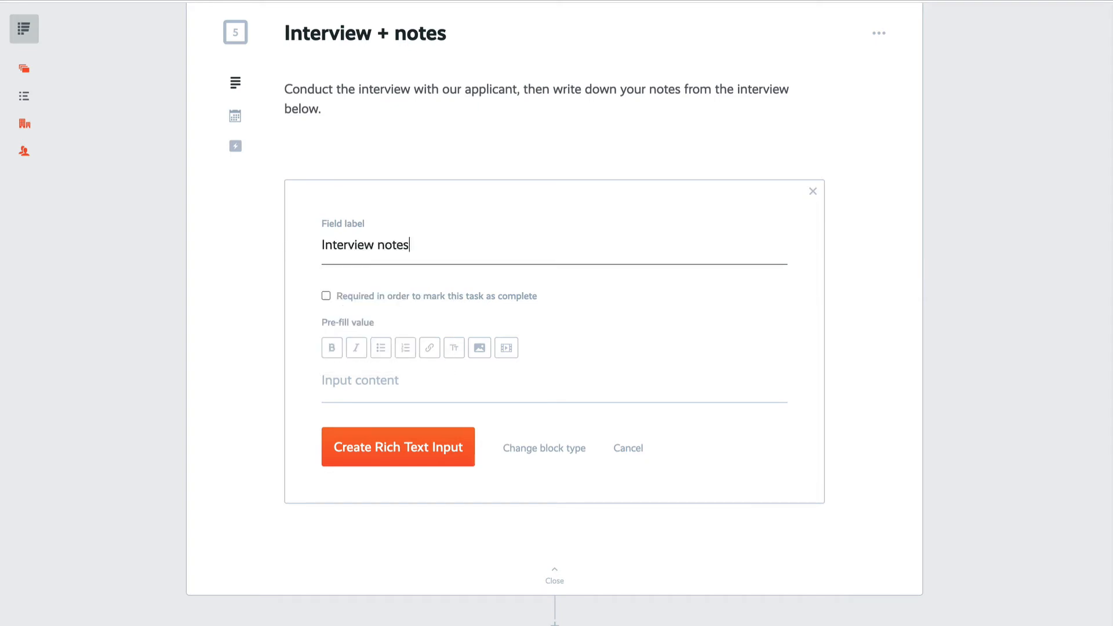
left_click(325, 295)
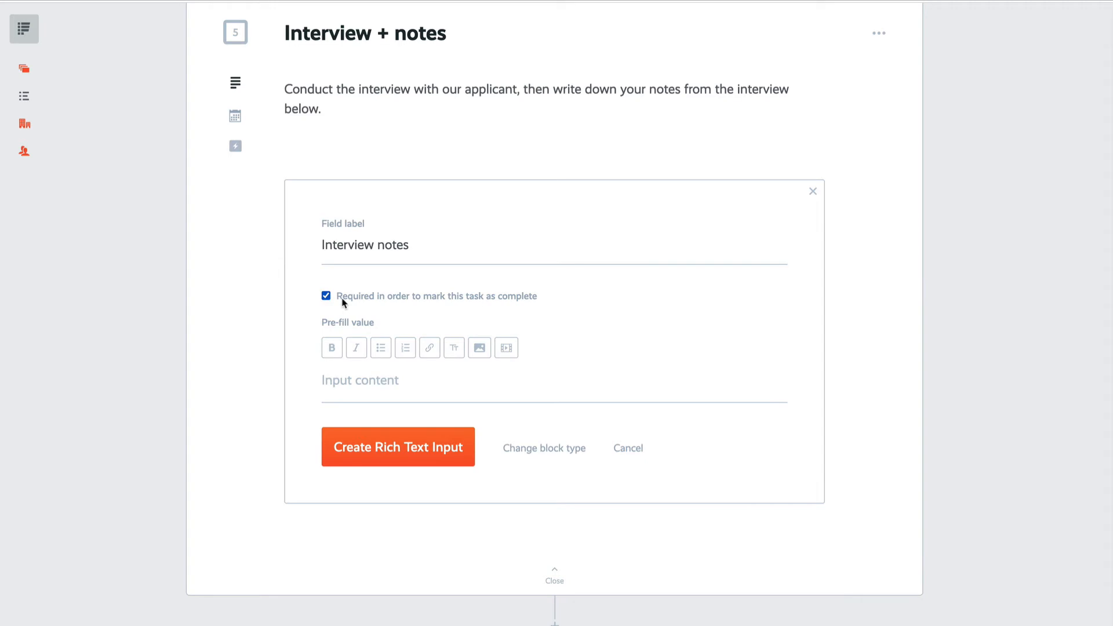
left_click(398, 447)
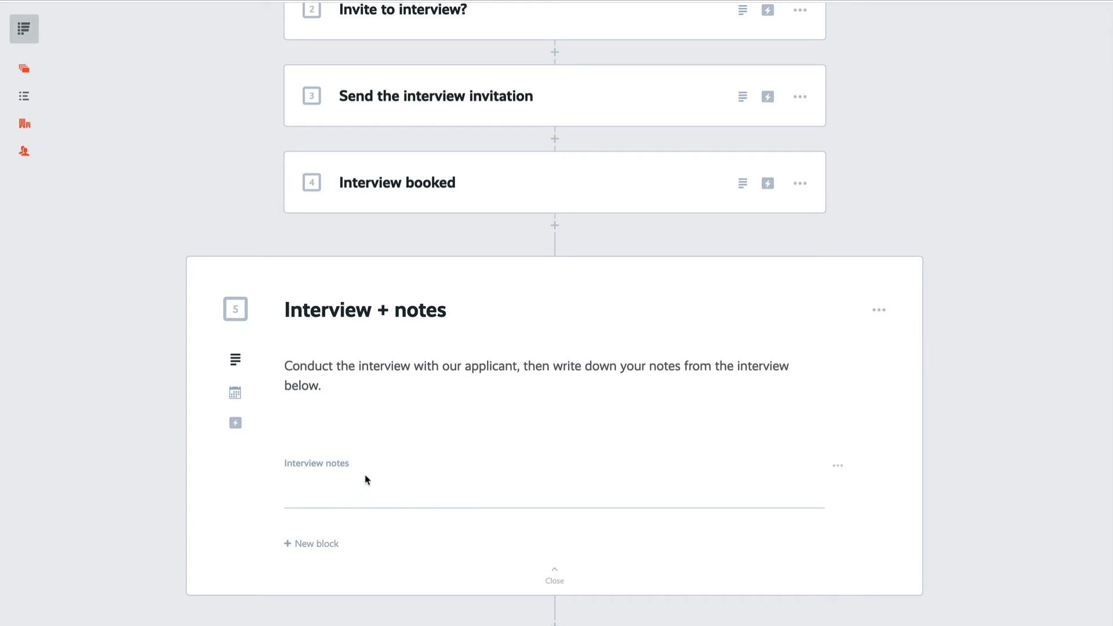
Copy the field reference of the "Interview notes" input in the "Interview + notes" step
left_click(838, 466)
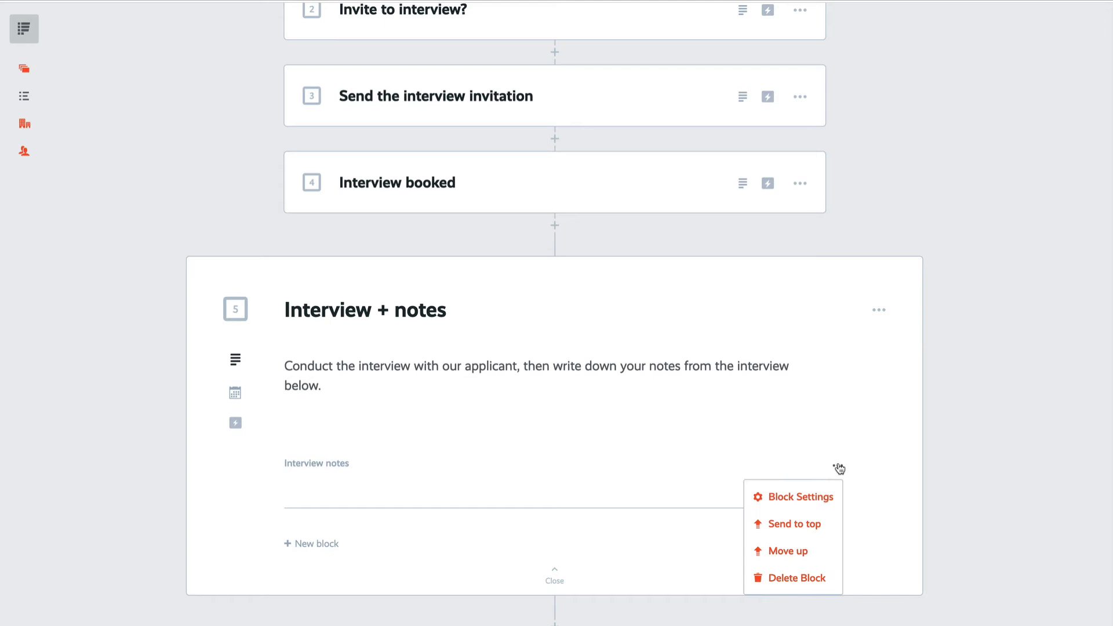
left_click(803, 502)
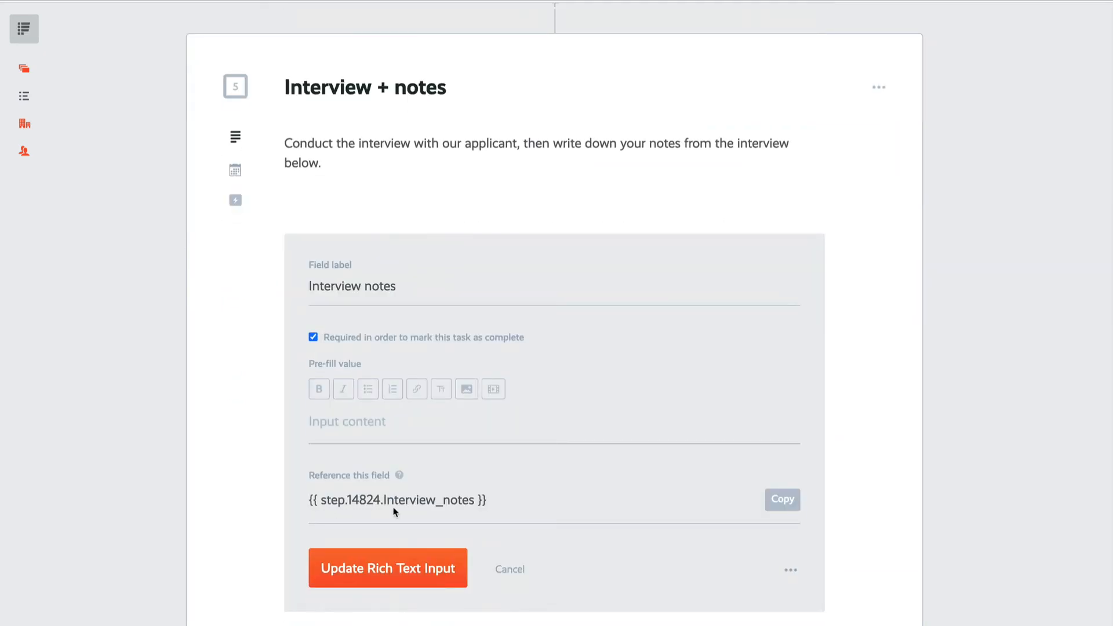
left_click(784, 503)
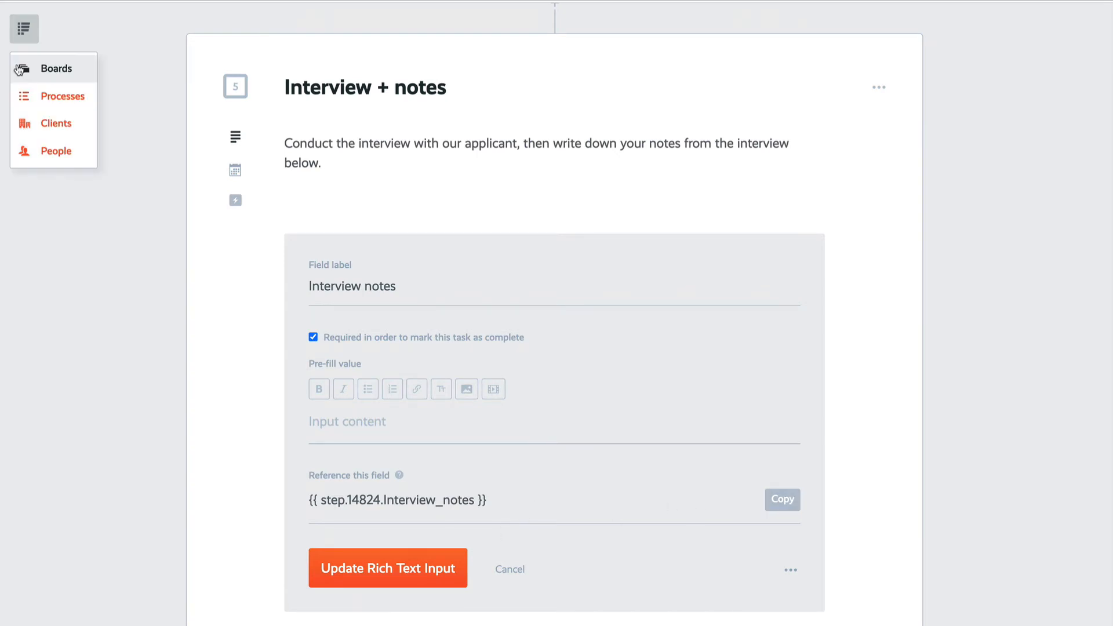
Create a boards field labelled "Interview notes" of type Rich text with the default value {{ step.14824.Interview_notes }}
left_click(35, 68)
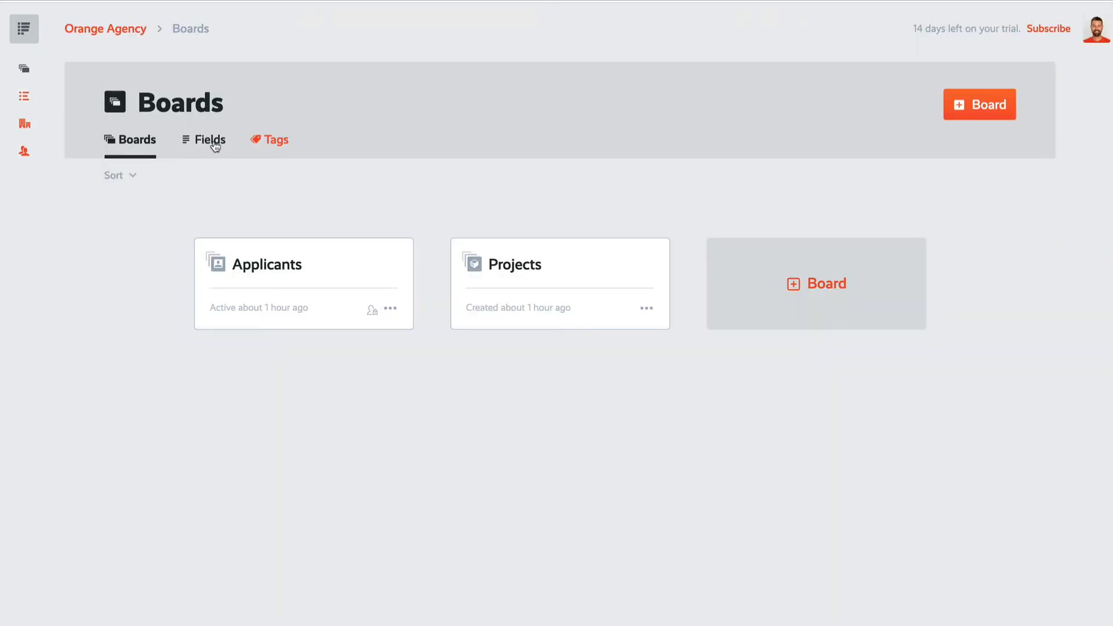
left_click(210, 140)
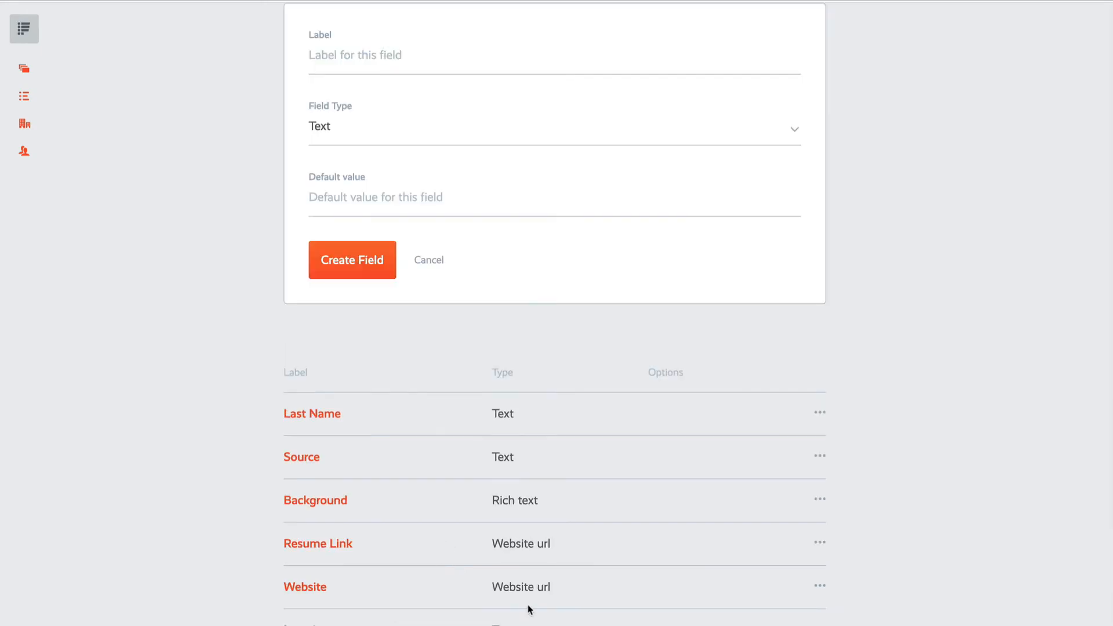
scroll(539, 609, "down", 1)
scroll(553, 610, "up", 3)
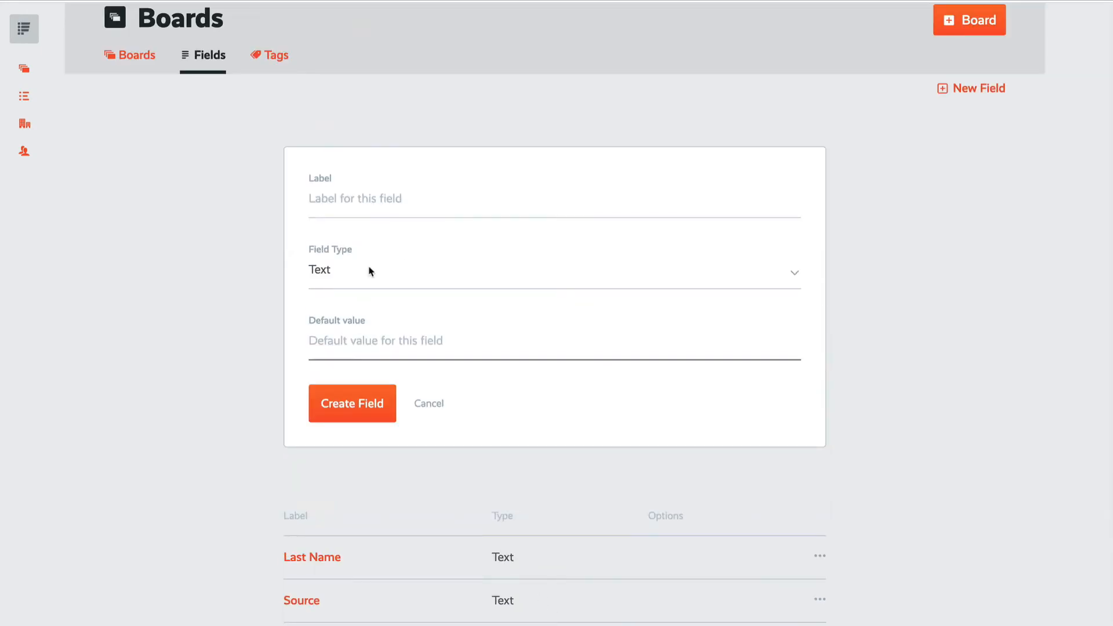
left_click(342, 200)
type("Interv")
type("iew notes")
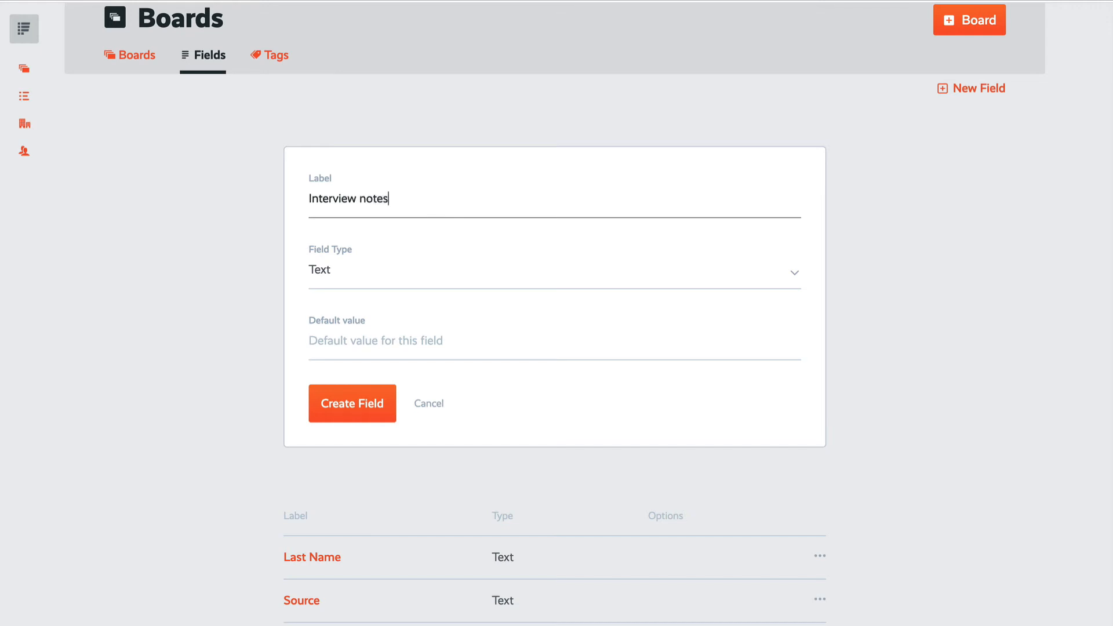
left_click(350, 284)
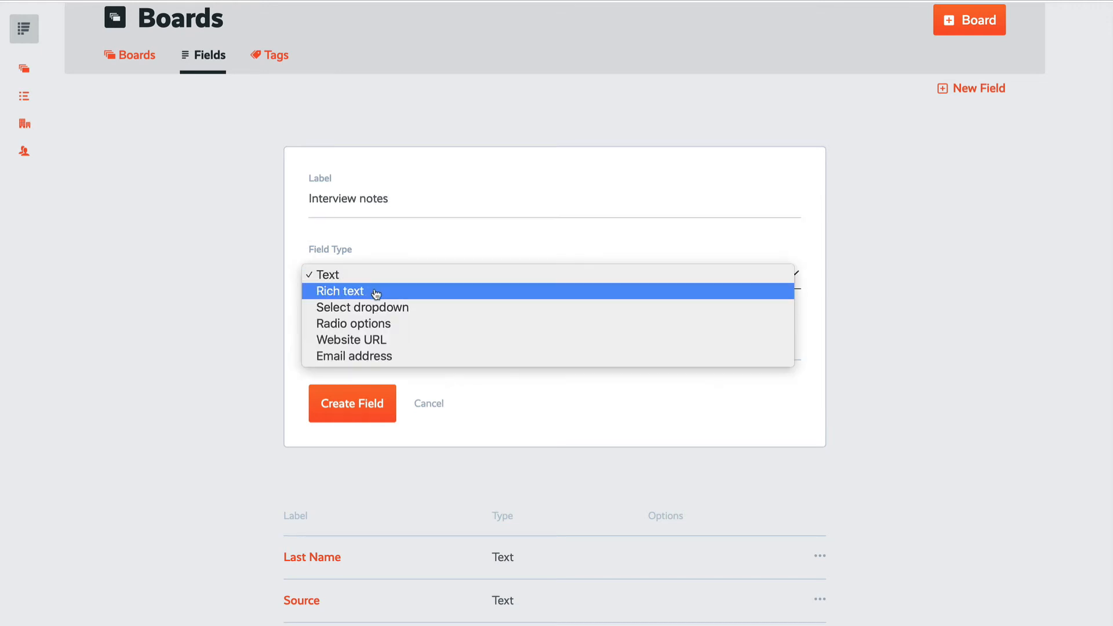
left_click(375, 295)
left_click(402, 350)
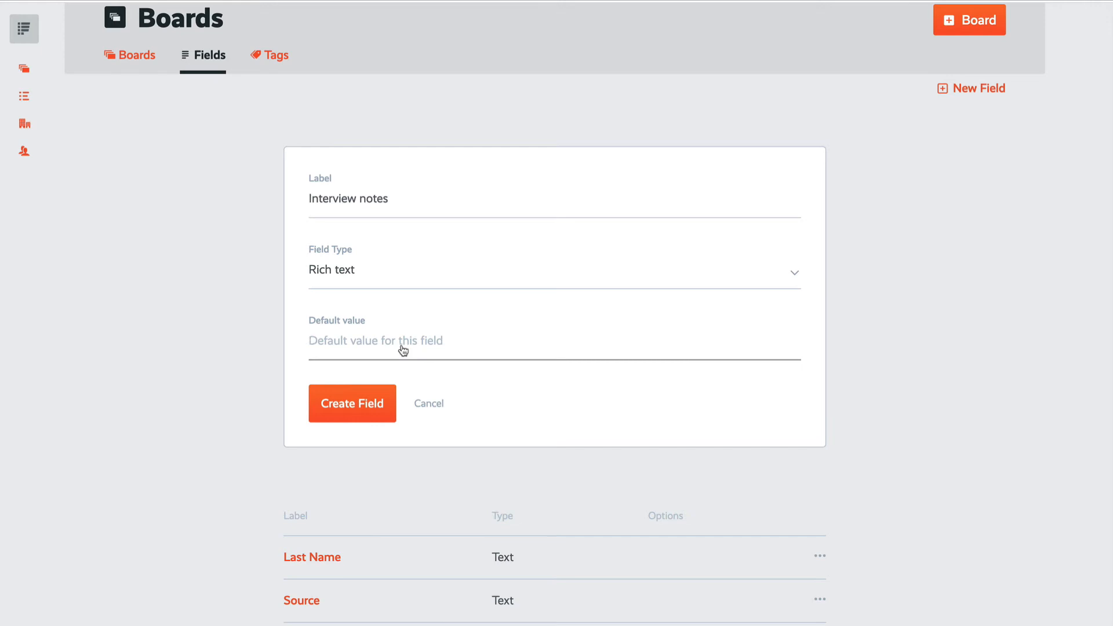
key("ctrl+v")
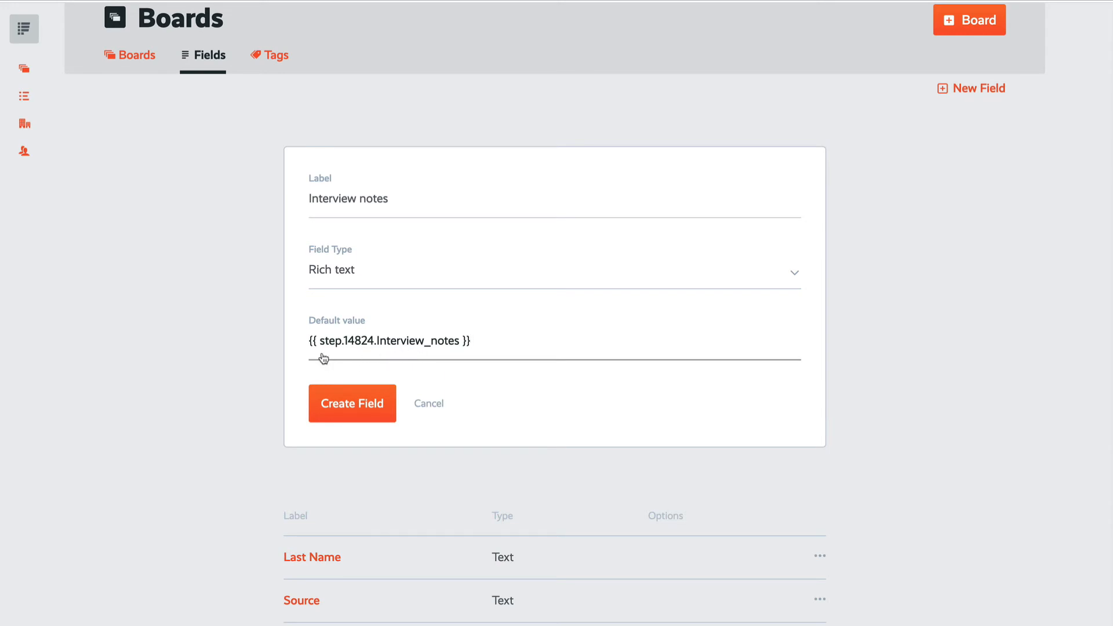
left_click(346, 411)
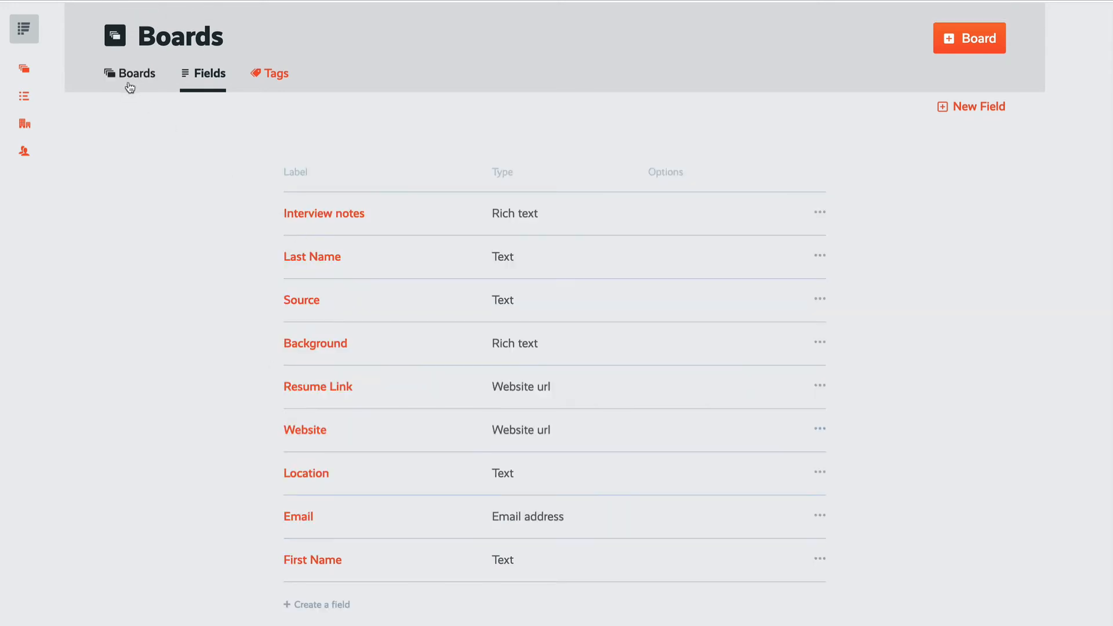
Examine the Applicants board's preloaded fields and the fields available to add to them
left_click(128, 81)
left_click(319, 277)
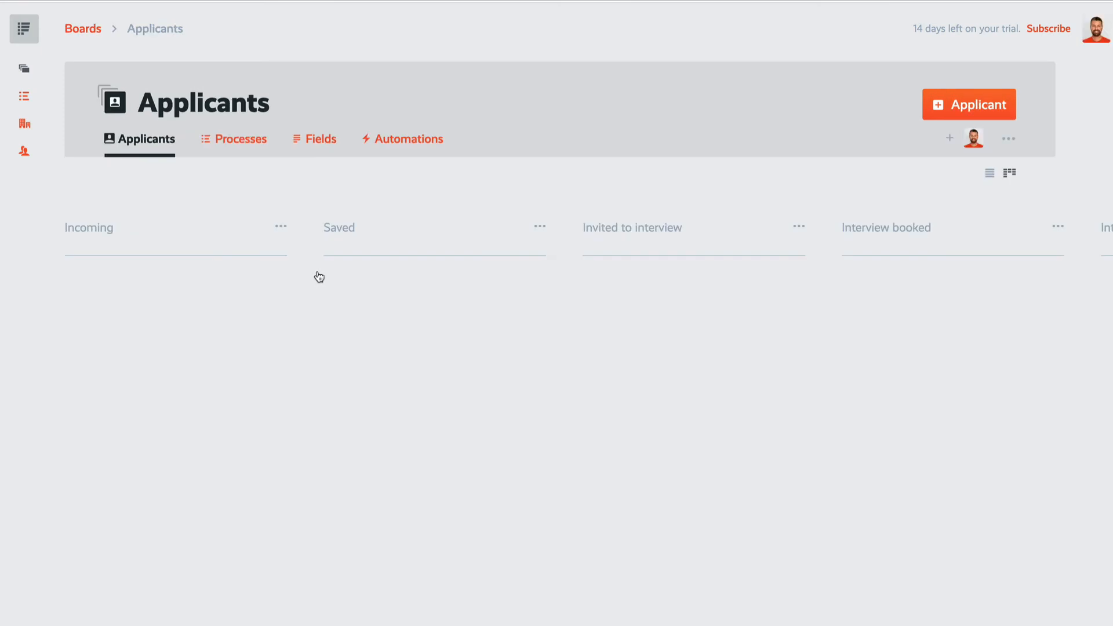
left_click(325, 142)
scroll(400, 290, "down", 2)
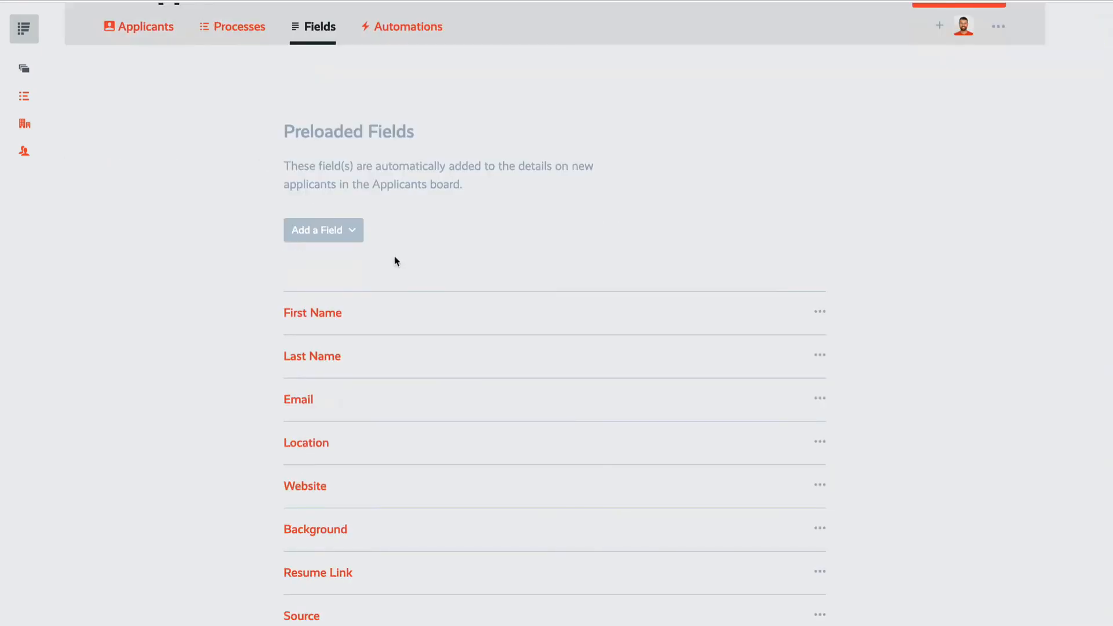
left_click(323, 229)
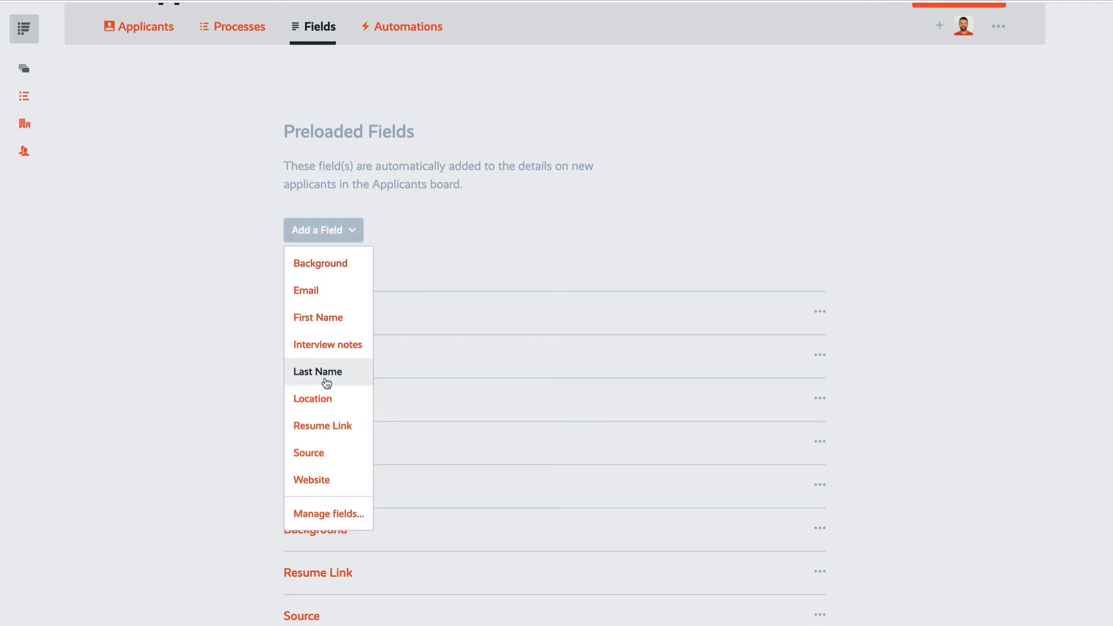
left_click(600, 204)
scroll(603, 209, "down", 1)
scroll(490, 376, "up", 1)
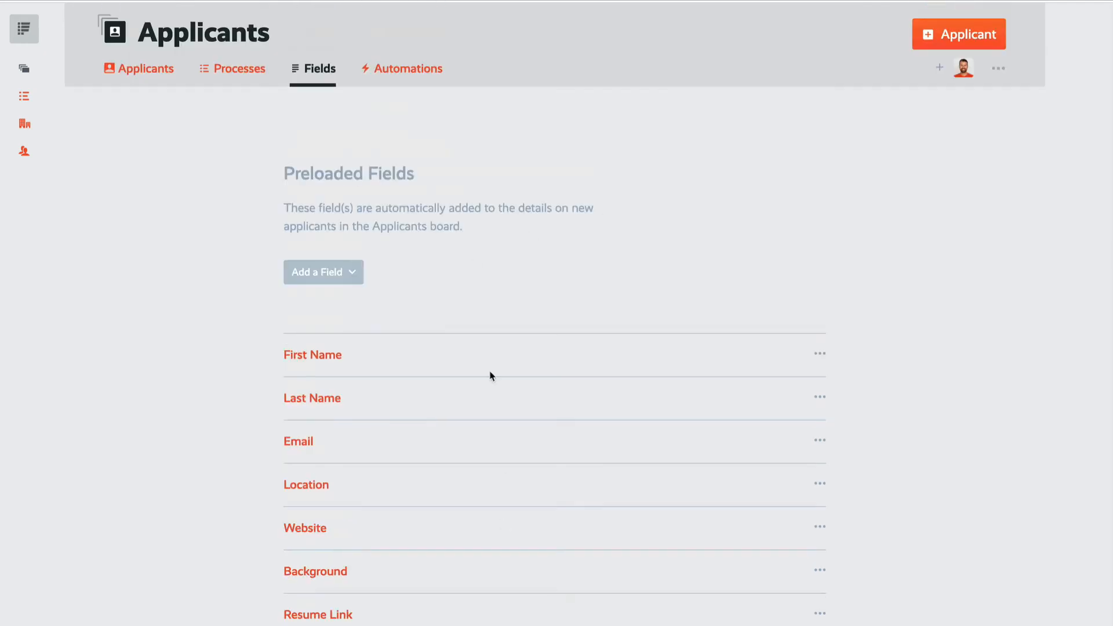
Return to the Hiring Process and add a required radio buttons block labelled "Offer job?" to "Interview + notes"
left_click(29, 101)
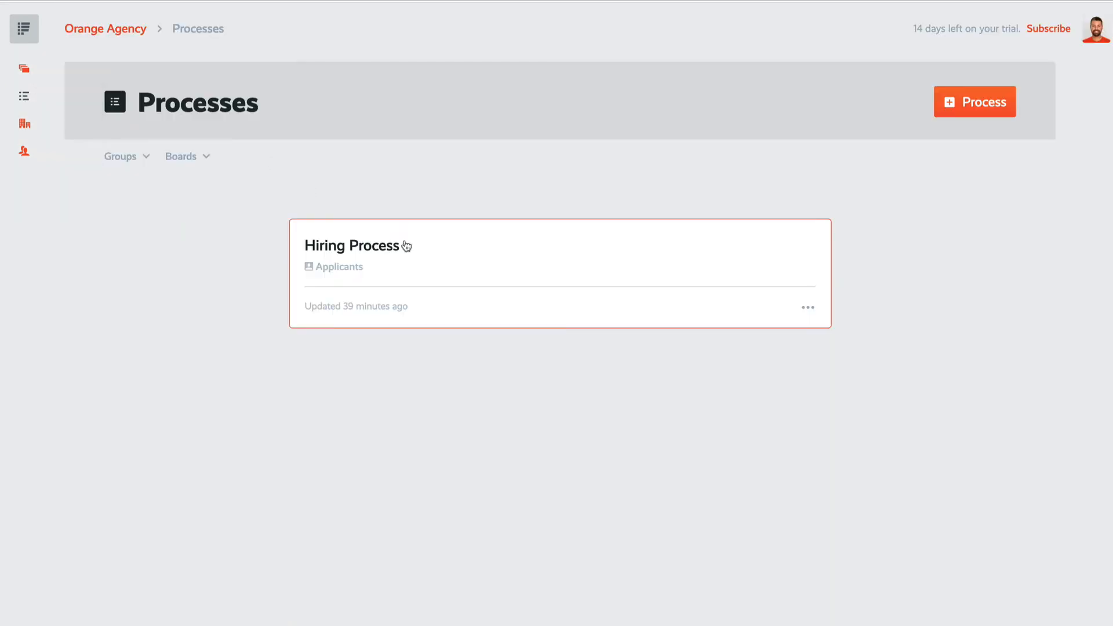
left_click(465, 278)
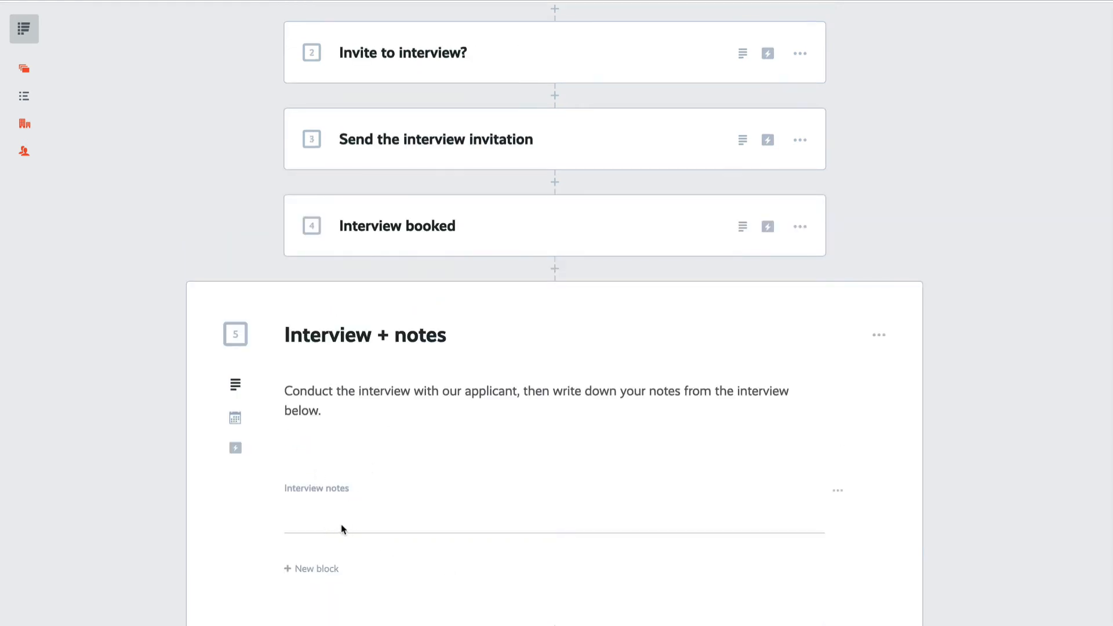
left_click(322, 568)
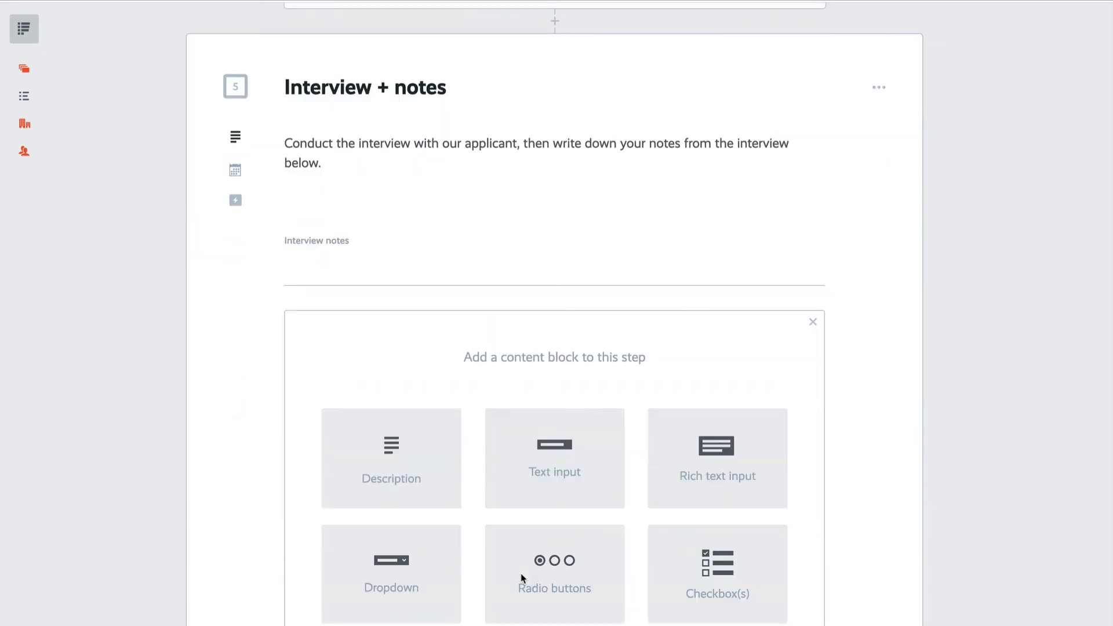
left_click(581, 600)
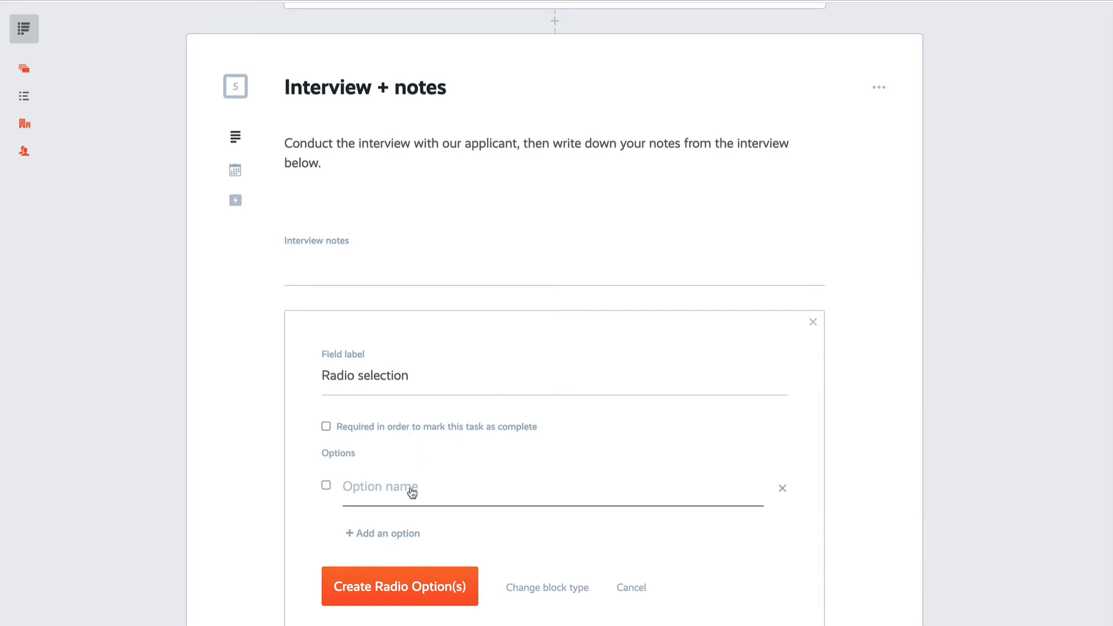
left_click(434, 383)
key("ctrl+a")
type("Offer jo")
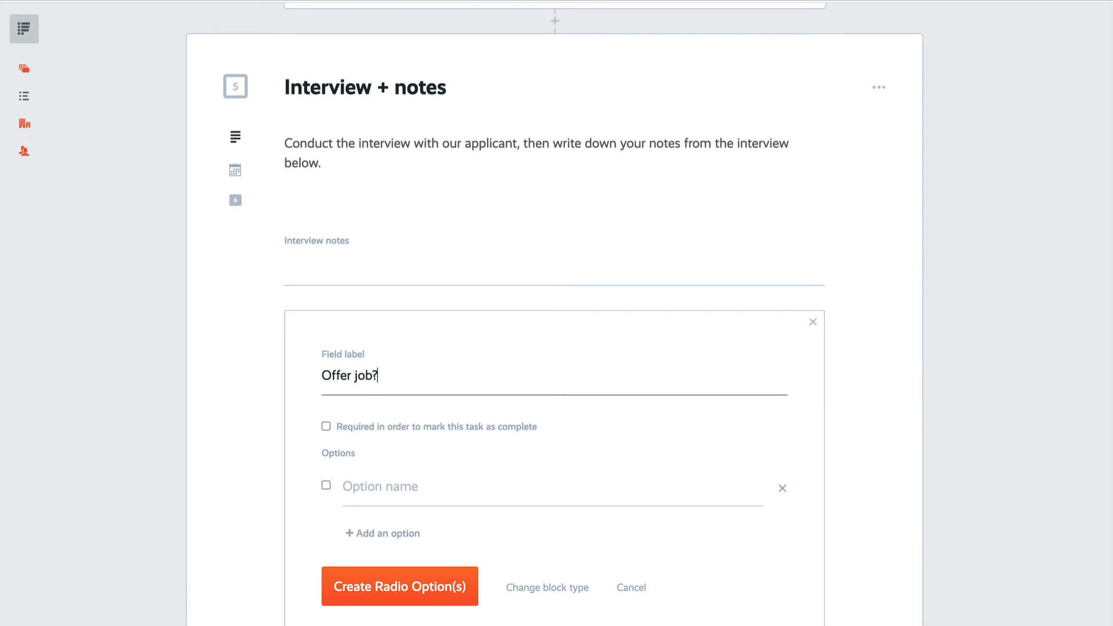
left_click(326, 427)
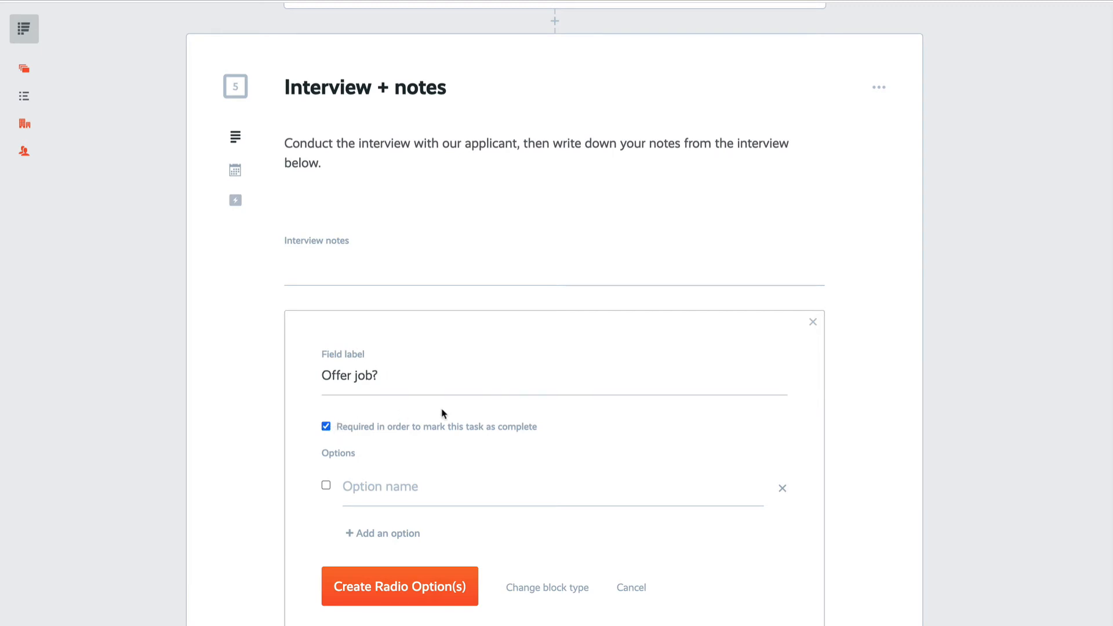
Give the "Offer job?" radio block the options "Make job offer" and "Save for later"
left_click(427, 499)
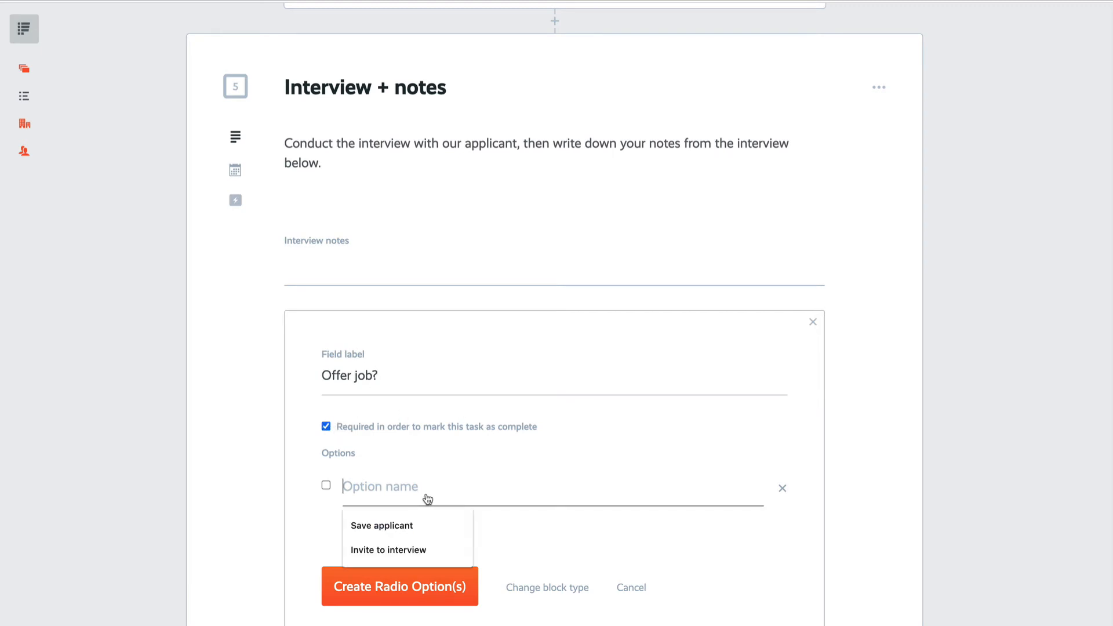
type("Make job of")
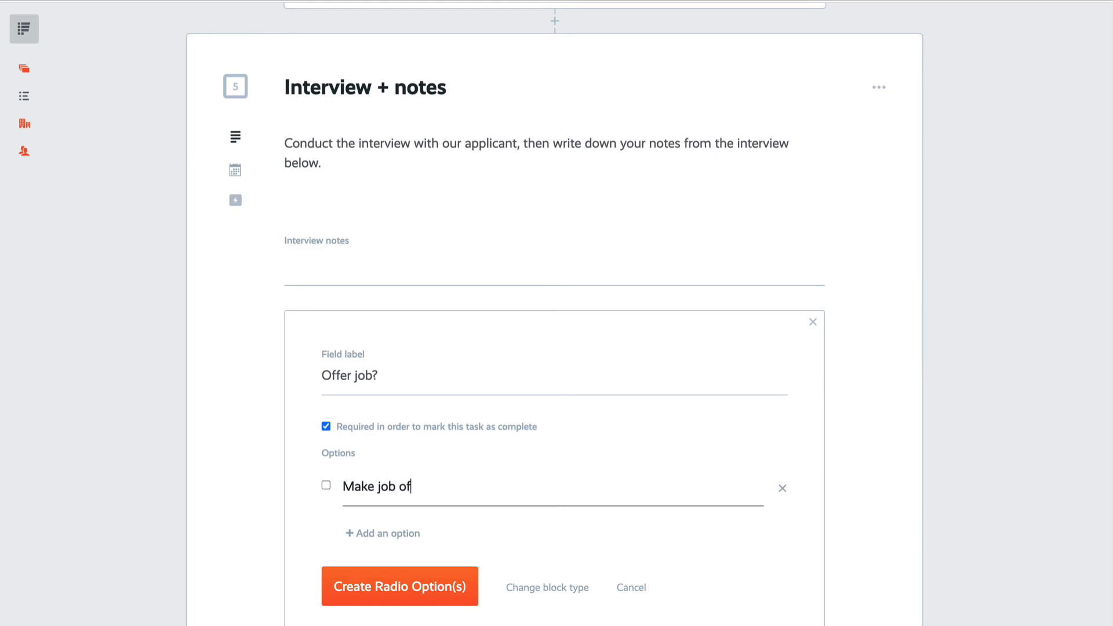
type("fer")
left_click(398, 532)
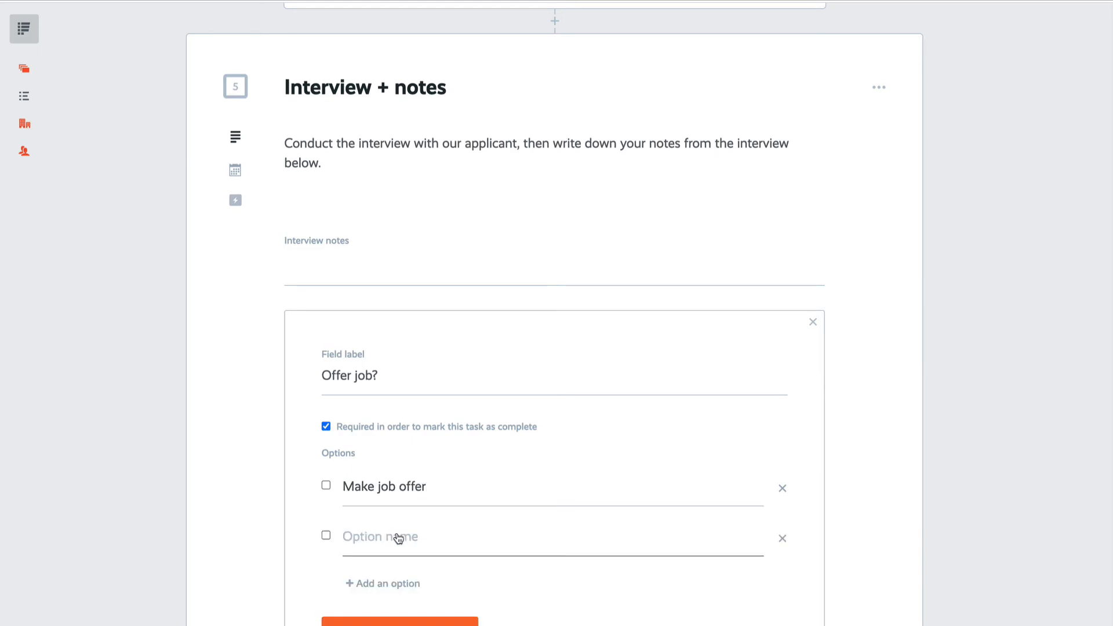
type("Save for later")
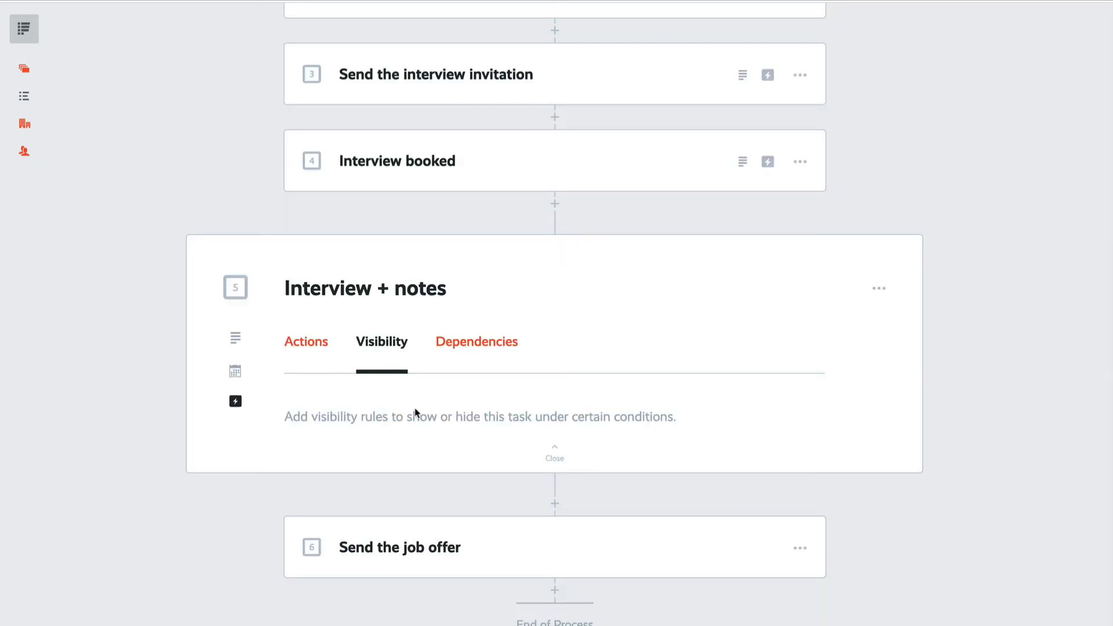
Add a task completion visibility rule to "Interview + notes" requiring that "Interview booked" must be completed
left_click(428, 418)
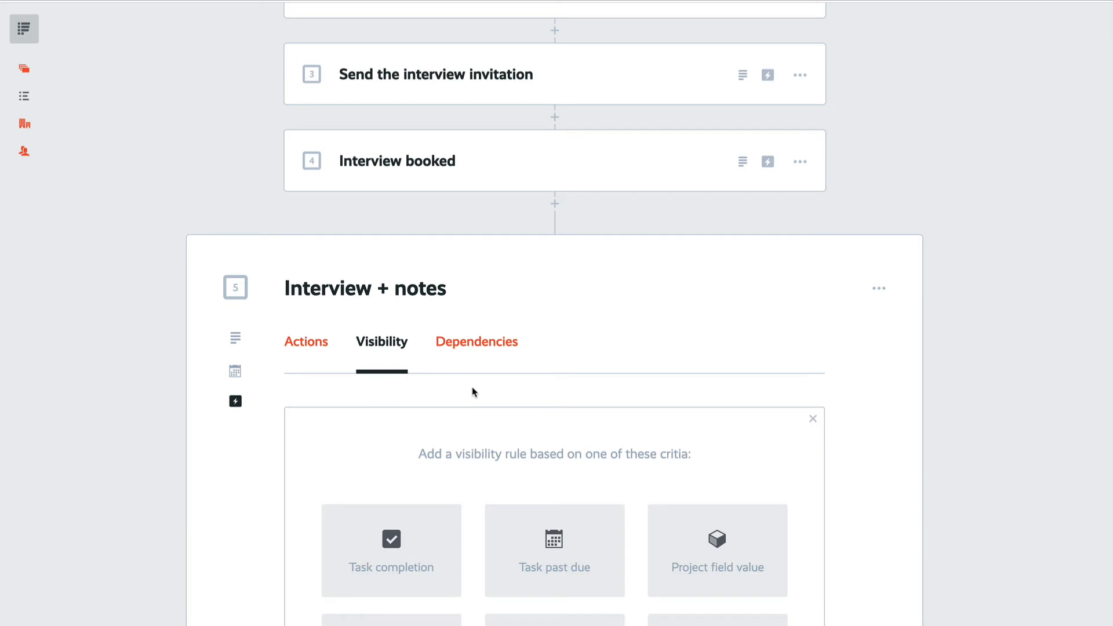
scroll(473, 390, "down", 1)
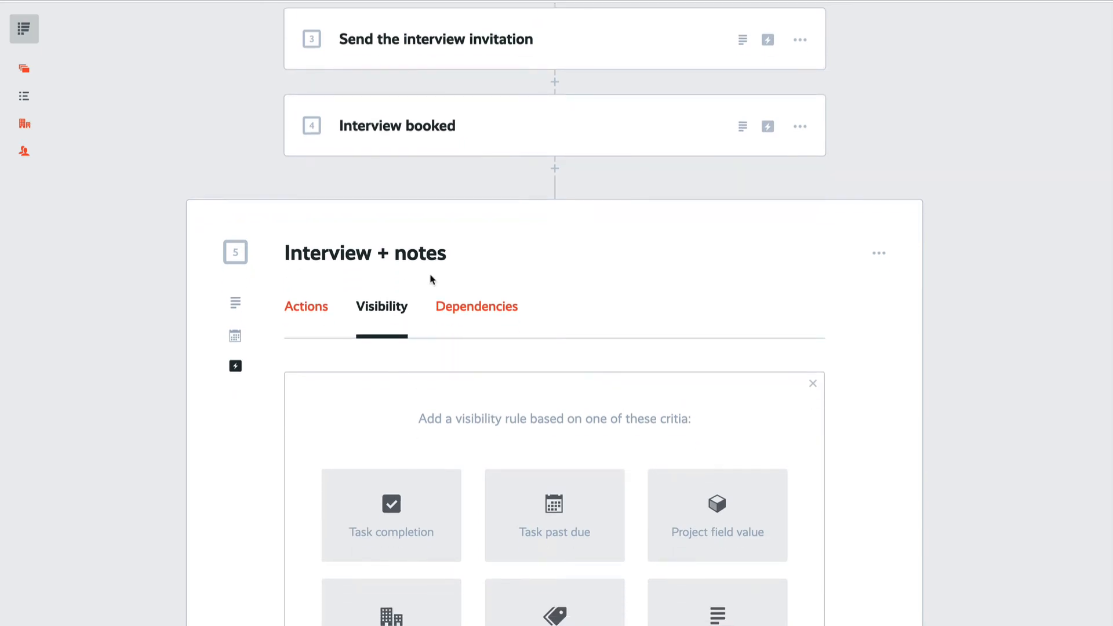
scroll(672, 368, "down", 1)
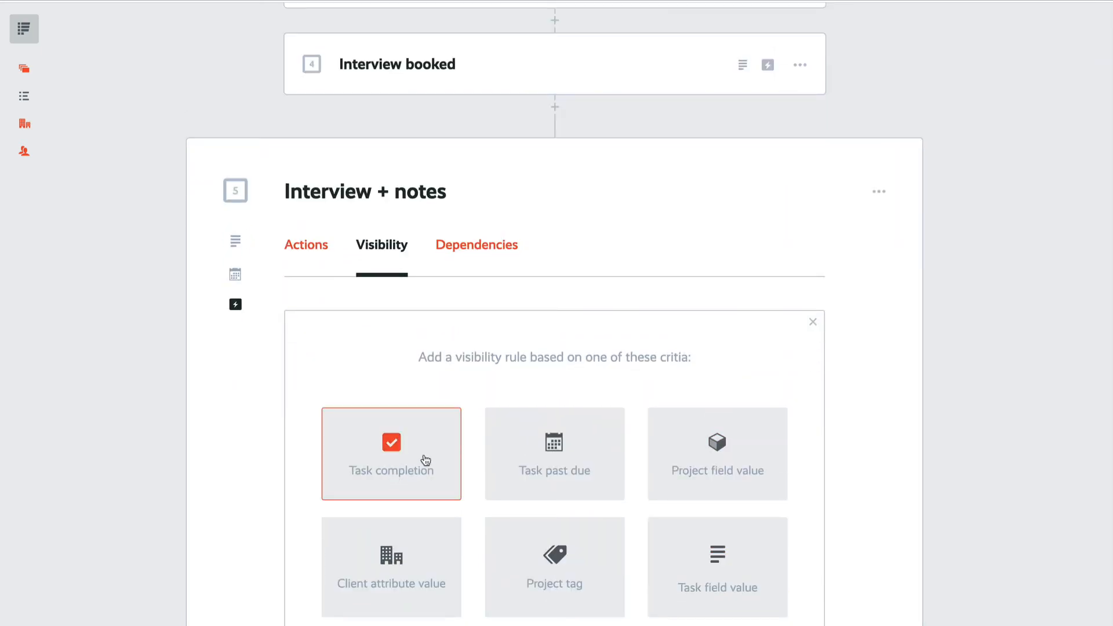
left_click(427, 483)
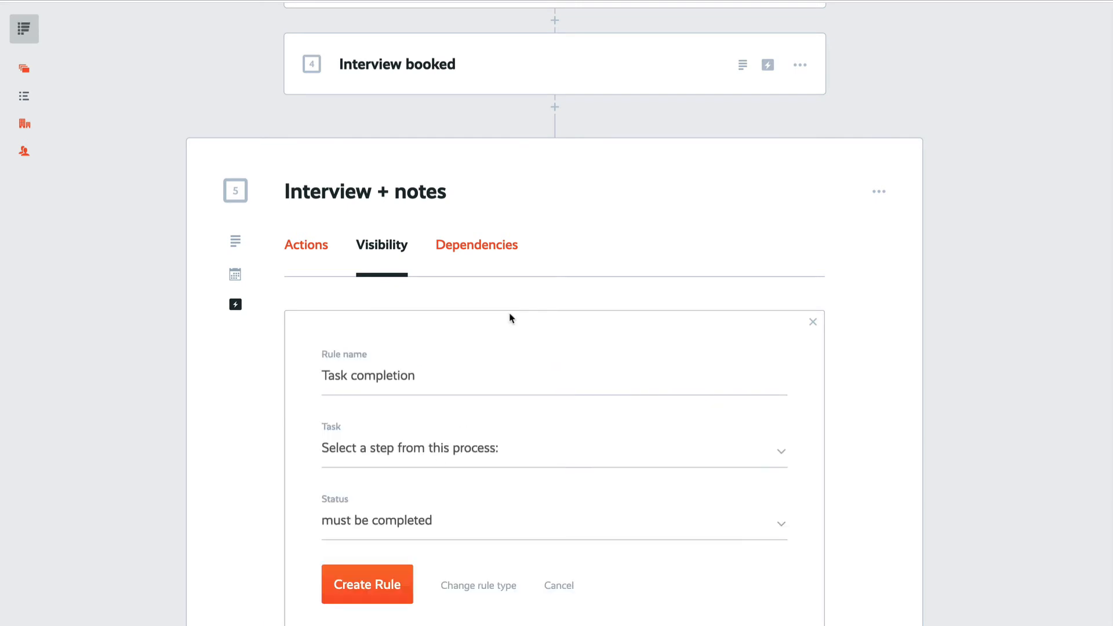
left_click(440, 452)
left_click(442, 526)
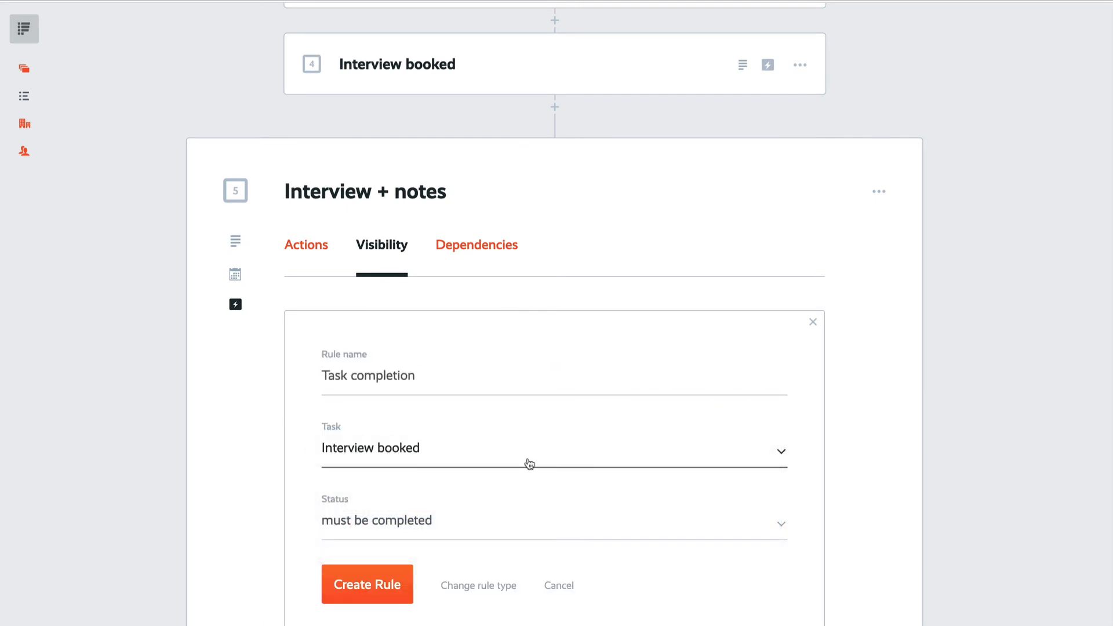
left_click(373, 592)
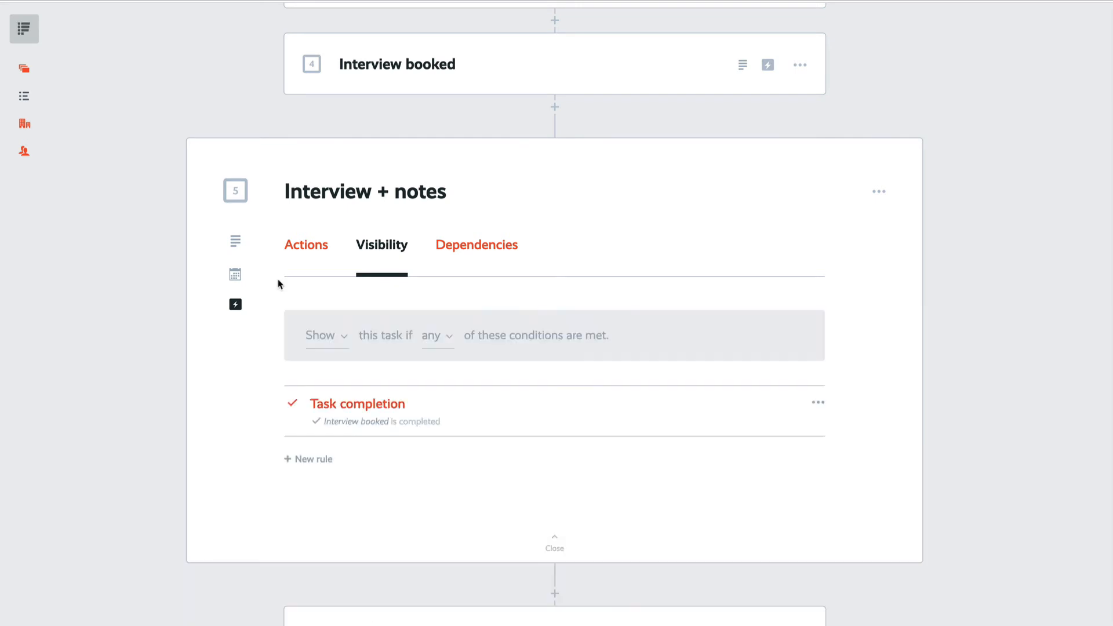
Add an action to "Interview + notes" that moves the project to the "Applicants | Interview complete" kanban list on completion
left_click(311, 249)
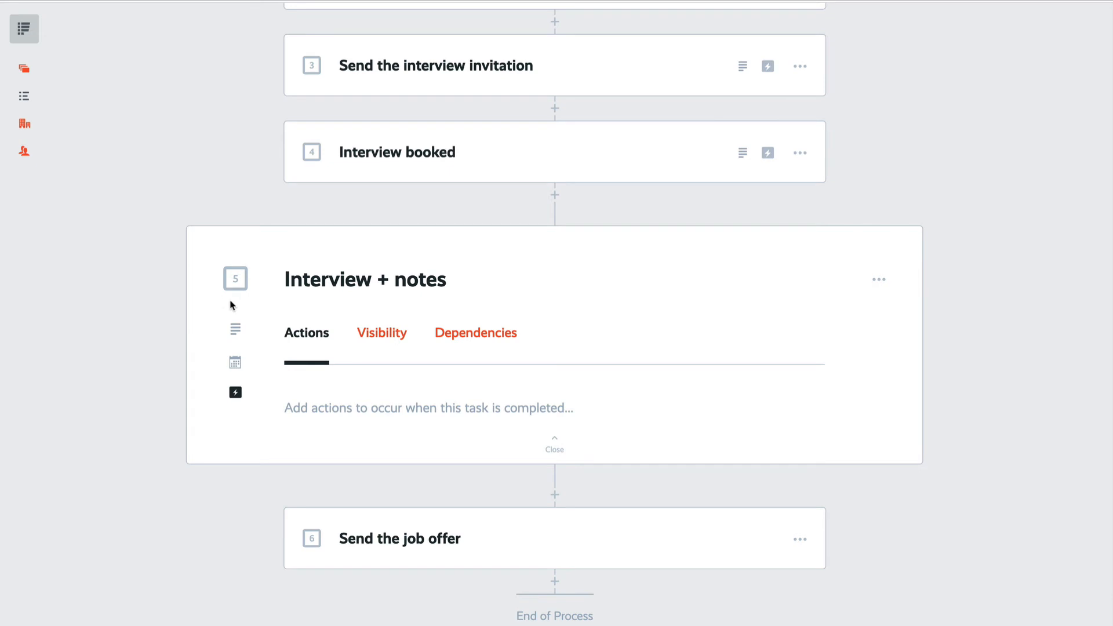
left_click(449, 417)
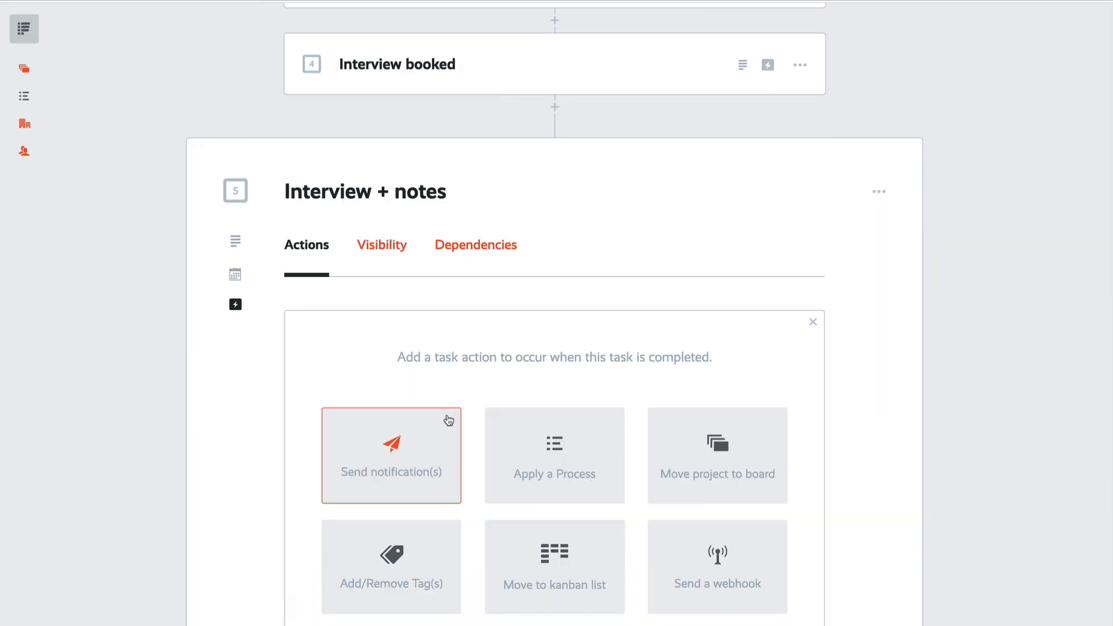
left_click(577, 562)
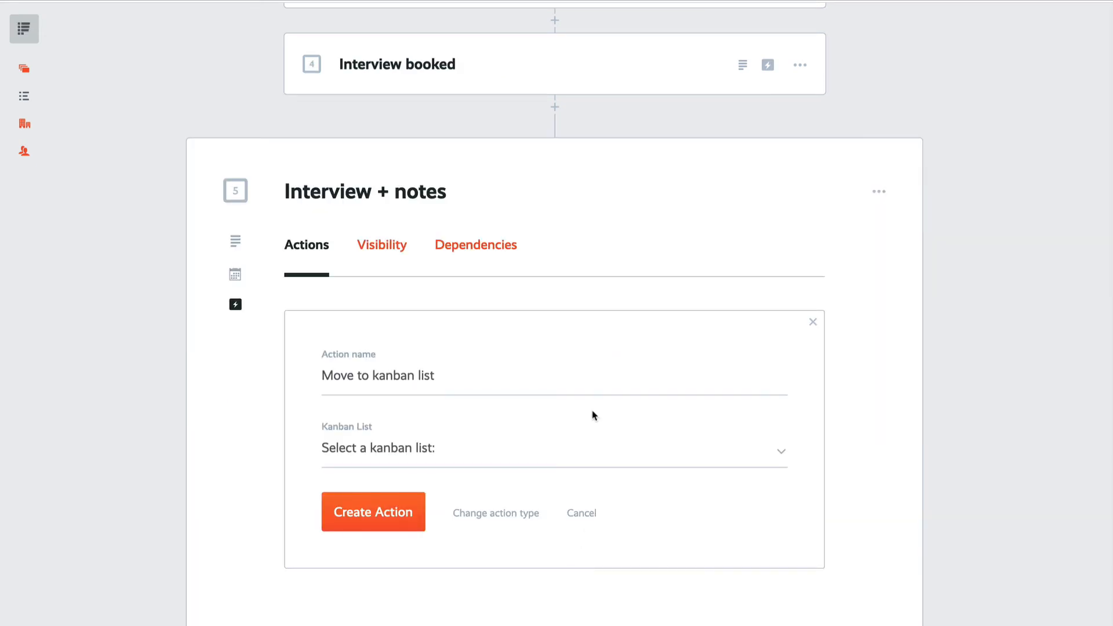
left_click(415, 456)
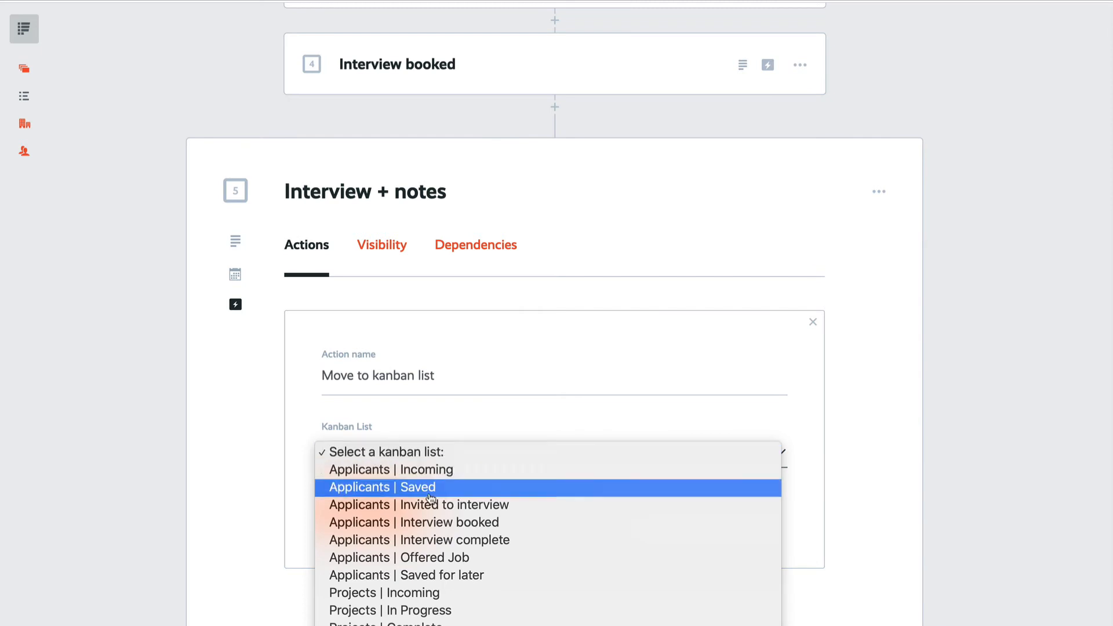
left_click(468, 544)
left_click(394, 522)
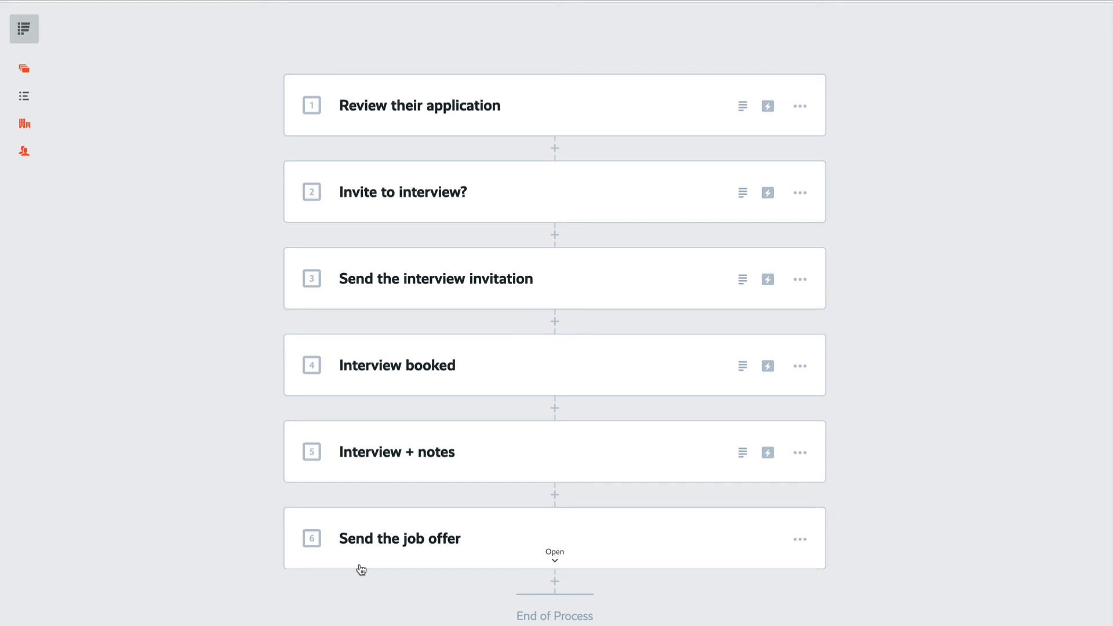
Review the "Offer job?" options in "Interview + notes" and add a step titled "Save applicant for later" at the process's end
left_click(743, 456)
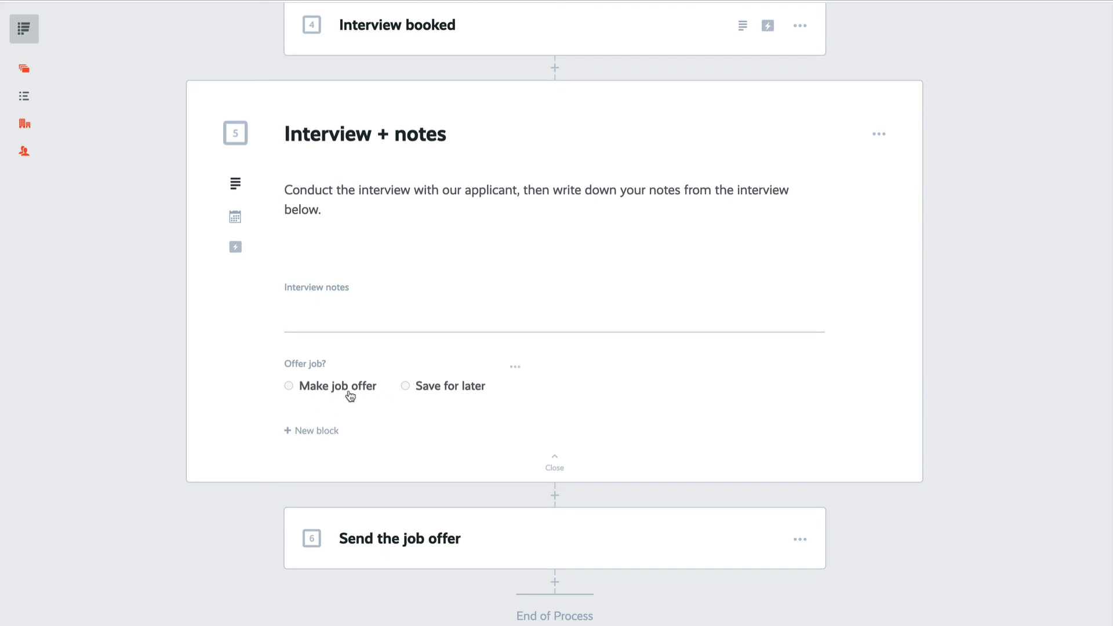
left_click(555, 464)
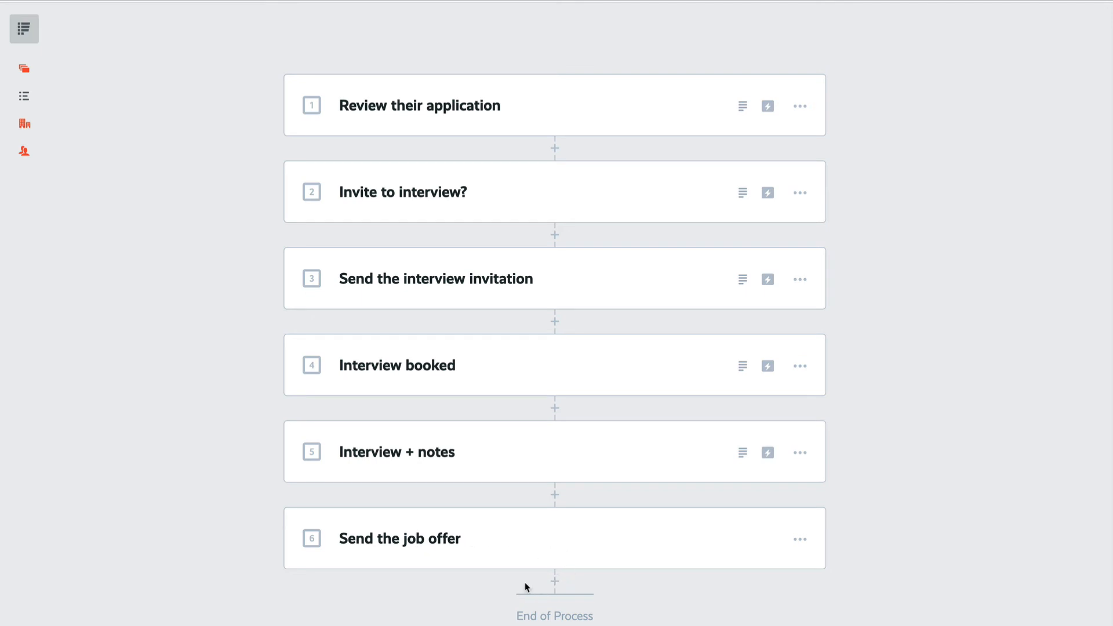
left_click(554, 581)
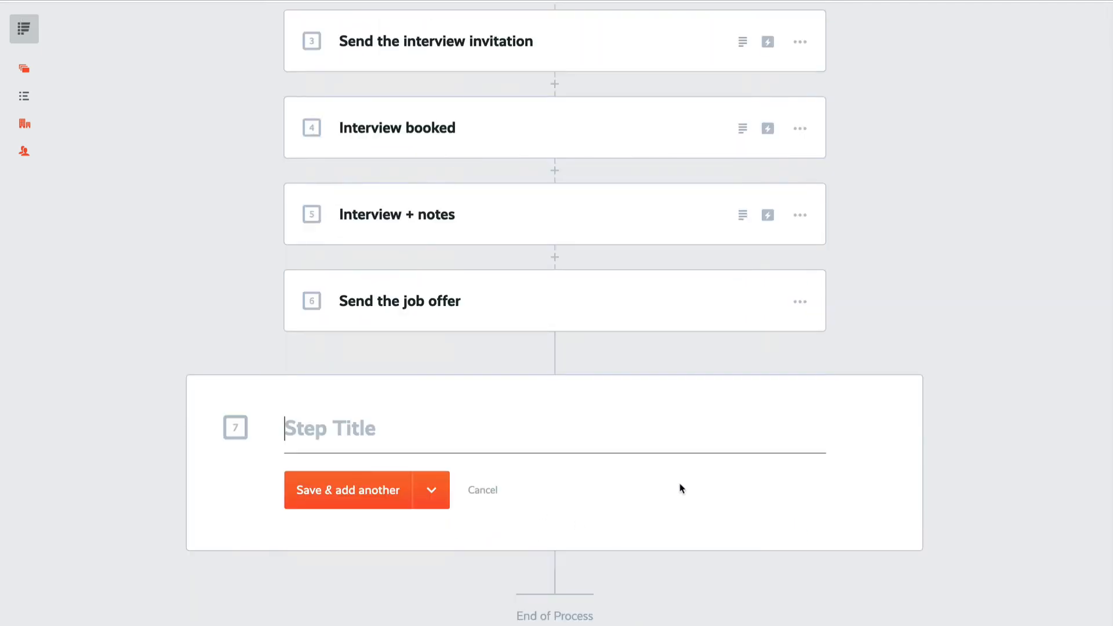
type("Save app")
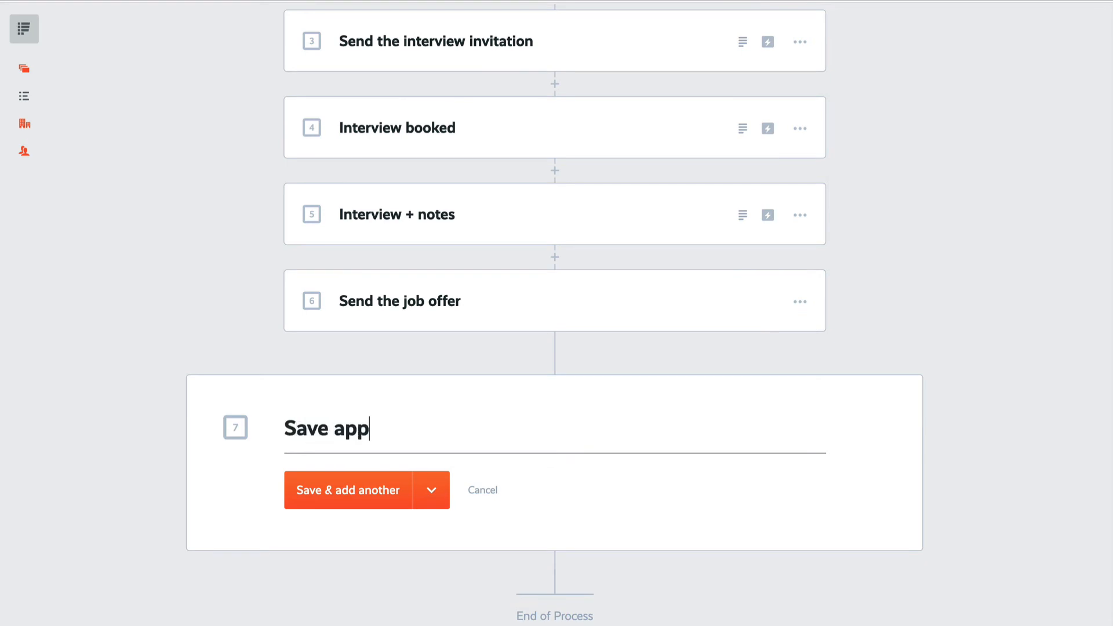
type("licant for later")
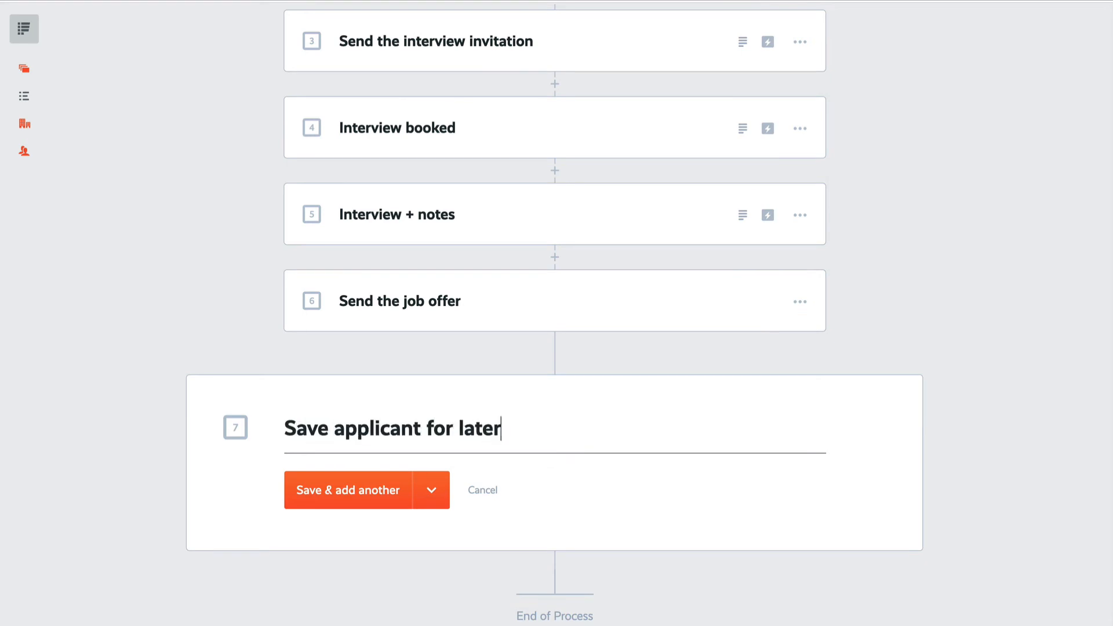
left_click(433, 497)
left_click(448, 530)
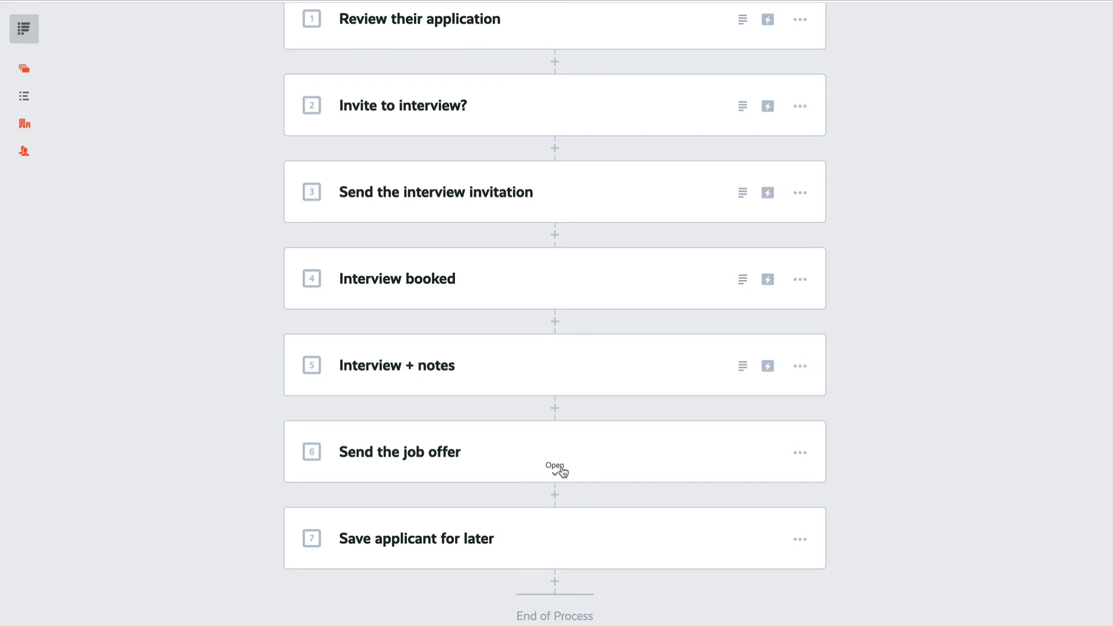
Describe "Send the job offer" as "If you're ready to offer the person the job, use the email template below to send them the offer."
left_click(559, 469)
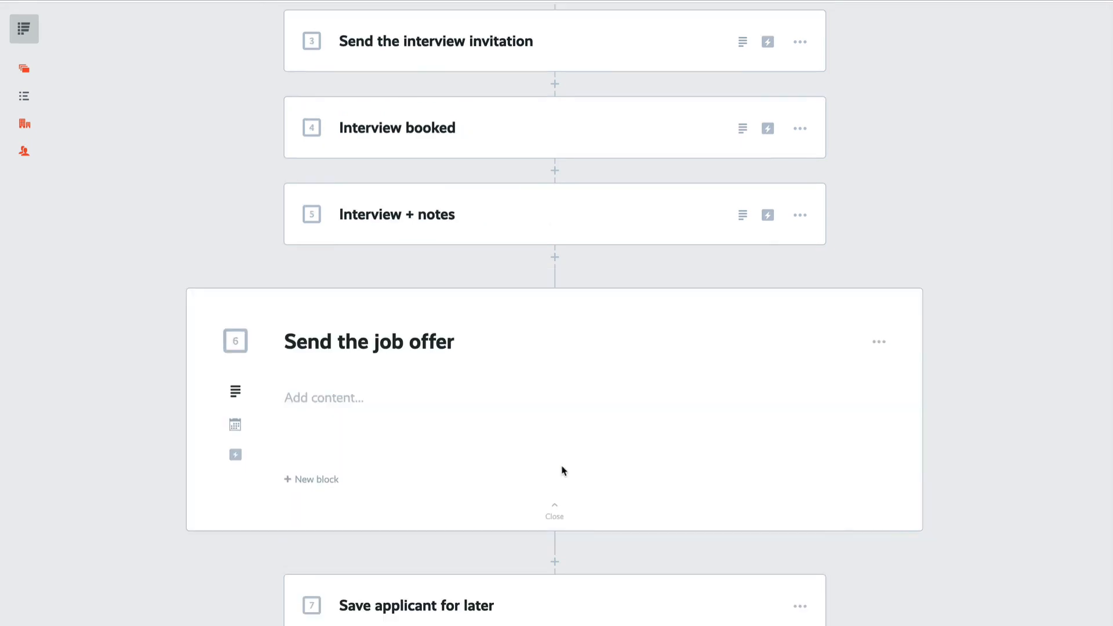
left_click(331, 407)
type("If you're ready to offer the person the job, use the email template below to send them the offer.")
Add a separator block below the description of "Send the job offer", keeping its default label
left_click(318, 544)
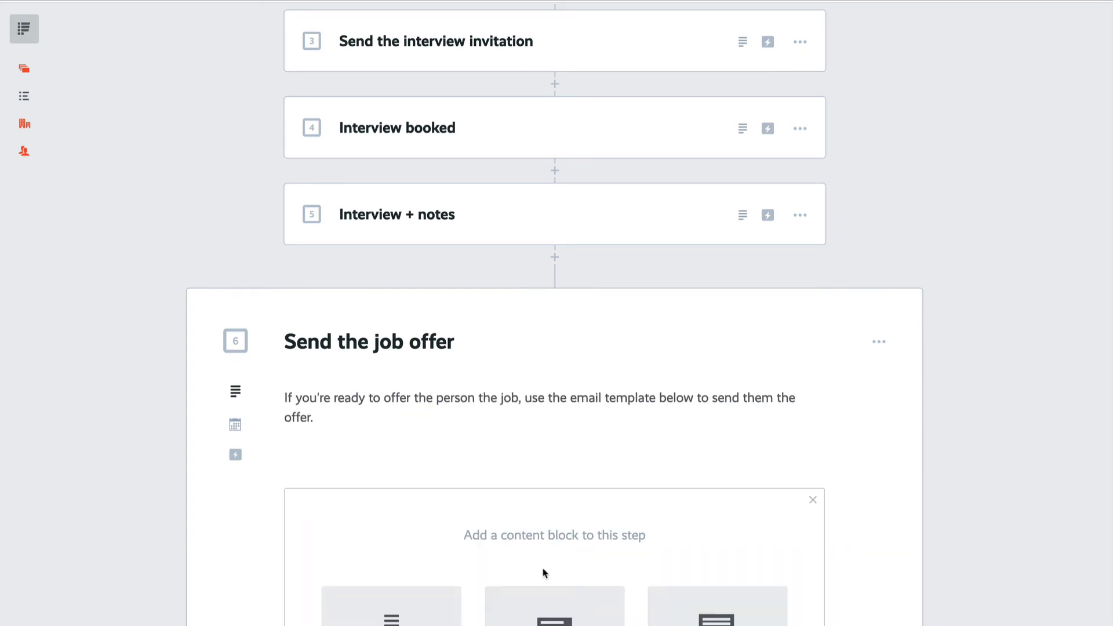
scroll(547, 580, "down", 9)
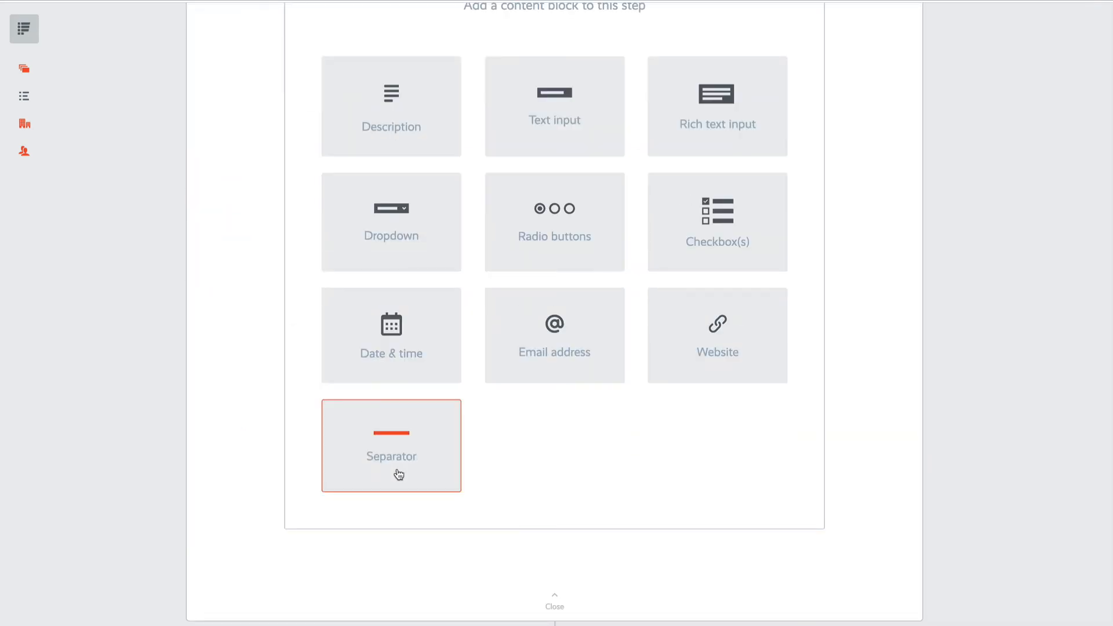
left_click(427, 467)
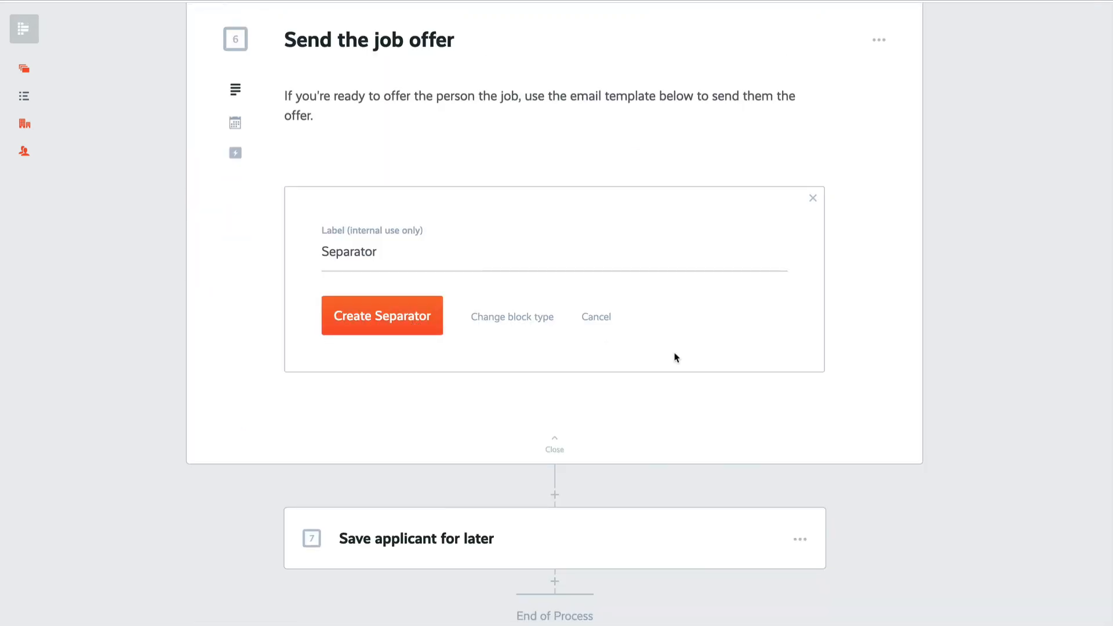
key("Return")
Start a rich text input block below the separator and label it "Job offer email template"
left_click(306, 415)
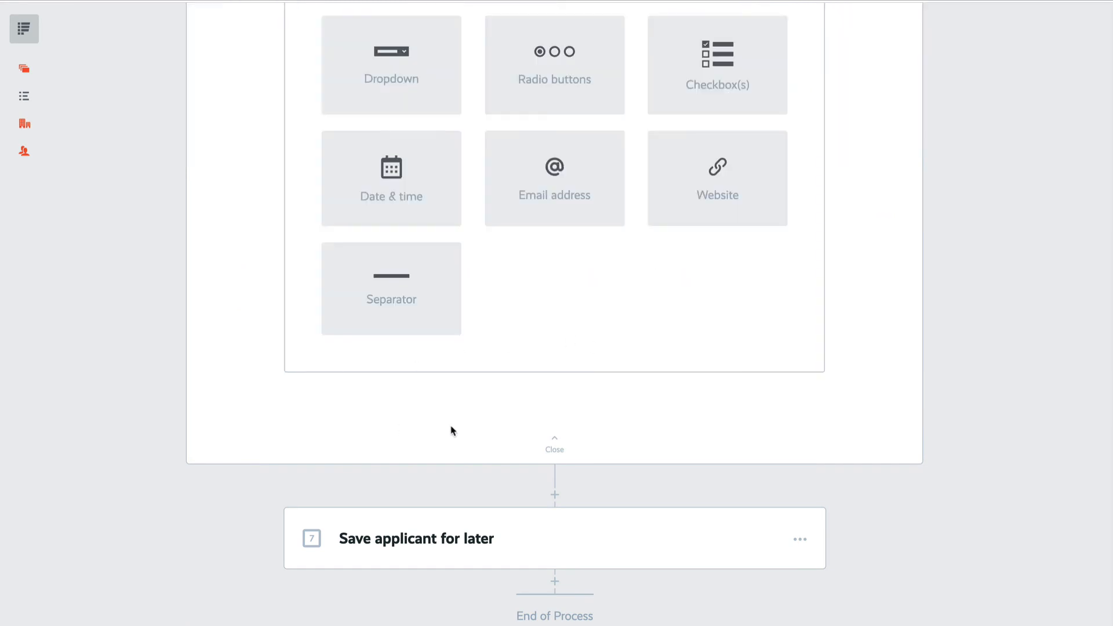
scroll(452, 429, "up", 7)
left_click(742, 331)
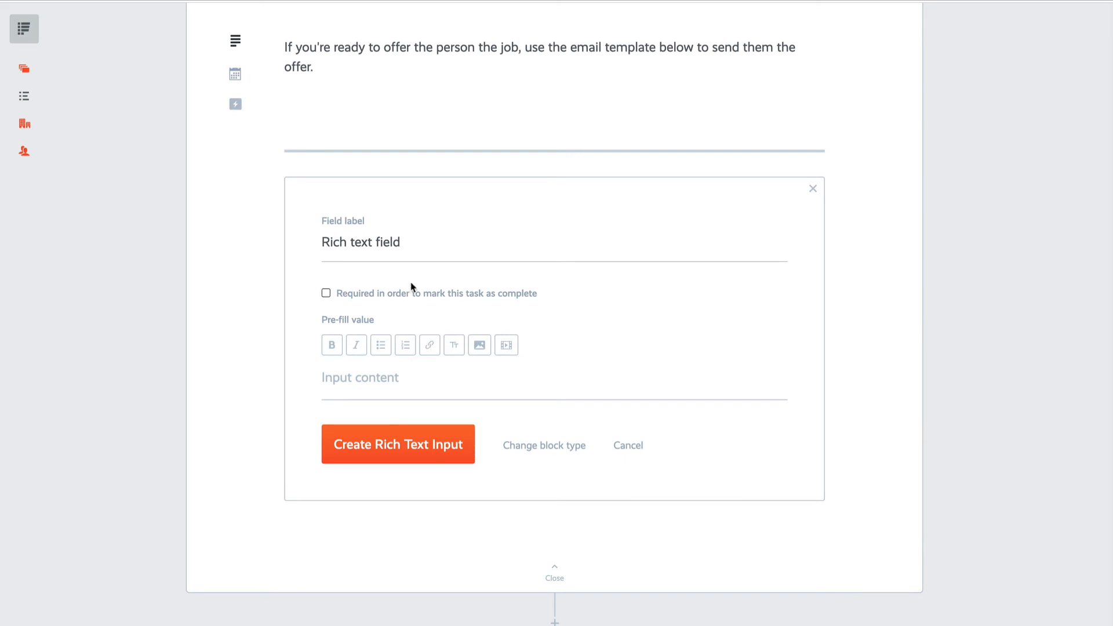
triple_click(439, 245)
type("Job of")
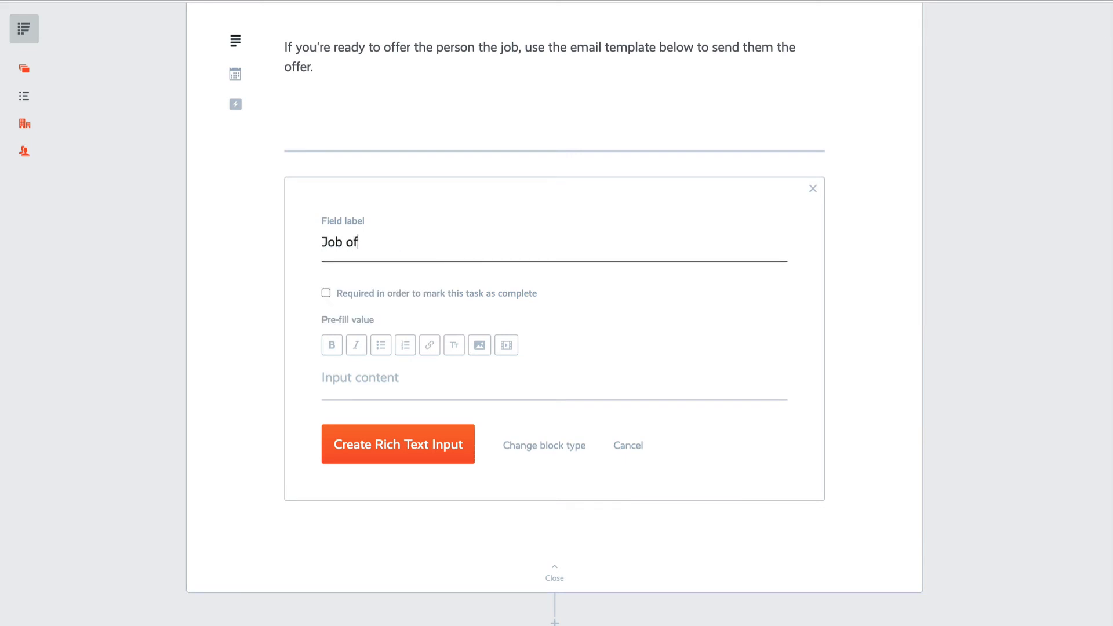
type("fer email template")
Pre-fill the job offer template with "Hi {{ project.first_name }},", the job offer message and the hiring manager's signature, and create the block
left_click(402, 384)
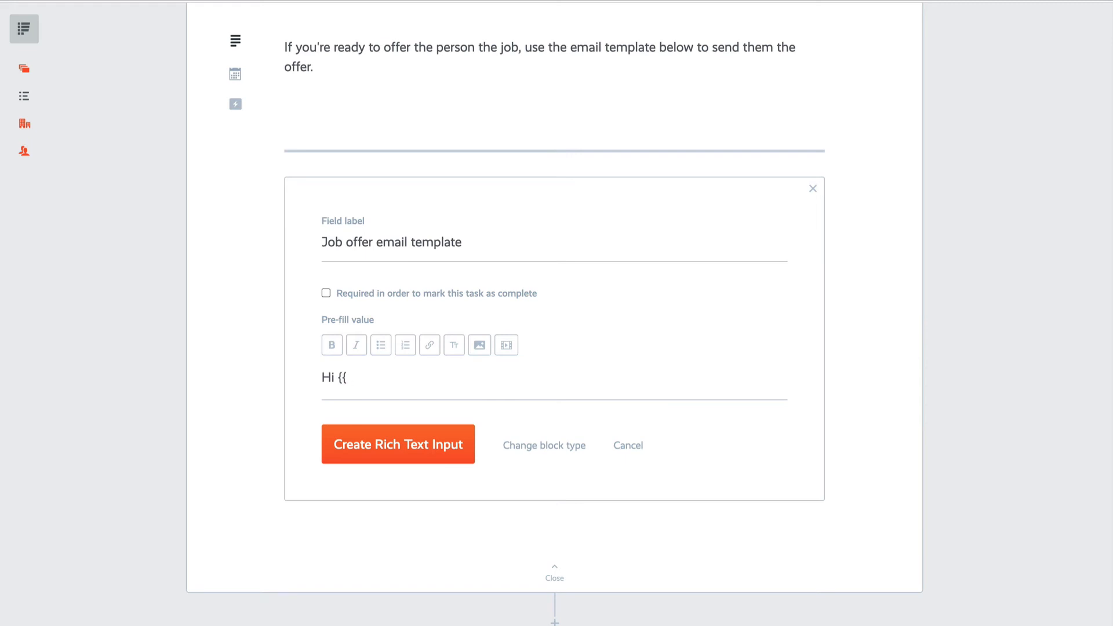
type("Hi {{ project.first_name")
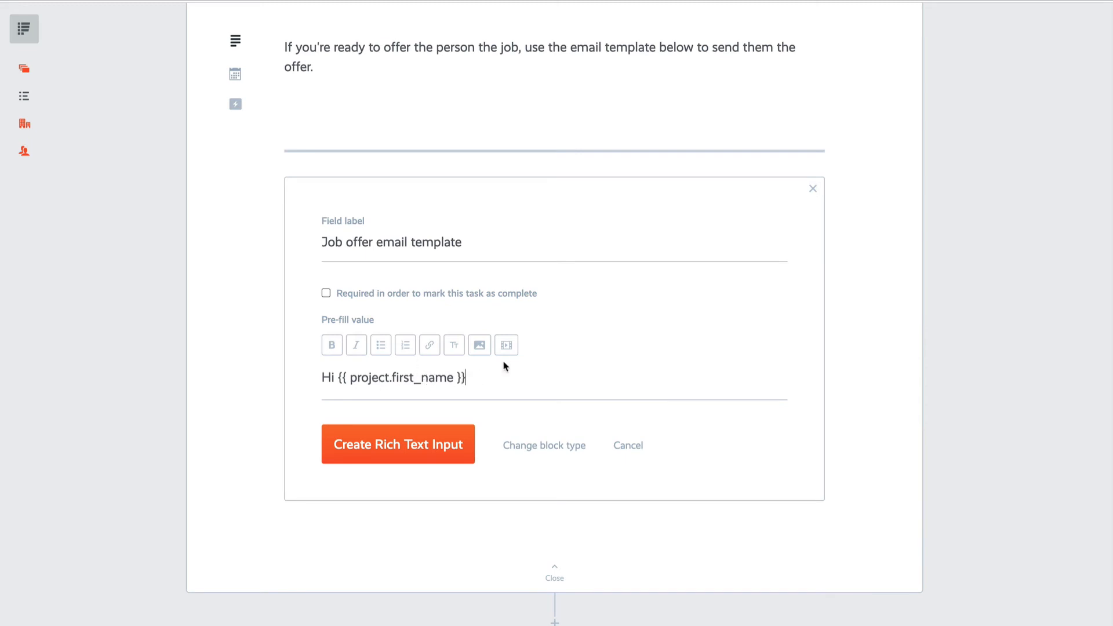
type(" }},")
key("Return")
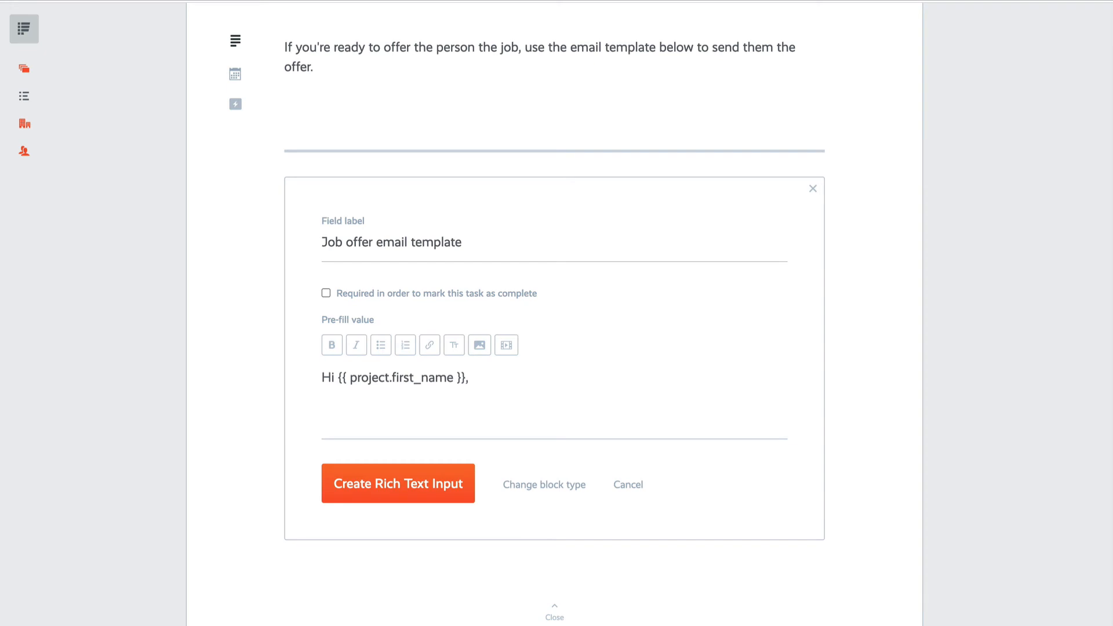
type("It was great to speak to you in your job interview.  It is my pleasure to report that we would like to officially offer you the job!  Please reply to this email to let me know if you're ready to accept the offer and begin our new employee onboarding process.  We're excited to work with you!  Thanks,  Brian Casel Hiring Manager")
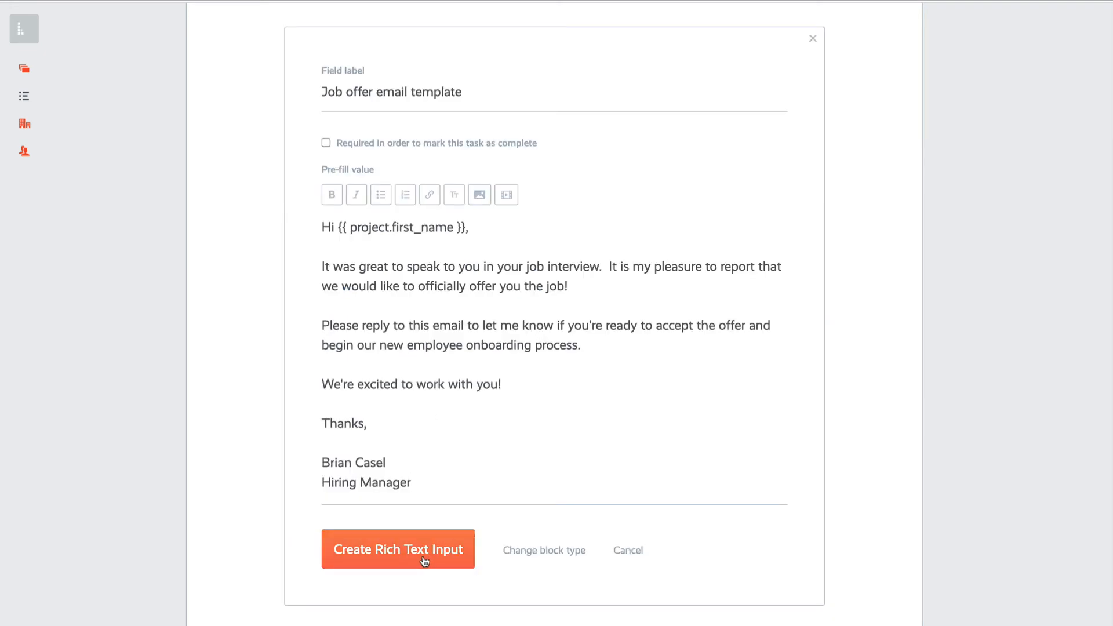
left_click(424, 561)
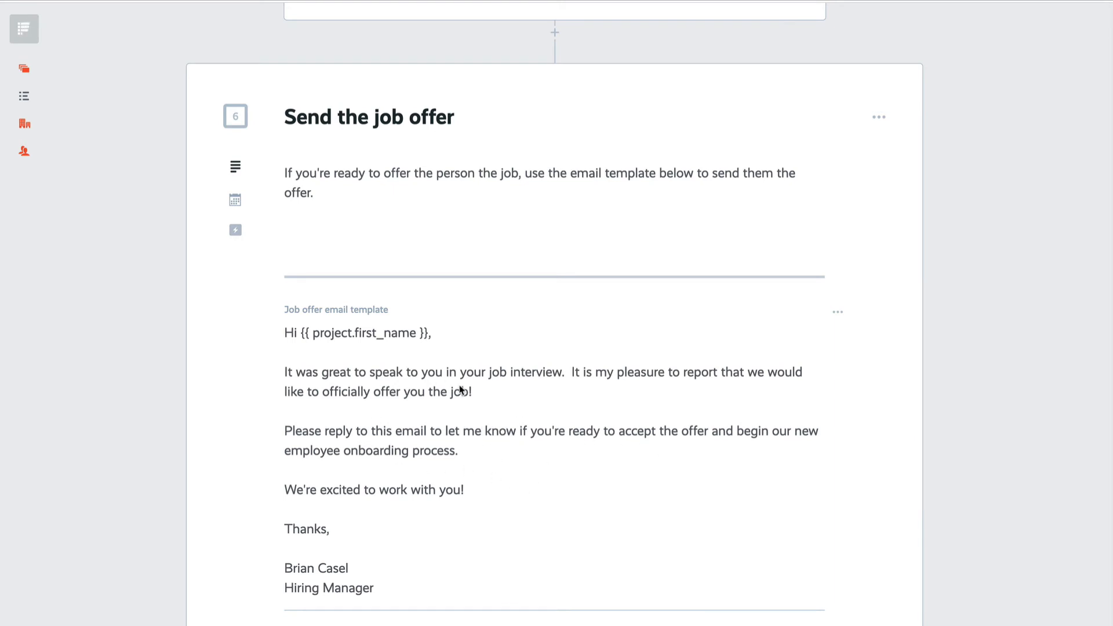
Add a task field value visibility rule to "Send the job offer" requiring that "Offer job?" in "Interview + notes" must contain "job"
scroll(495, 487, "down", 2)
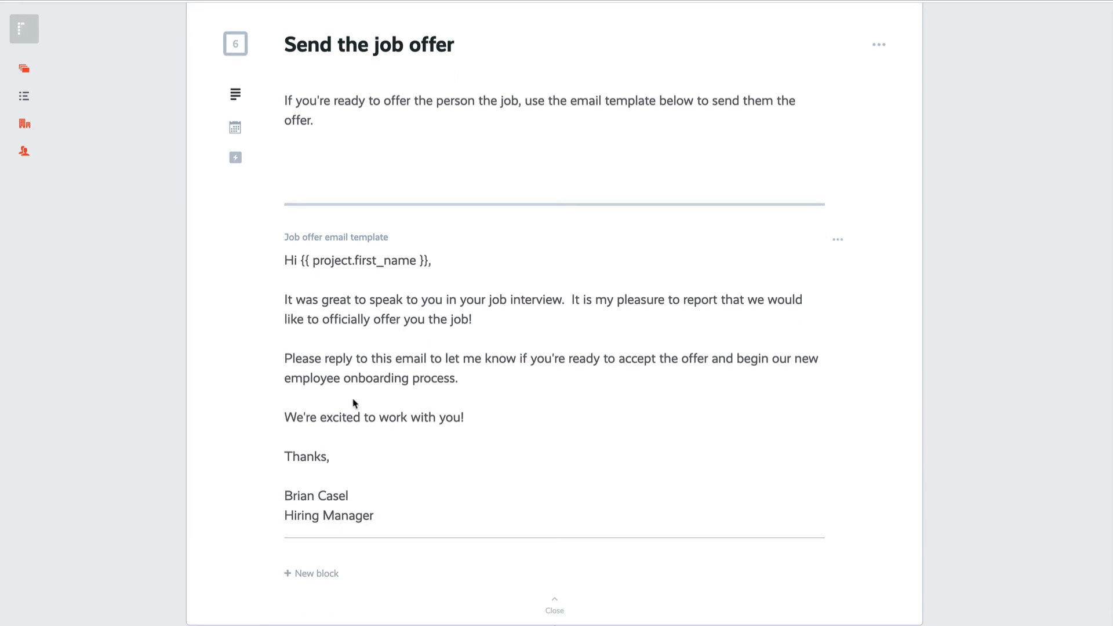
scroll(486, 544, "up", 1)
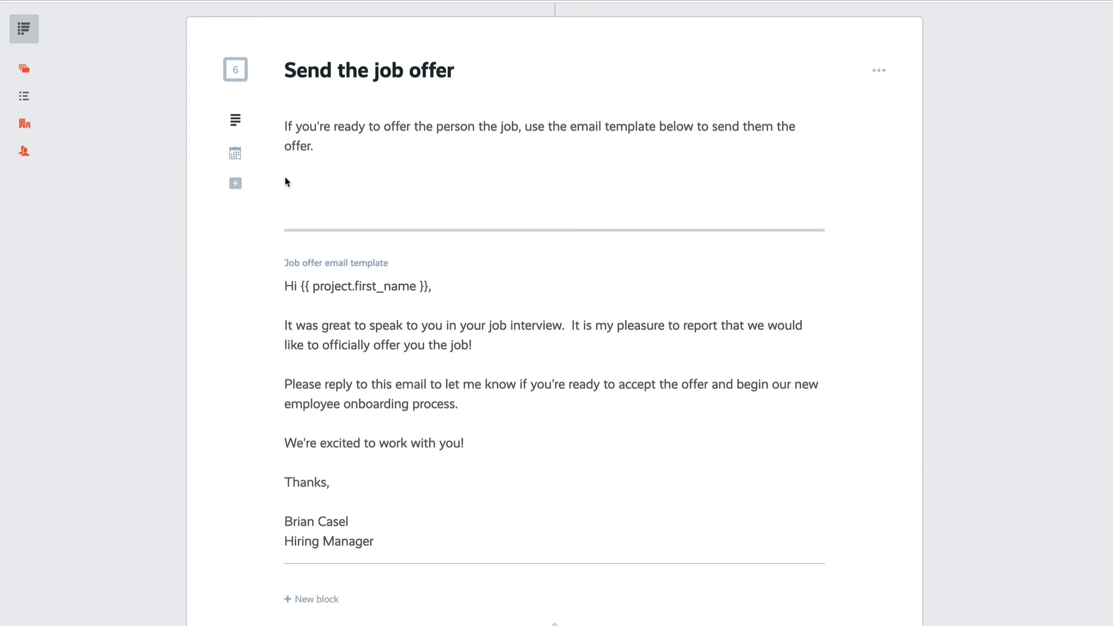
scroll(285, 180, "up", 4)
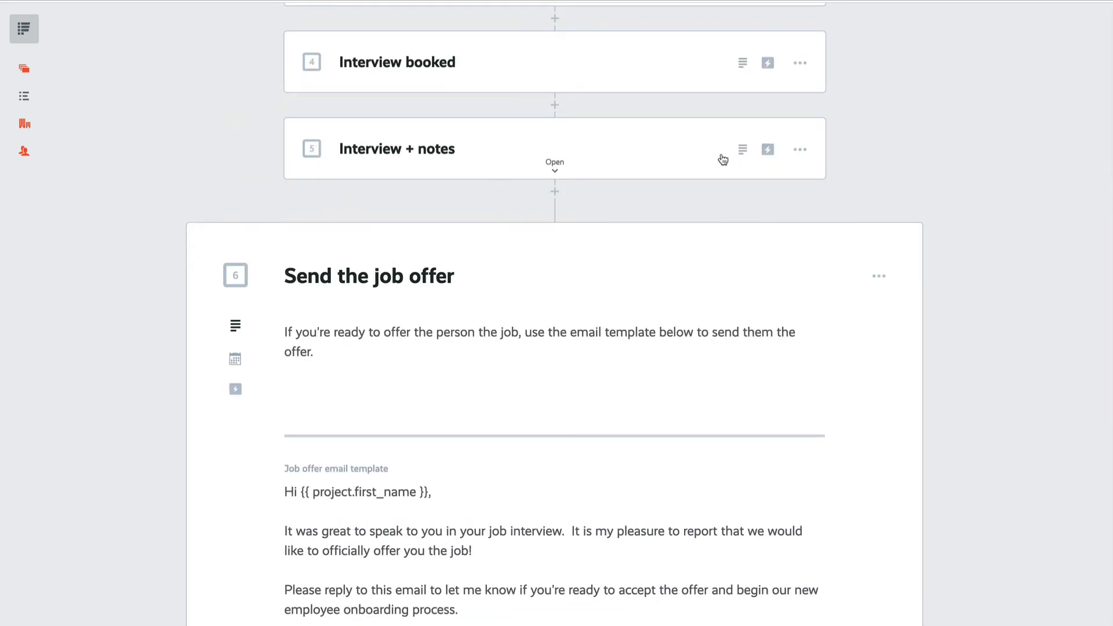
left_click(234, 395)
left_click(554, 439)
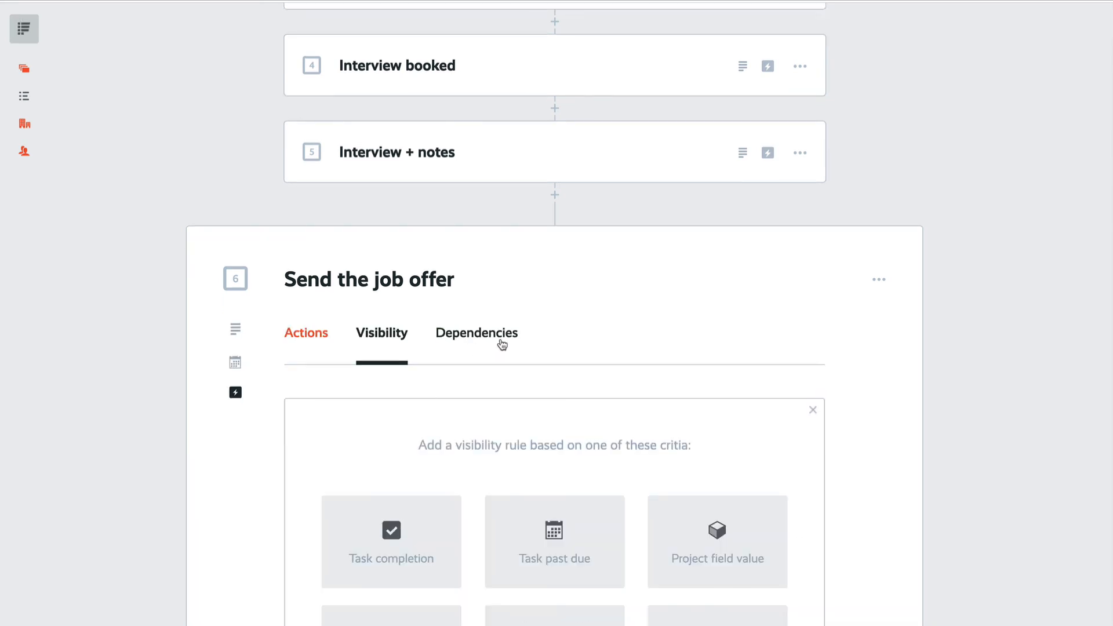
scroll(499, 342, "down", 3)
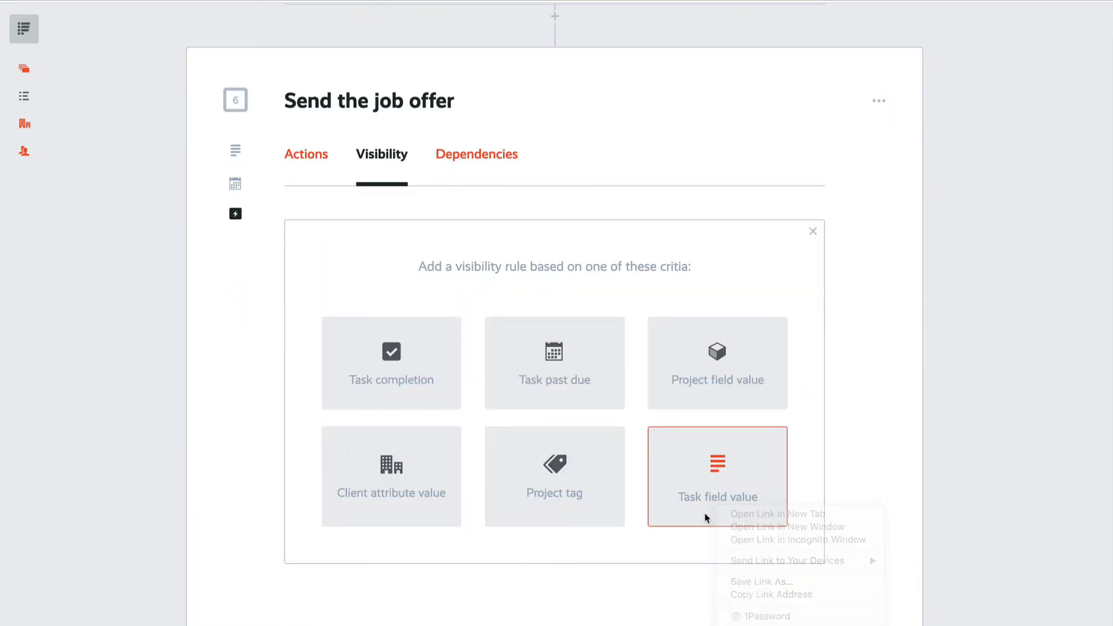
left_click(702, 511)
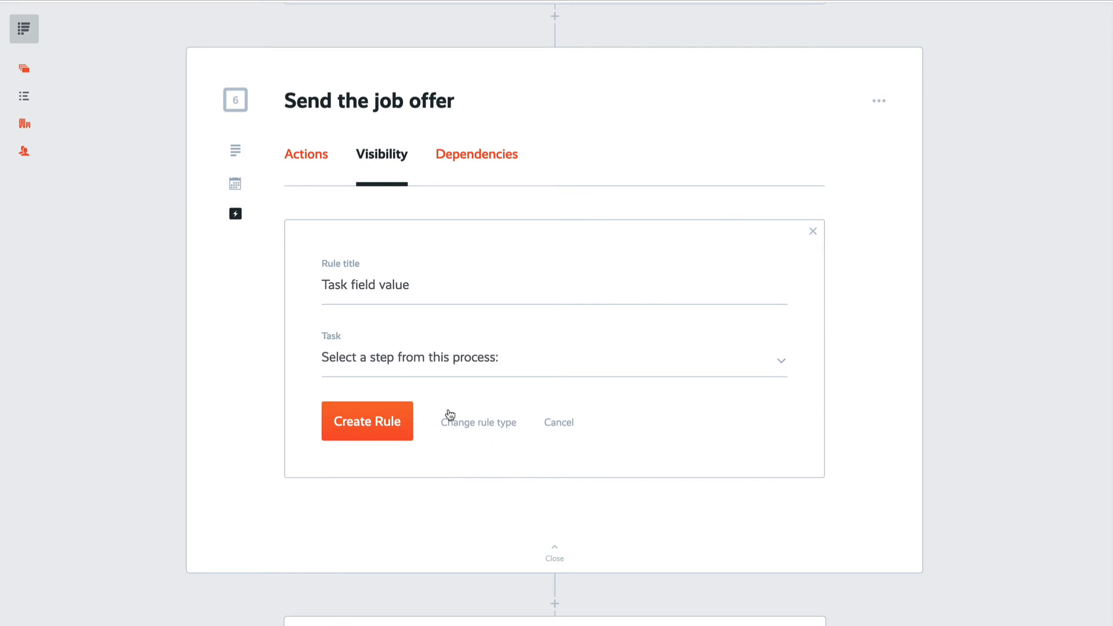
left_click(414, 360)
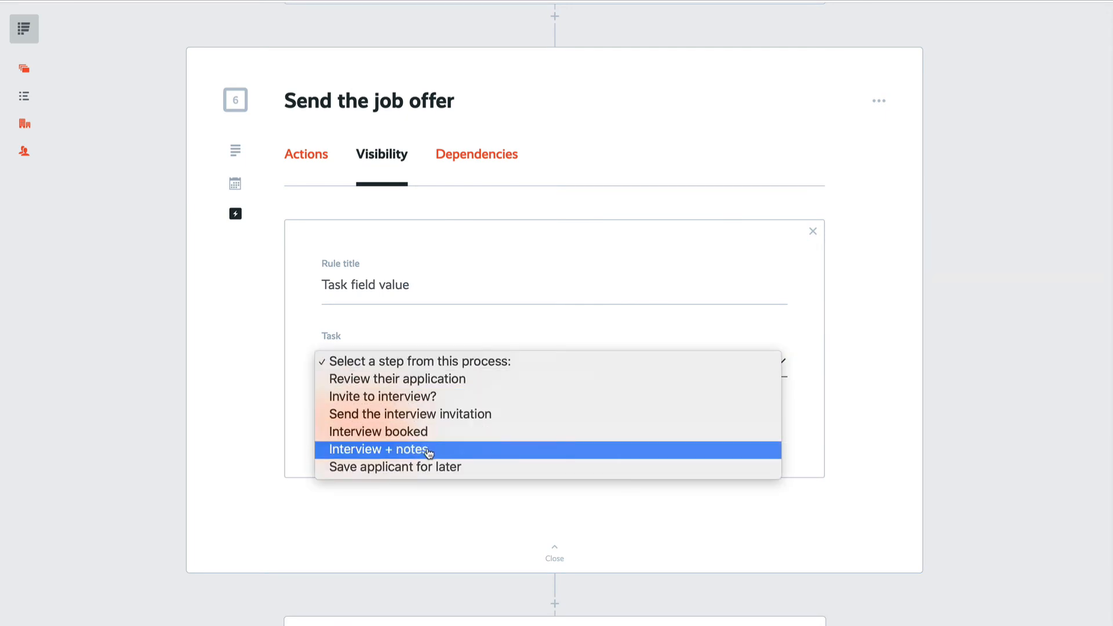
left_click(385, 450)
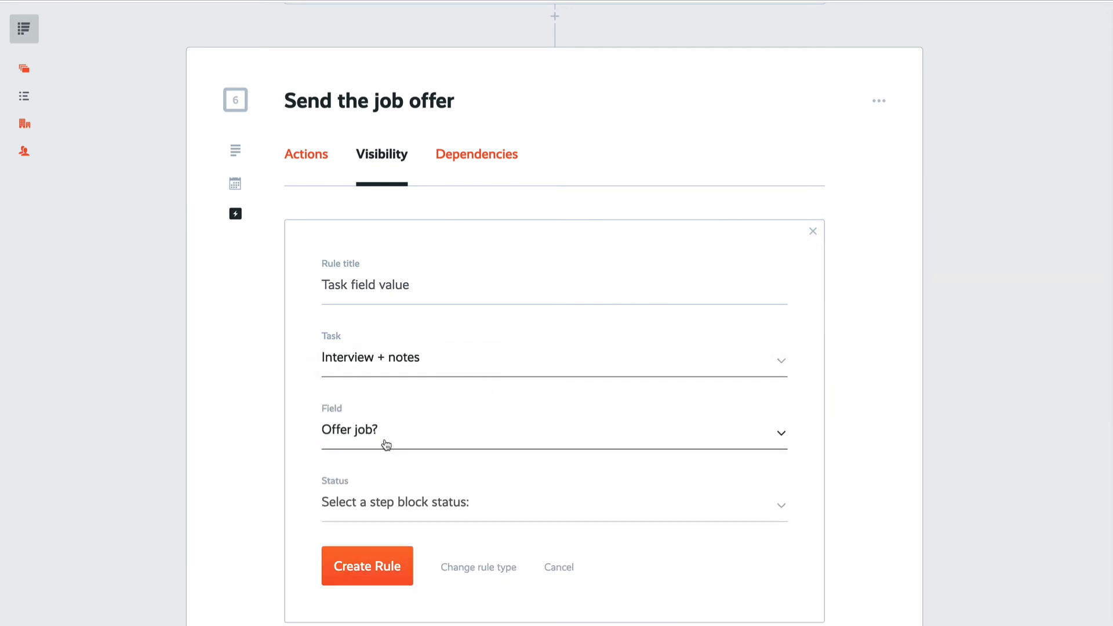
left_click(419, 515)
scroll(420, 512, "down", 1)
left_click(420, 507)
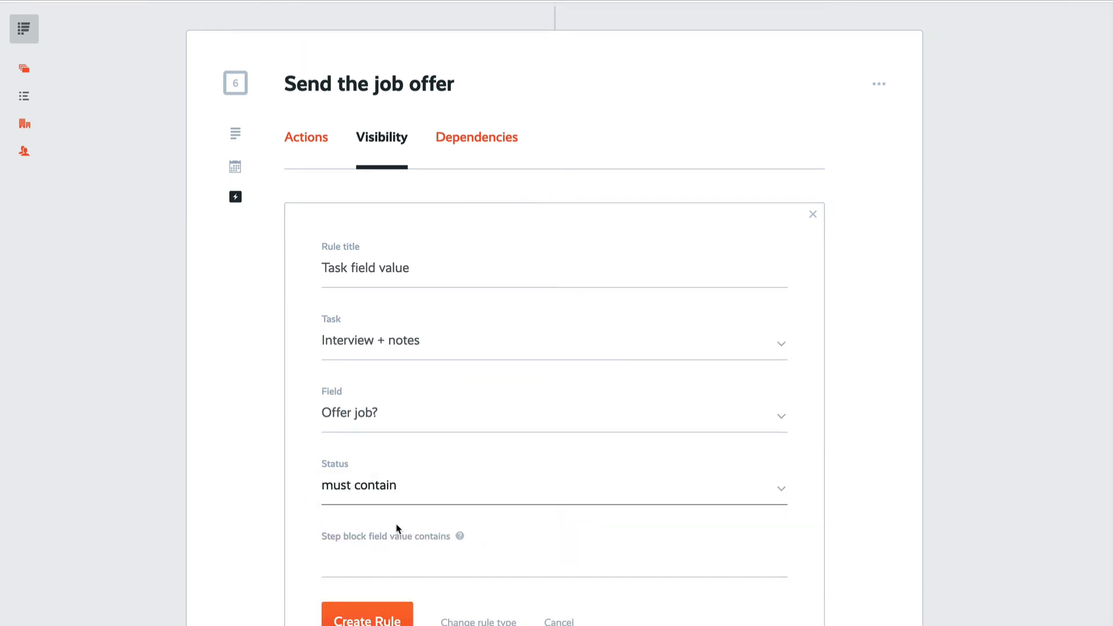
left_click(398, 558)
type("ob")
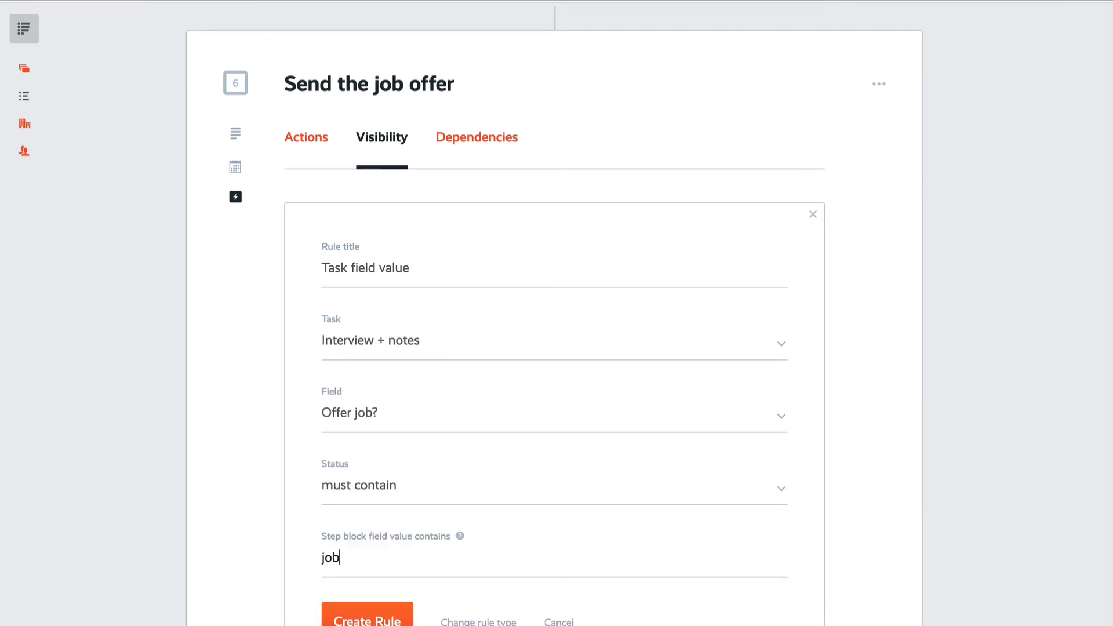
left_click(398, 618)
Add a "Move to kanban list" action to "Send the job offer" that targets the "Applicants | Offered Job" list
left_click(312, 231)
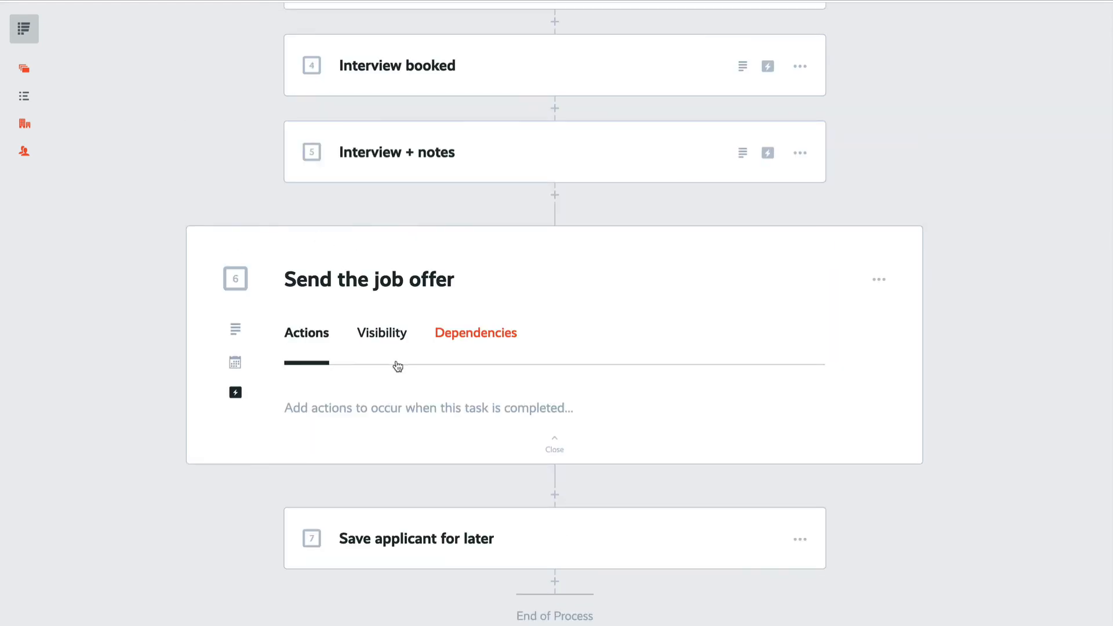
left_click(405, 412)
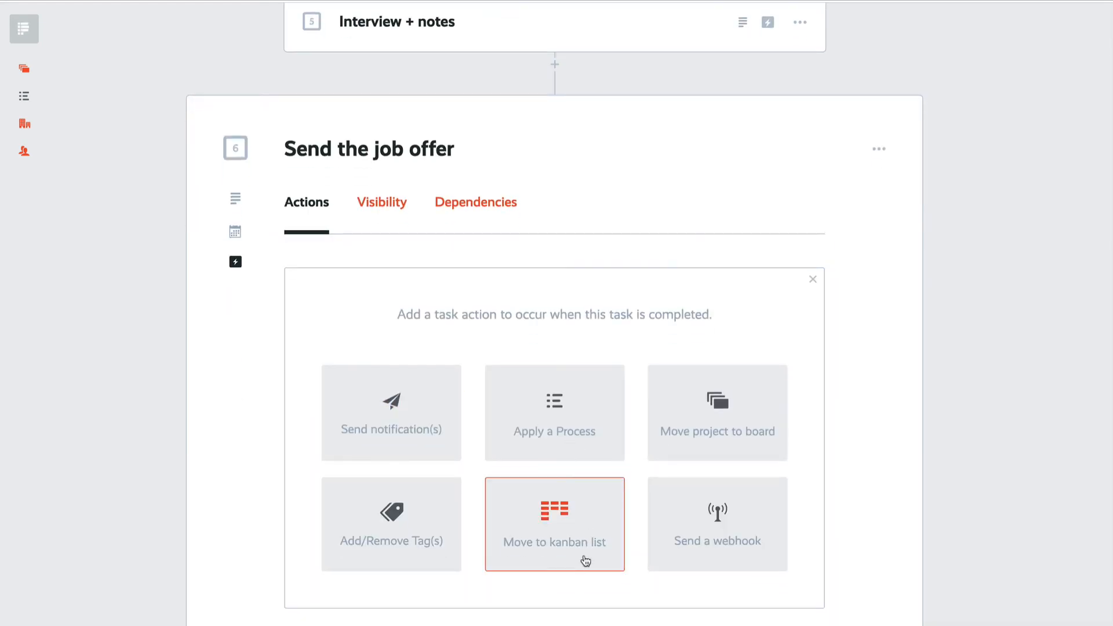
left_click(585, 560)
left_click(376, 416)
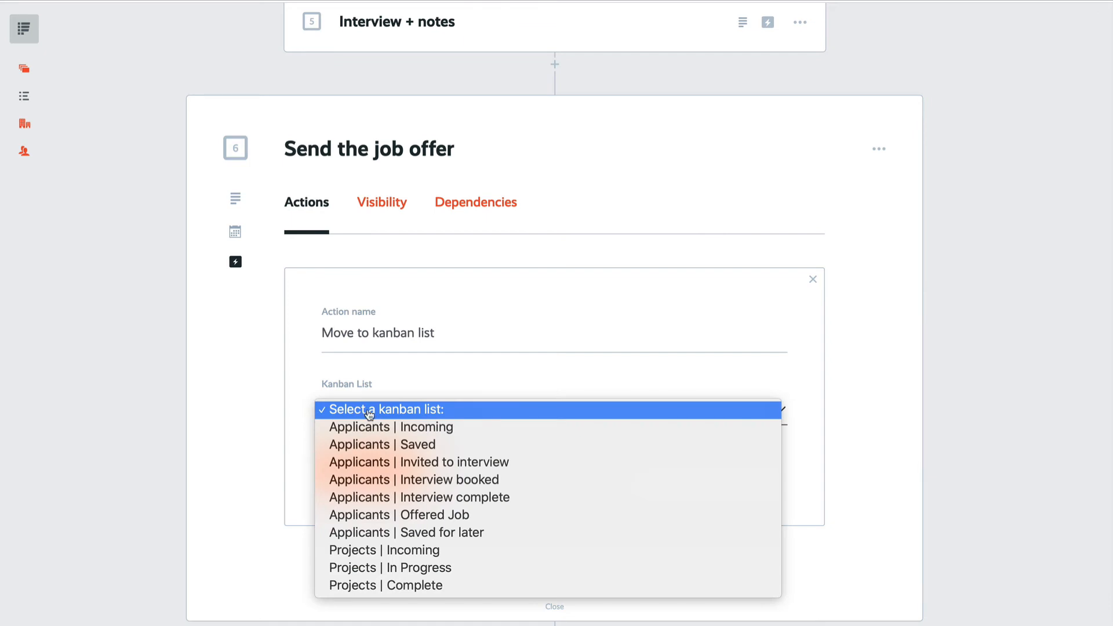
left_click(441, 521)
left_click(394, 467)
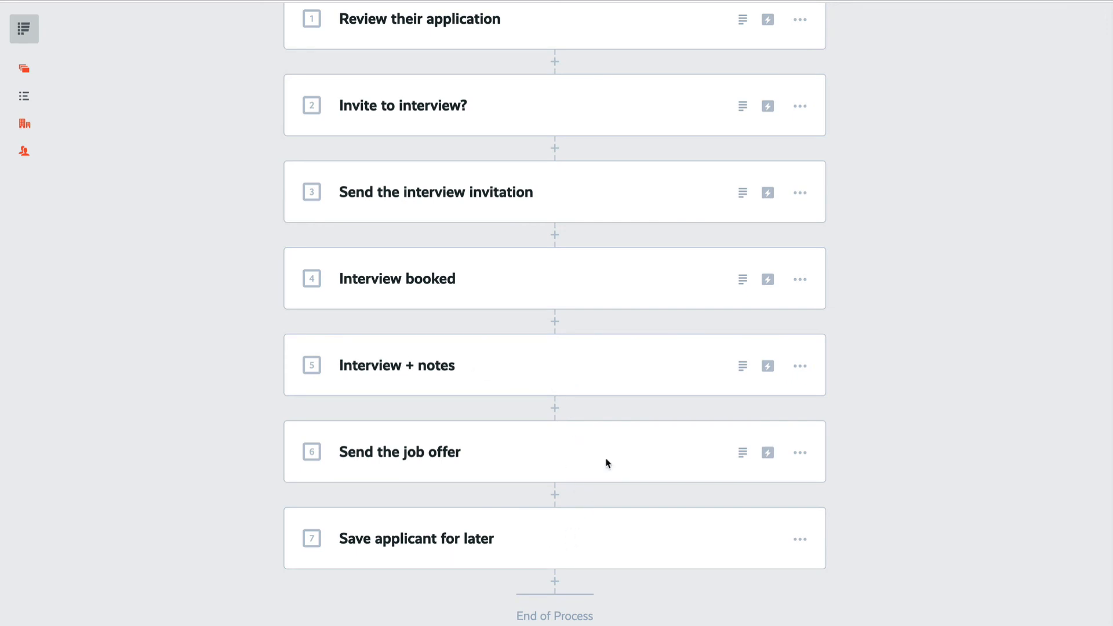
Describe "Save applicant for later" with "Simply mark this task as complete to automatically move this applicant to our "Save for later" Kanban list."
left_click(560, 554)
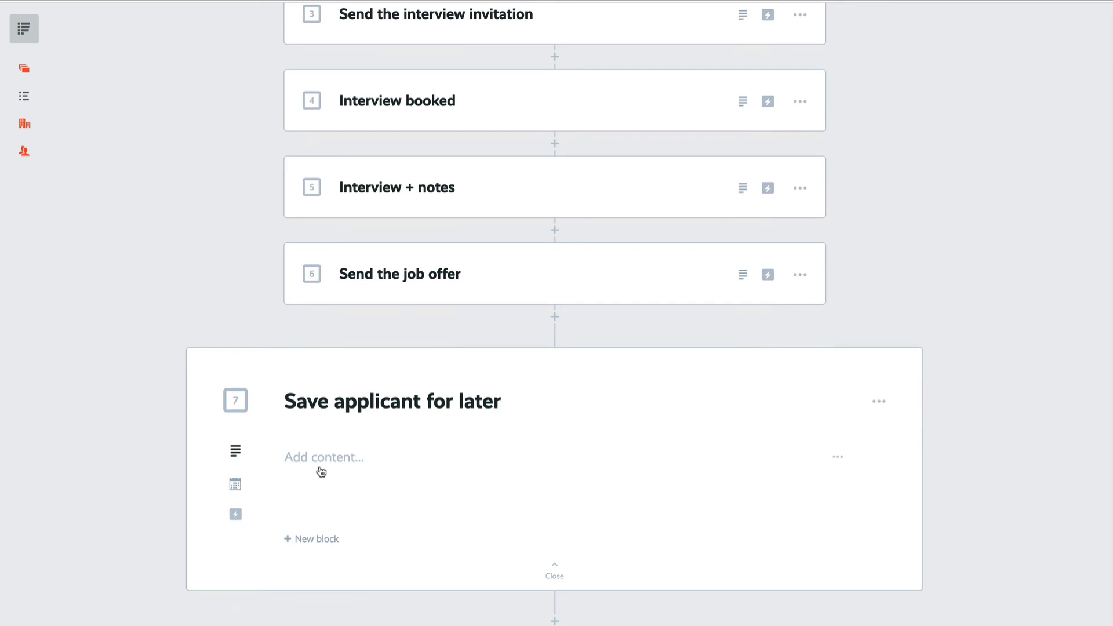
left_click(342, 463)
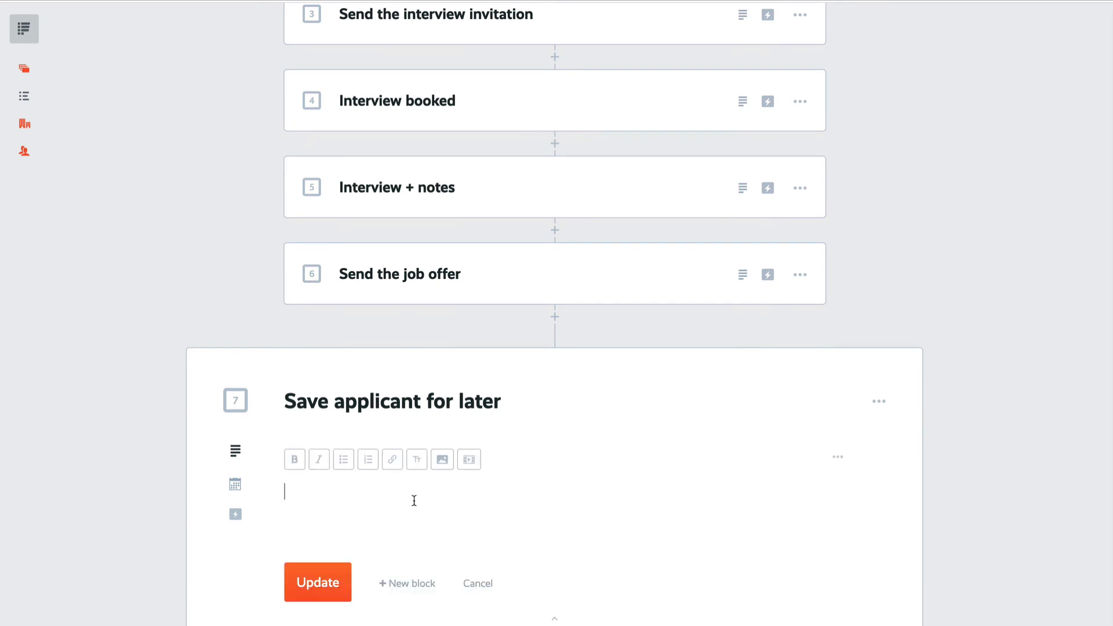
type("Simply m")
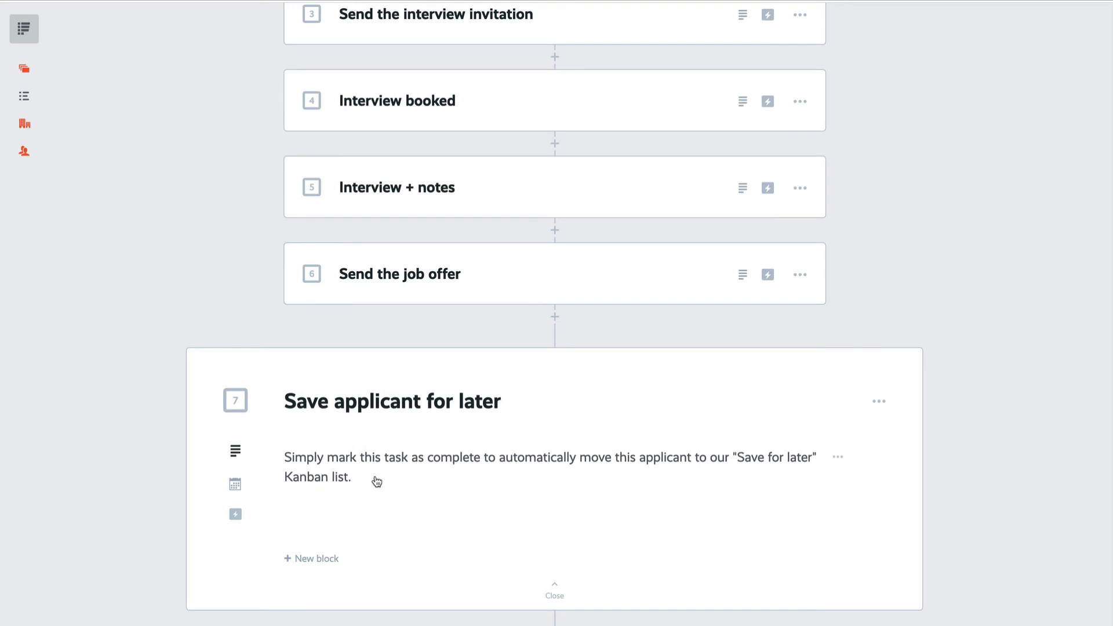
Add a task field value visibility rule to "Save applicant for later" requiring that "Offer job?" in "Interview + notes" must contain "save"
left_click(235, 514)
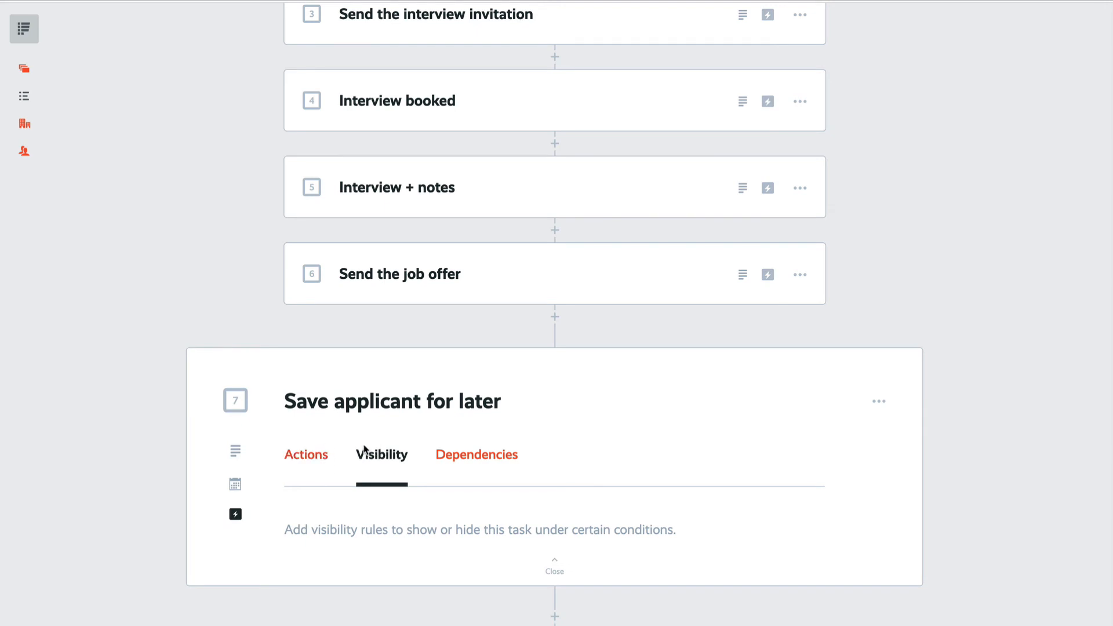
left_click(423, 531)
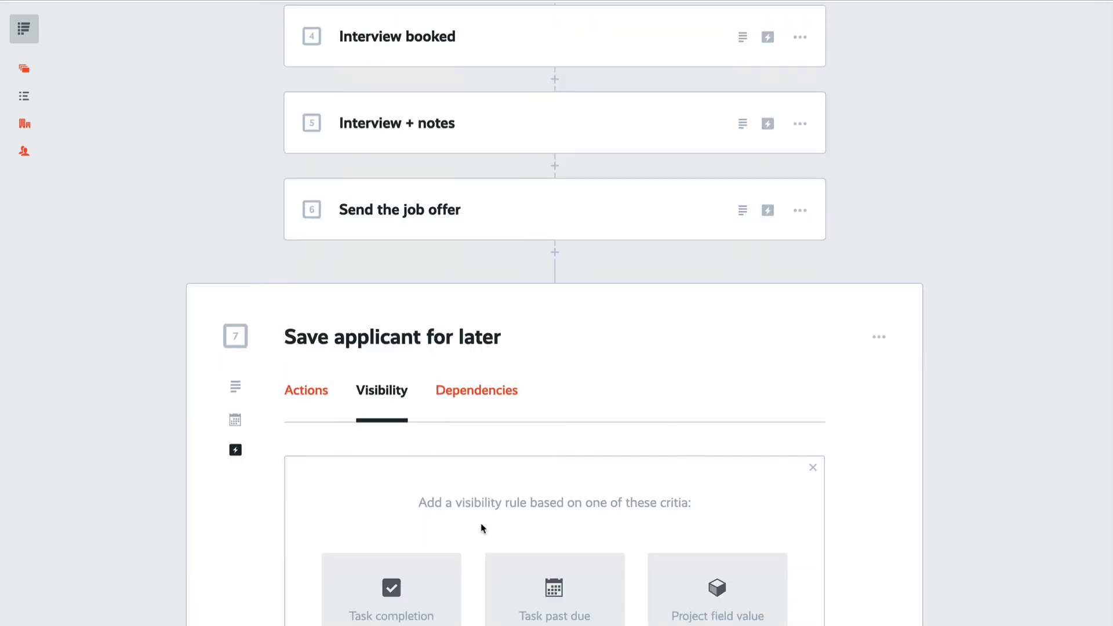
left_click(746, 576)
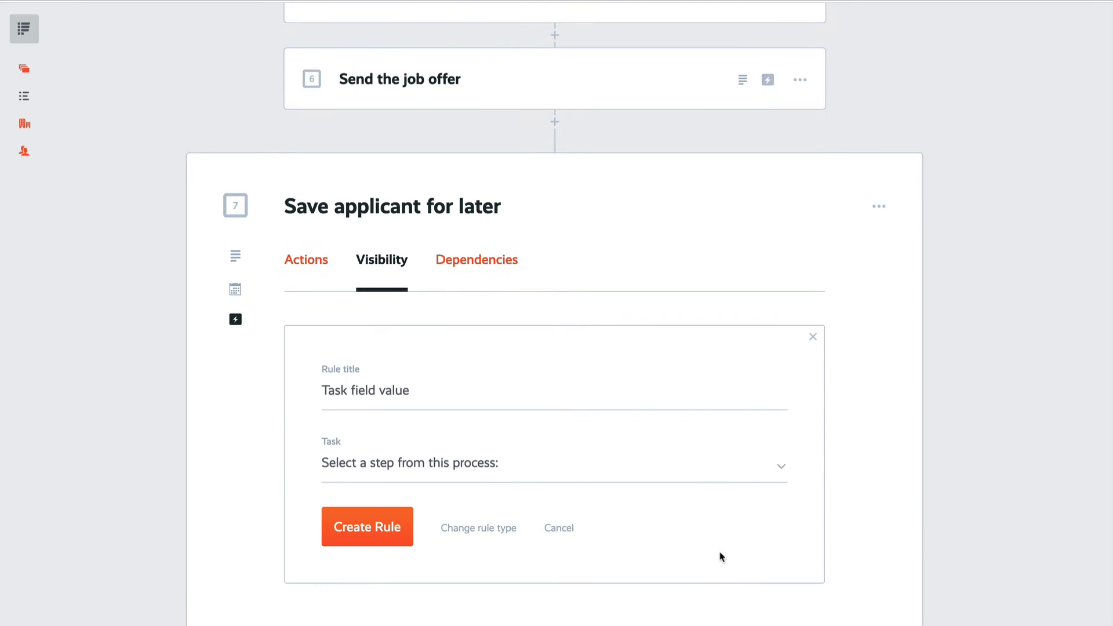
left_click(435, 481)
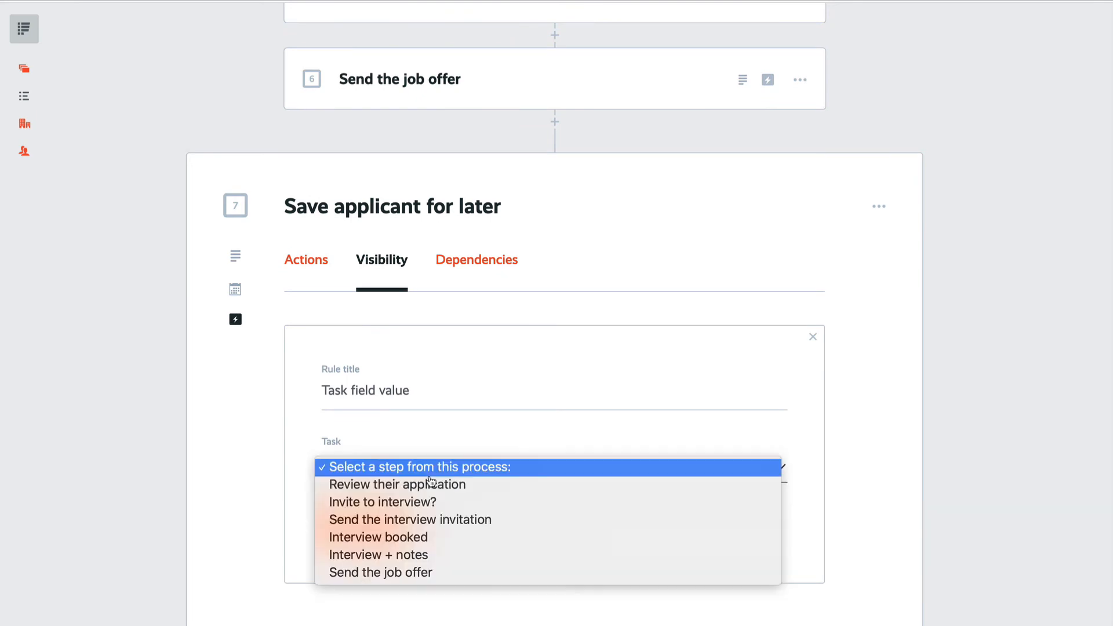
left_click(399, 555)
left_click(413, 606)
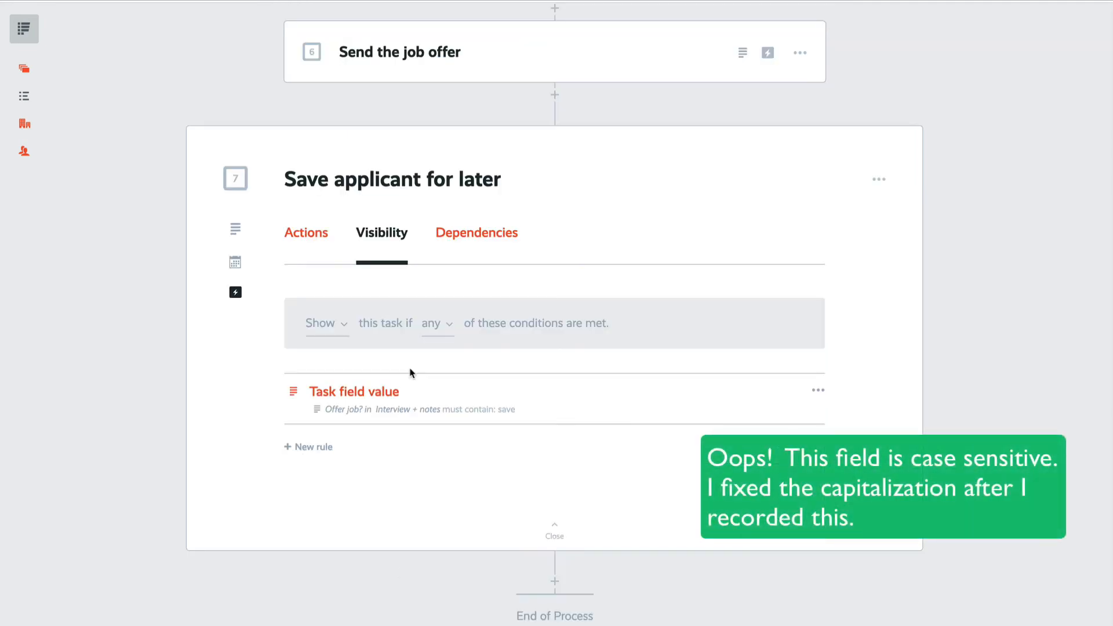
Add a "Move to kanban list" action to "Save applicant for later" that targets the "Applicants | Saved for later" list
left_click(318, 238)
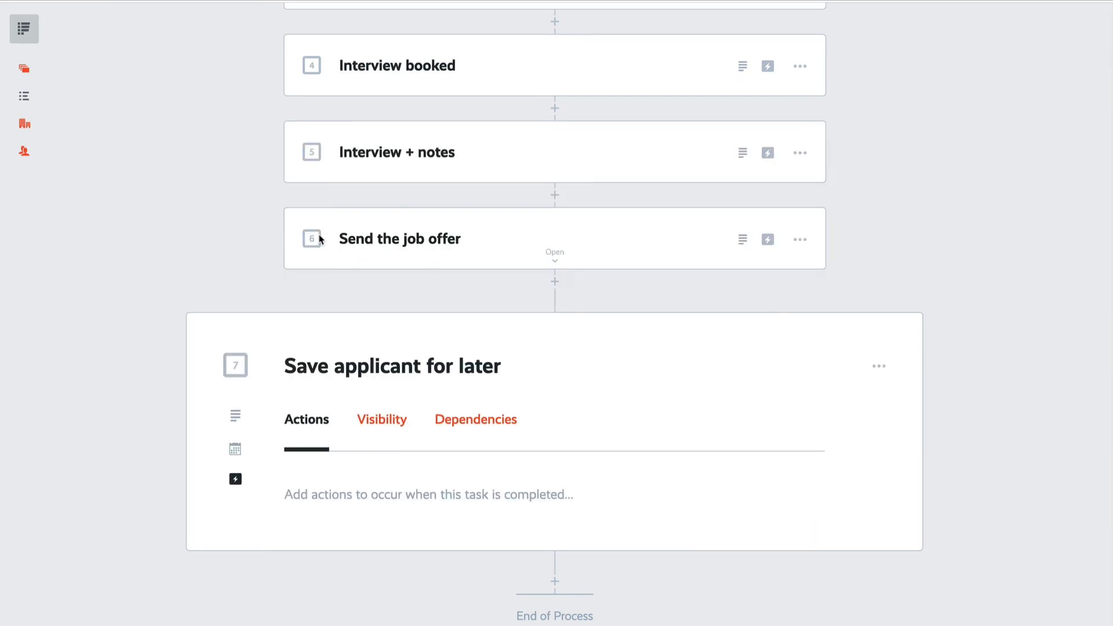
left_click(412, 499)
left_click(576, 410)
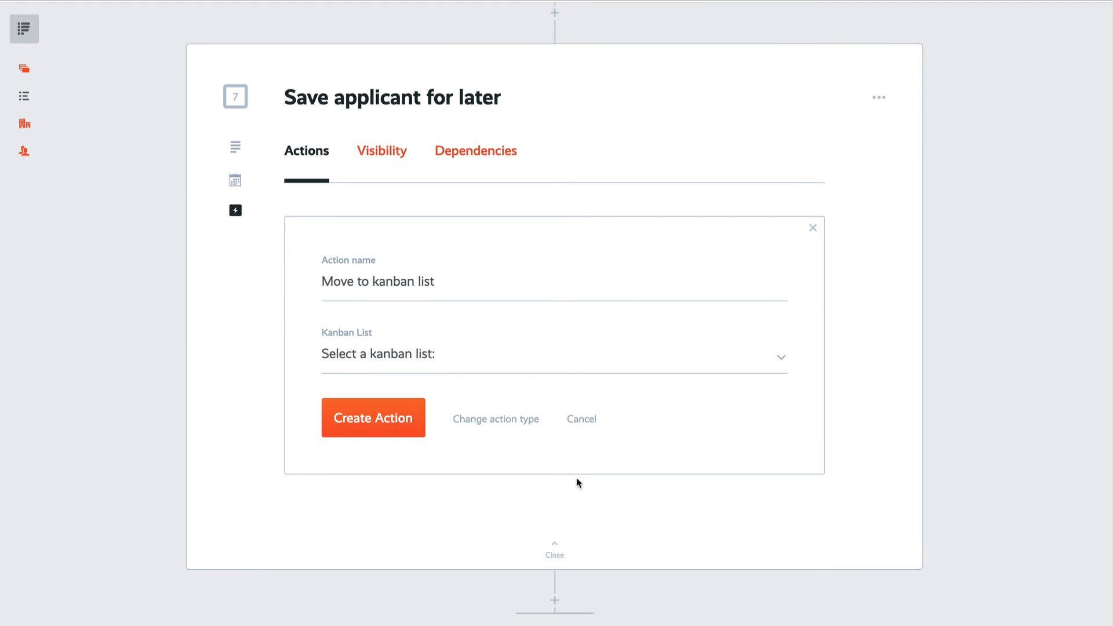
left_click(467, 359)
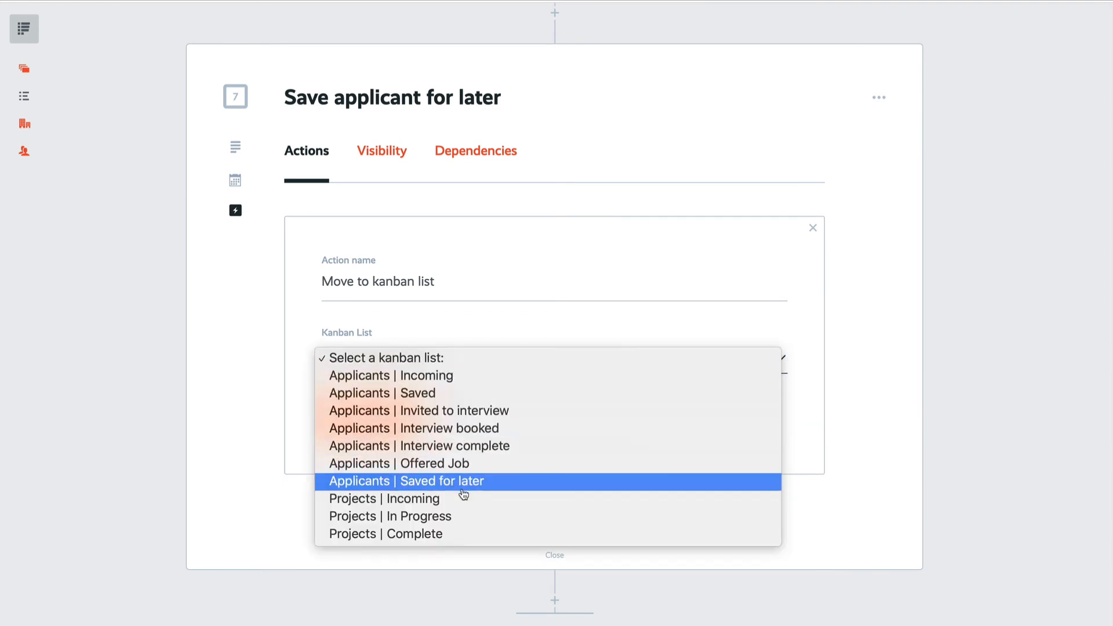
left_click(435, 482)
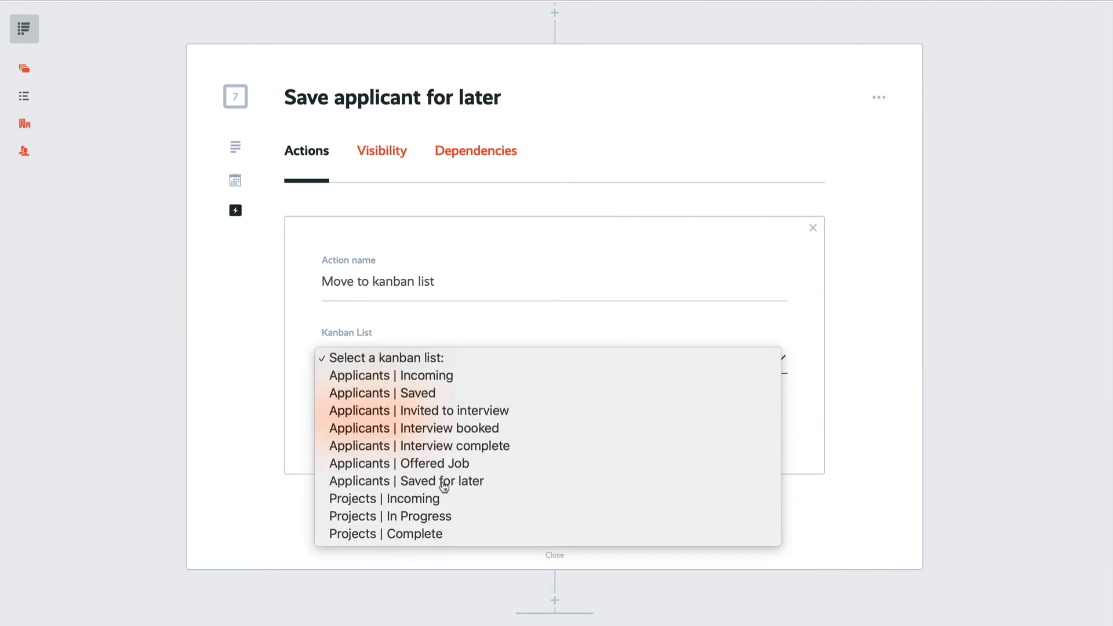
left_click(408, 421)
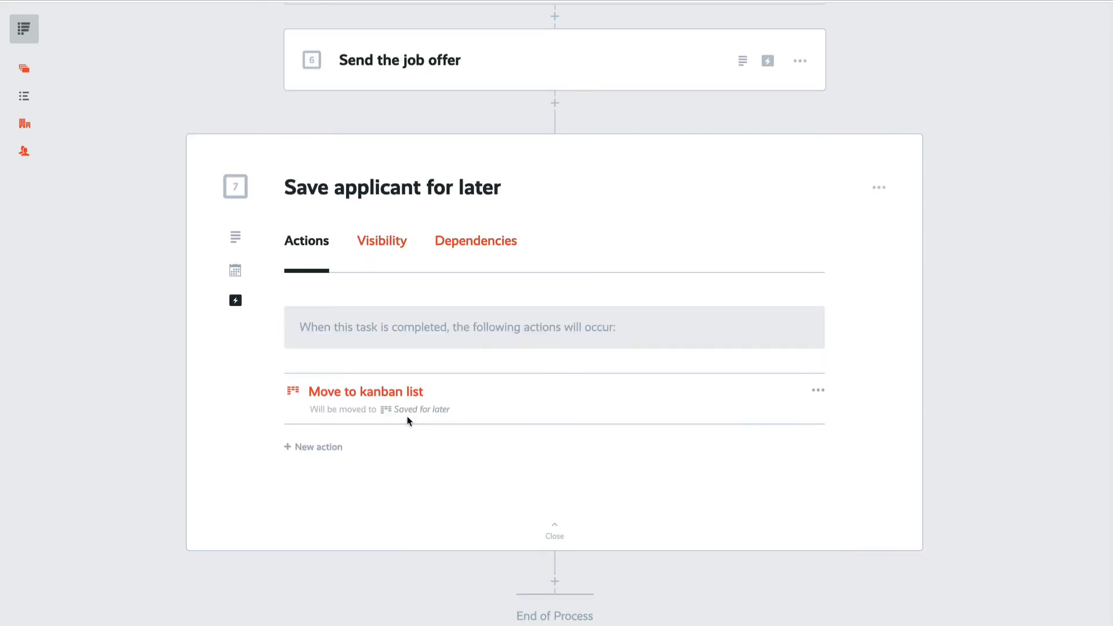
Review the steps of the Hiring Process and check the preloaded processes of the Applicants board
scroll(882, 326, "up", 10)
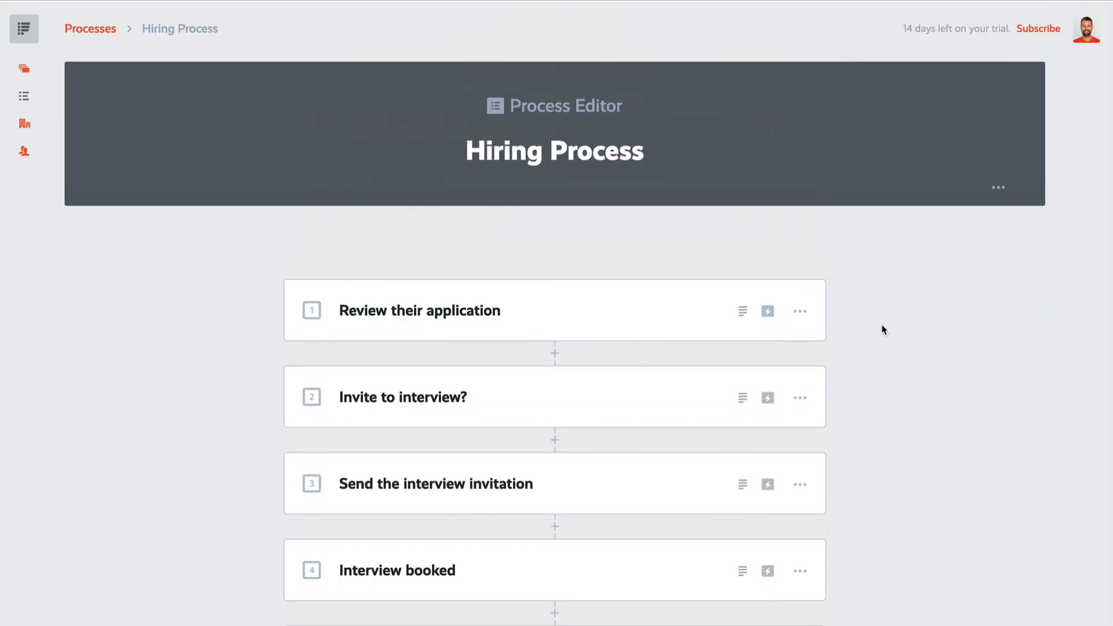
scroll(882, 329, "down", 2)
scroll(882, 328, "down", 2)
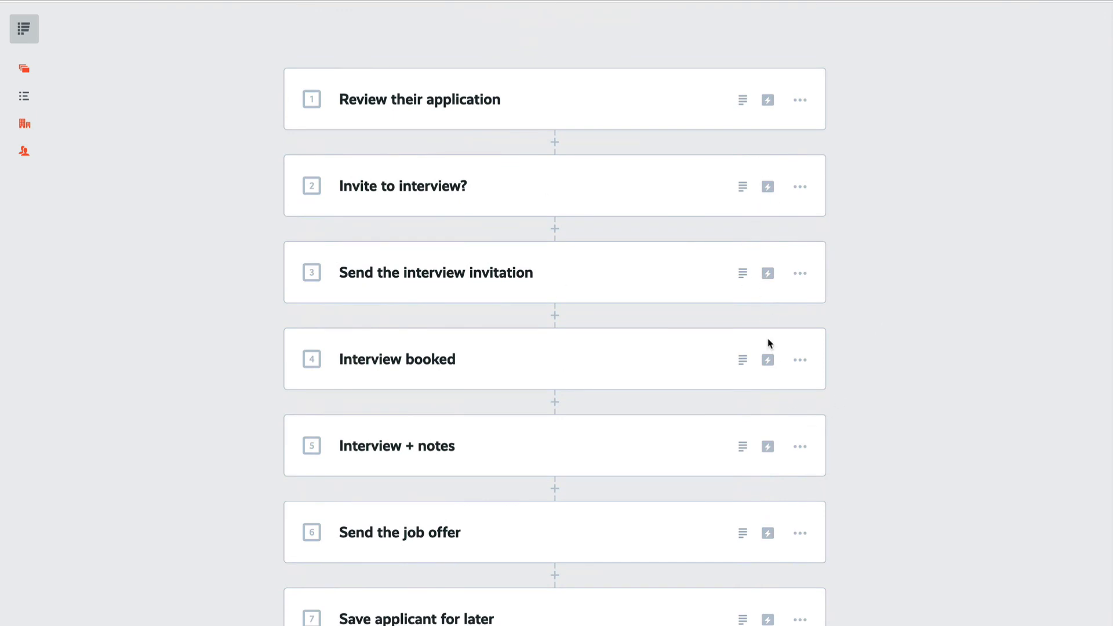
scroll(957, 390, "up", 1)
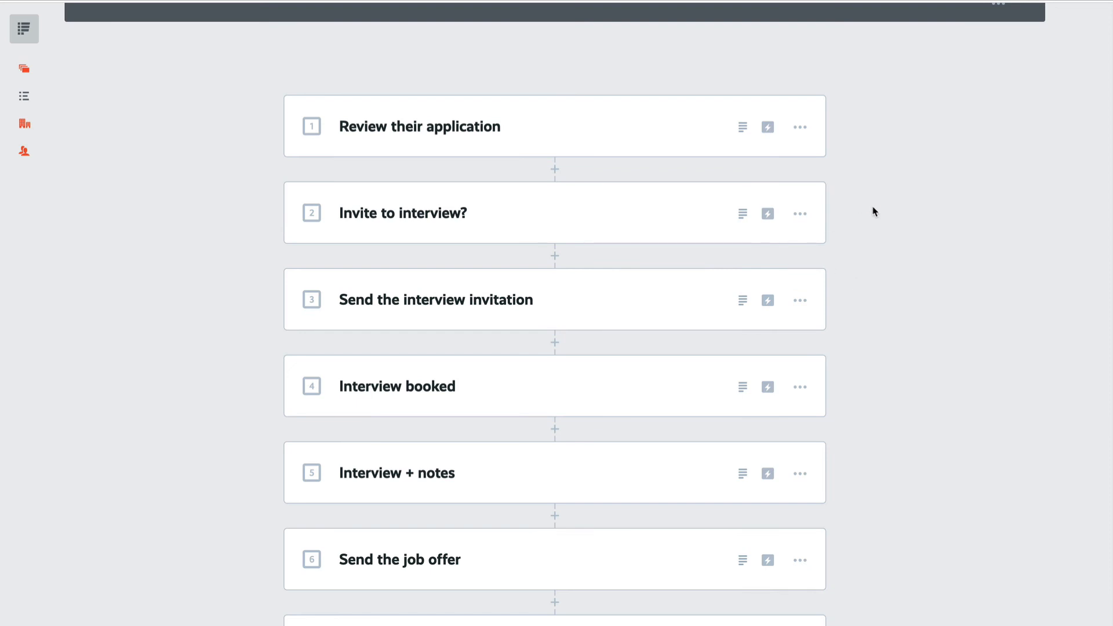
scroll(879, 210, "up", 3)
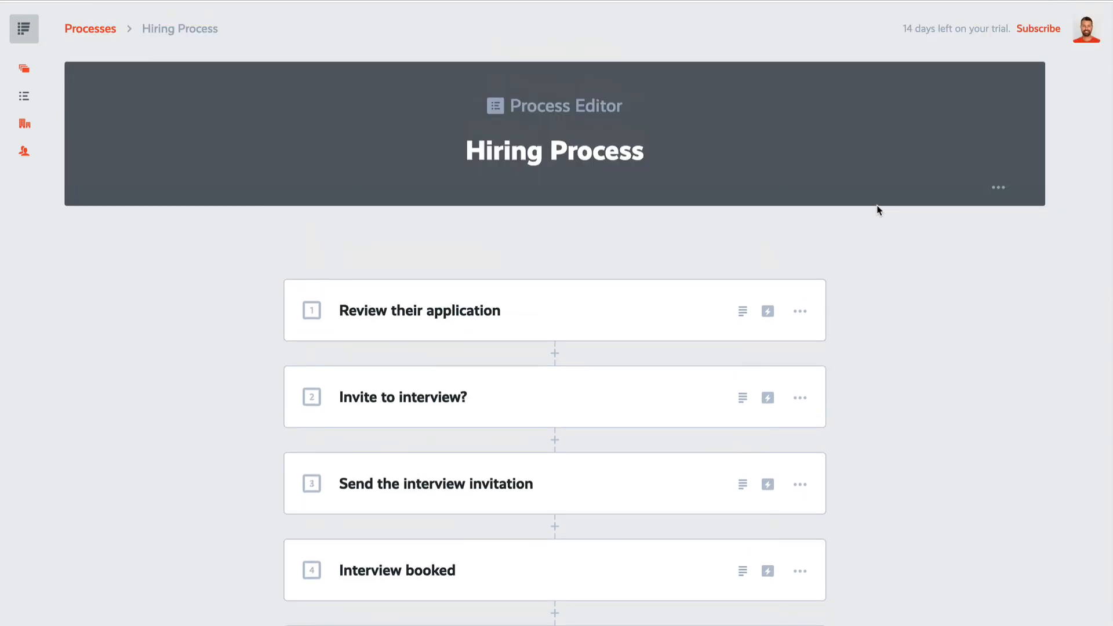
left_click(36, 72)
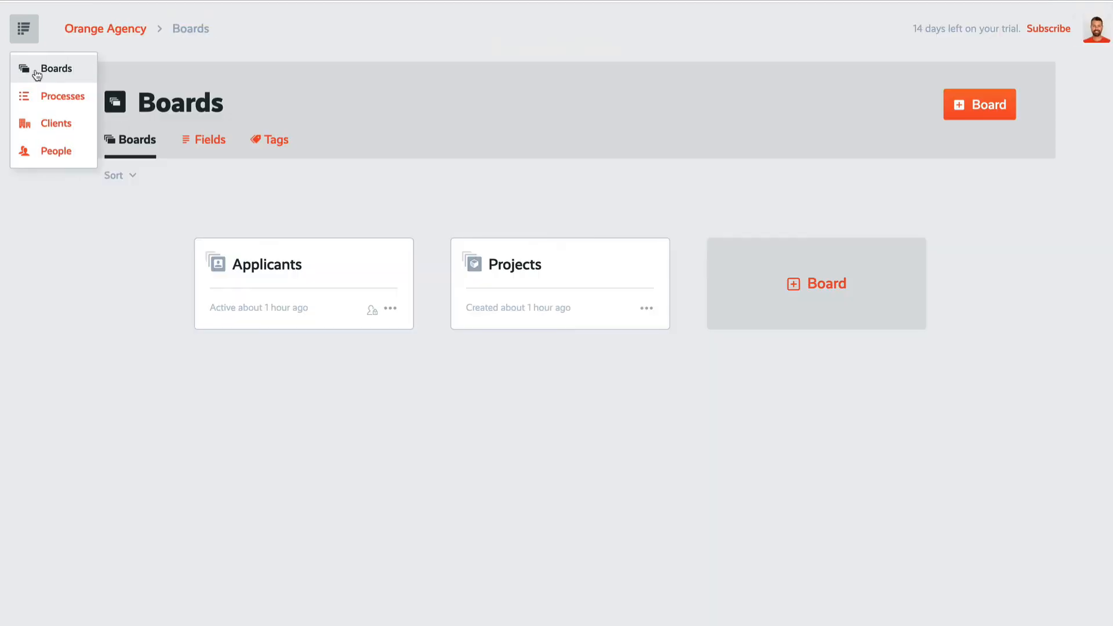
left_click(318, 284)
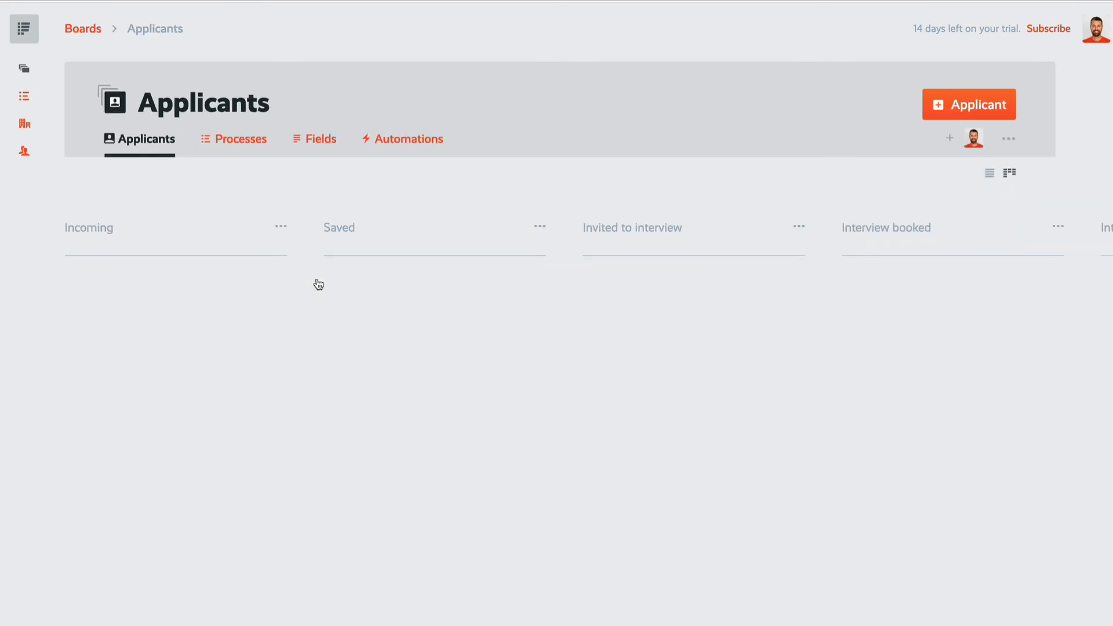
left_click(248, 147)
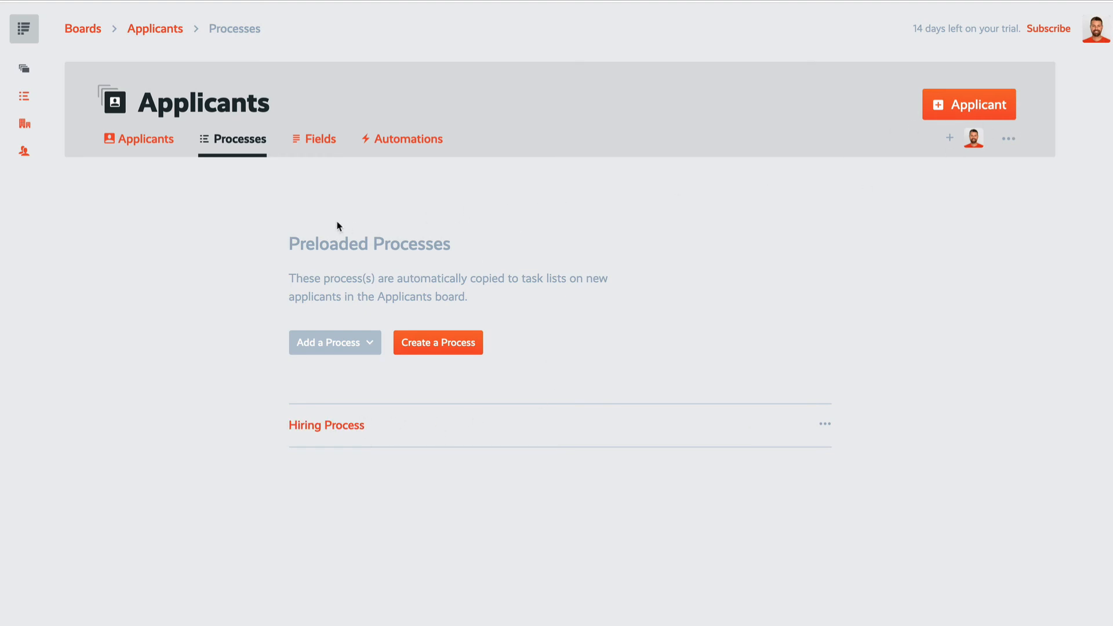
Create a new applicant on the Applicants board, entering the applicant's full name as the title
left_click(141, 146)
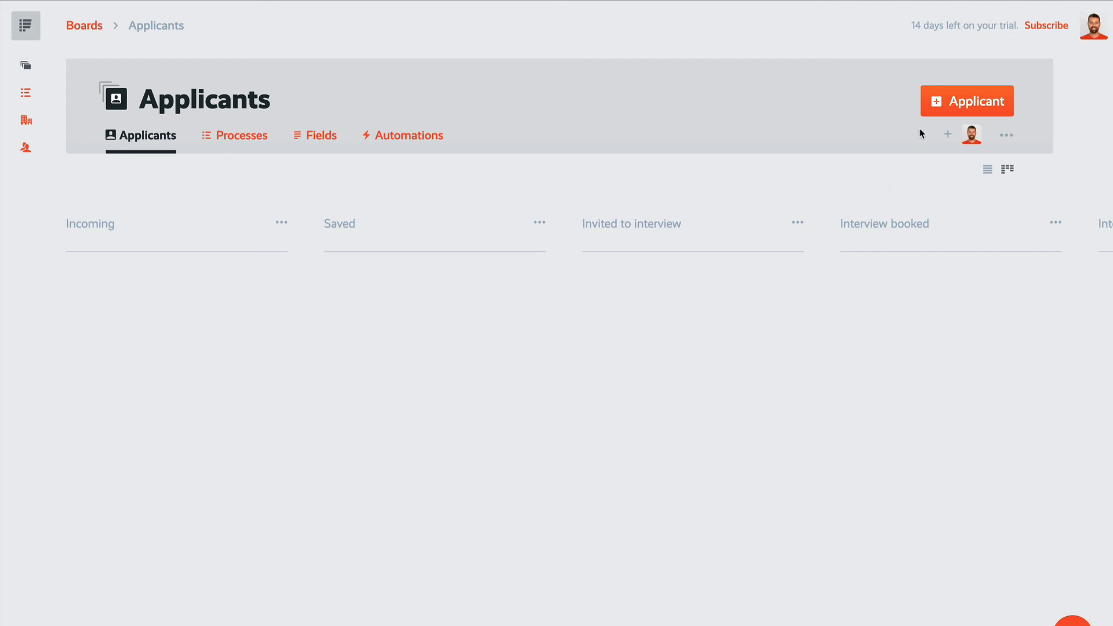
left_click(970, 110)
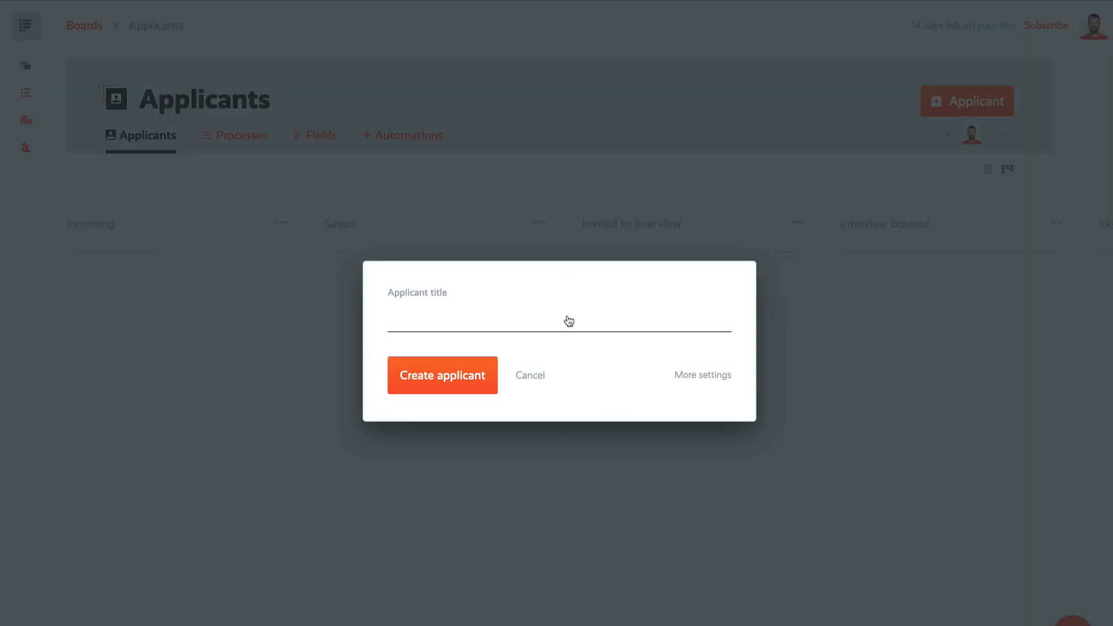
type("Jane Smith")
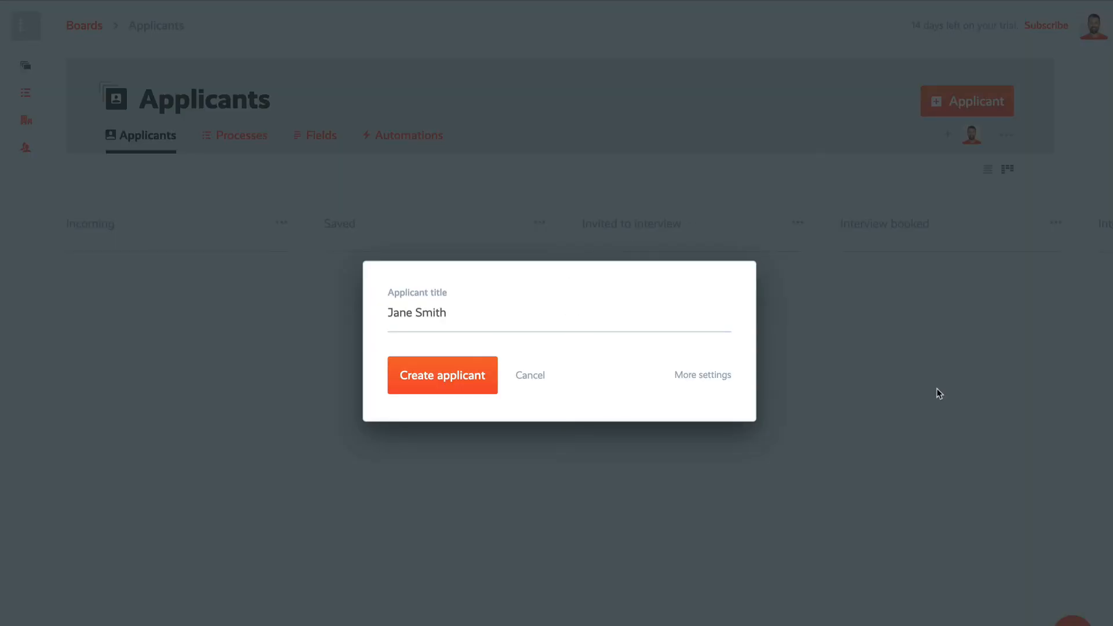
key("Return")
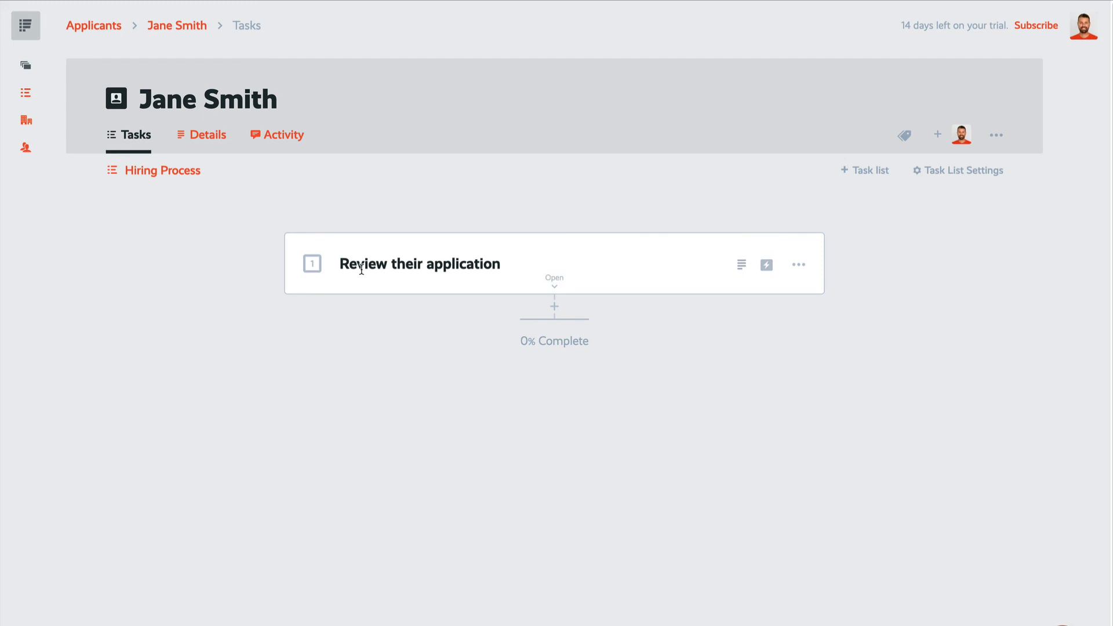
In the applicant's "Review their application" task, answer "Save this applicant?" with "Save applicant", update it and mark the task complete
left_click(740, 265)
scroll(569, 360, "down", 5)
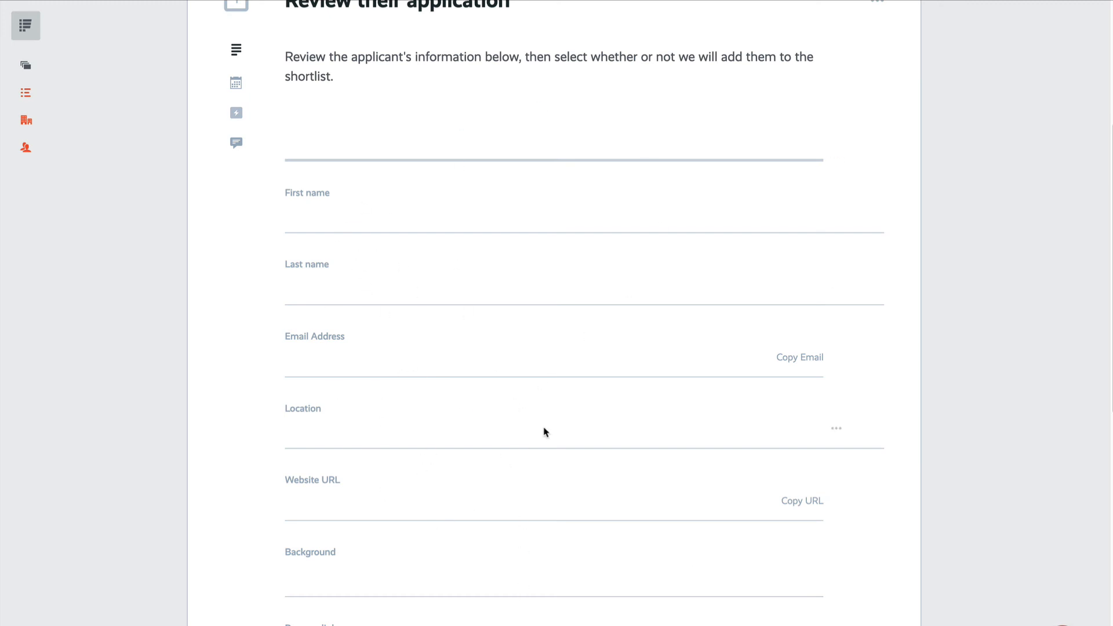
scroll(543, 431, "up", 2)
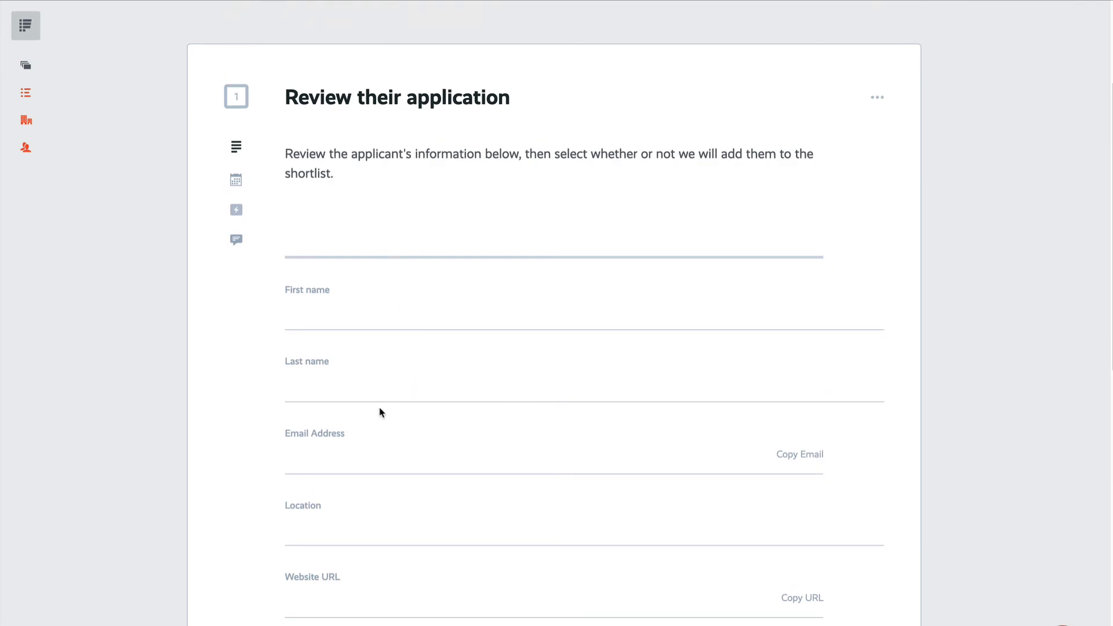
scroll(381, 412, "down", 7)
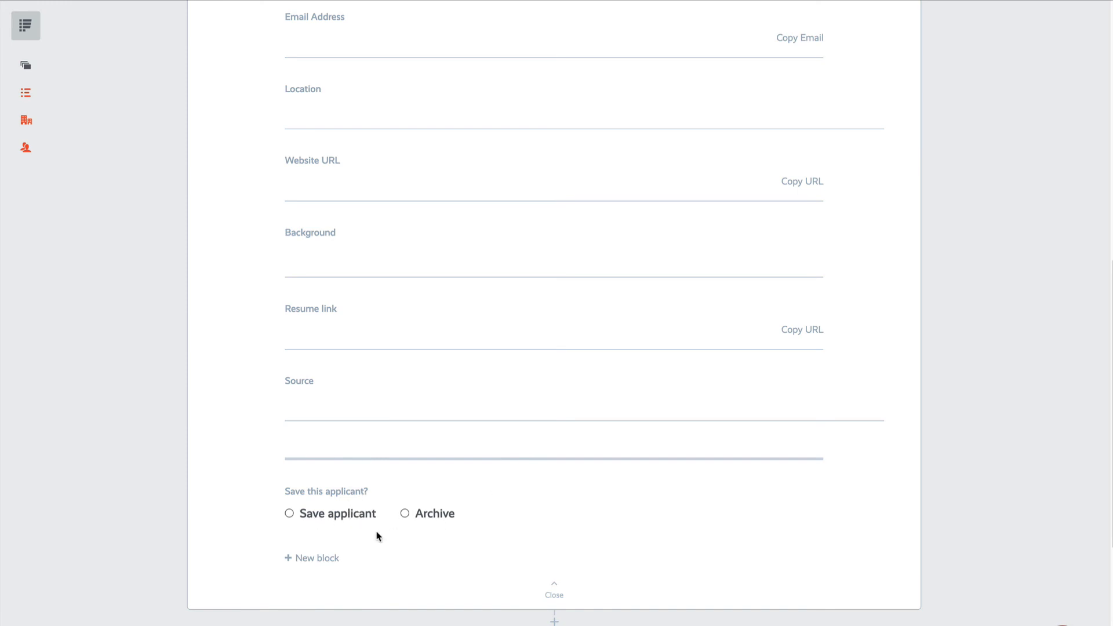
left_click(349, 518)
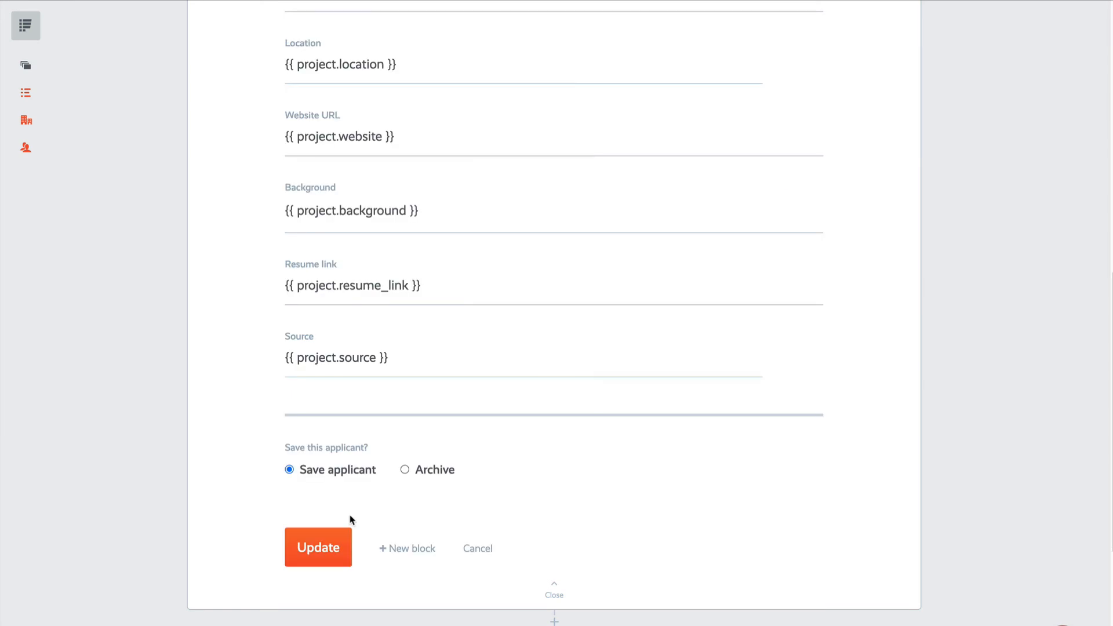
left_click(331, 545)
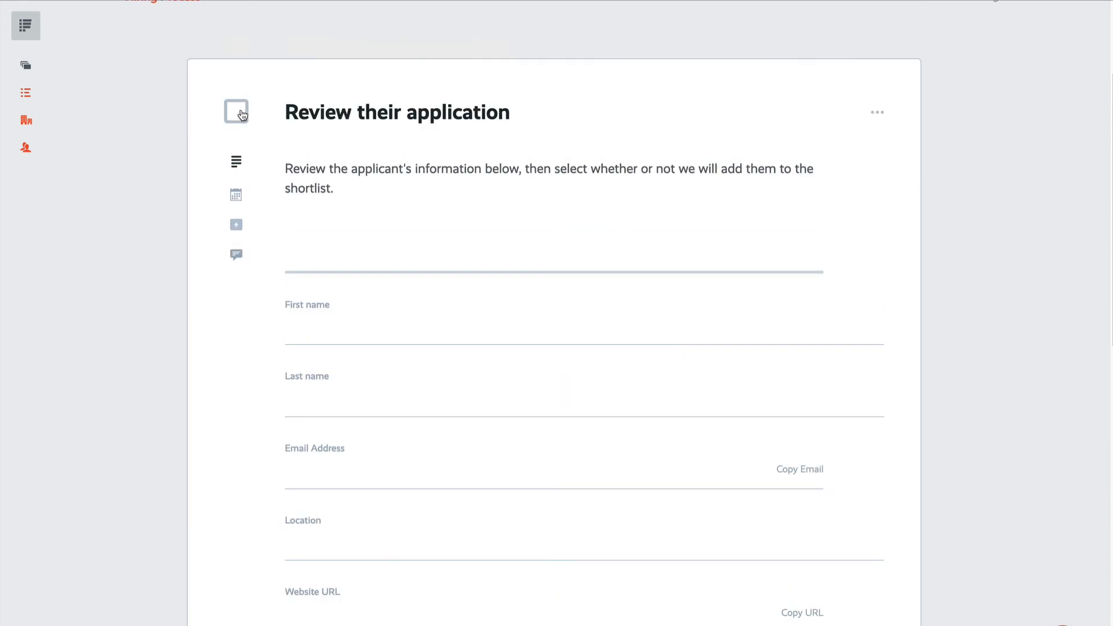
left_click(242, 115)
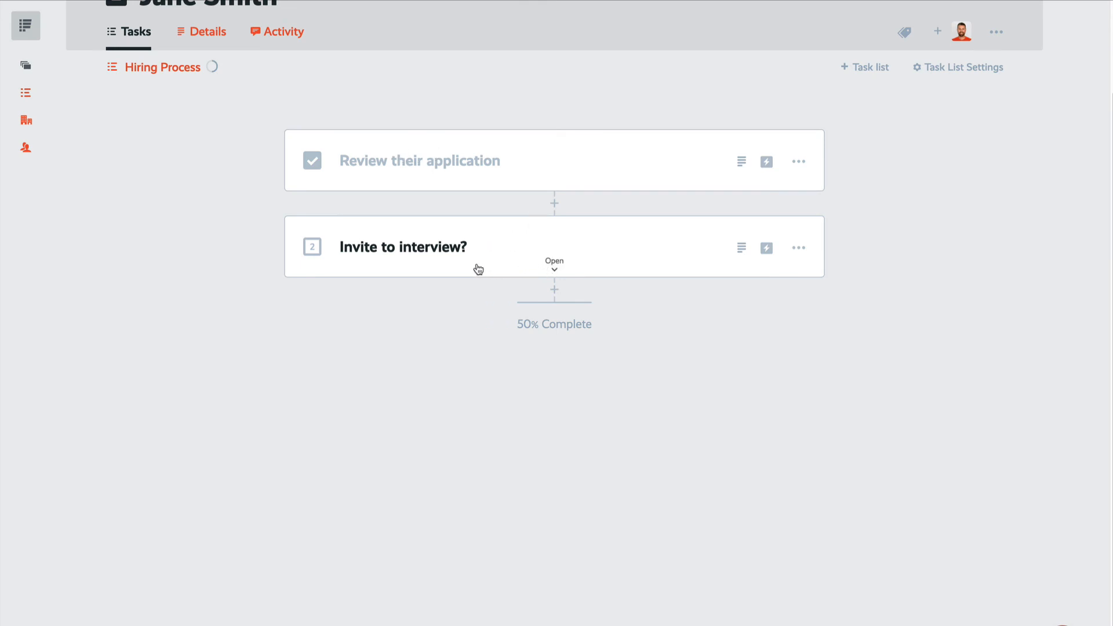
Review the "Invite to interview?" task, answer its question with "Invite to interview" and mark the task complete
left_click(557, 266)
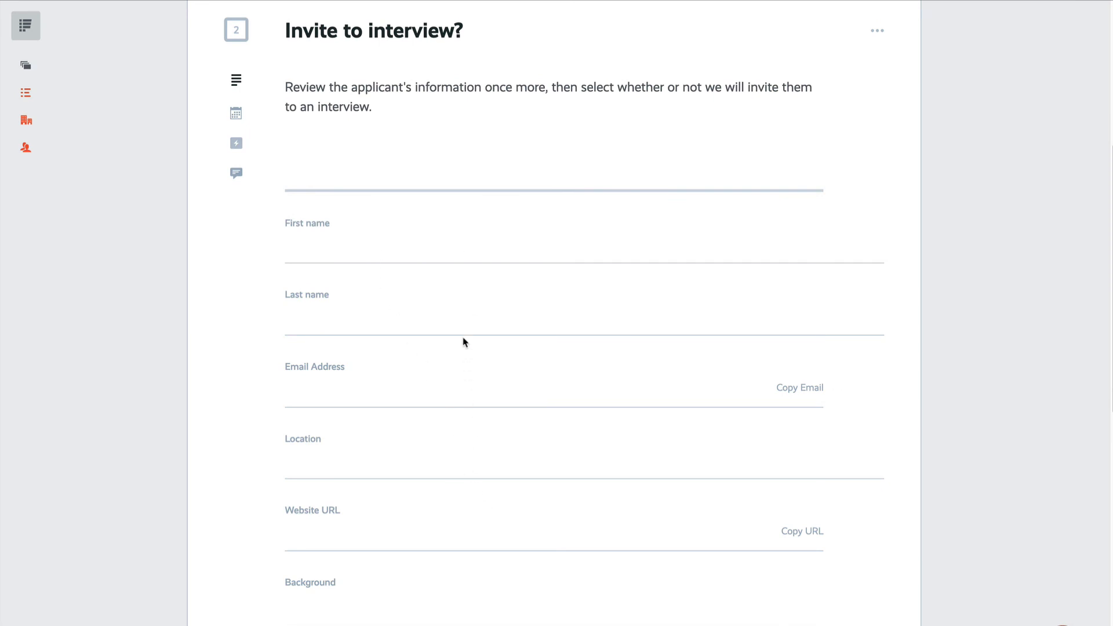
scroll(467, 339, "down", 2)
scroll(469, 343, "down", 3)
scroll(470, 343, "up", 2)
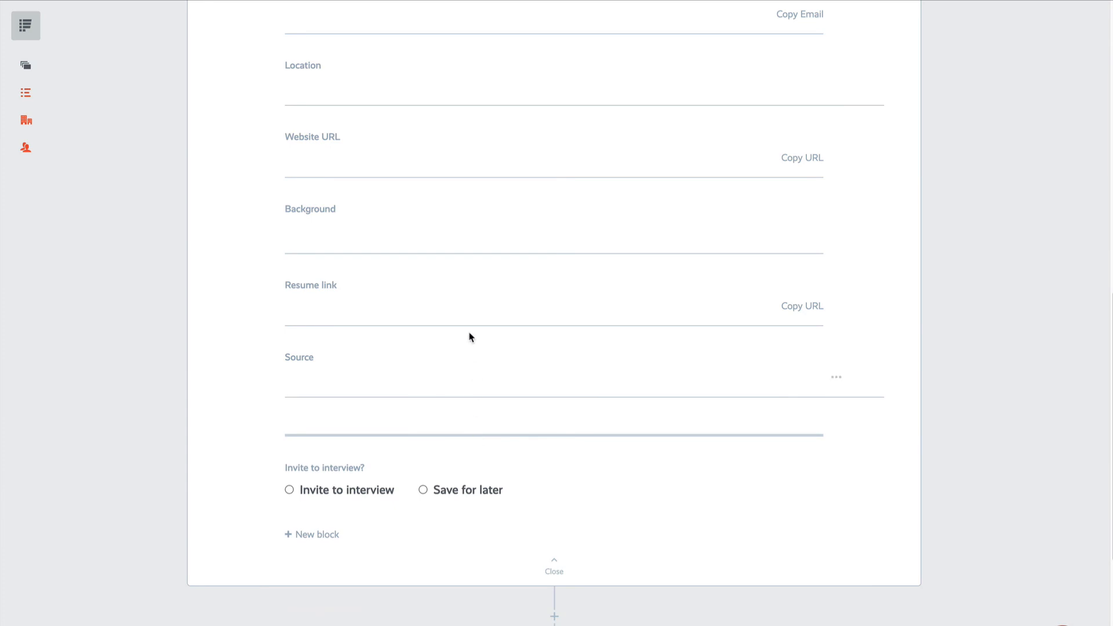
scroll(462, 338, "up", 4)
scroll(462, 342, "up", 5)
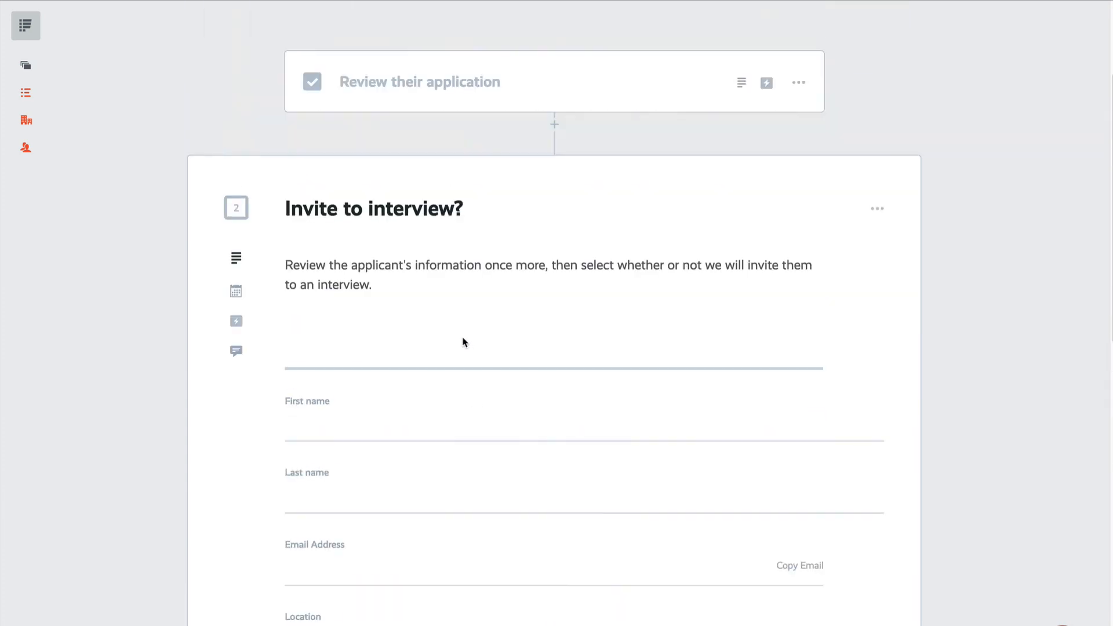
scroll(462, 343, "down", 6)
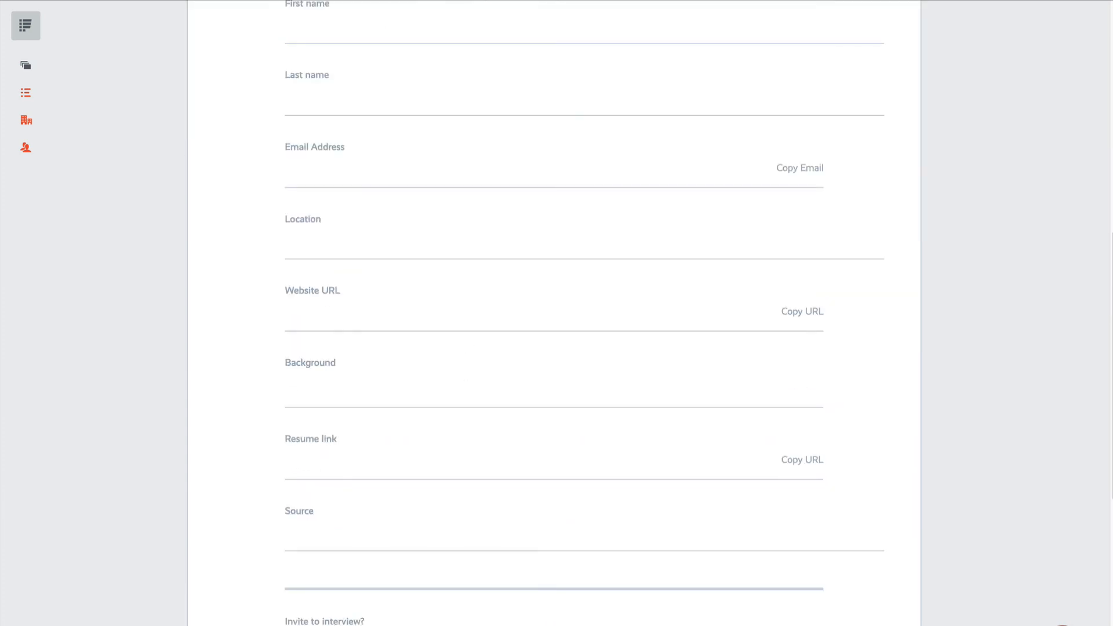
scroll(584, 313, "down", 1)
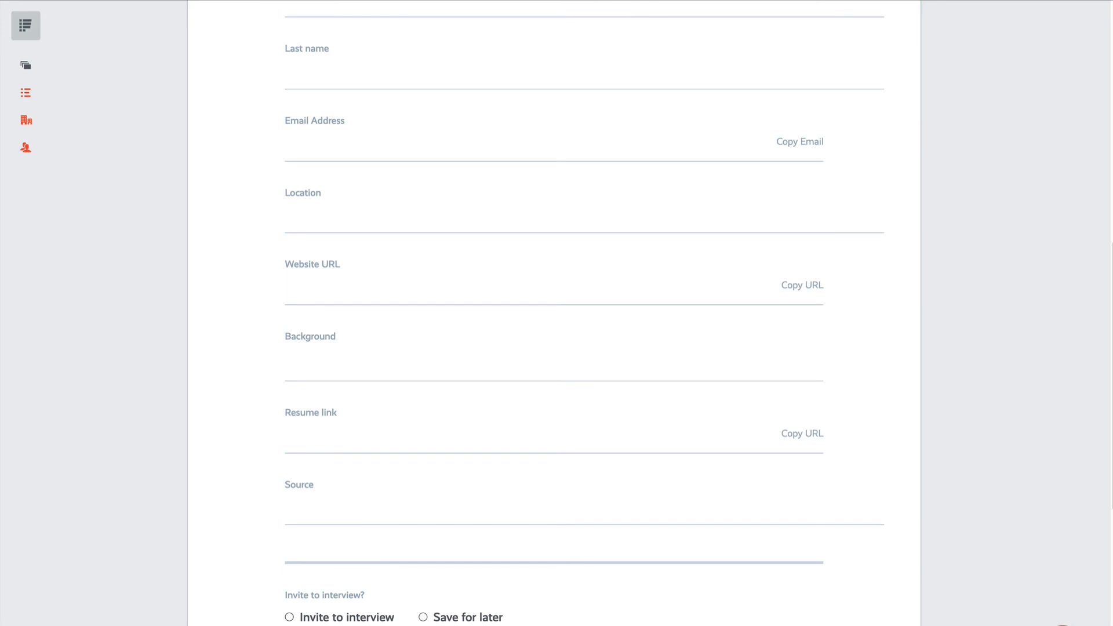
scroll(443, 622, "up", 7)
mouse_move(236, 198)
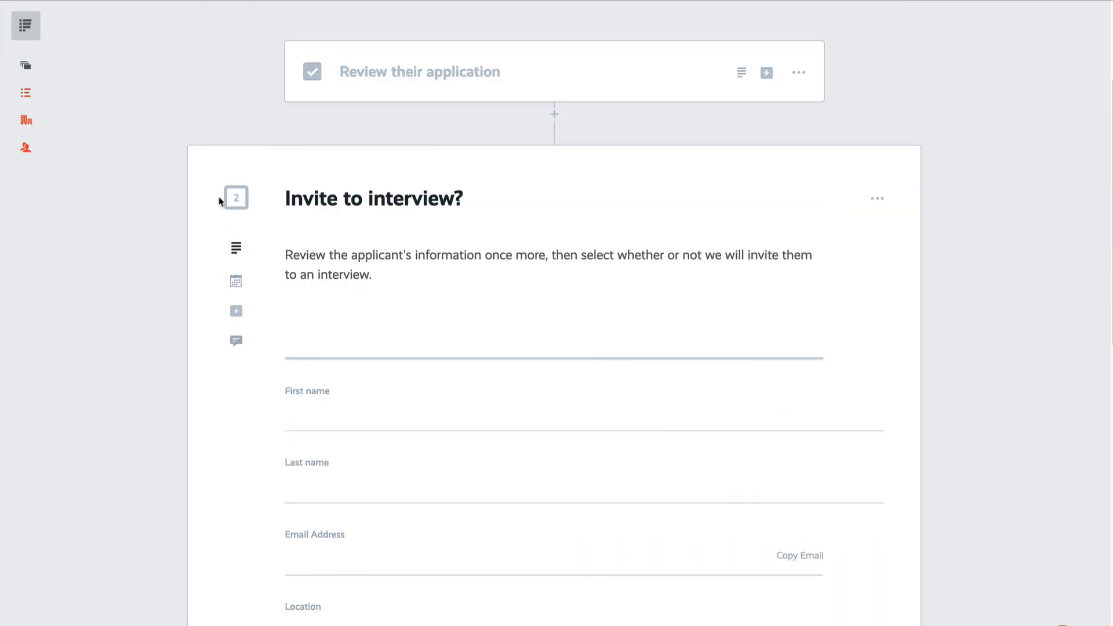
scroll(342, 350, "down", 8)
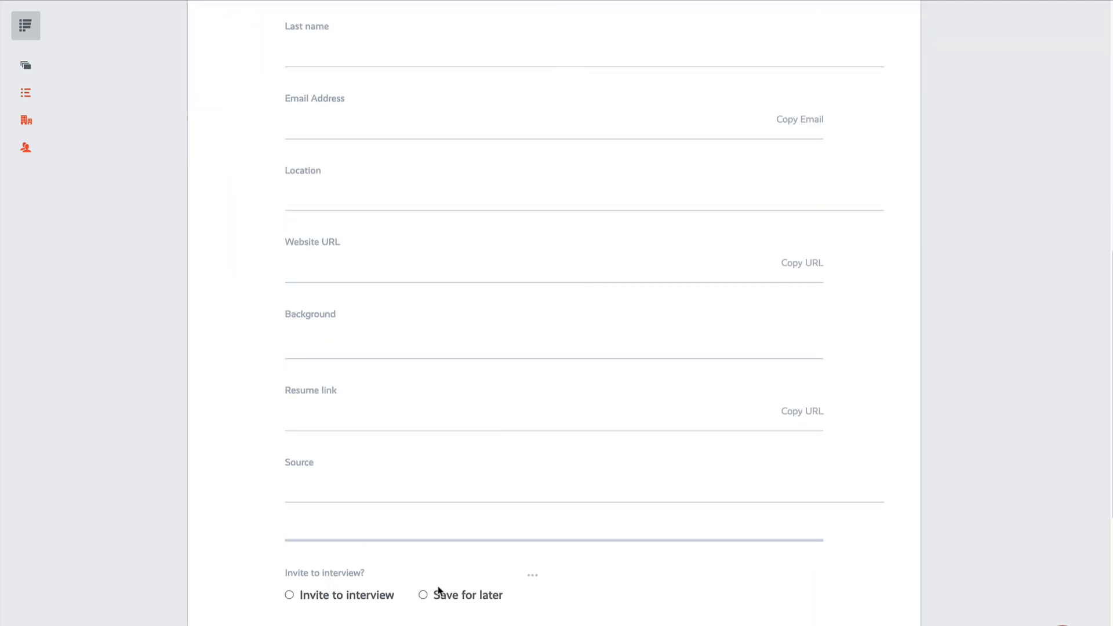
left_click(320, 600)
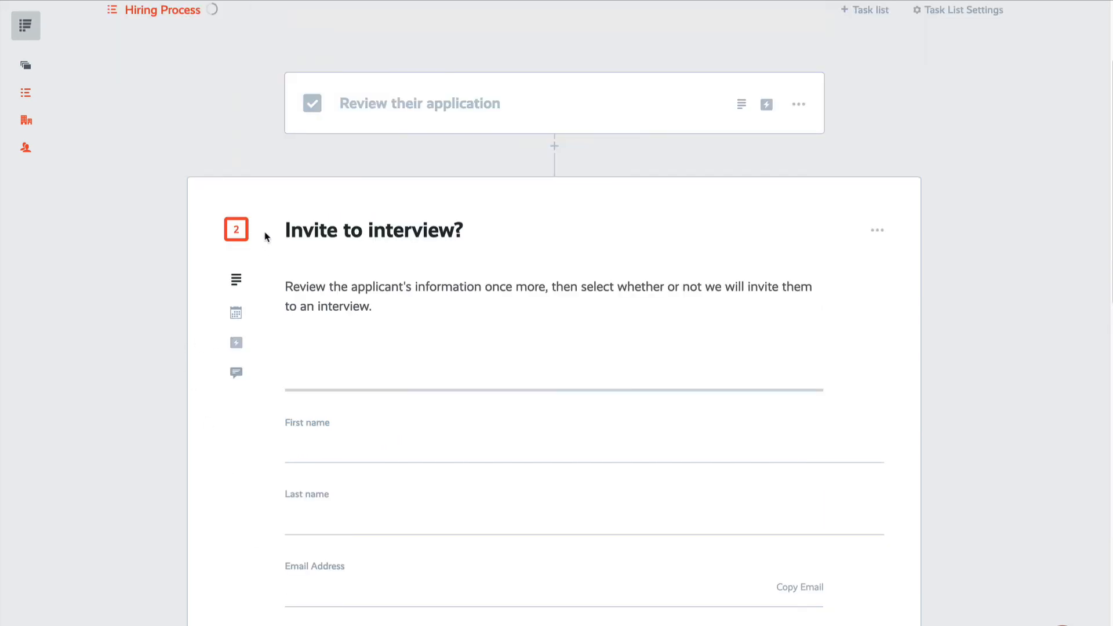
left_click(238, 235)
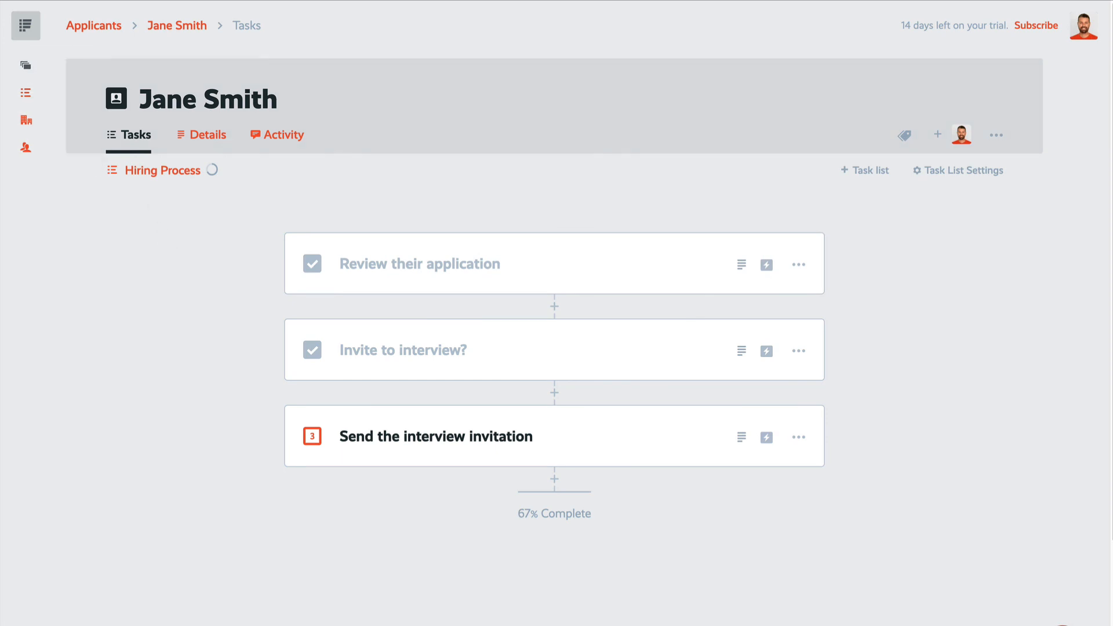
Check which kanban list of the Applicants board holds the sample applicant, and return to the applicant's tasks
left_click(26, 65)
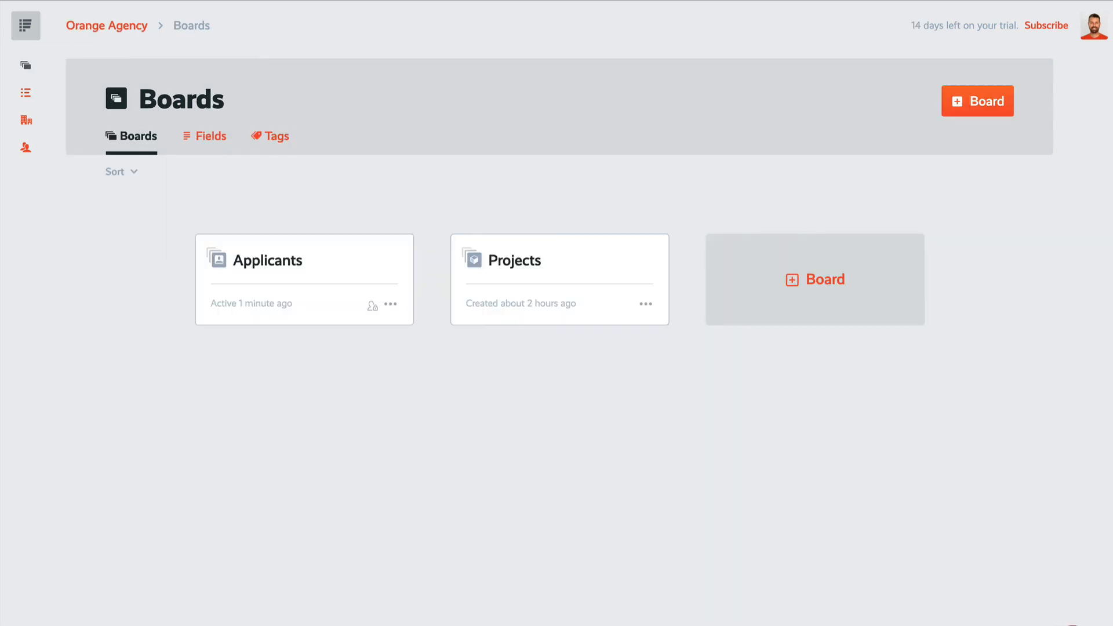
left_click(282, 287)
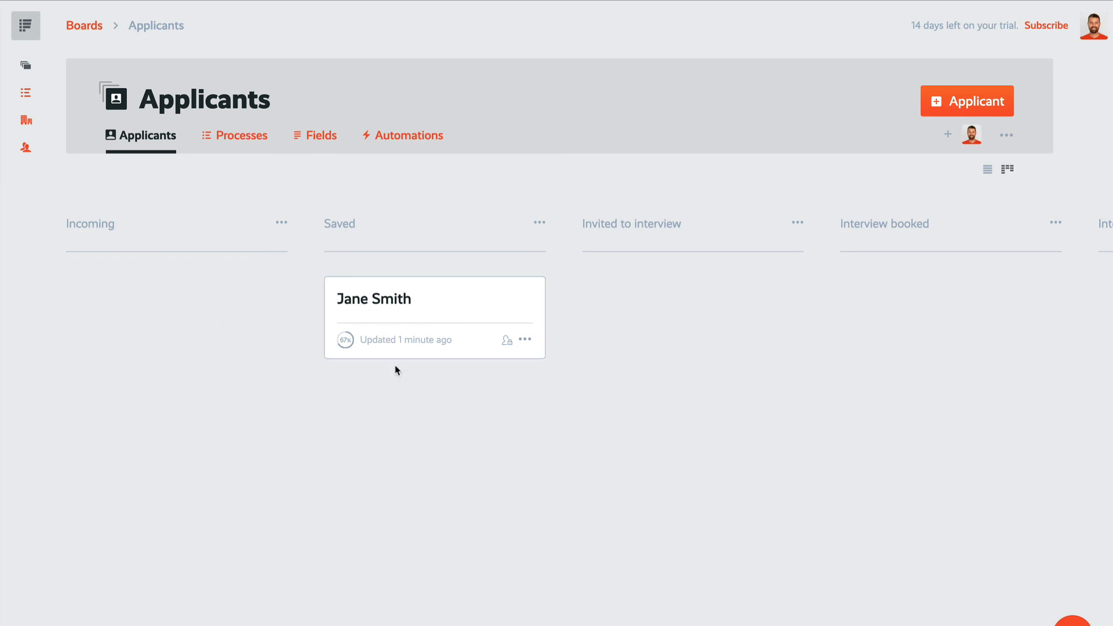
key("alt+Left")
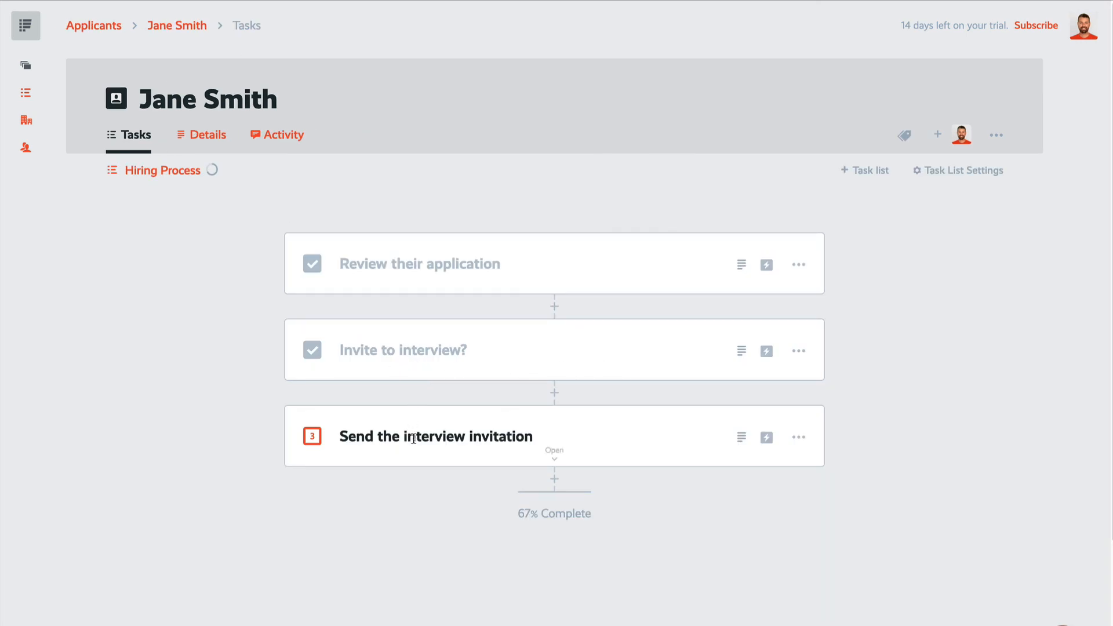
Review the invitation email in the "Send the interview invitation" task, mark the task complete and collapse it
left_click(742, 444)
scroll(578, 440, "down", 5)
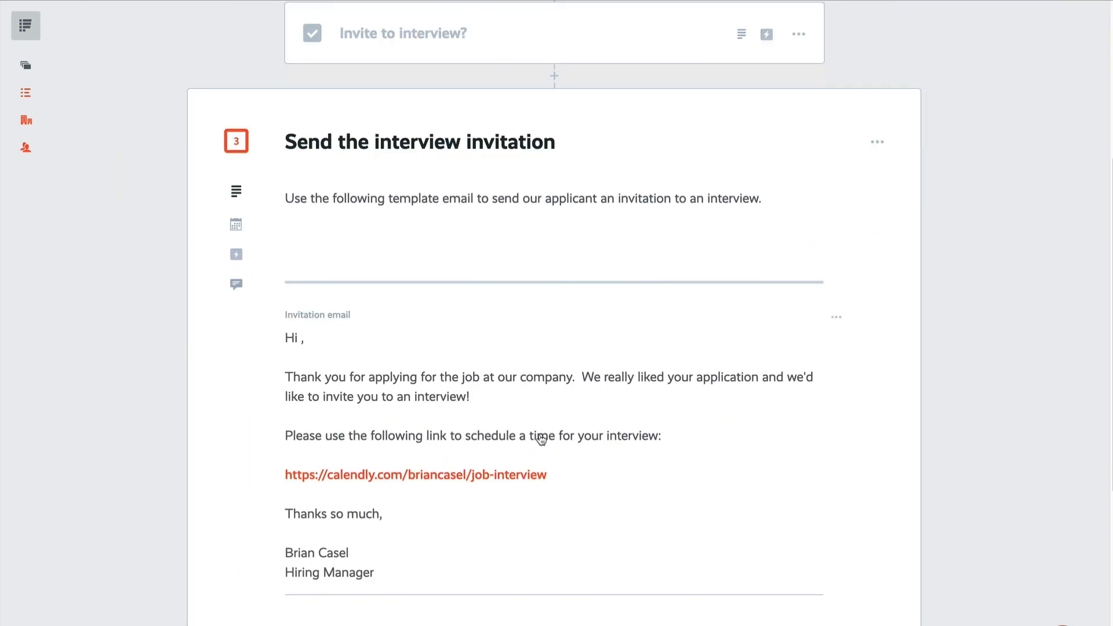
left_click(300, 342)
scroll(406, 417, "down", 1)
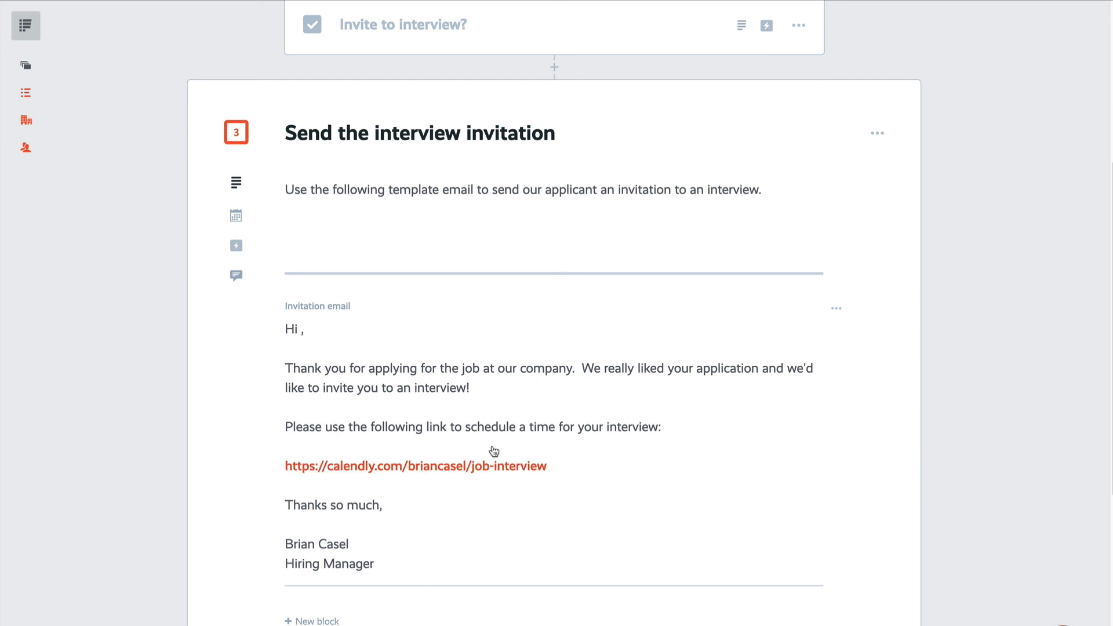
scroll(539, 557, "down", 1)
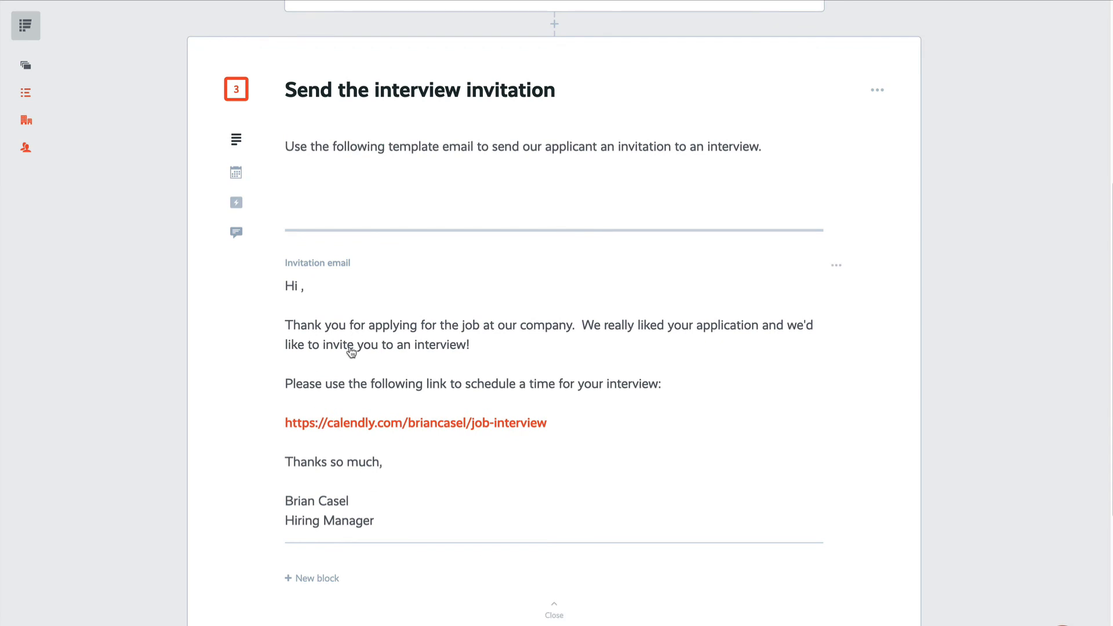
left_click(246, 93)
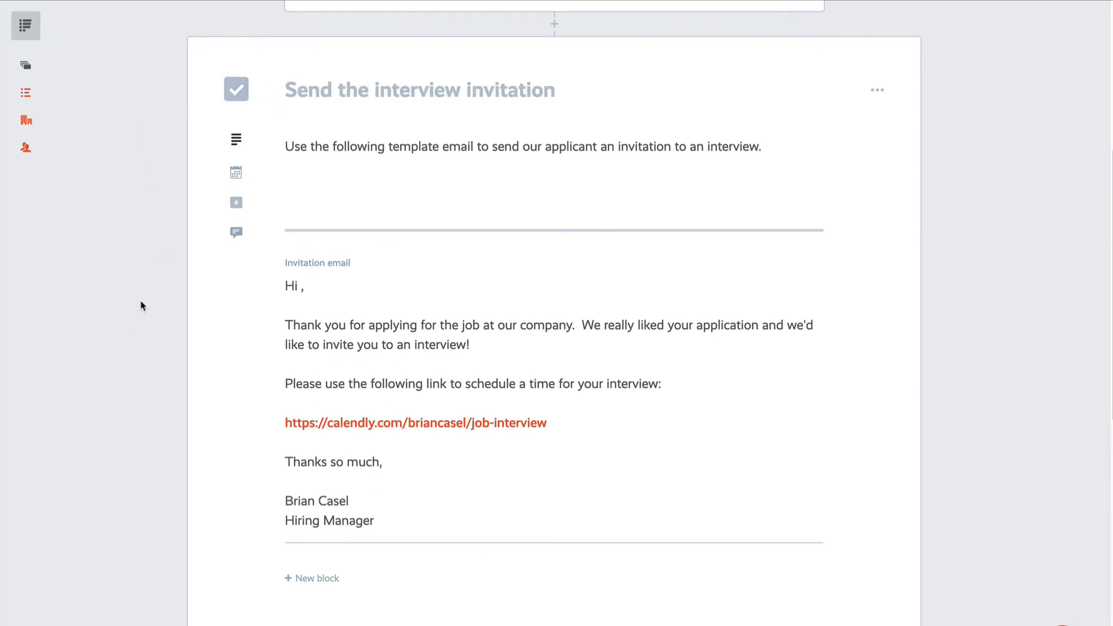
left_click(555, 614)
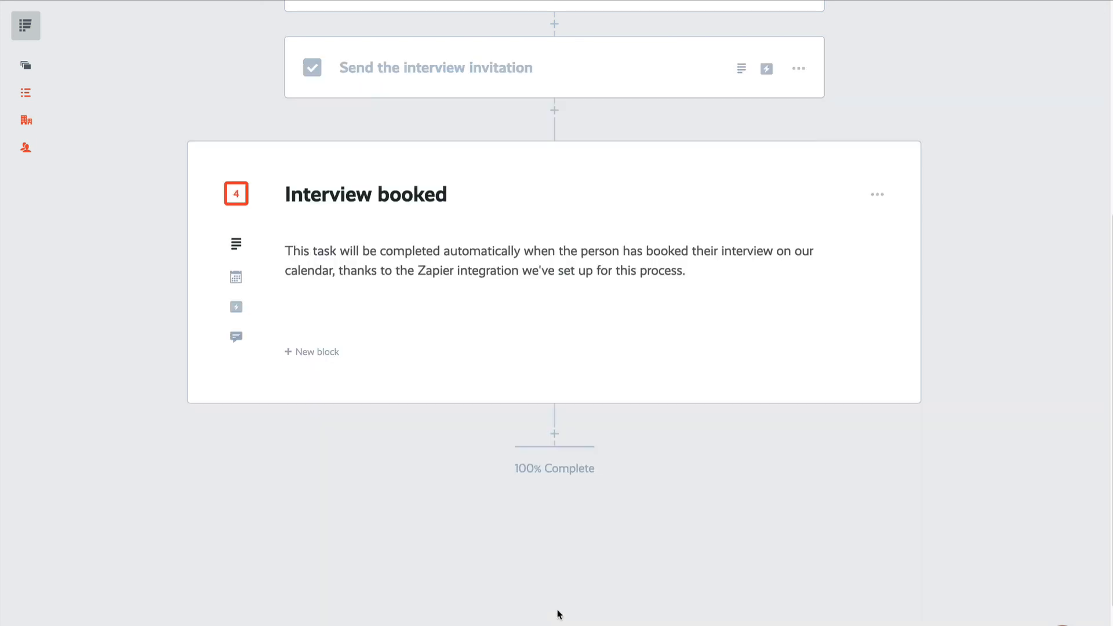
Mark the "Interview booked" task complete and collapse it
scroll(567, 191, "up", 2)
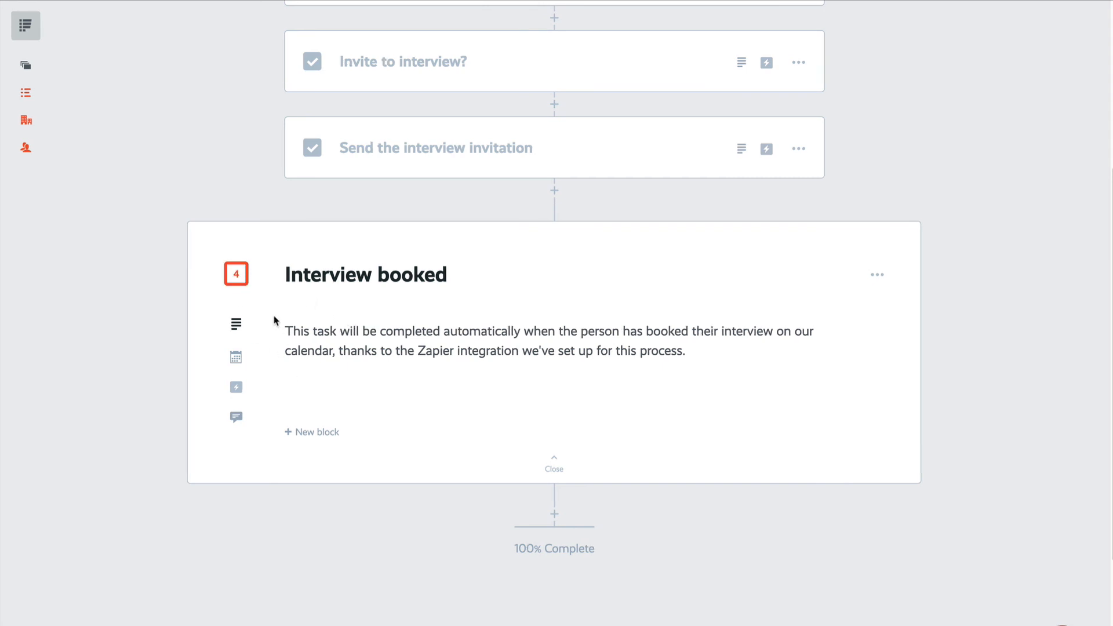
left_click(241, 278)
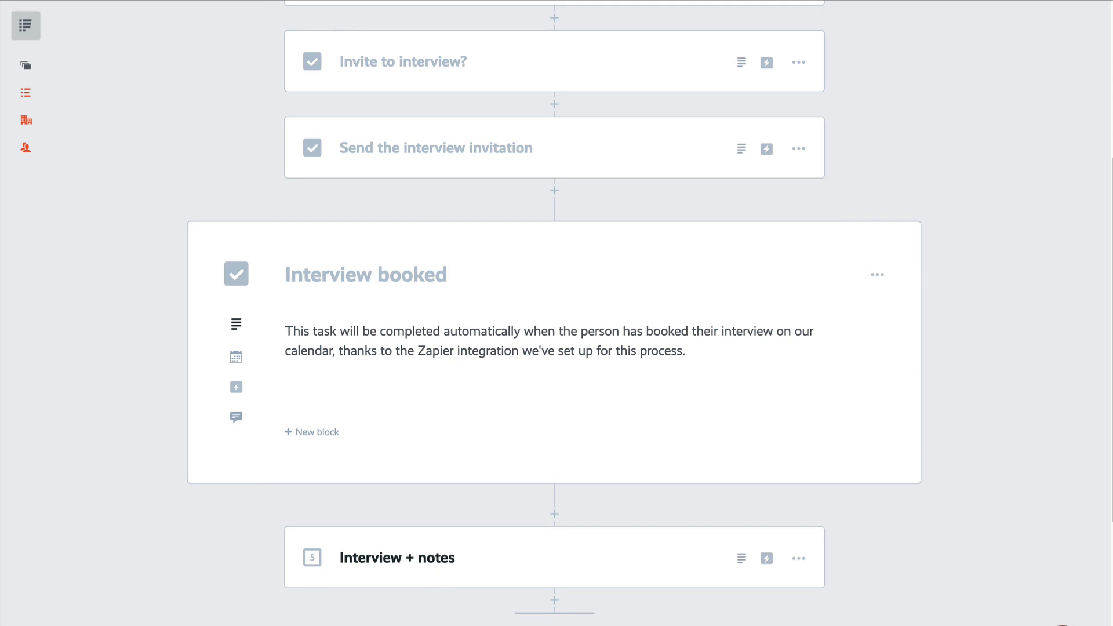
left_click(272, 0)
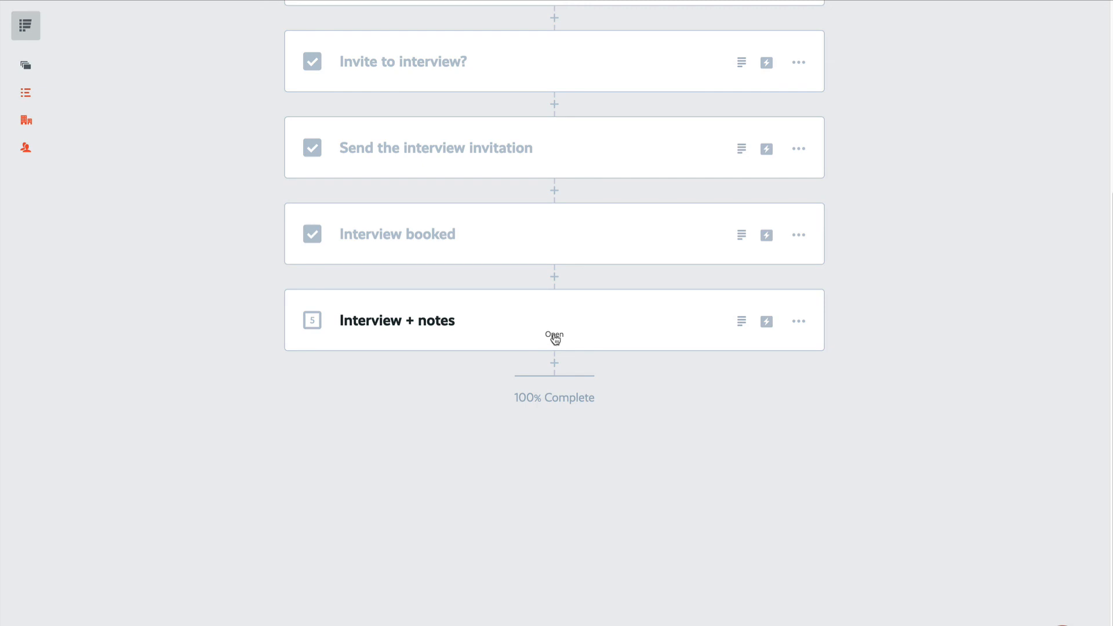
In the "Interview + notes" task, enter "Notes about this interview." in the Interview notes field
left_click(555, 340)
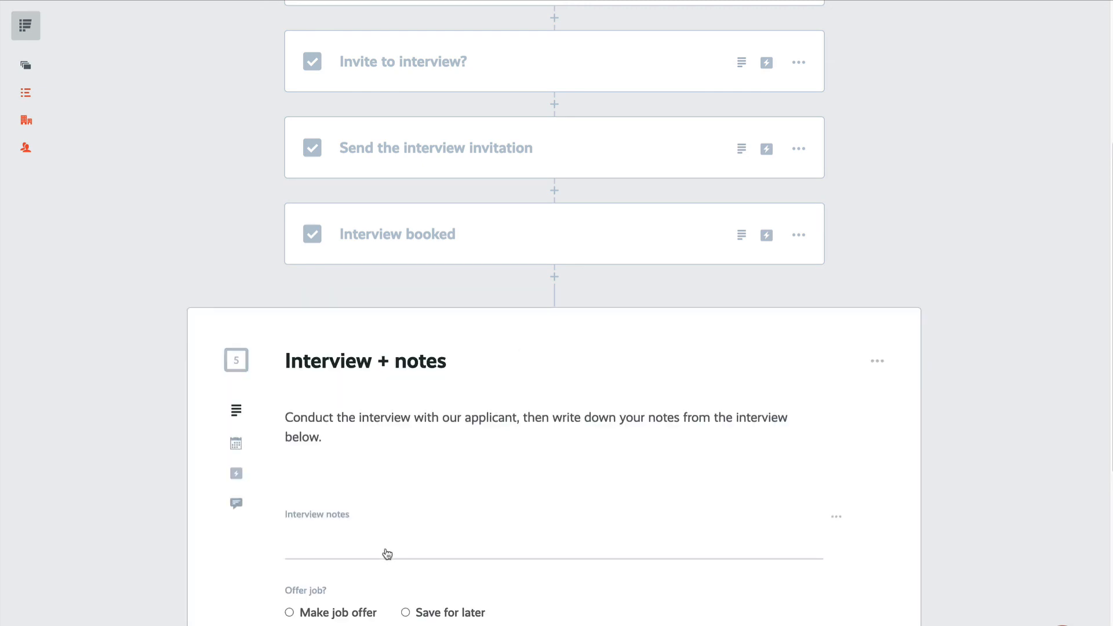
left_click(339, 551)
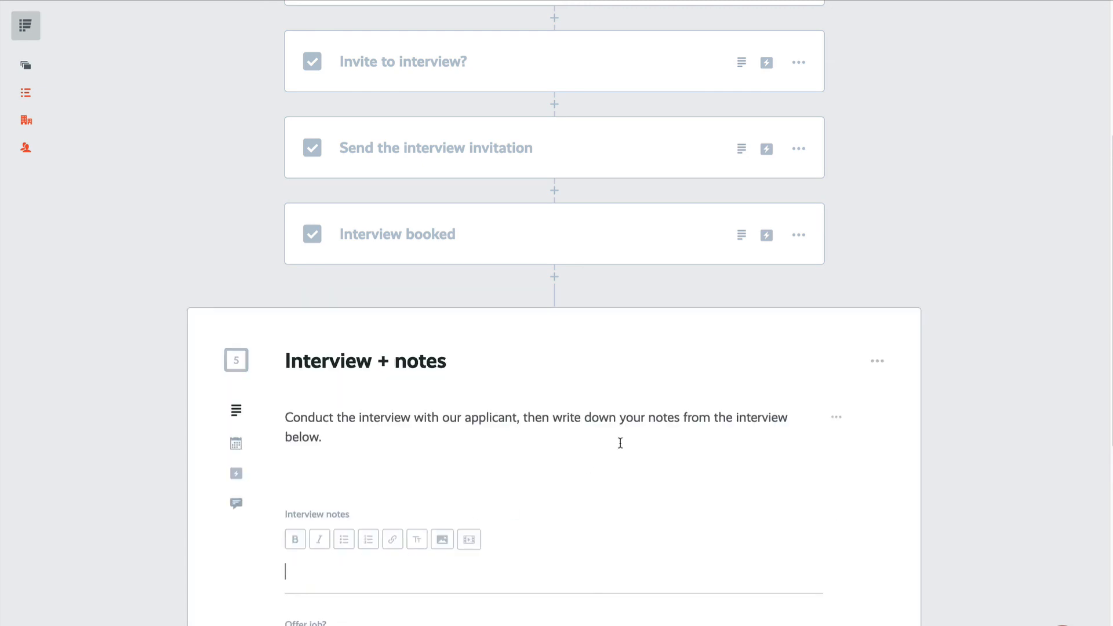
scroll(620, 443, "down", 1)
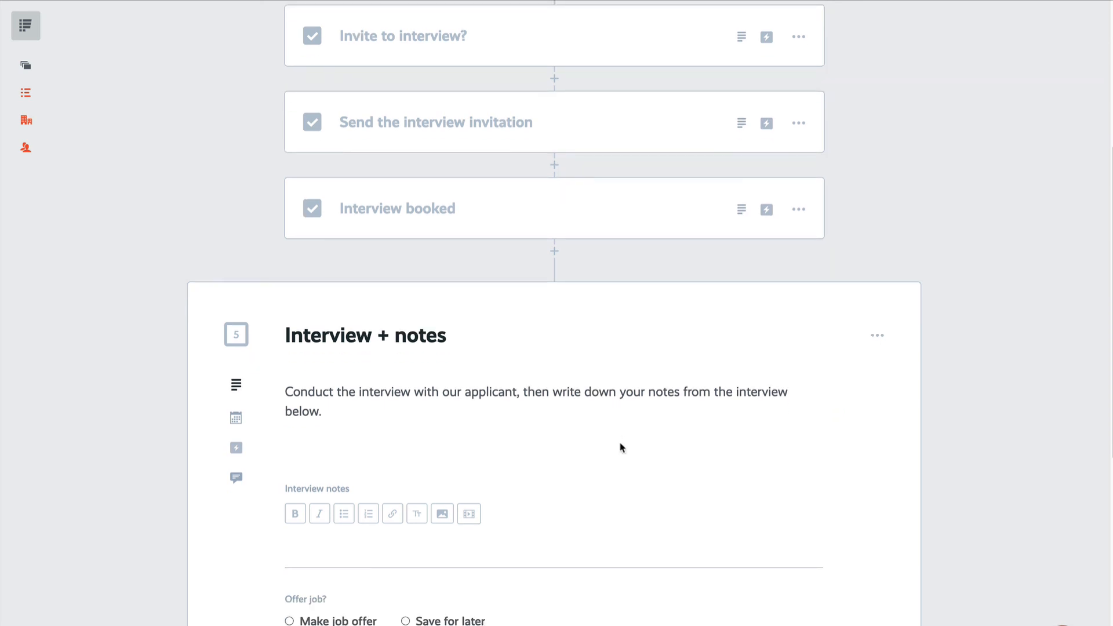
type("Notes about this ")
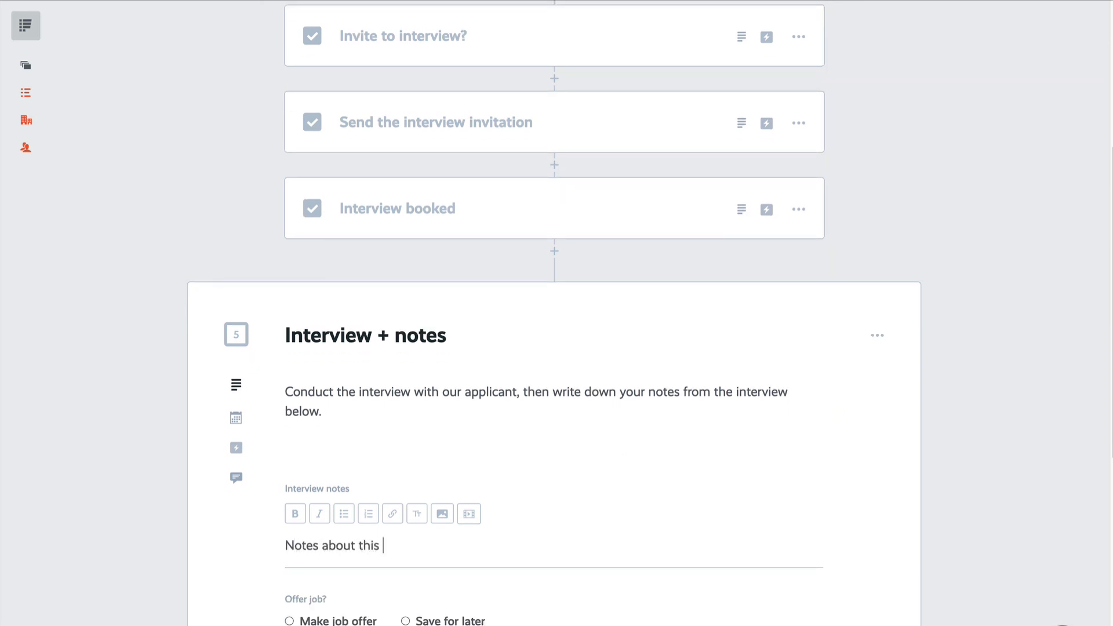
type("interview.")
scroll(498, 541, "down", 1)
left_click(416, 511)
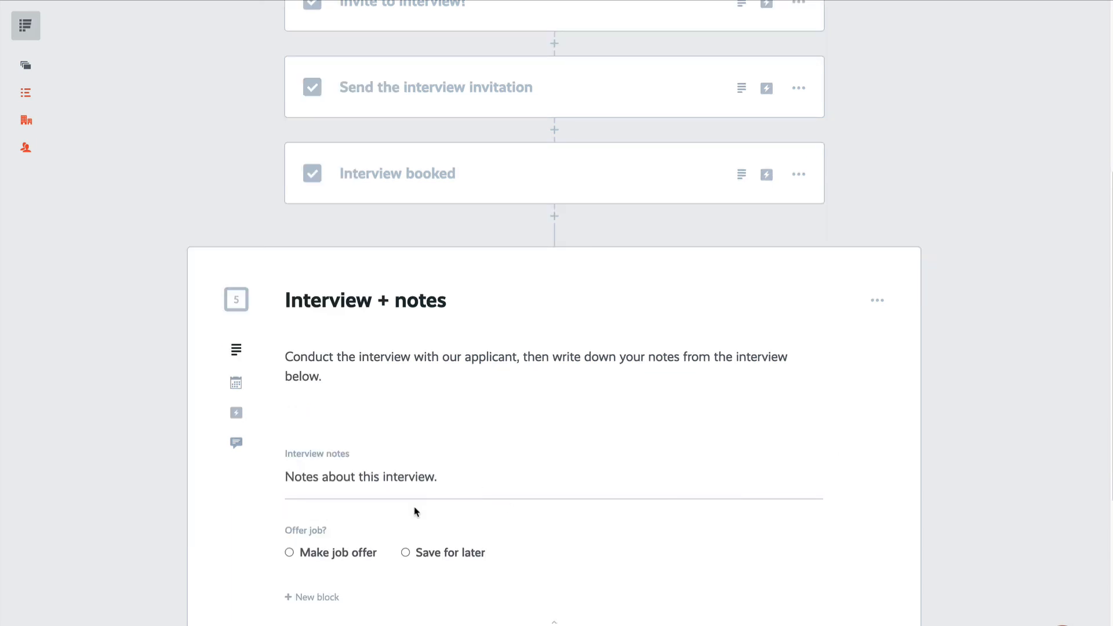
scroll(358, 577, "down", 1)
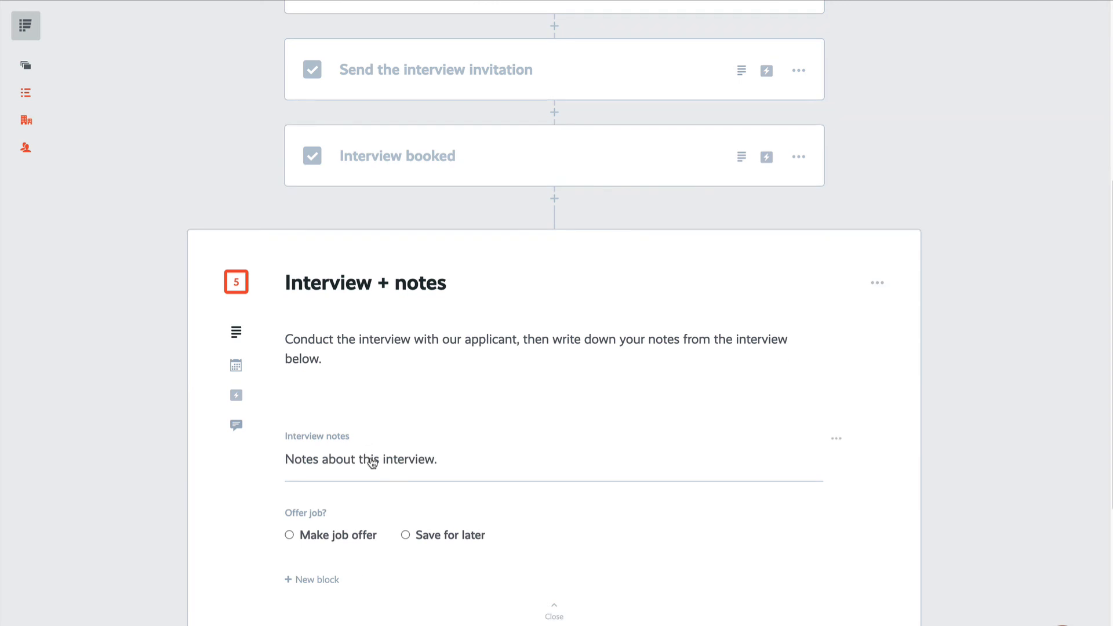
Check the Interview notes field in the applicant's details, and return to the "Interview + notes" task
scroll(367, 461, "up", 10)
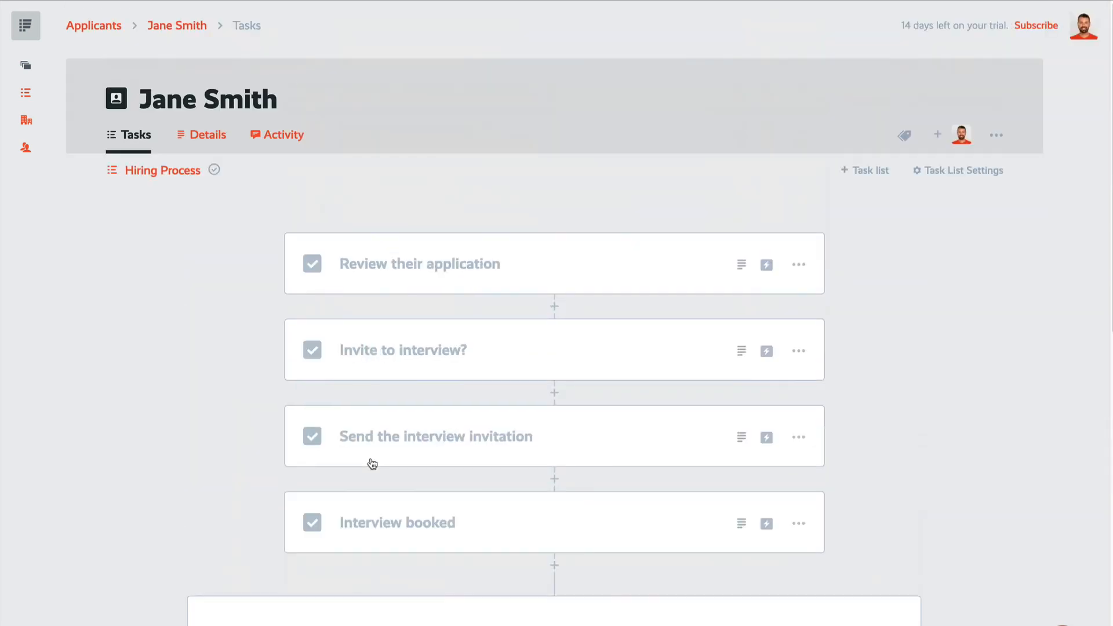
left_click(211, 139)
scroll(356, 288, "down", 5)
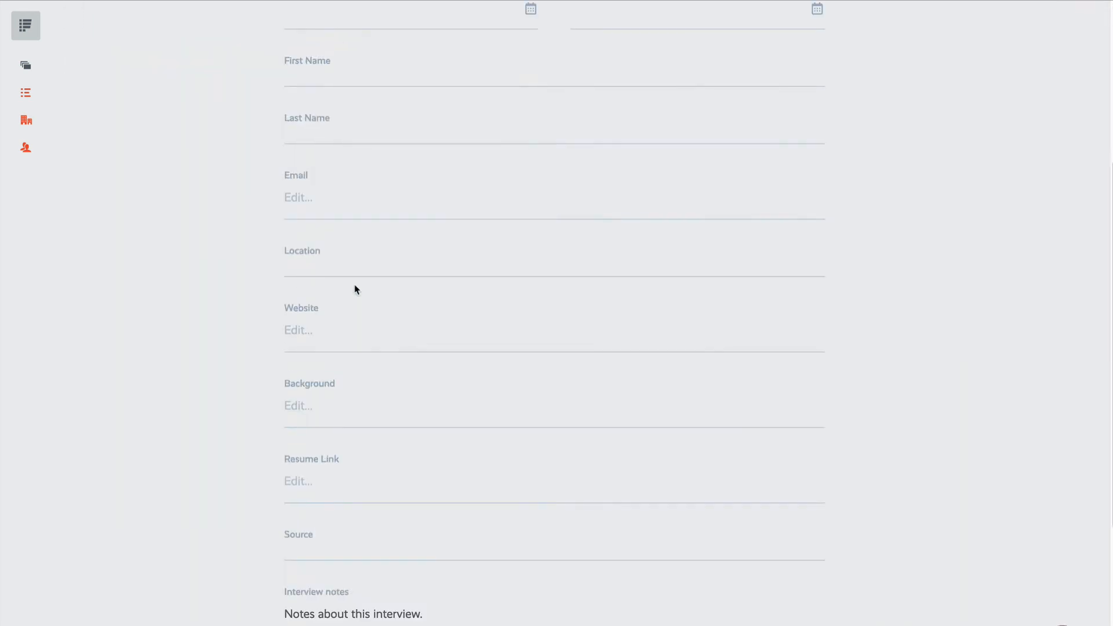
scroll(355, 288, "down", 5)
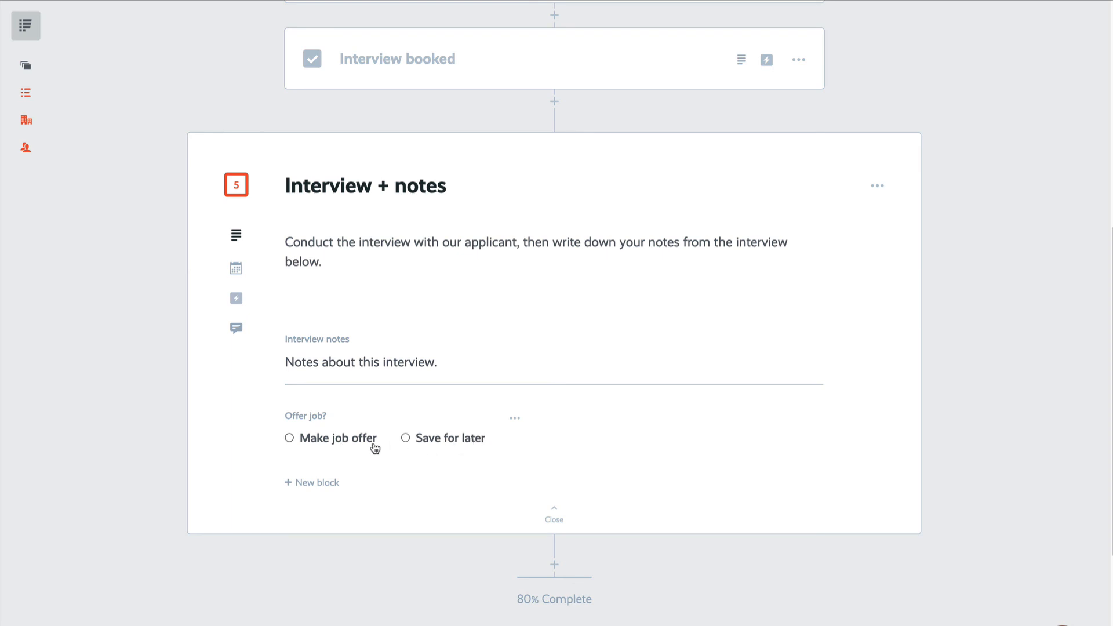
Answer "Offer job?" with "Make job offer", update and complete the "Interview + notes" task, and check the applicant's kanban list
left_click(322, 445)
left_click(326, 518)
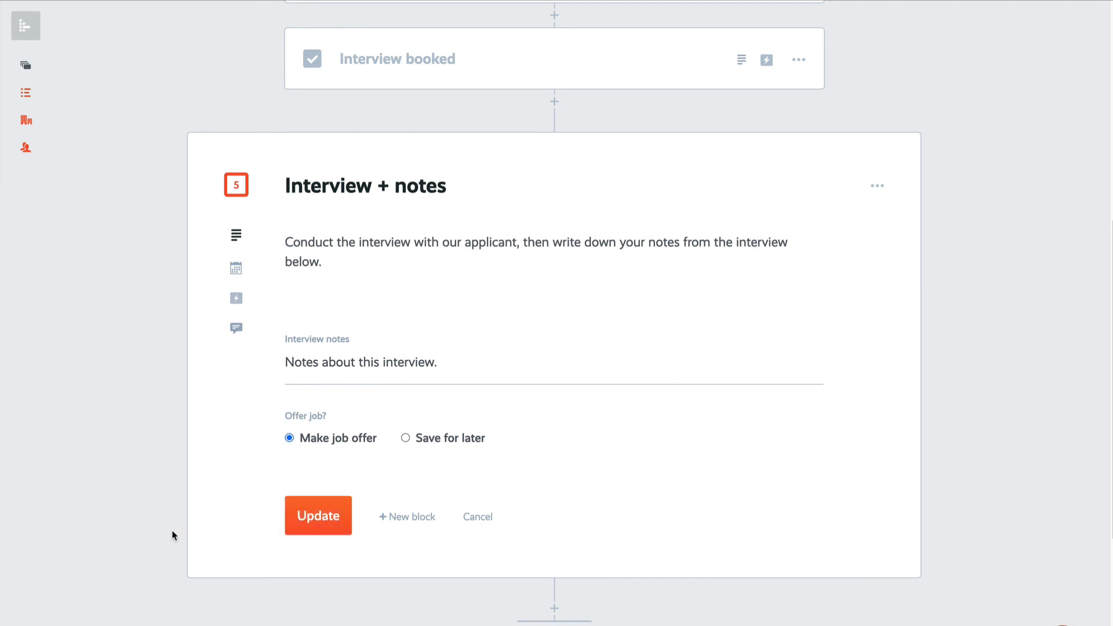
left_click(235, 186)
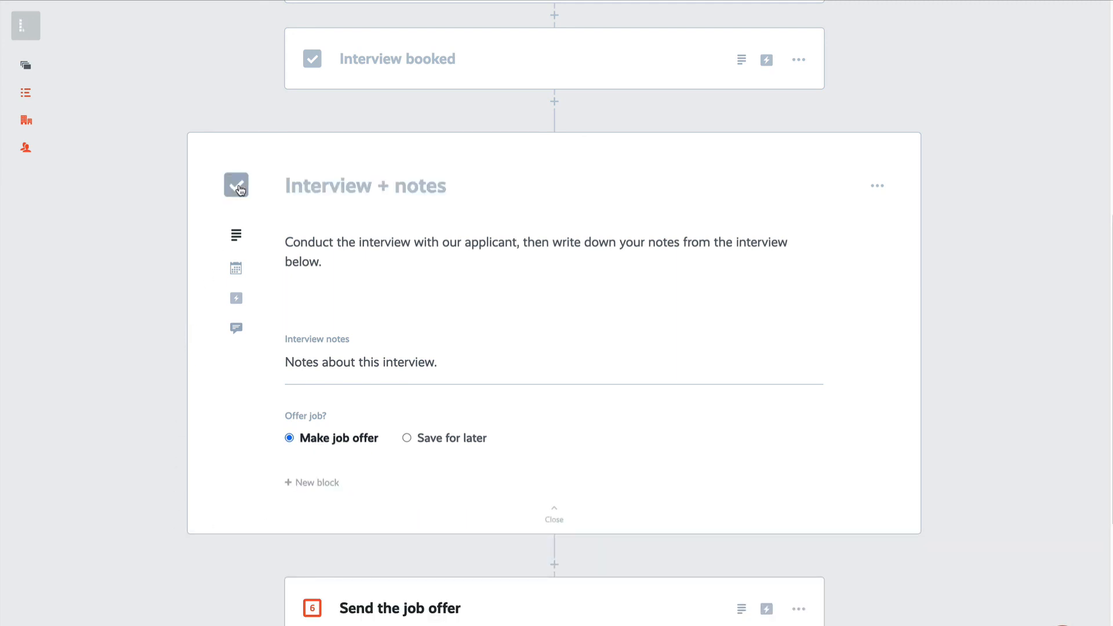
key("ctrl+Tab")
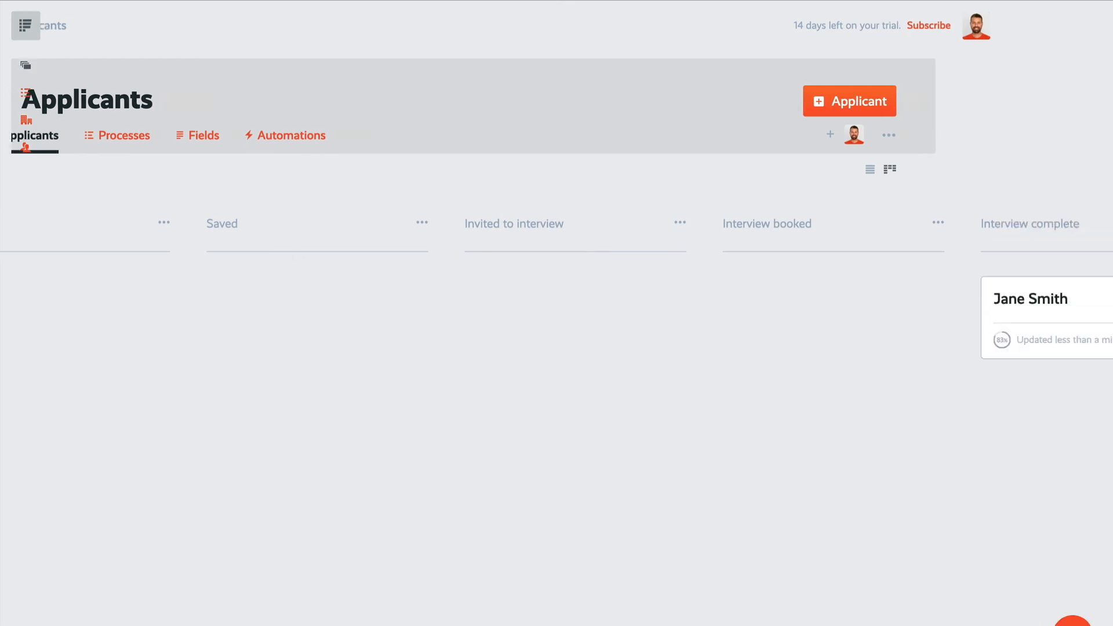
key("ctrl+Tab")
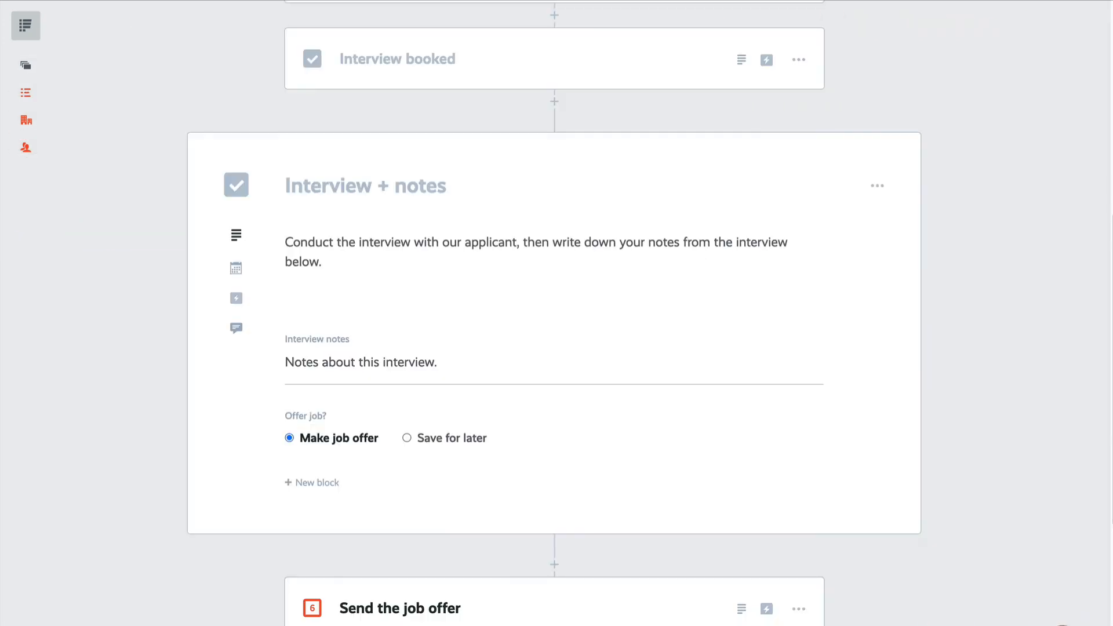
Review the job offer email template in the "Send the job offer" task and collapse the task
left_click(560, 269)
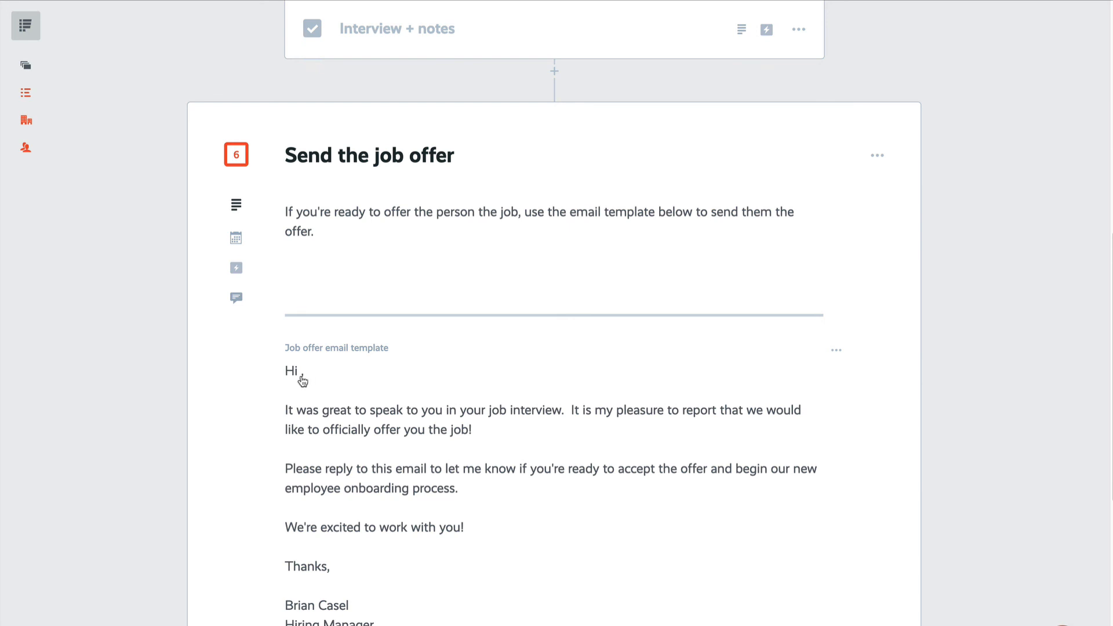
scroll(313, 387, "down", 1)
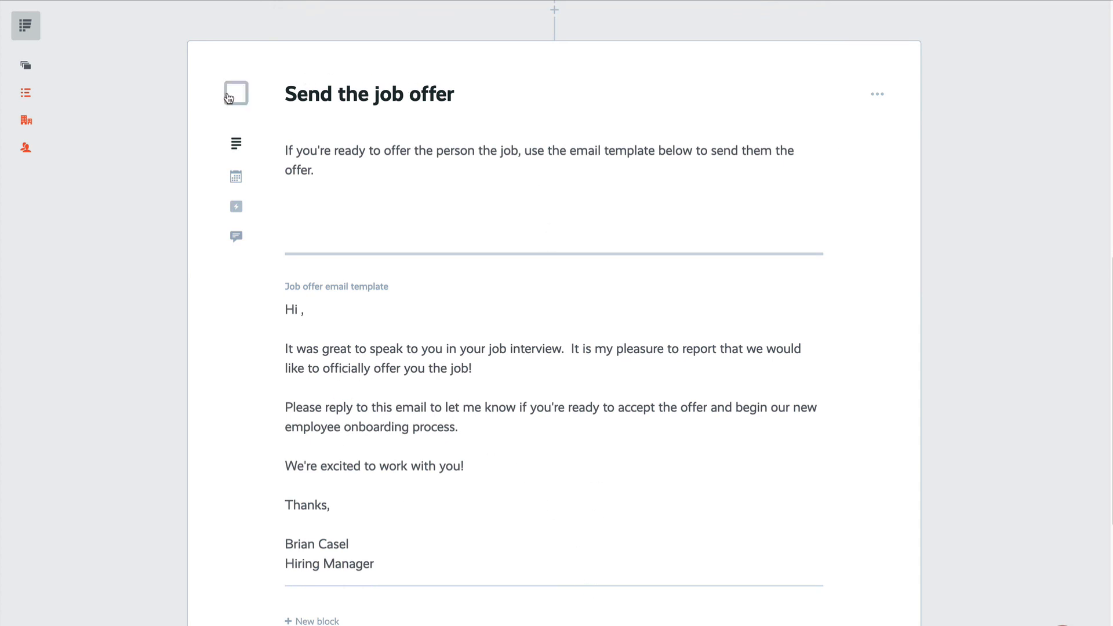
key("Escape")
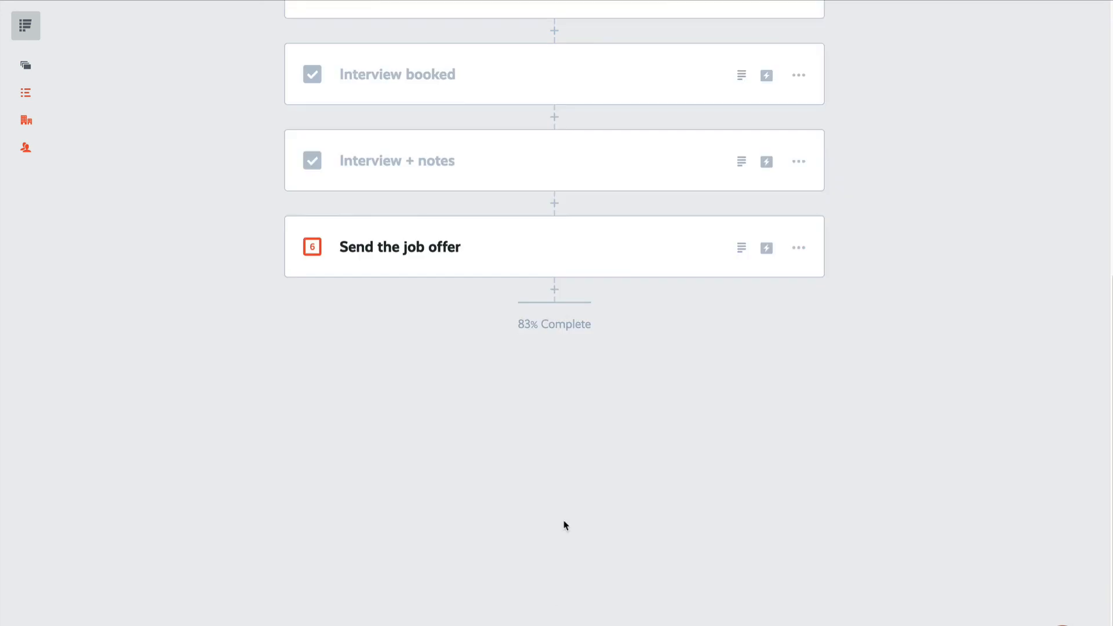
In the "Interview + notes" task, change the "Offer job?" answer to "Save for later" and update the task
left_click(558, 179)
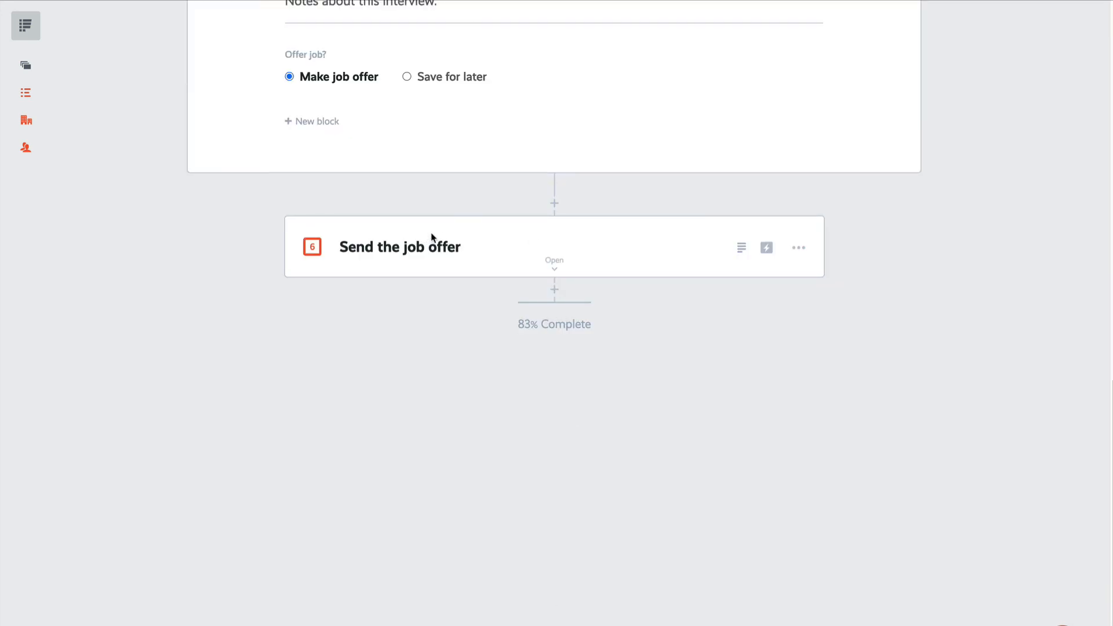
left_click(430, 267)
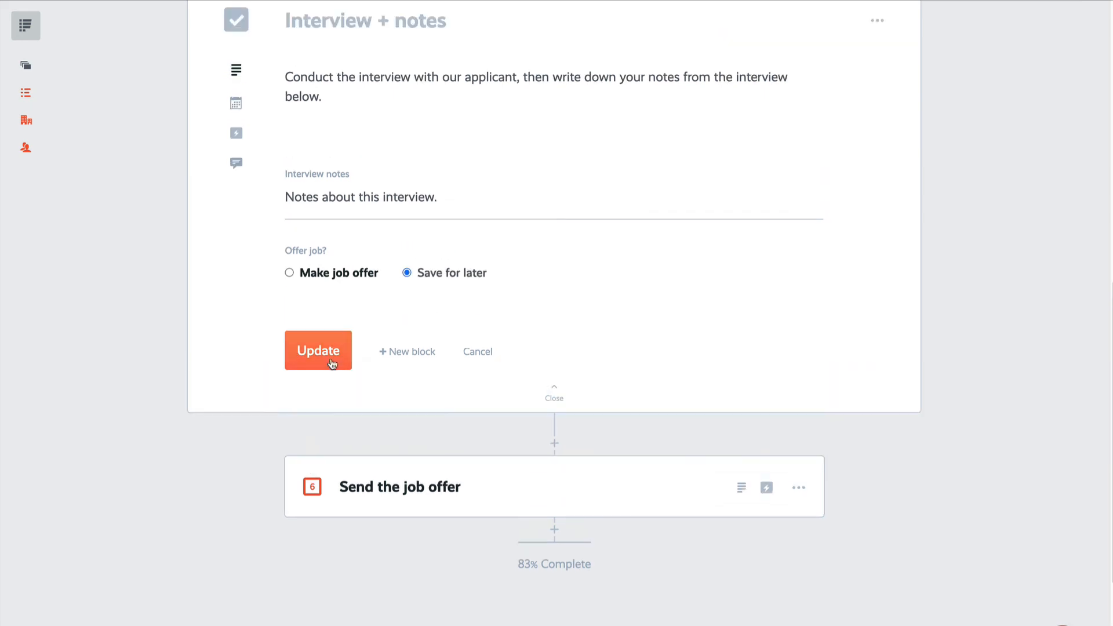
left_click(331, 362)
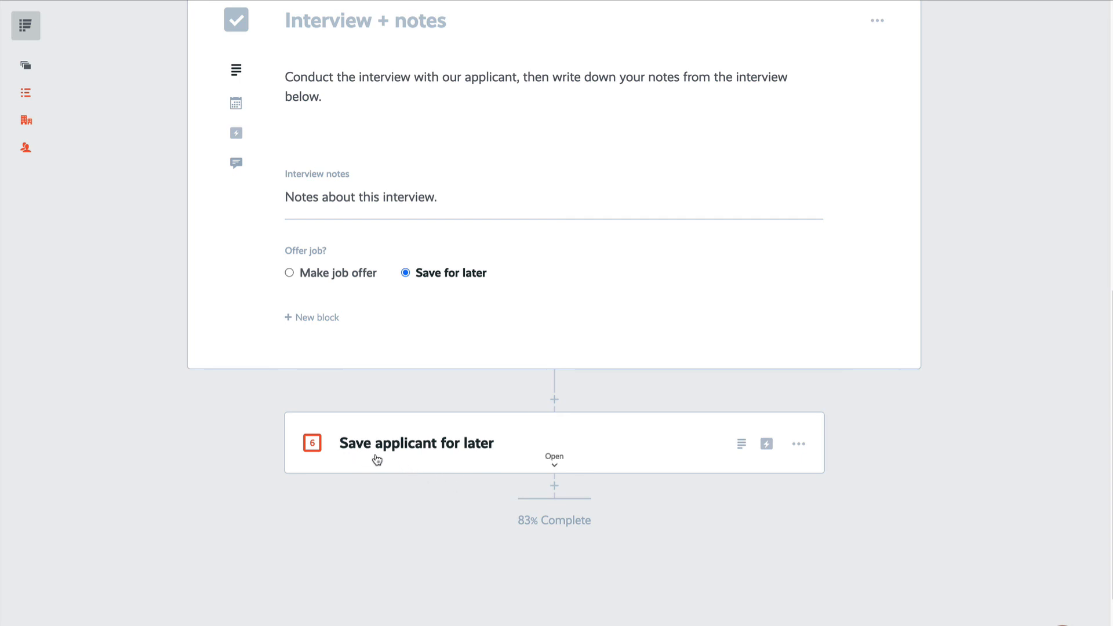
Open the "Save applicant for later" task, mark it complete, and return to the start of the Hiring Process task list
left_click(556, 462)
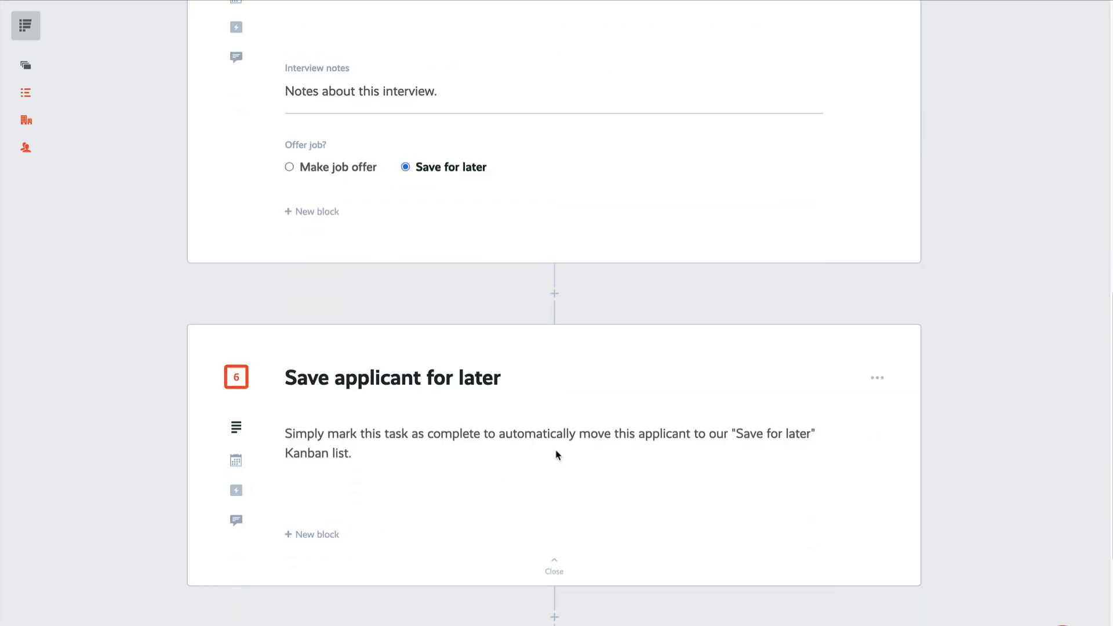
left_click(247, 383)
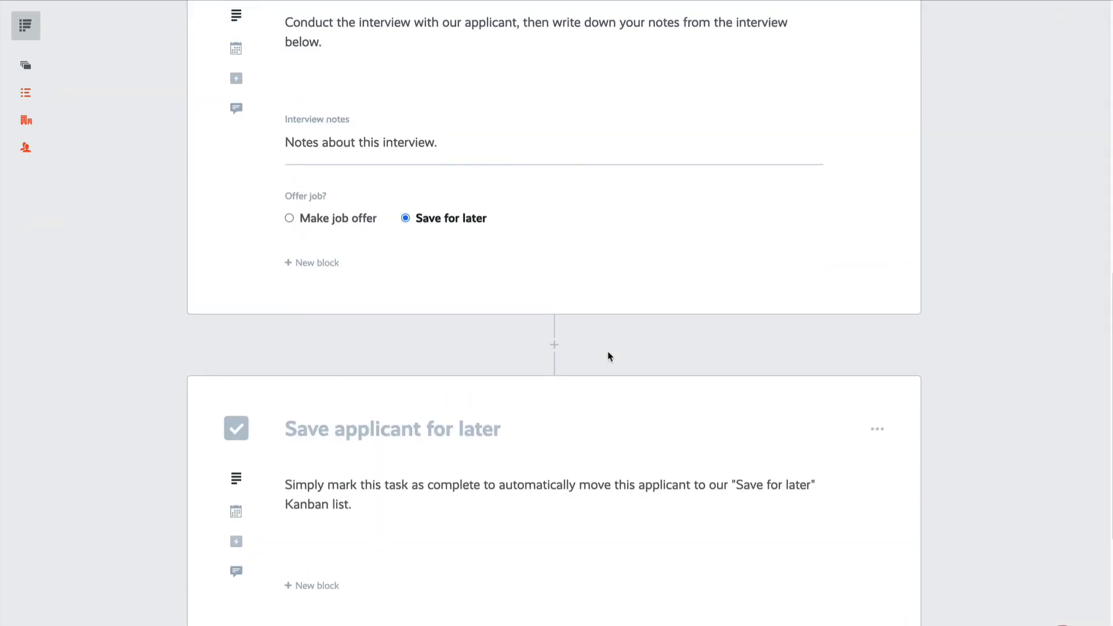
scroll(610, 356, "up", 2)
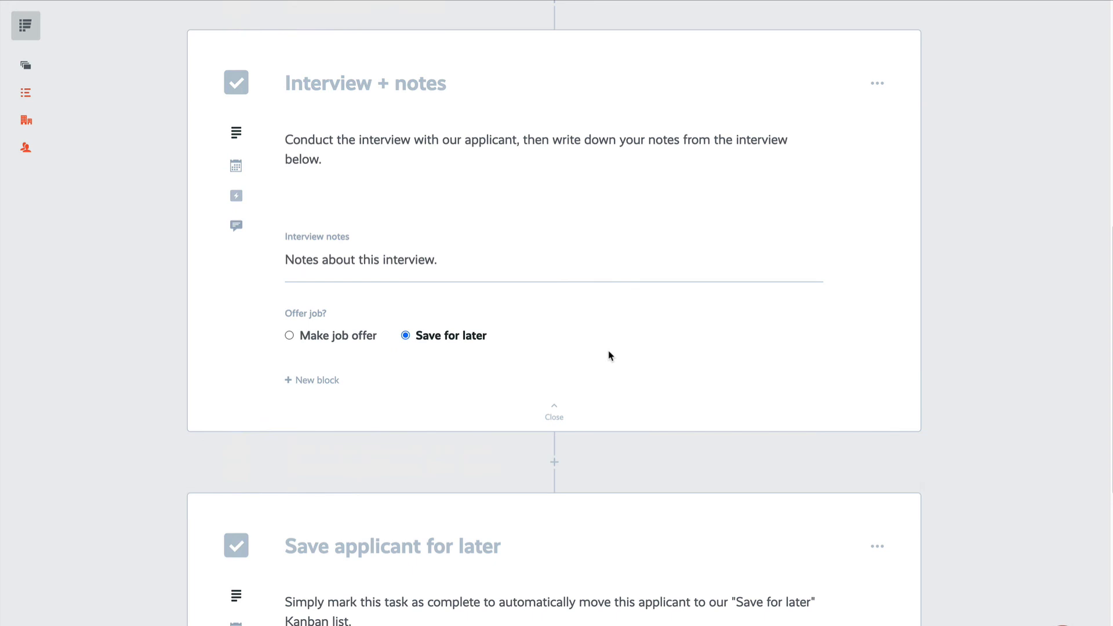
scroll(609, 356, "up", 2)
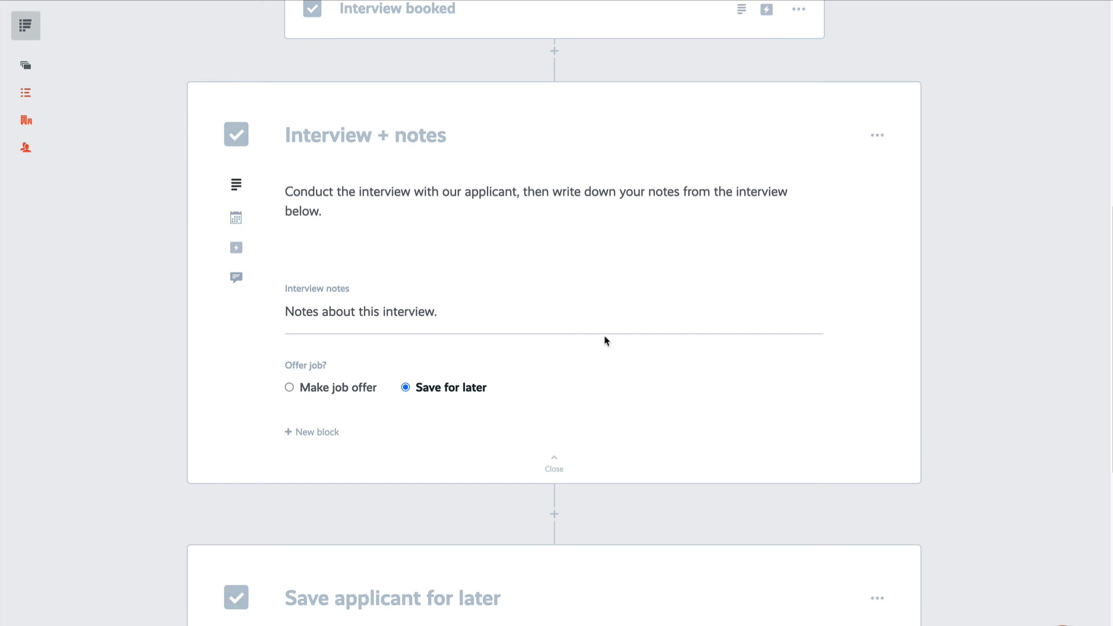
scroll(605, 341, "up", 10)
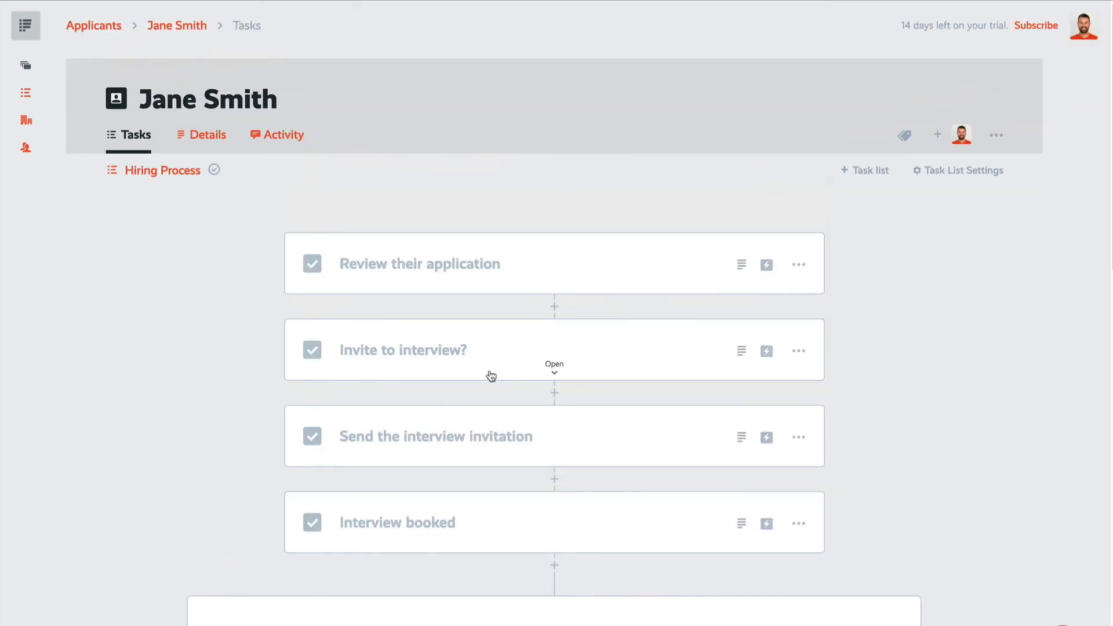